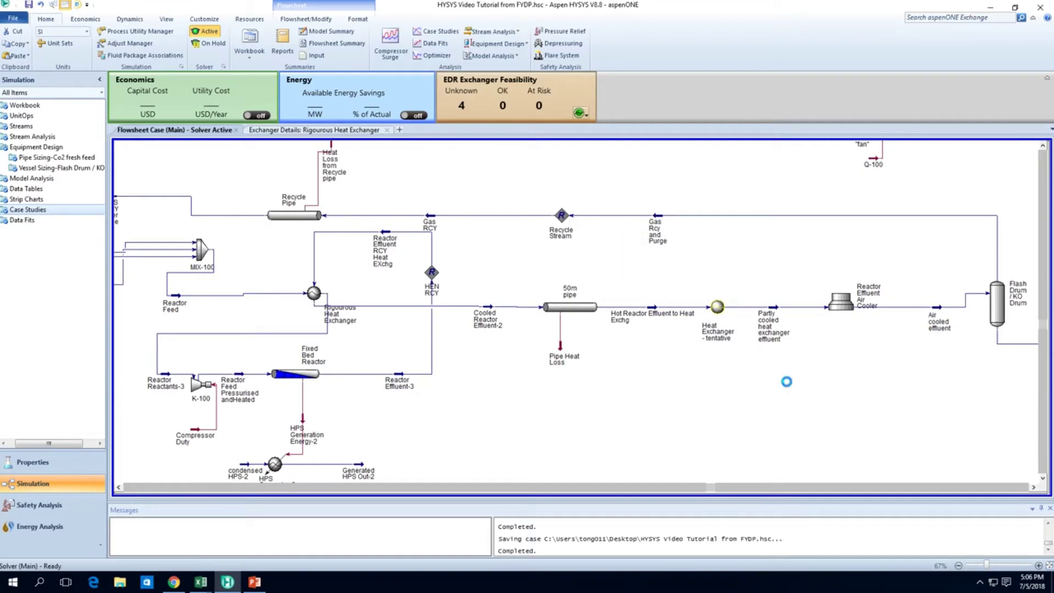
- Check the duty summary of the HPS Generator-2 heater below the Fixed Bed Reactor
{"action": "scroll", "coordinate": [789, 386], "scroll_direction": "left", "scroll_amount": 3}
{"action": "scroll", "coordinate": [400, 407], "scroll_direction": "down", "scroll_amount": 2}
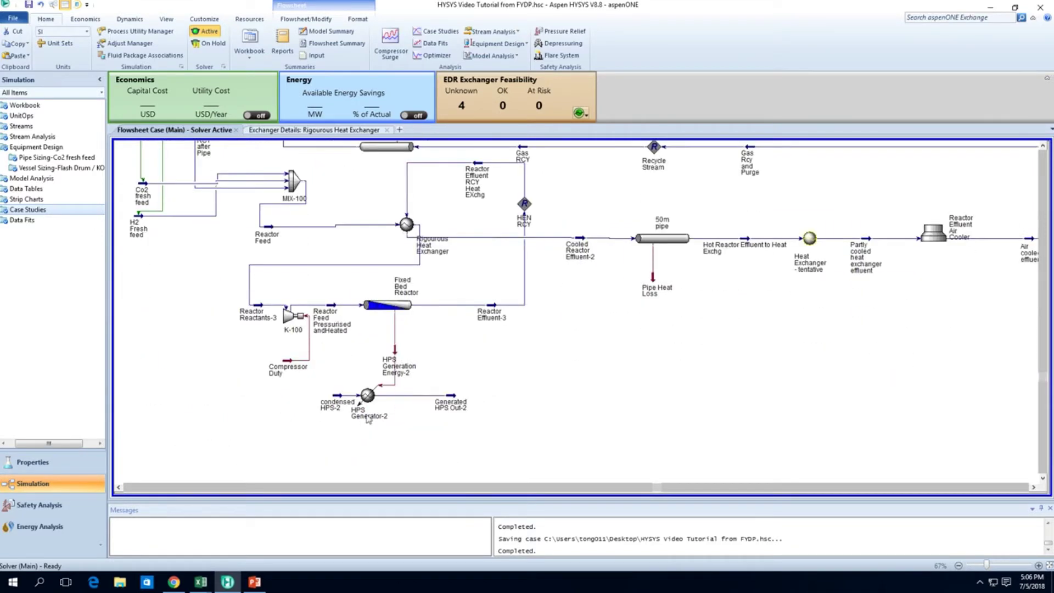
{"action": "mouse_move", "coordinate": [369, 397]}
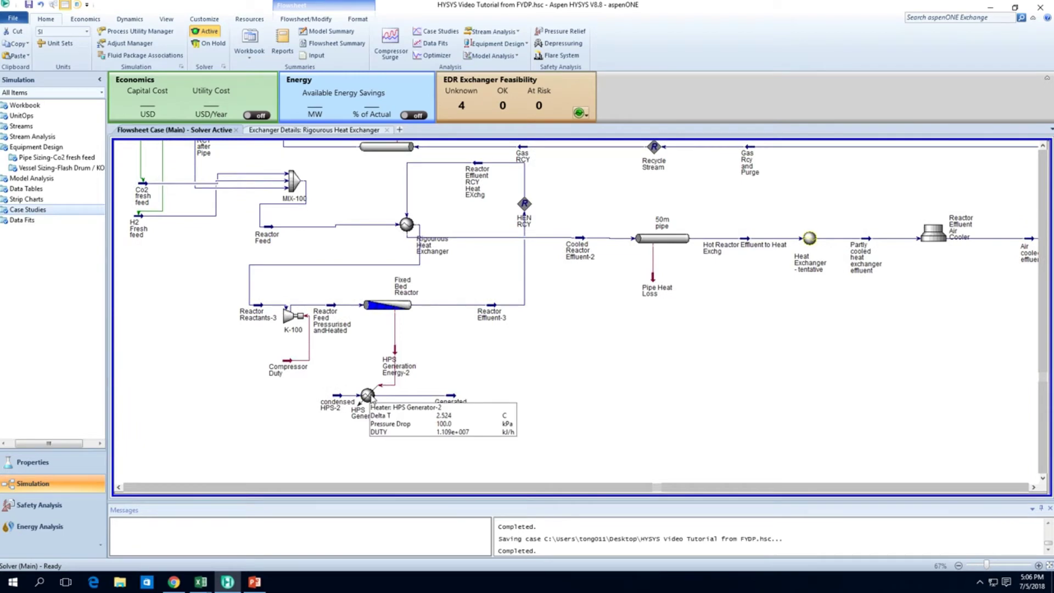
- Set the Fixed Bed Reactor's heat-medium-side wall heat transfer coefficient to 50000 W/m2-C
{"action": "double_click", "coordinate": [388, 305]}
{"action": "left_click", "coordinate": [141, 113]}
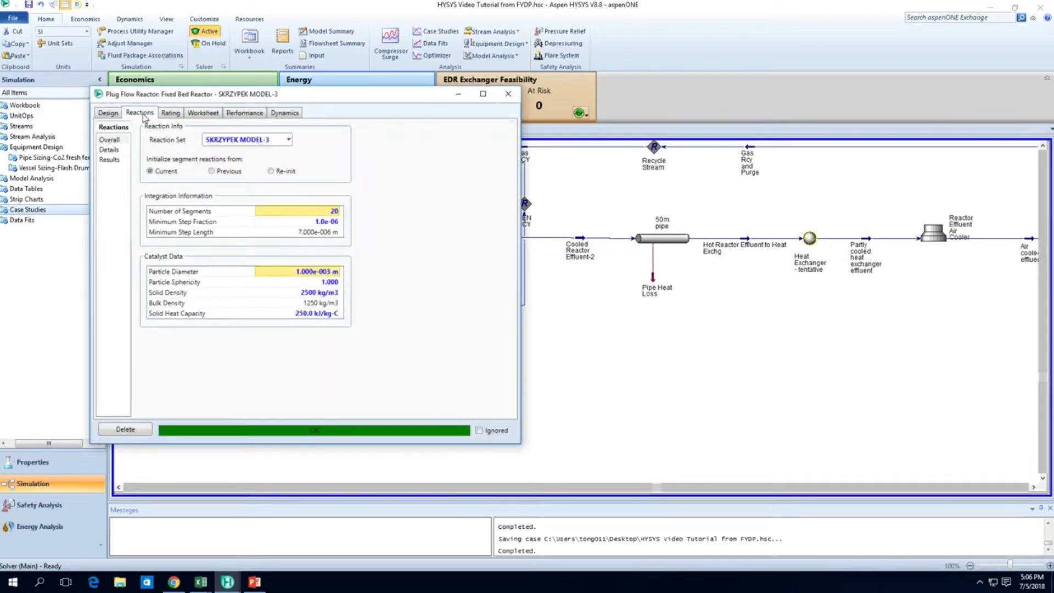
{"action": "left_click", "coordinate": [113, 114]}
{"action": "left_click", "coordinate": [124, 150]}
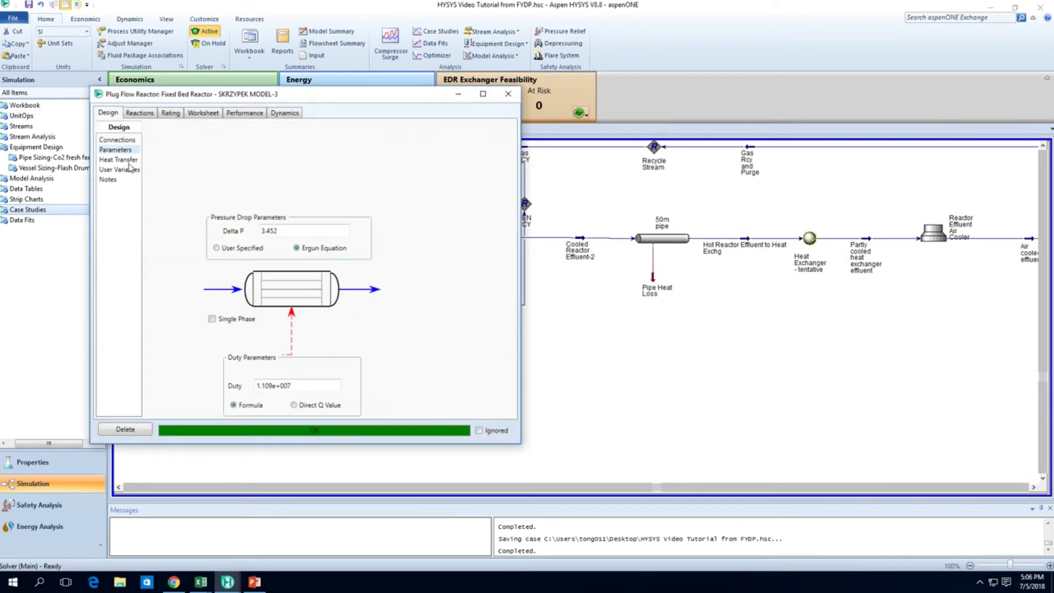
{"action": "left_click", "coordinate": [129, 160]}
{"action": "left_click_drag", "start_coordinate": [310, 96], "coordinate": [600, 50]}
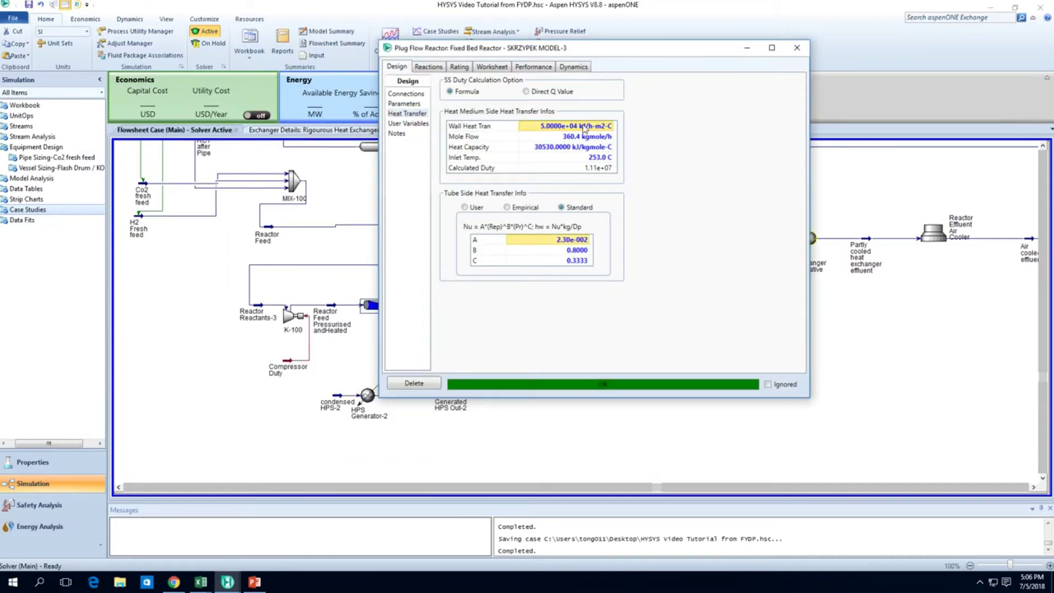
{"action": "left_click", "coordinate": [585, 129]}
{"action": "type", "text": "5000"}
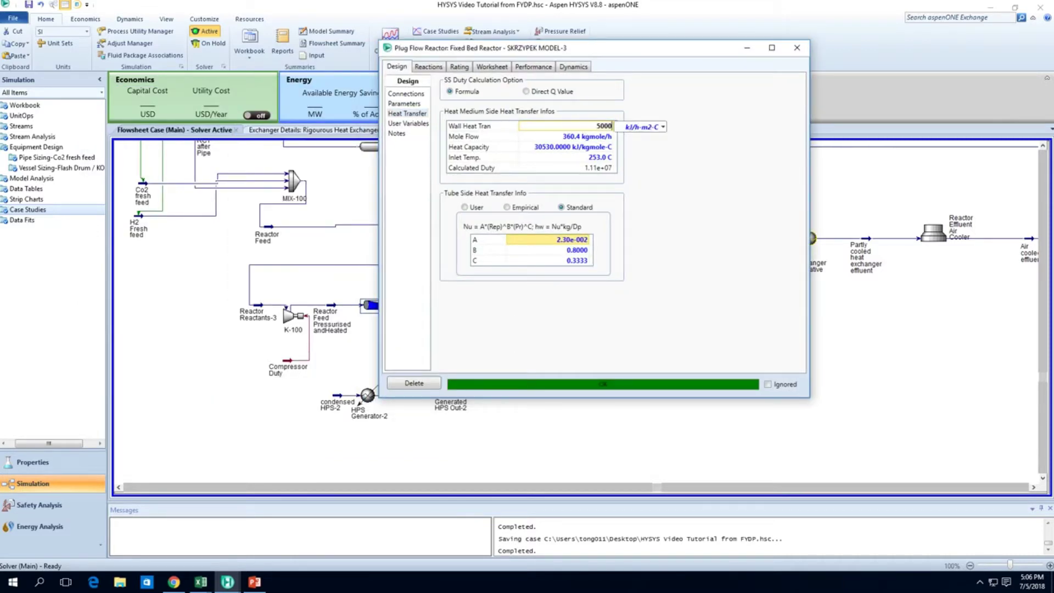
{"action": "type", "text": "0"}
{"action": "left_click", "coordinate": [663, 127]}
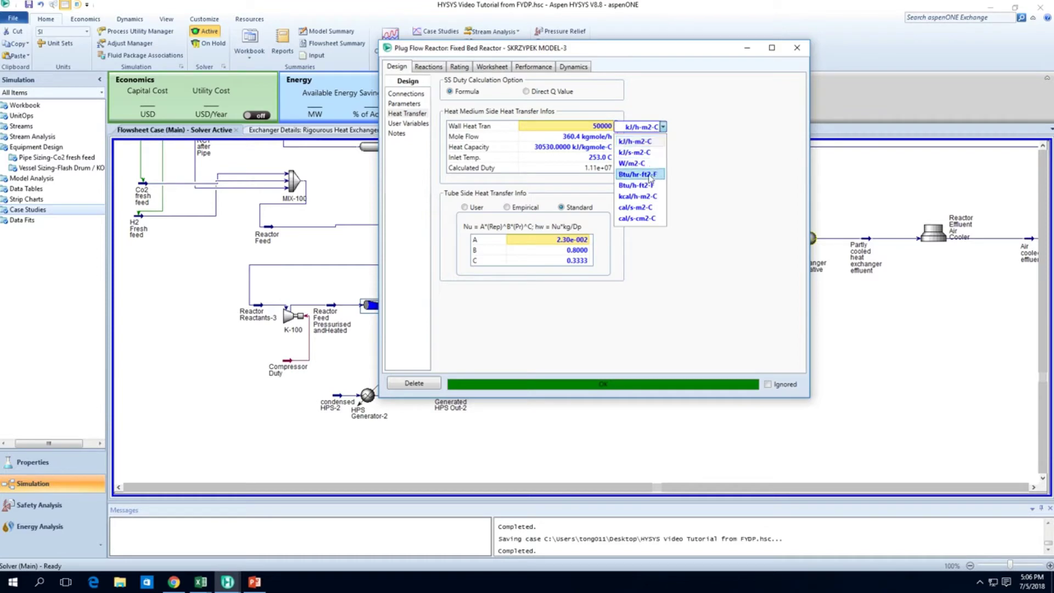
{"action": "left_click", "coordinate": [650, 164]}
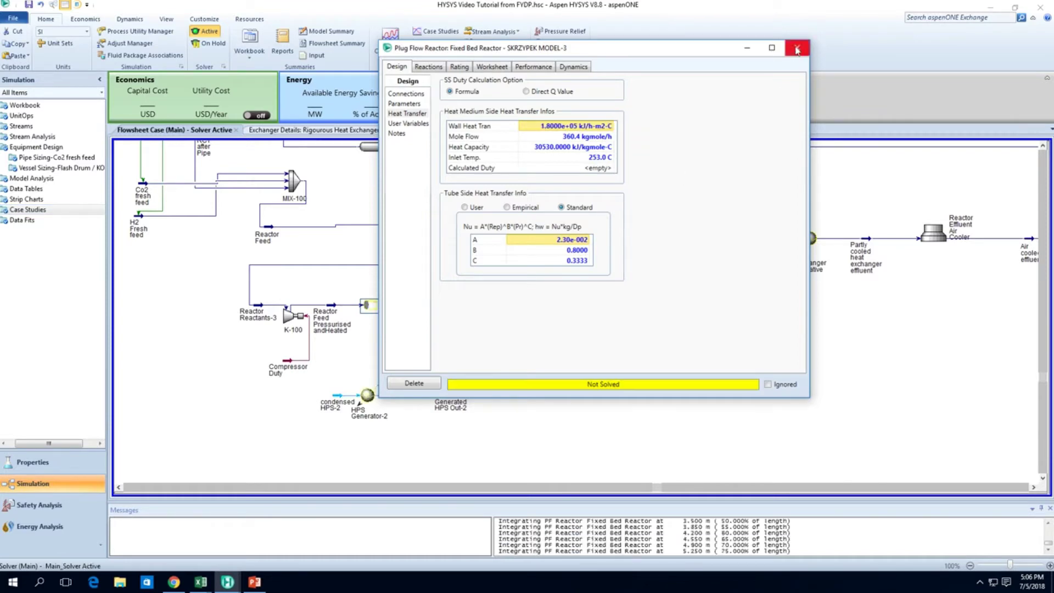
- Set the Fixed Bed Reactor's heat medium mole flow to 359.5 kgmole/h and save the case
{"action": "mouse_move", "coordinate": [396, 356]}
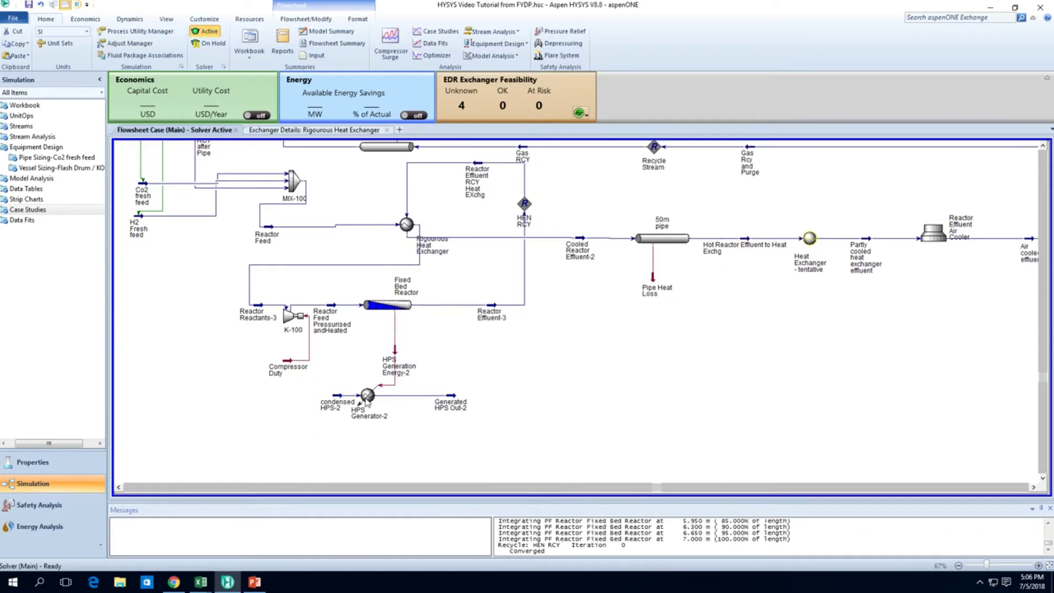
{"action": "mouse_move", "coordinate": [366, 404]}
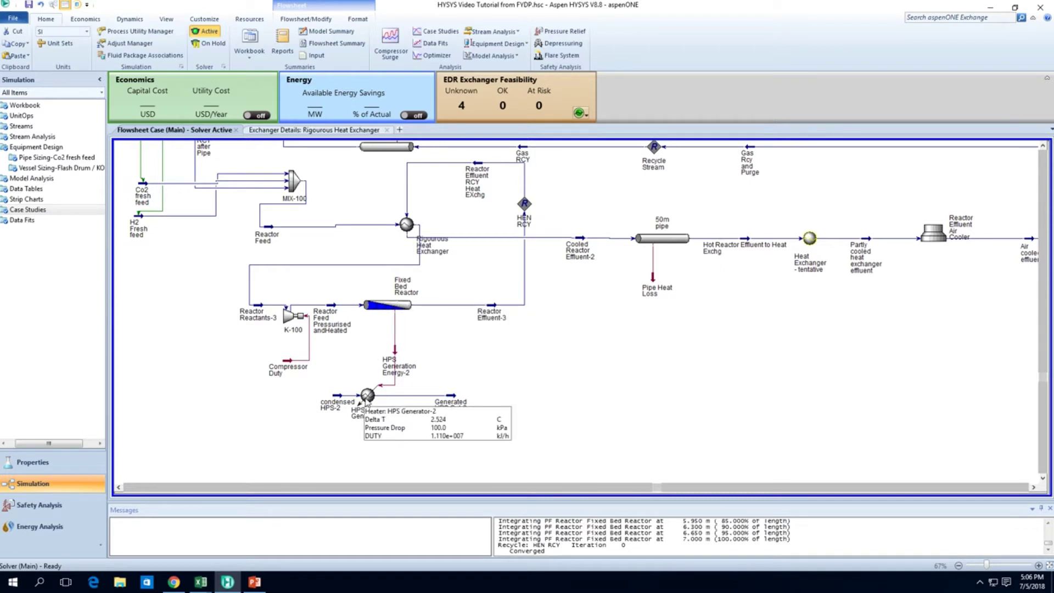
{"action": "left_click", "coordinate": [389, 308]}
{"action": "double_click", "coordinate": [391, 308]}
{"action": "left_click", "coordinate": [154, 127]}
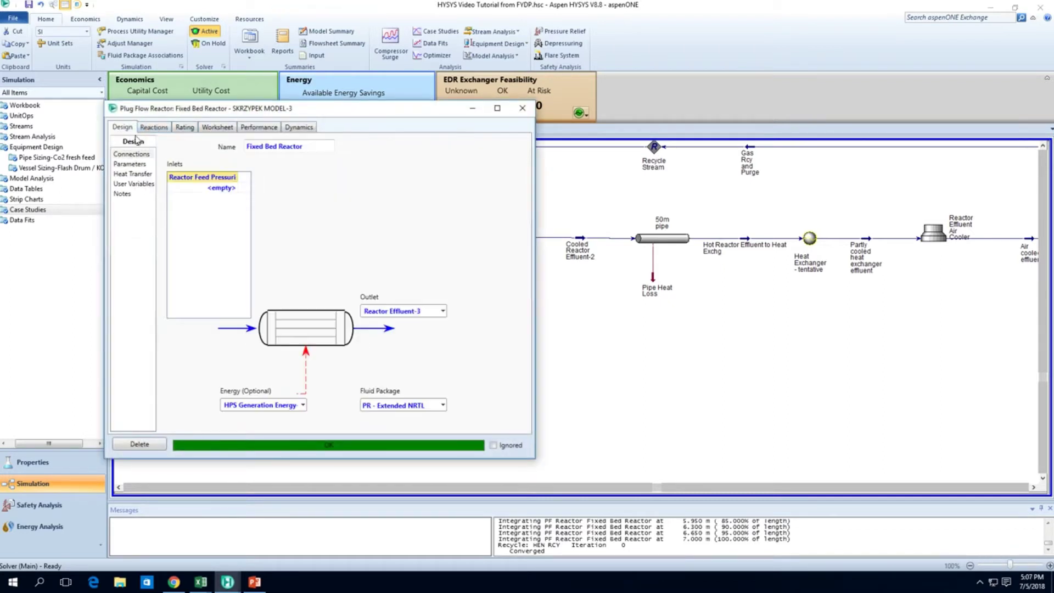
{"action": "left_click", "coordinate": [122, 127]}
{"action": "left_click", "coordinate": [132, 173]}
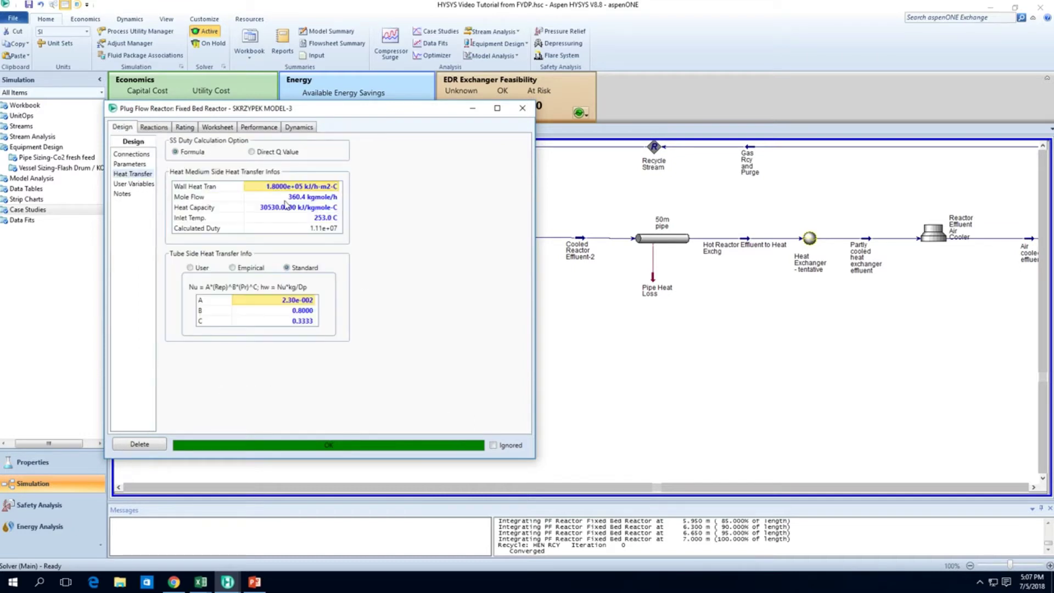
{"action": "left_click", "coordinate": [312, 200]}
{"action": "type", "text": "35"}
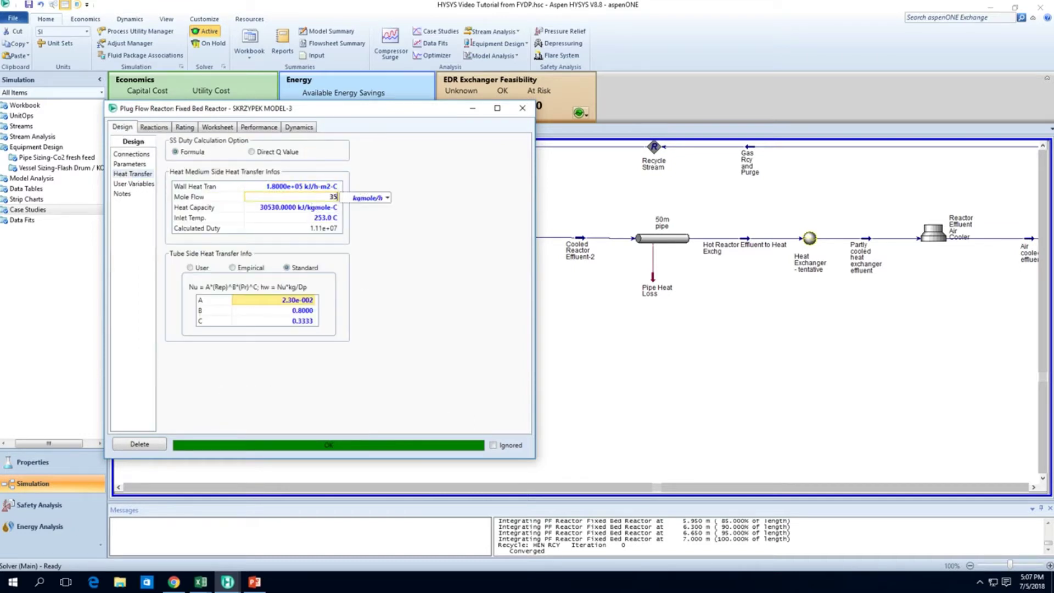
{"action": "type", "text": "9.5"}
{"action": "key", "text": "Return"}
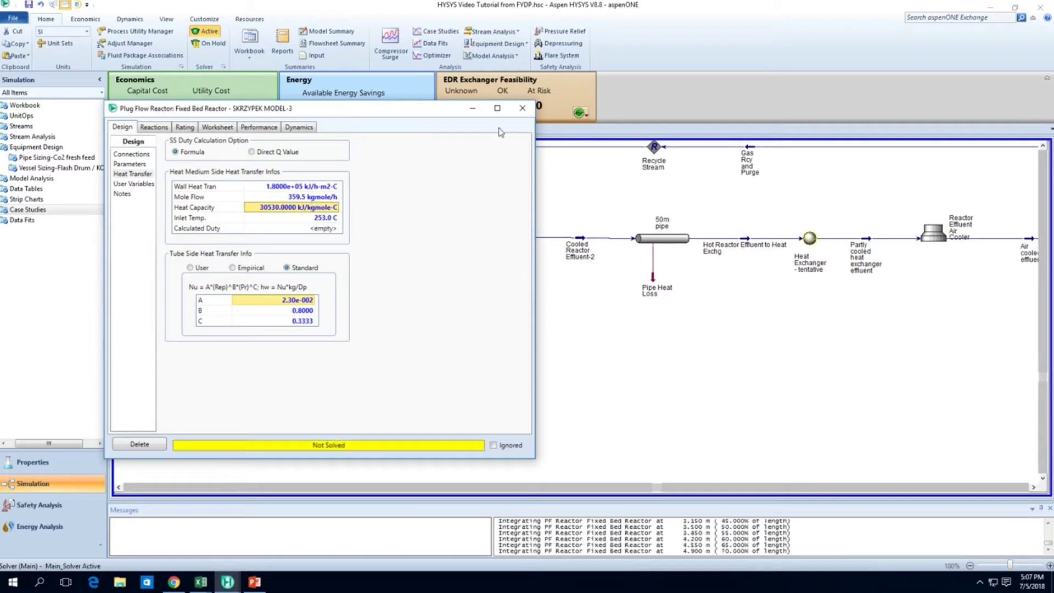
{"action": "left_click", "coordinate": [522, 108]}
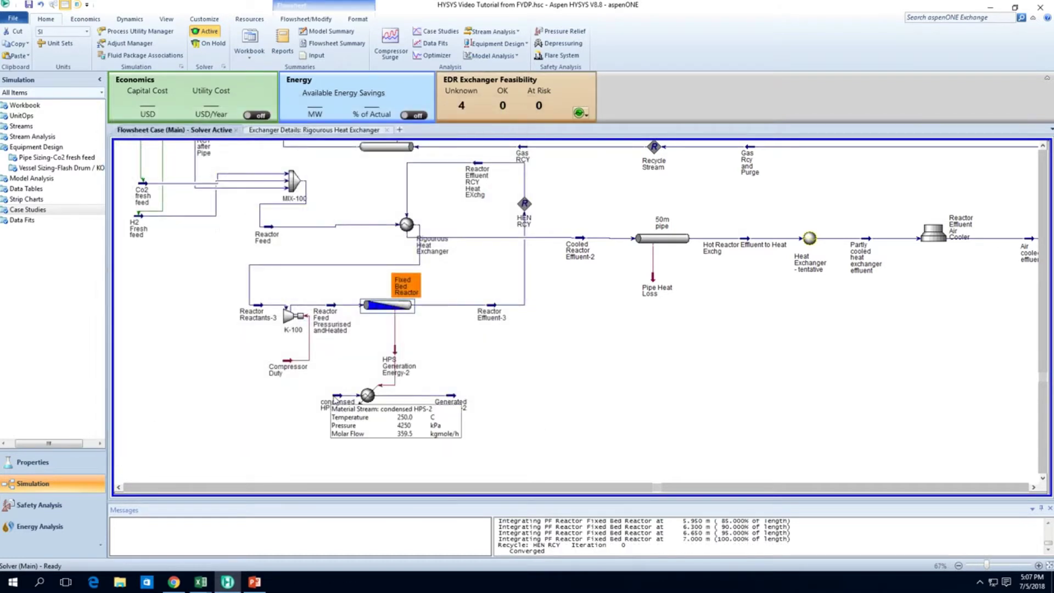
{"action": "left_click", "coordinate": [682, 345]}
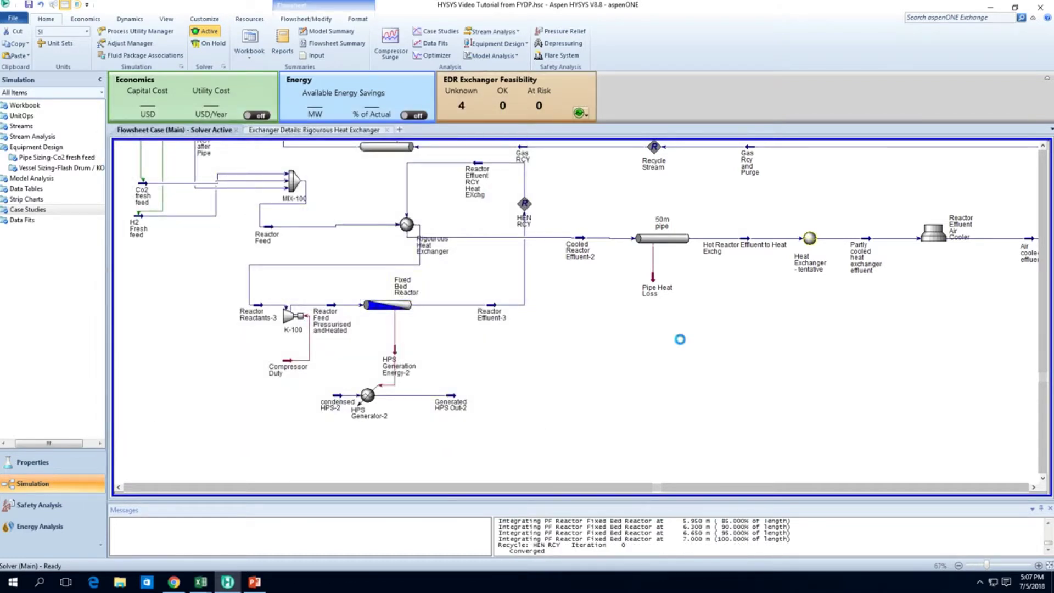
{"action": "key", "text": "ctrl+s"}
- Check the summaries of the tentative heat exchanger and the Reactor Effluent Air Cooler, and save the case
{"action": "scroll", "coordinate": [716, 350], "scroll_direction": "down", "scroll_amount": 1}
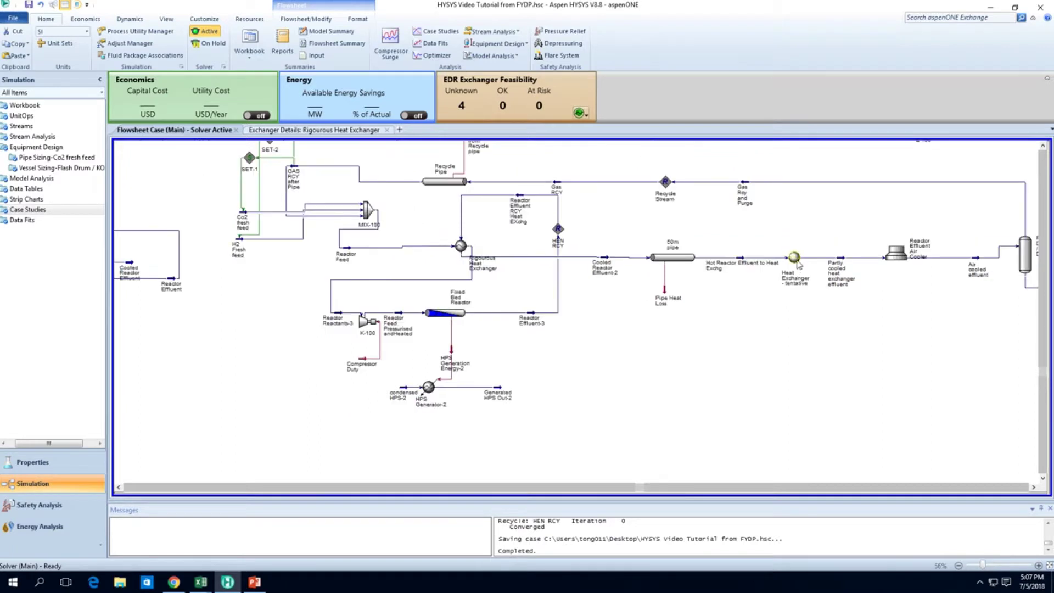
{"action": "mouse_move", "coordinate": [797, 263]}
{"action": "key", "text": "Right"}
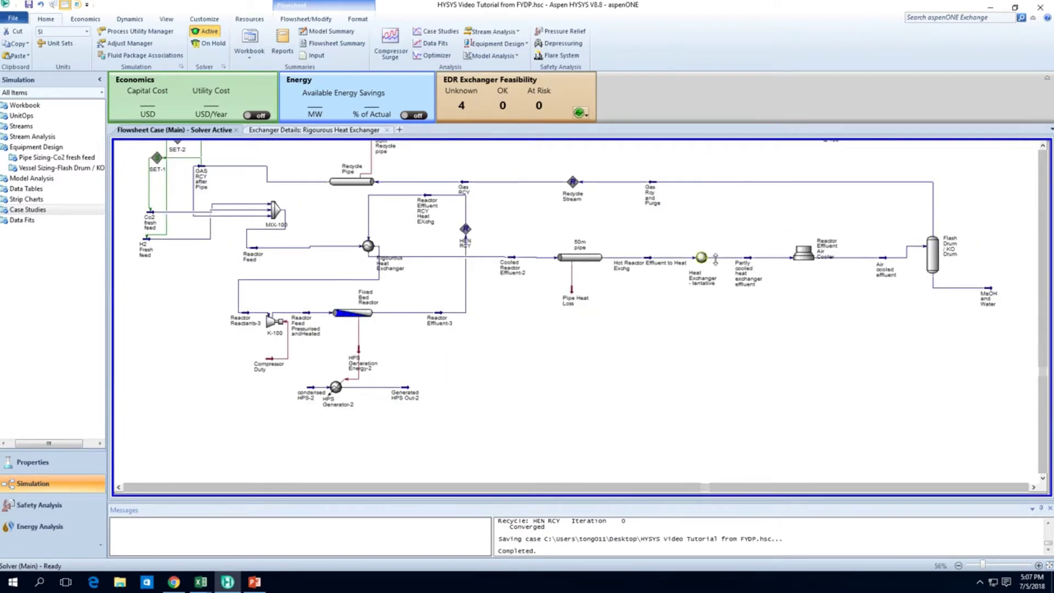
{"action": "mouse_move", "coordinate": [703, 268]}
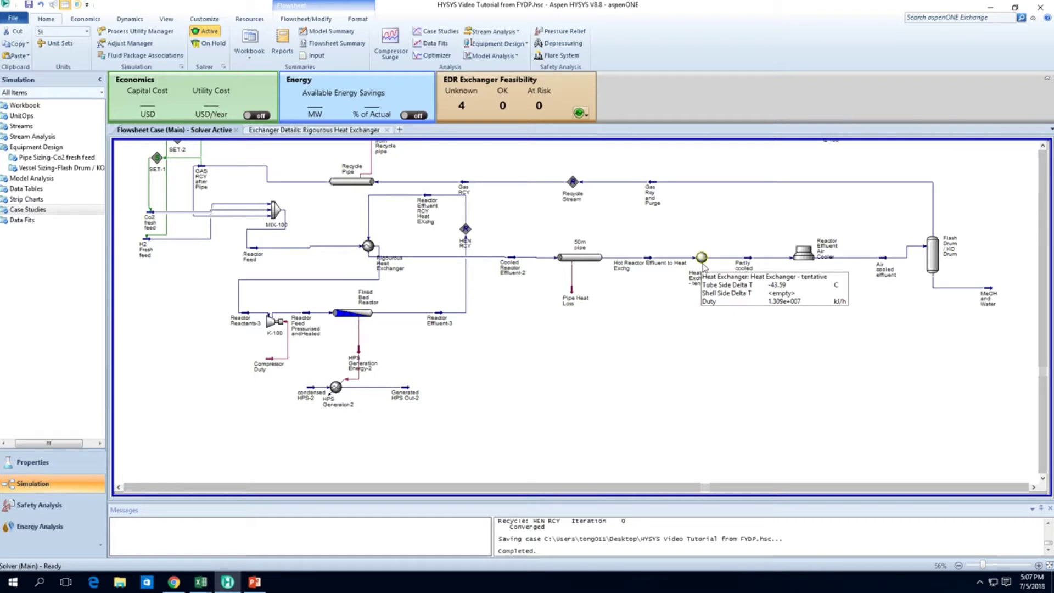
{"action": "left_click", "coordinate": [704, 265]}
{"action": "left_click", "coordinate": [708, 350]}
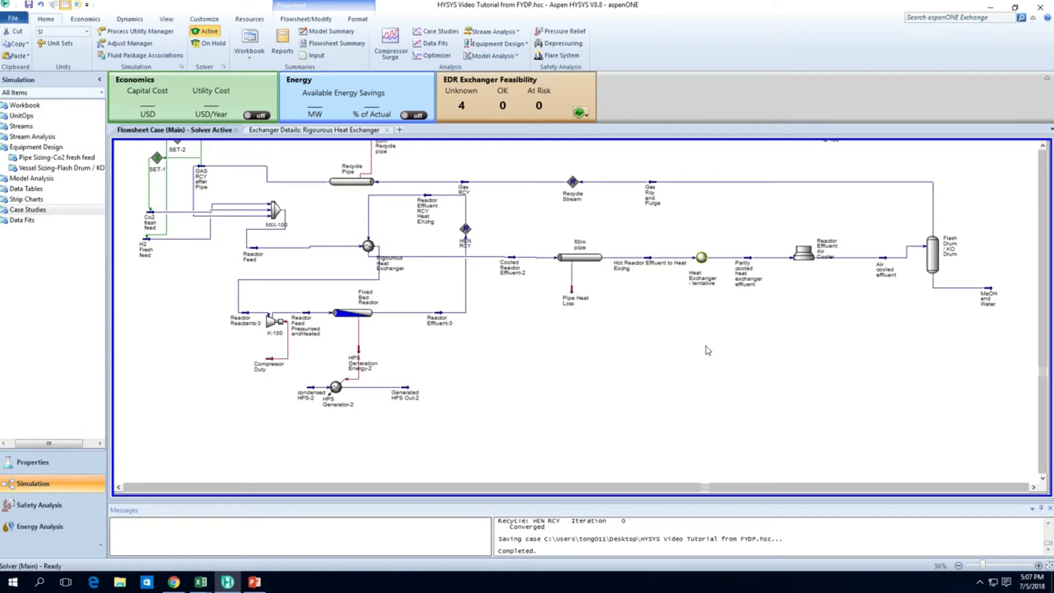
{"action": "mouse_move", "coordinate": [703, 267]}
{"action": "left_click", "coordinate": [802, 259]}
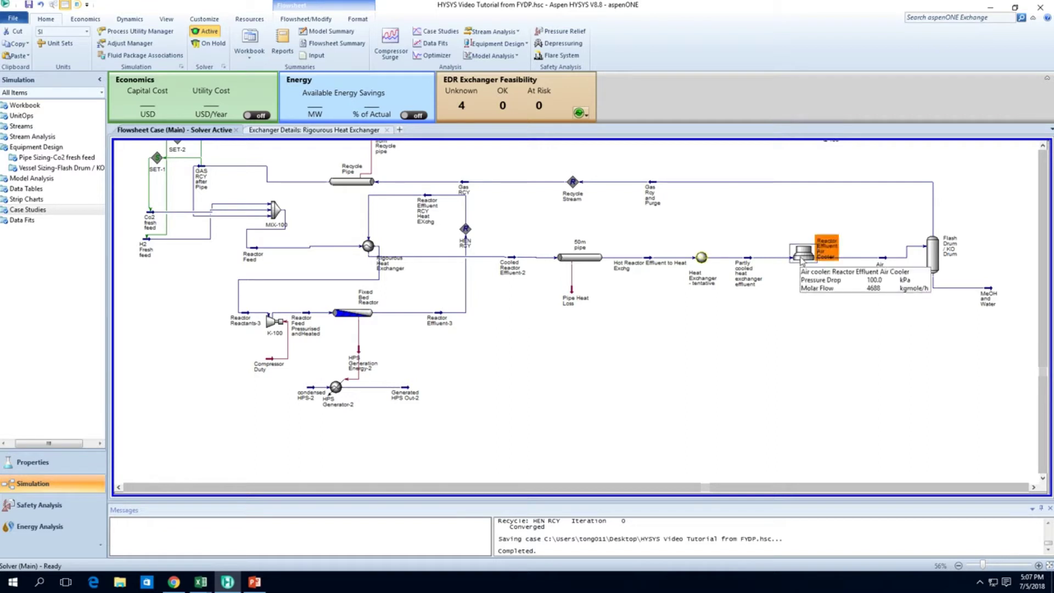
{"action": "left_click", "coordinate": [798, 323]}
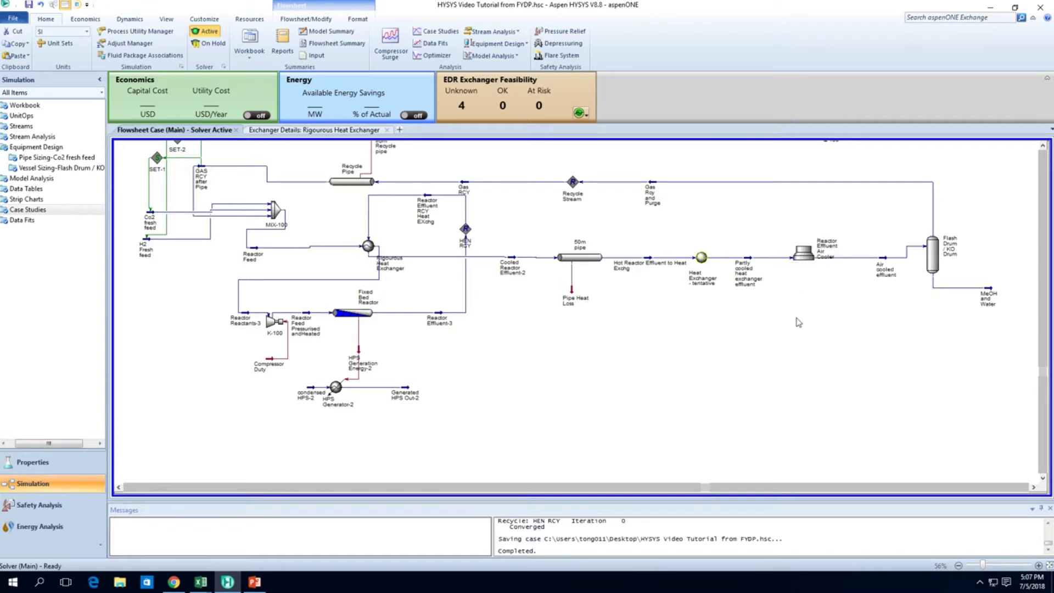
{"action": "left_click", "coordinate": [701, 258]}
{"action": "key", "text": "ctrl+s"}
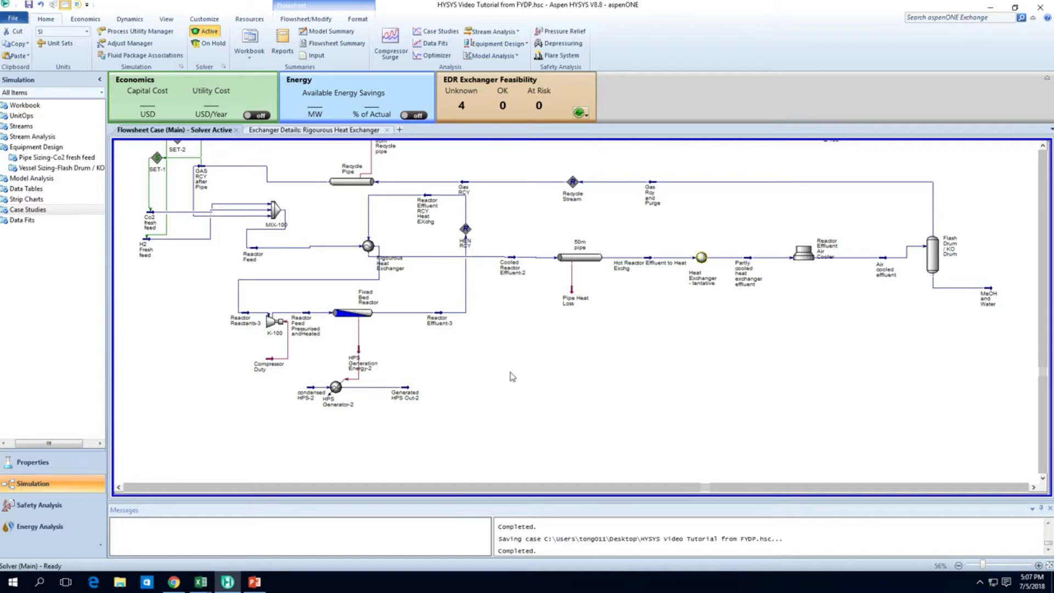
- Examine the component mass flows of the MeOH and Water stream leaving the flash drum
{"action": "key", "text": "Left"}
{"action": "key", "text": "Up"}
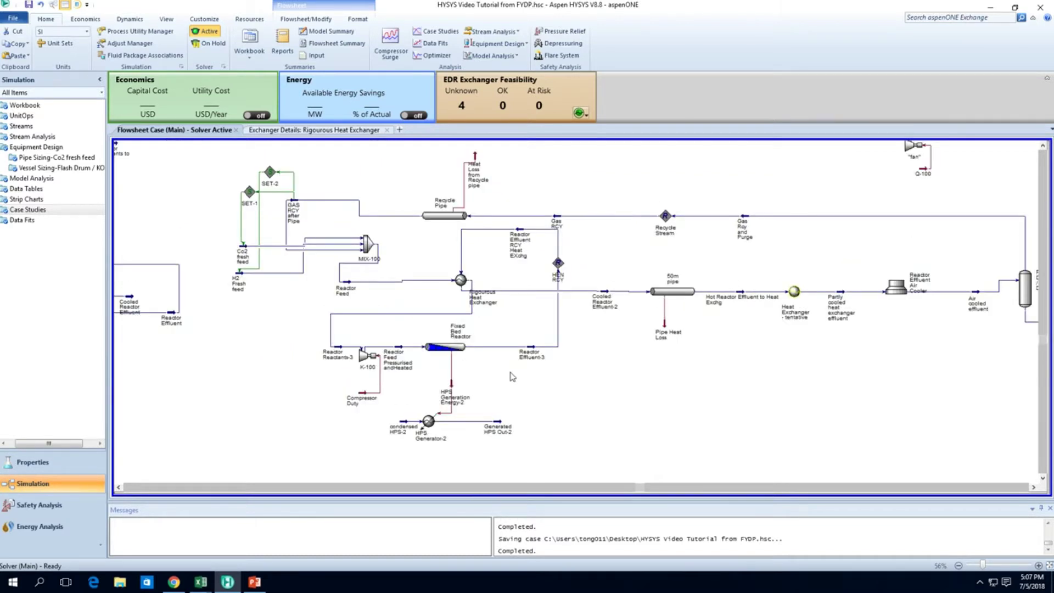
{"action": "key", "text": "Right"}
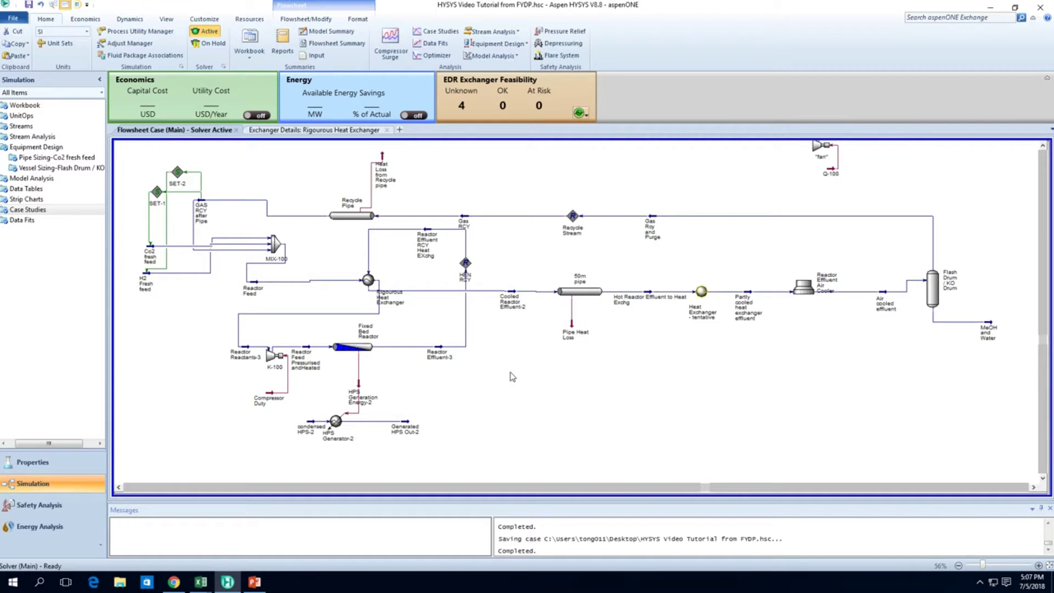
{"action": "double_click", "coordinate": [994, 328]}
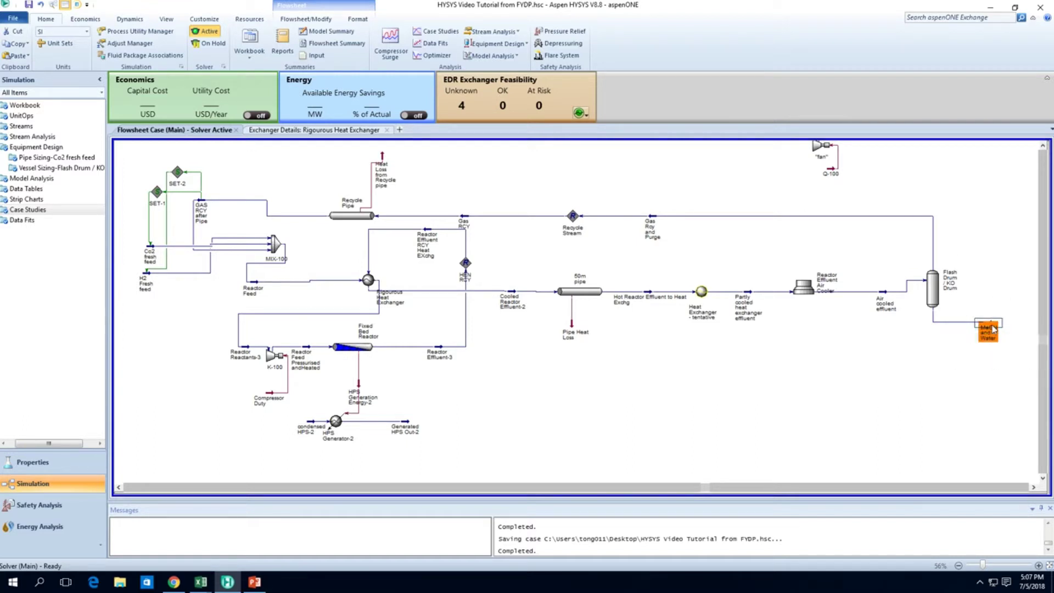
{"action": "left_click", "coordinate": [156, 185]}
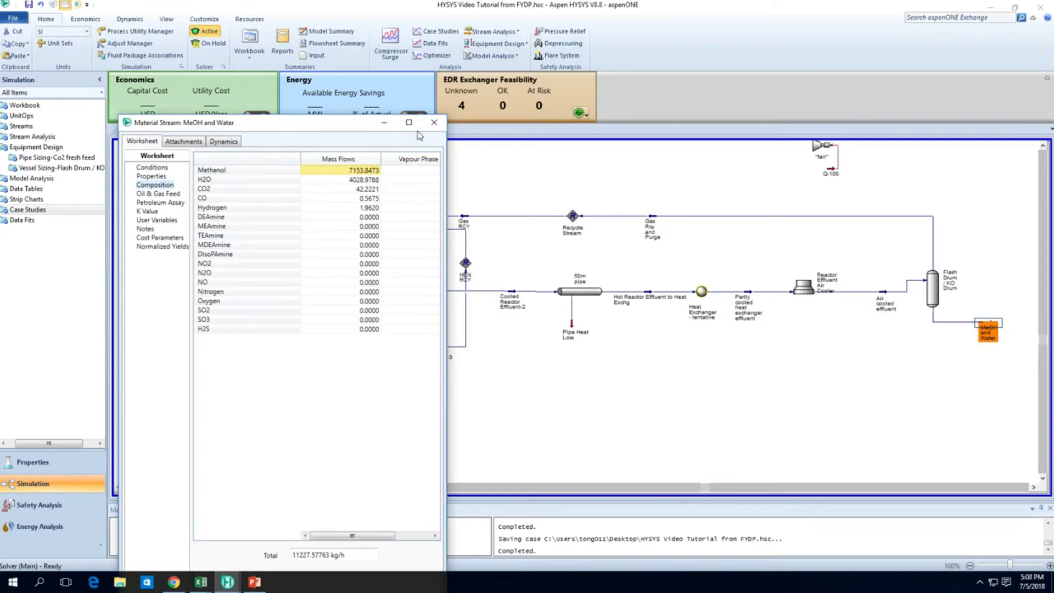
{"action": "left_click", "coordinate": [434, 122]}
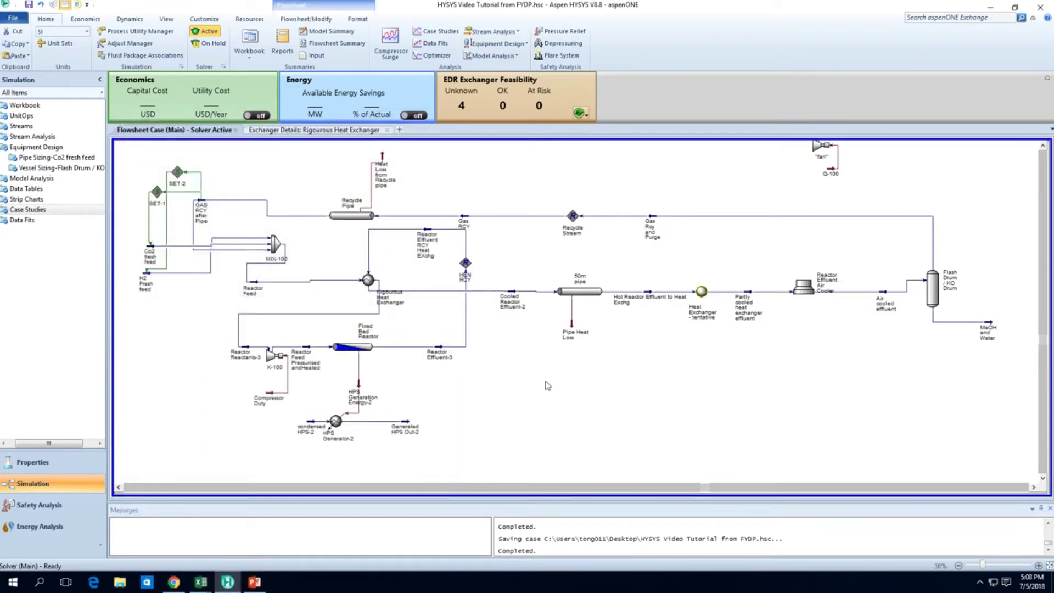
- Check the Co2 fresh feed conditions and move the separate Plug Flow with Catalyst trains farther away from the main process
{"action": "scroll", "coordinate": [250, 356], "scroll_direction": "left", "scroll_amount": 5}
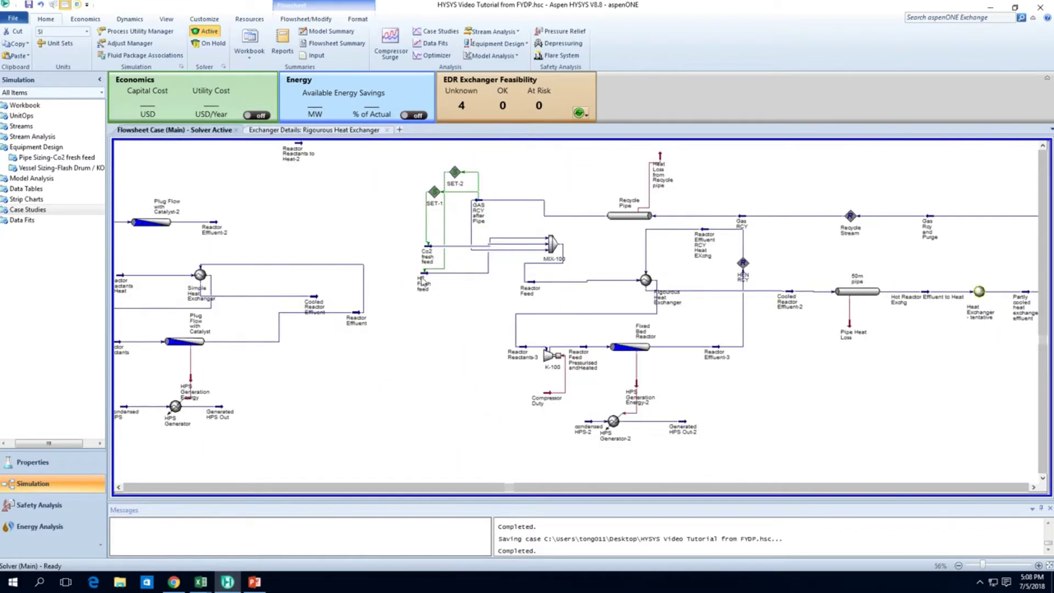
{"action": "mouse_move", "coordinate": [423, 281]}
{"action": "mouse_move", "coordinate": [431, 251]}
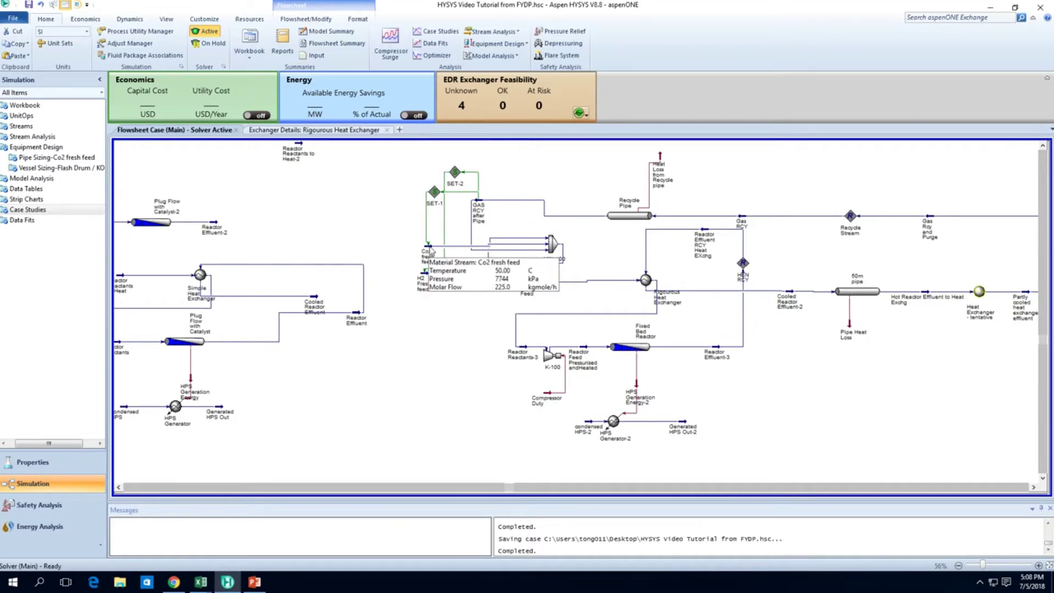
{"action": "scroll", "coordinate": [431, 251], "scroll_direction": "left", "scroll_amount": 3}
{"action": "left_click_drag", "start_coordinate": [571, 427], "coordinate": [228, 197]}
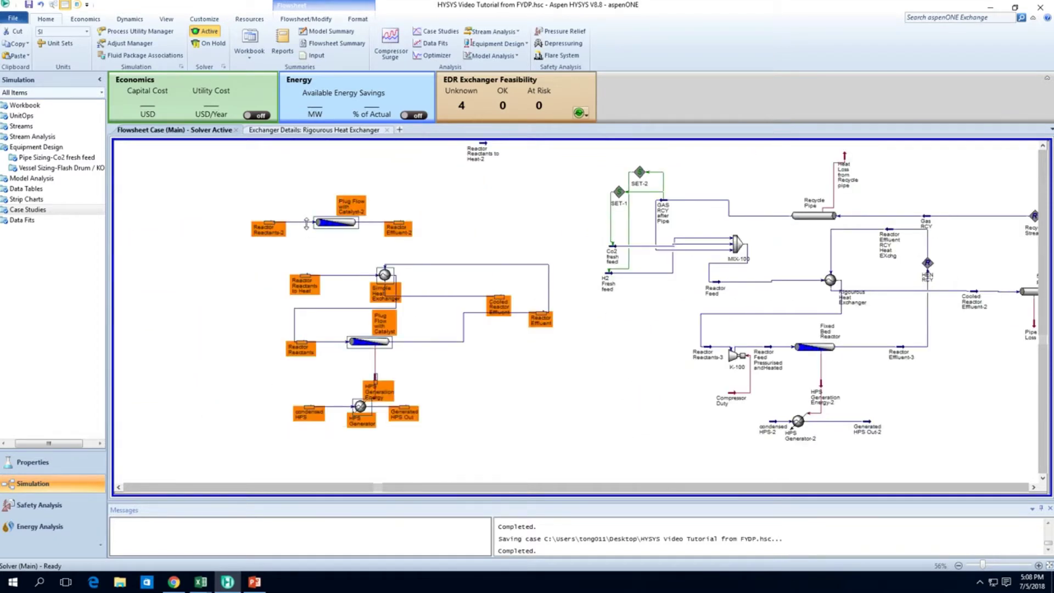
{"action": "left_click_drag", "start_coordinate": [306, 224], "coordinate": [230, 223]}
- Open the Fixed Bed Reactor in the main process to check its design connections, and close it again
{"action": "scroll", "coordinate": [587, 362], "scroll_direction": "right", "scroll_amount": 6}
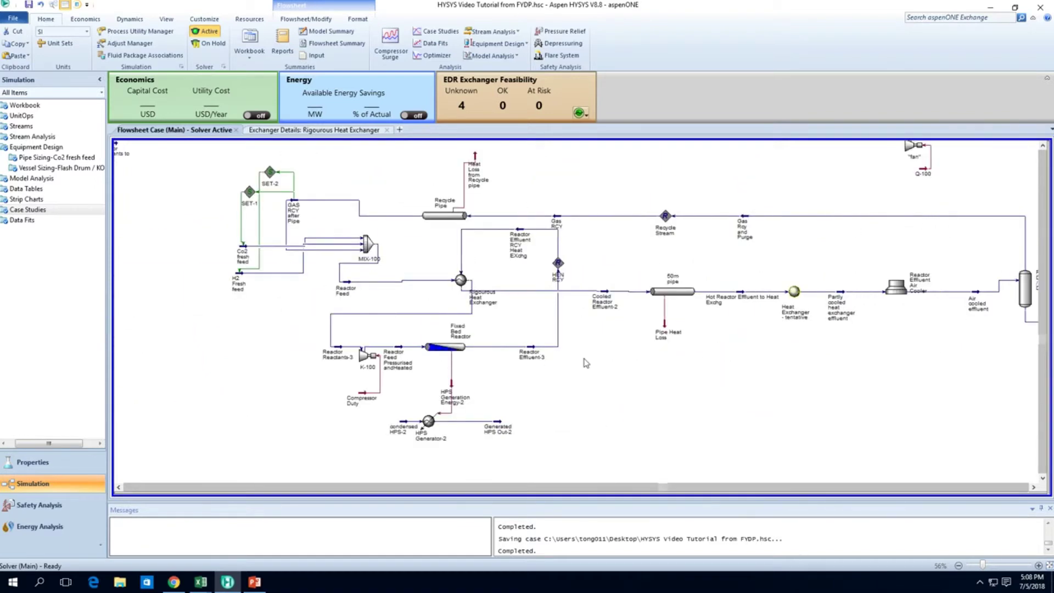
{"action": "scroll", "coordinate": [600, 366], "scroll_direction": "right", "scroll_amount": 2}
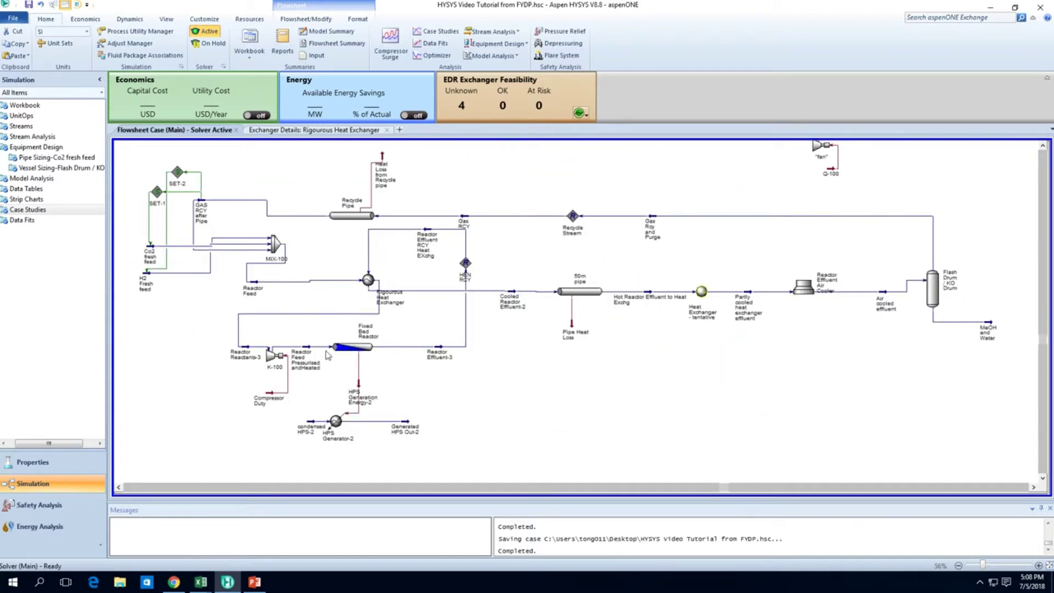
{"action": "mouse_move", "coordinate": [339, 352]}
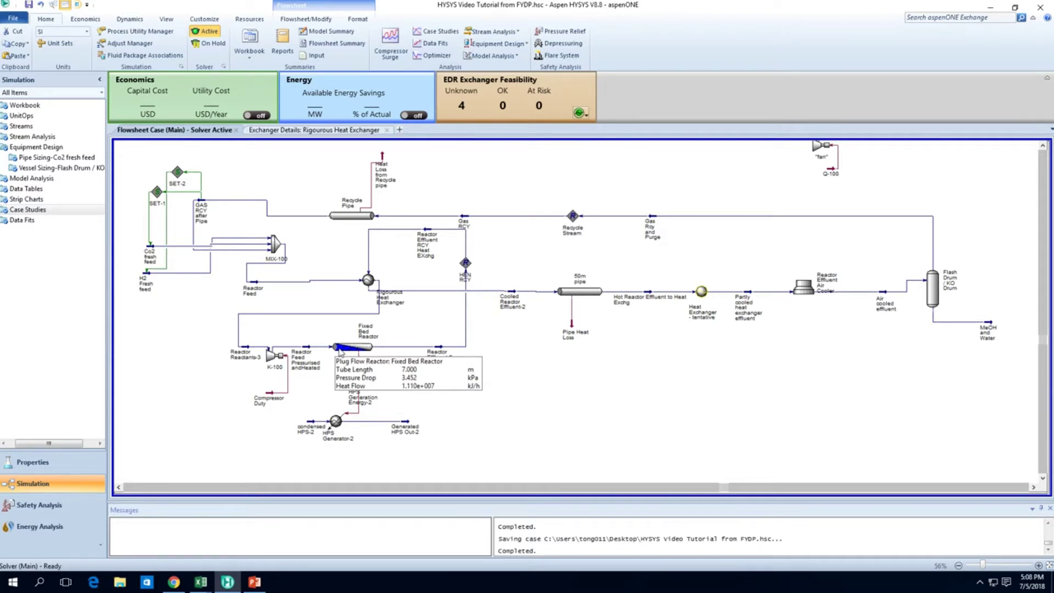
{"action": "double_click", "coordinate": [339, 352]}
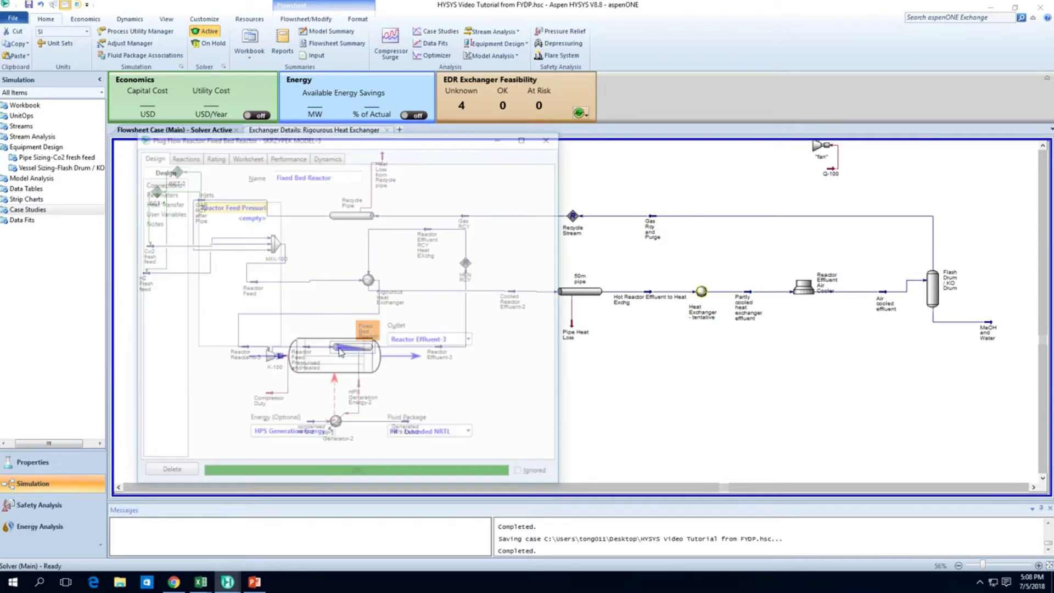
{"action": "left_click", "coordinate": [565, 138]}
{"action": "left_click", "coordinate": [592, 401]}
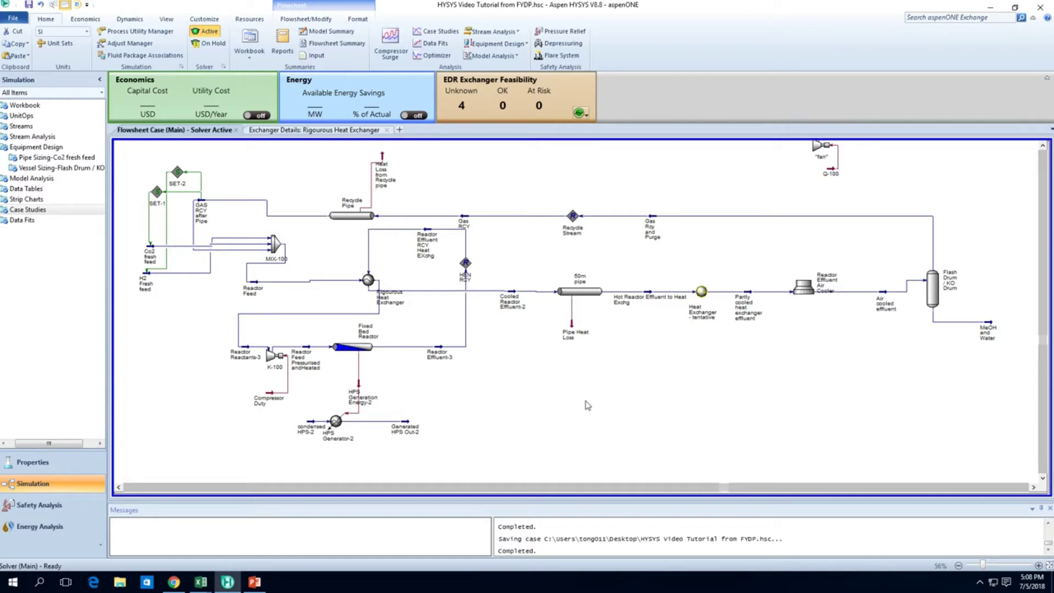
- Close the Rigourous Heat Exchanger details and open the Case Studies list alongside the flowsheet
{"action": "left_click", "coordinate": [338, 130]}
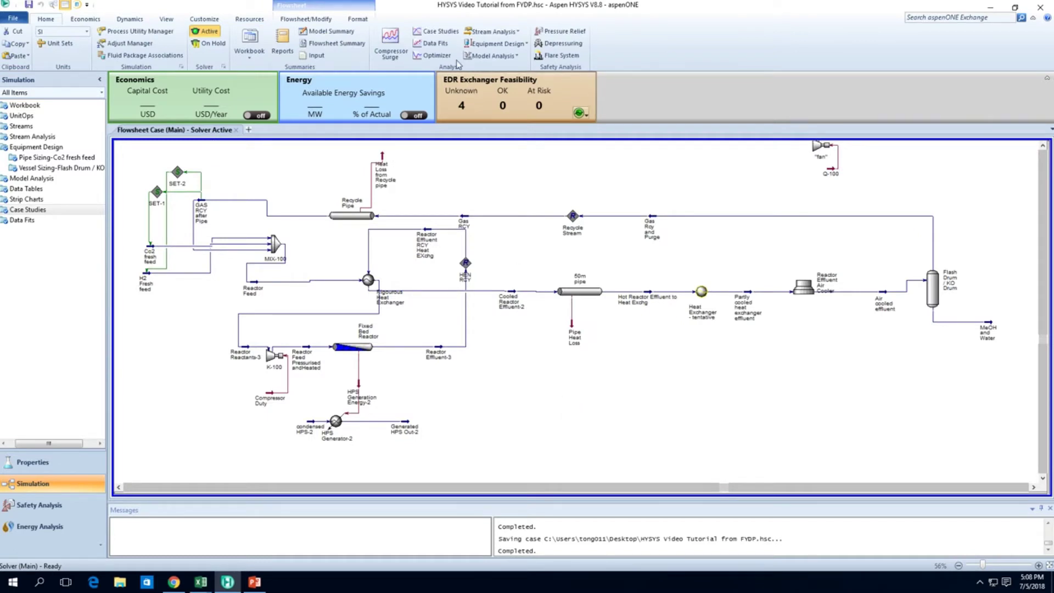
{"action": "left_click", "coordinate": [436, 32]}
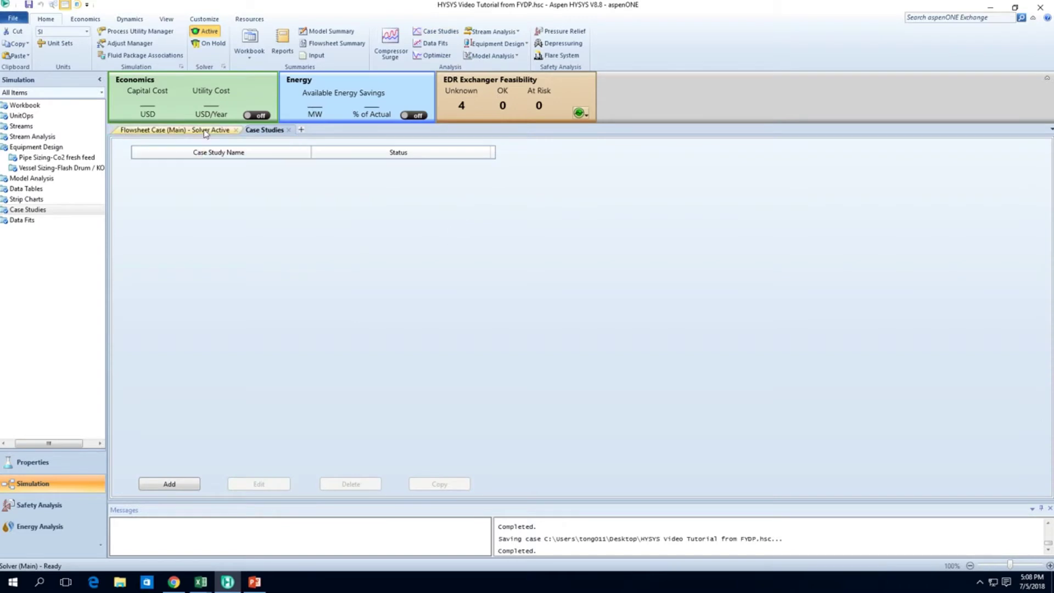
{"action": "left_click", "coordinate": [174, 129]}
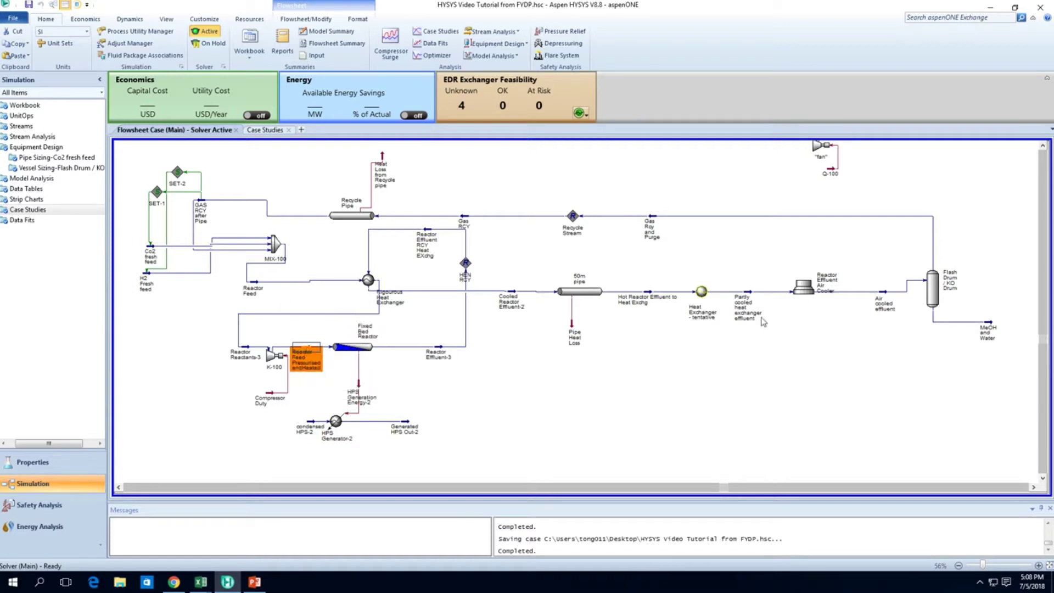
- Check the summary of the Reactor Feed Pressurised andHeated stream entering the Fixed Bed Reactor
{"action": "left_click_drag", "start_coordinate": [125, 416], "coordinate": [974, 179]}
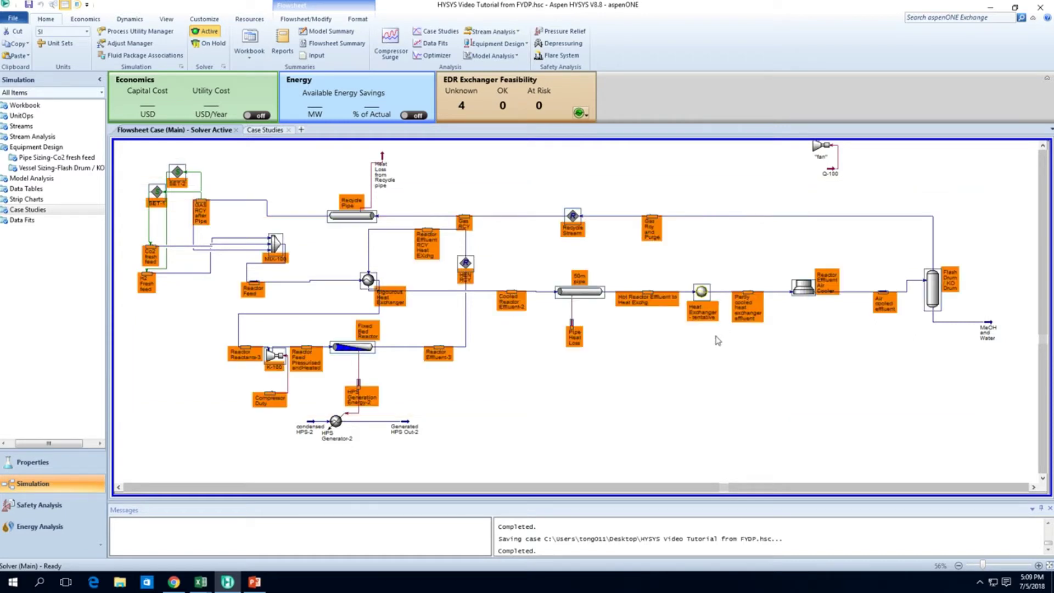
{"action": "left_click", "coordinate": [597, 384]}
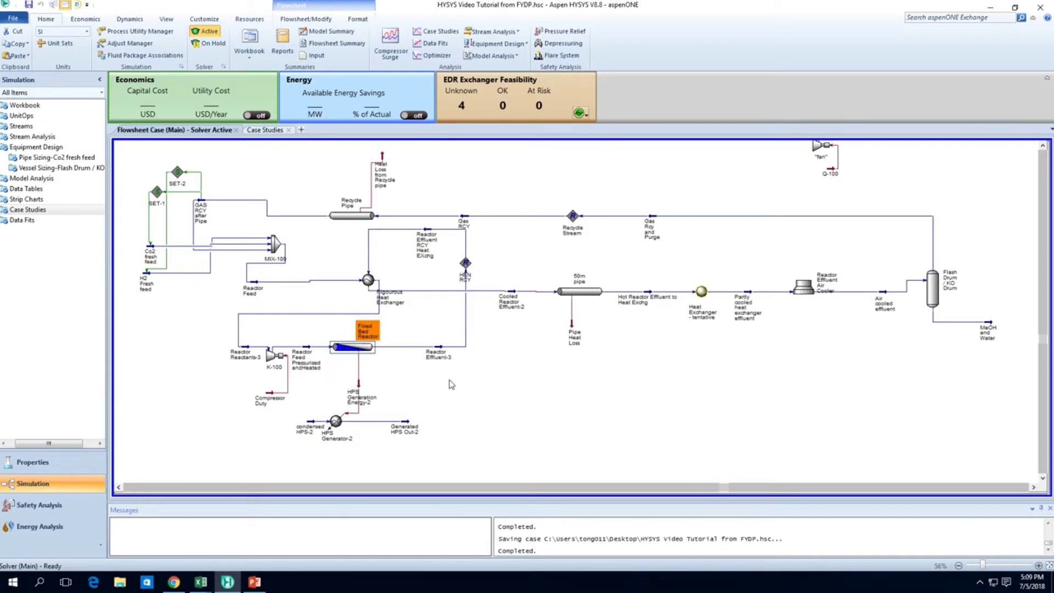
{"action": "mouse_move", "coordinate": [312, 353]}
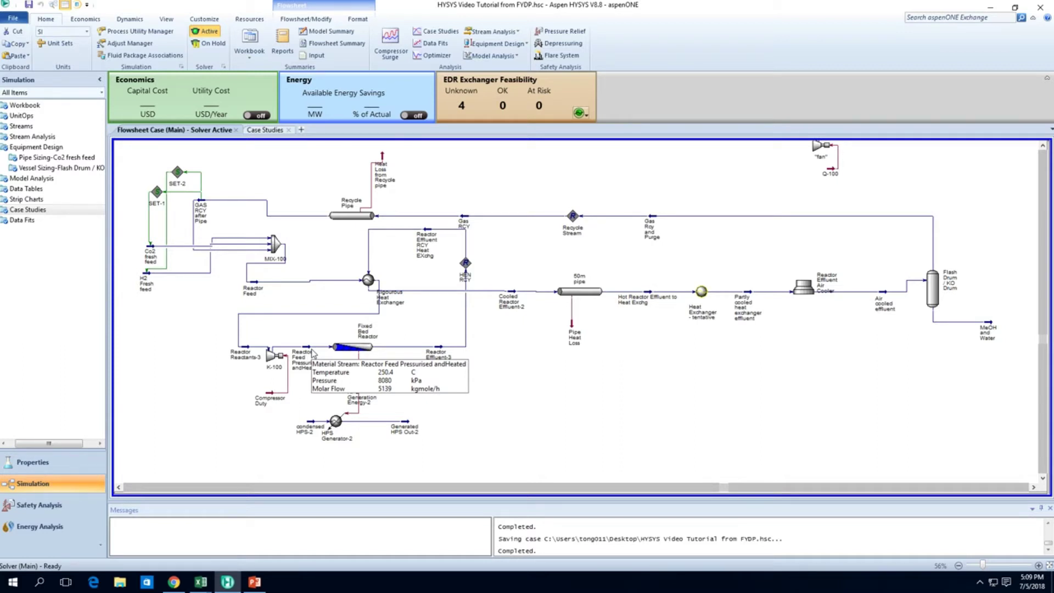
{"action": "mouse_move", "coordinate": [314, 427]}
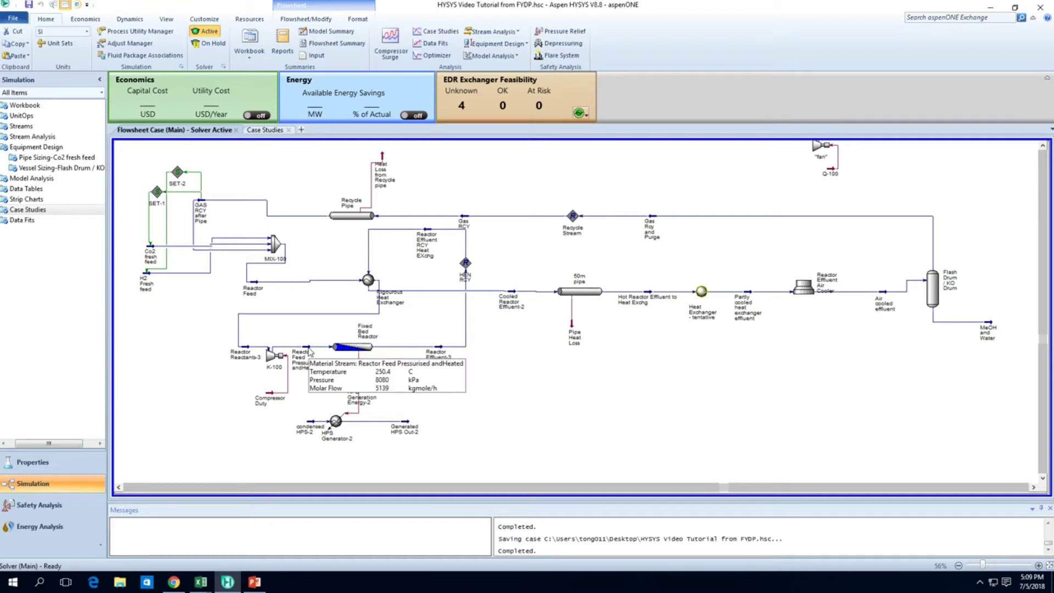
{"action": "scroll", "coordinate": [310, 352], "scroll_direction": "left", "scroll_amount": 3}
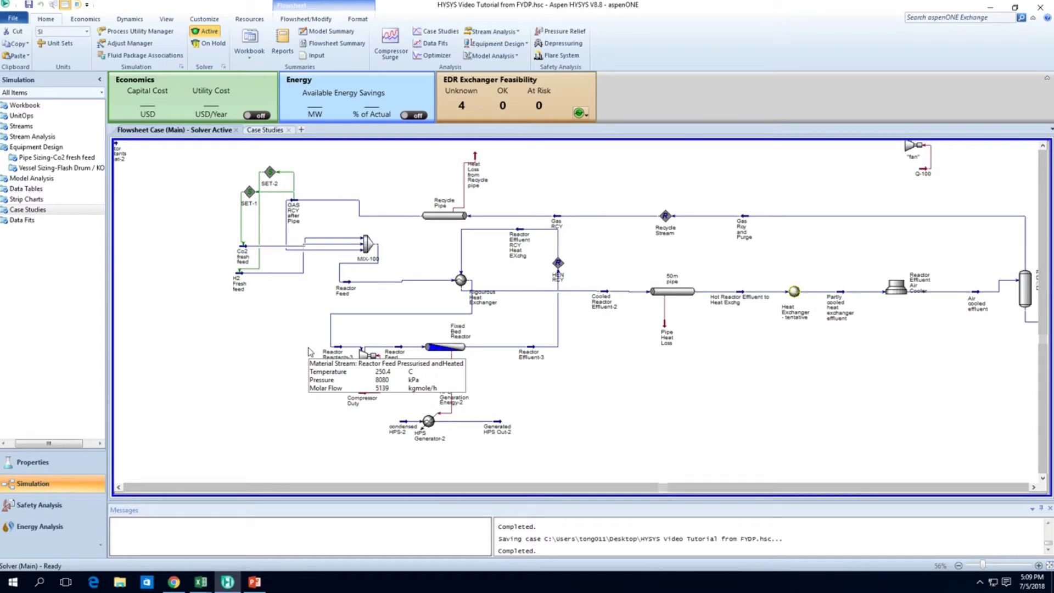
{"action": "left_click", "coordinate": [264, 130]}
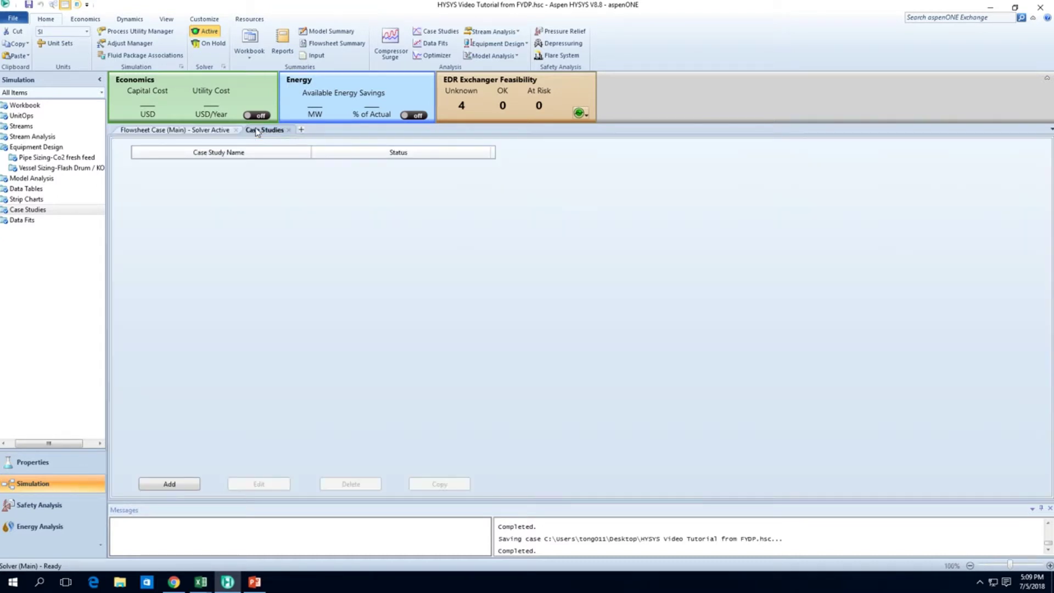
{"action": "left_click", "coordinate": [210, 132]}
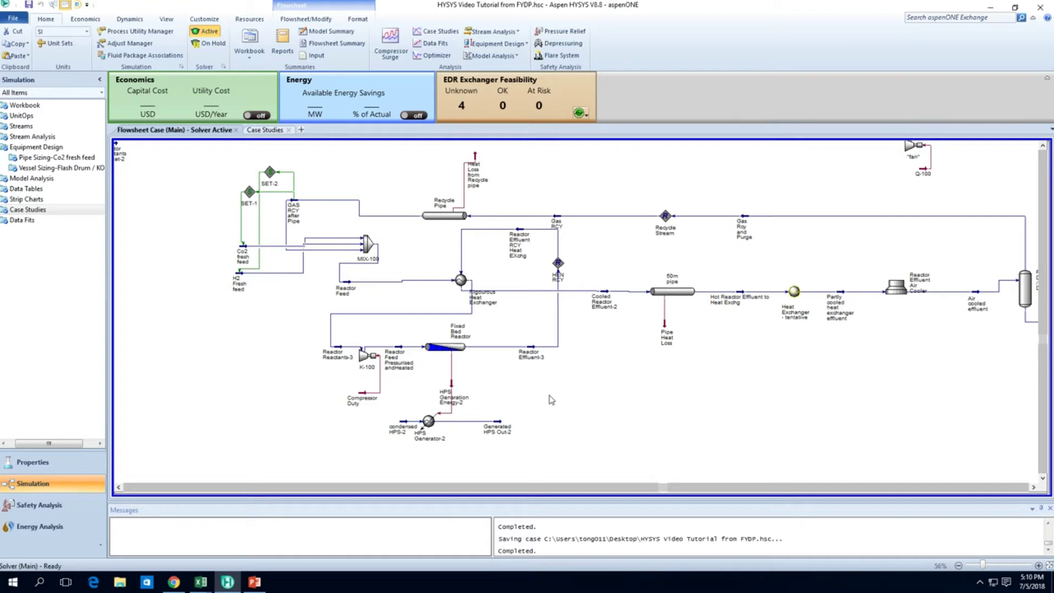
{"action": "left_click_drag", "start_coordinate": [386, 330], "coordinate": [577, 467]}
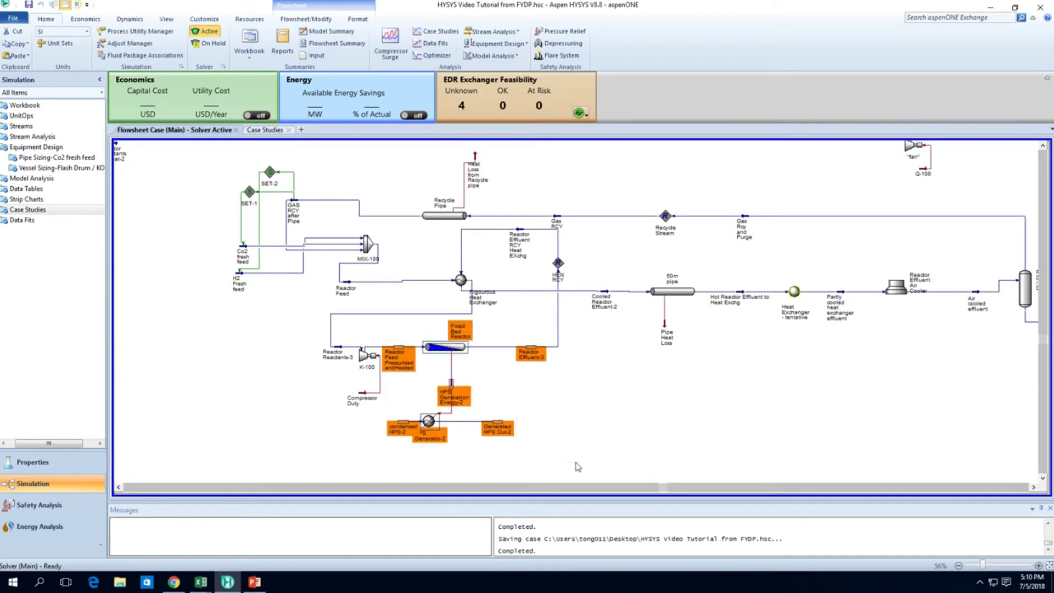
{"action": "left_click", "coordinate": [732, 434]}
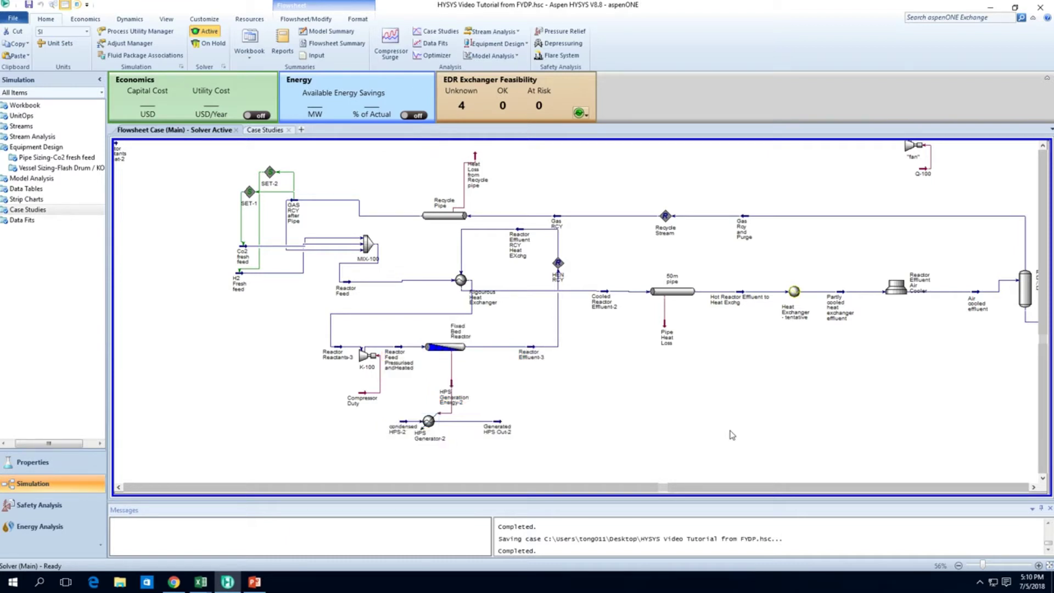
{"action": "scroll", "coordinate": [732, 435], "scroll_direction": "left", "scroll_amount": 6}
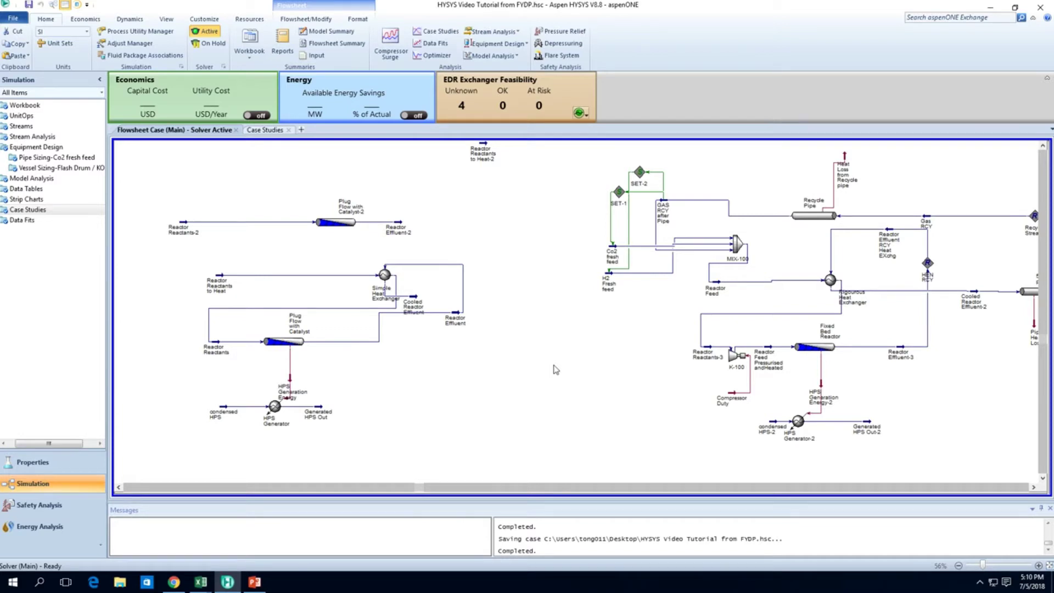
{"action": "scroll", "coordinate": [556, 369], "scroll_direction": "right", "scroll_amount": 6}
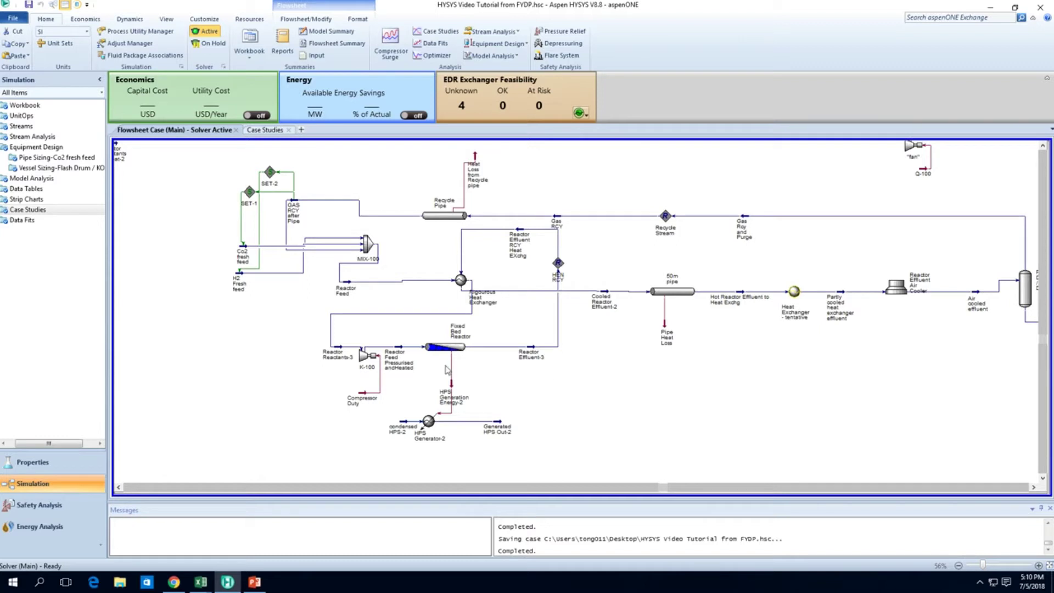
{"action": "mouse_move", "coordinate": [446, 351]}
{"action": "mouse_move", "coordinate": [377, 328]}
{"action": "left_mouse_down"}
{"action": "mouse_move", "coordinate": [533, 436]}
{"action": "mouse_move", "coordinate": [563, 470]}
{"action": "mouse_move", "coordinate": [394, 327]}
{"action": "left_mouse_up"}
{"action": "left_click", "coordinate": [628, 406]}
{"action": "left_click", "coordinate": [498, 387]}
{"action": "left_click", "coordinate": [684, 296]}
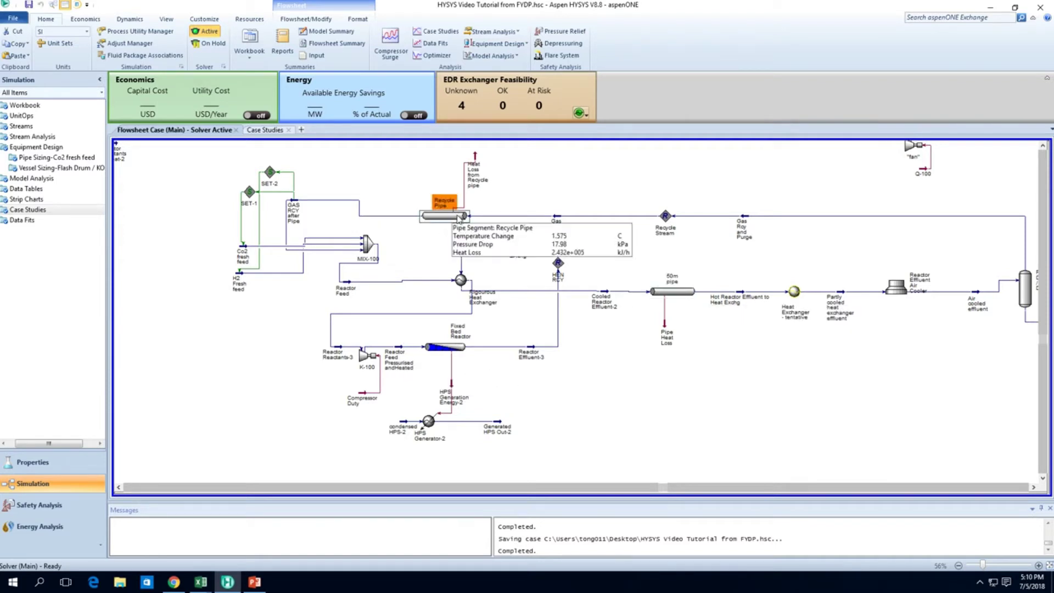
{"action": "left_click", "coordinate": [712, 418]}
{"action": "left_click_drag", "start_coordinate": [559, 459], "coordinate": [388, 337]}
{"action": "left_click", "coordinate": [614, 431]}
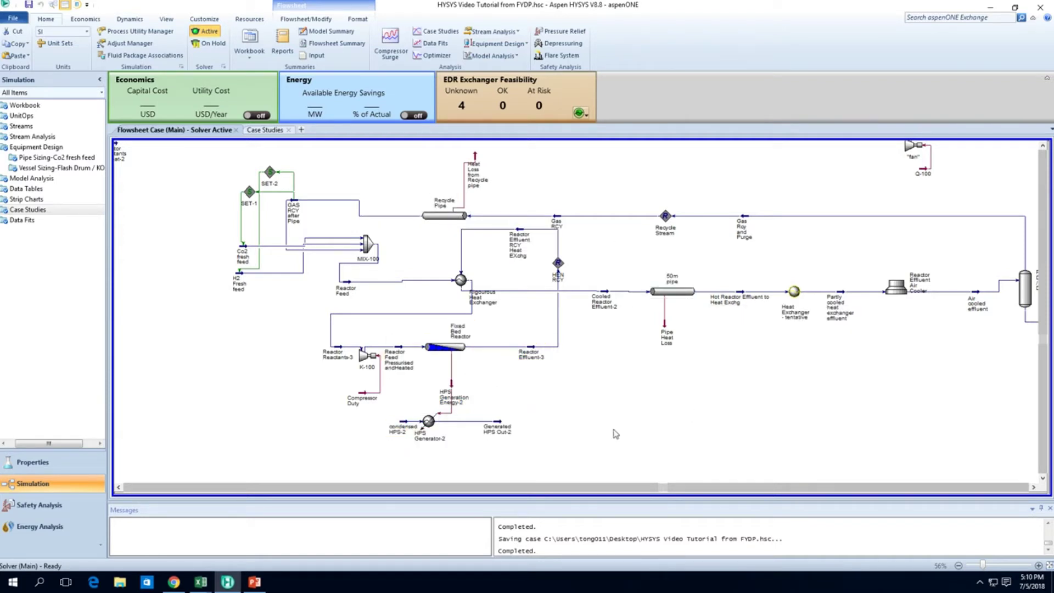
- Move the Plug Flow with Catalyst train, including its Simple Heat Exchanger and HPS Generator, below the main process near the Fixed Bed Reactor section
{"action": "scroll", "coordinate": [394, 353], "scroll_direction": "down", "scroll_amount": 1}
{"action": "scroll", "coordinate": [394, 357], "scroll_direction": "left", "scroll_amount": 5}
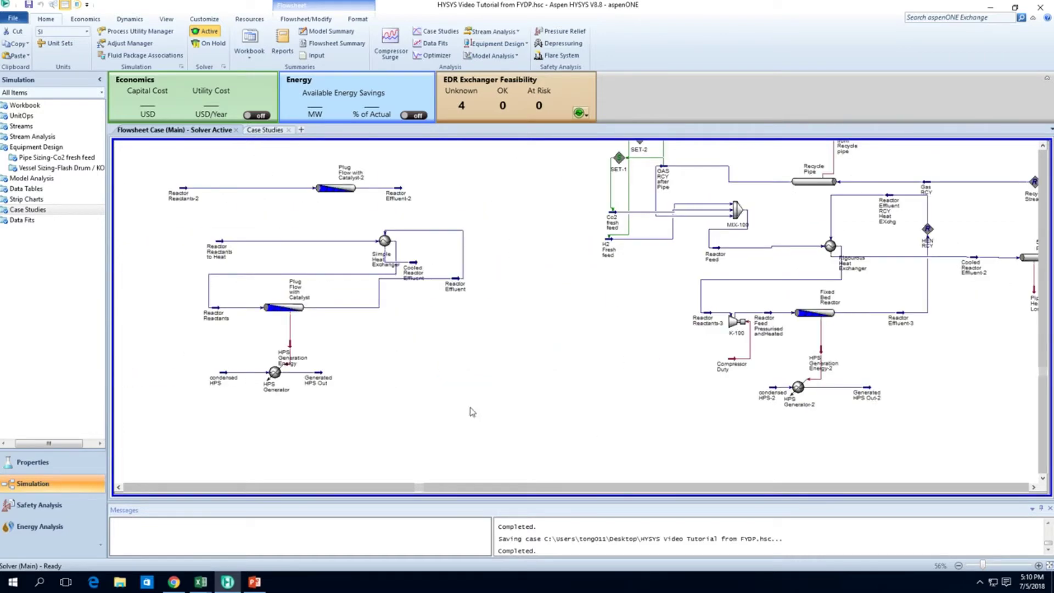
{"action": "left_click_drag", "start_coordinate": [497, 412], "coordinate": [191, 219]}
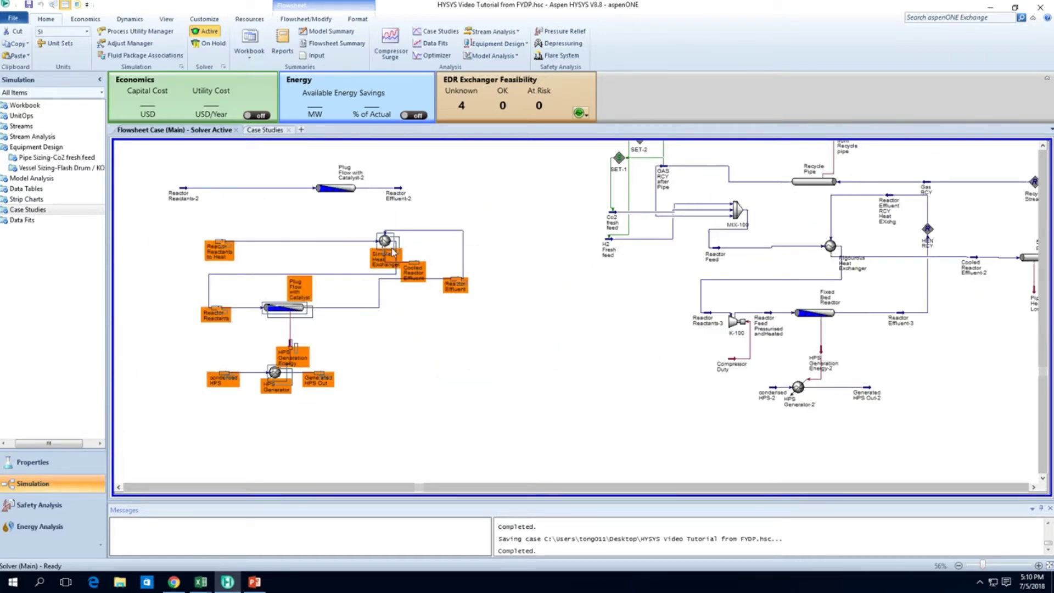
{"action": "left_click_drag", "start_coordinate": [384, 242], "coordinate": [616, 391]}
{"action": "left_click", "coordinate": [749, 421]}
{"action": "scroll", "coordinate": [750, 420], "scroll_direction": "down", "scroll_amount": 2}
{"action": "scroll", "coordinate": [764, 221], "scroll_direction": "right", "scroll_amount": 3}
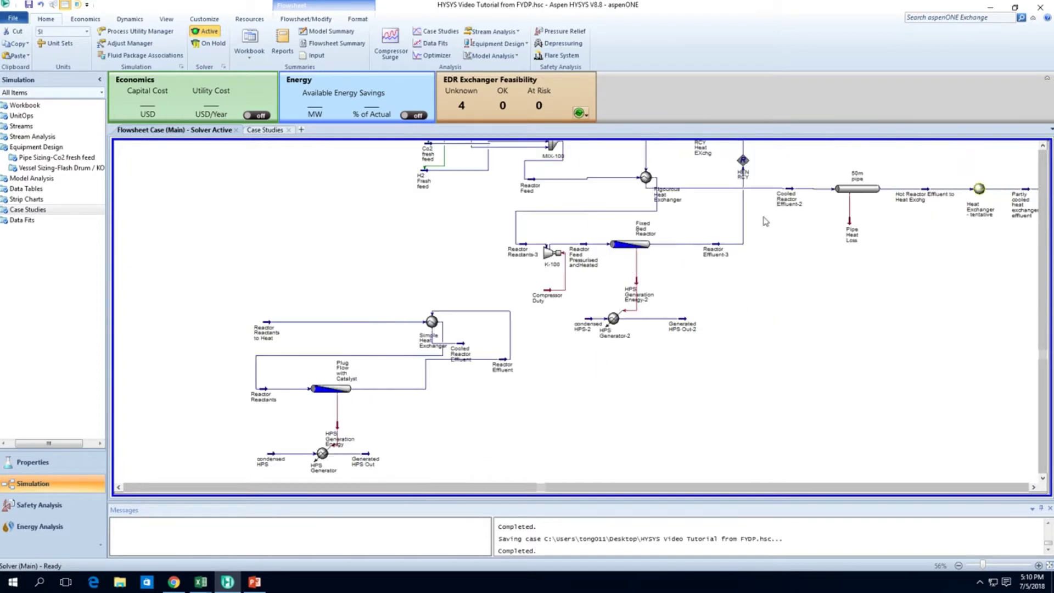
{"action": "left_click_drag", "start_coordinate": [522, 196], "coordinate": [757, 413]}
{"action": "left_click", "coordinate": [770, 406]}
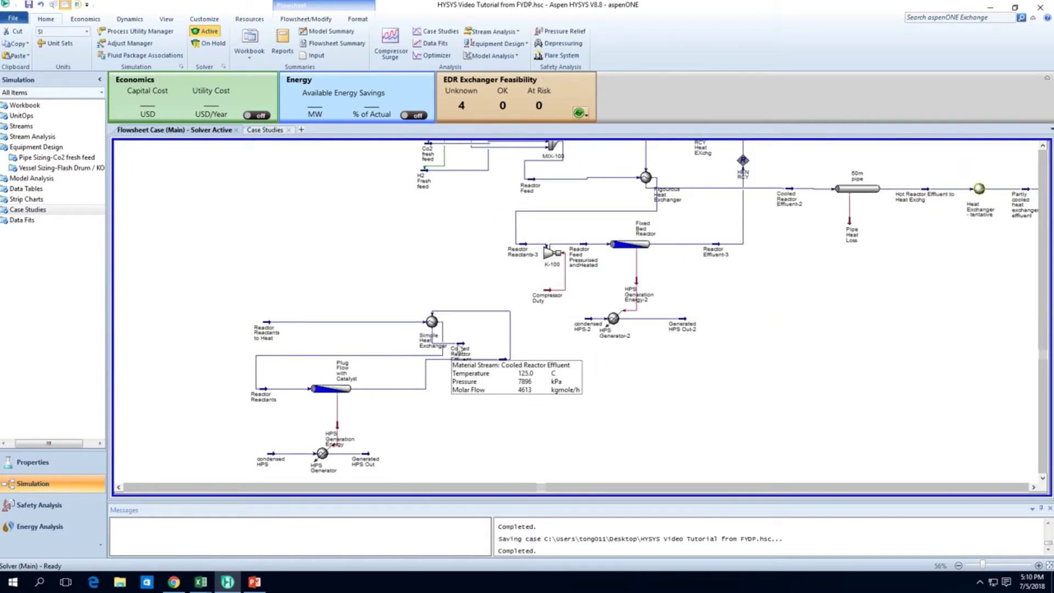
- Delete the Simple Heat Exchanger together with the Cooled Reactor Effluent and Reactor Reactants to Heat streams
{"action": "left_click", "coordinate": [433, 331]}
{"action": "key", "text": "Delete"}
{"action": "key", "text": "Return"}
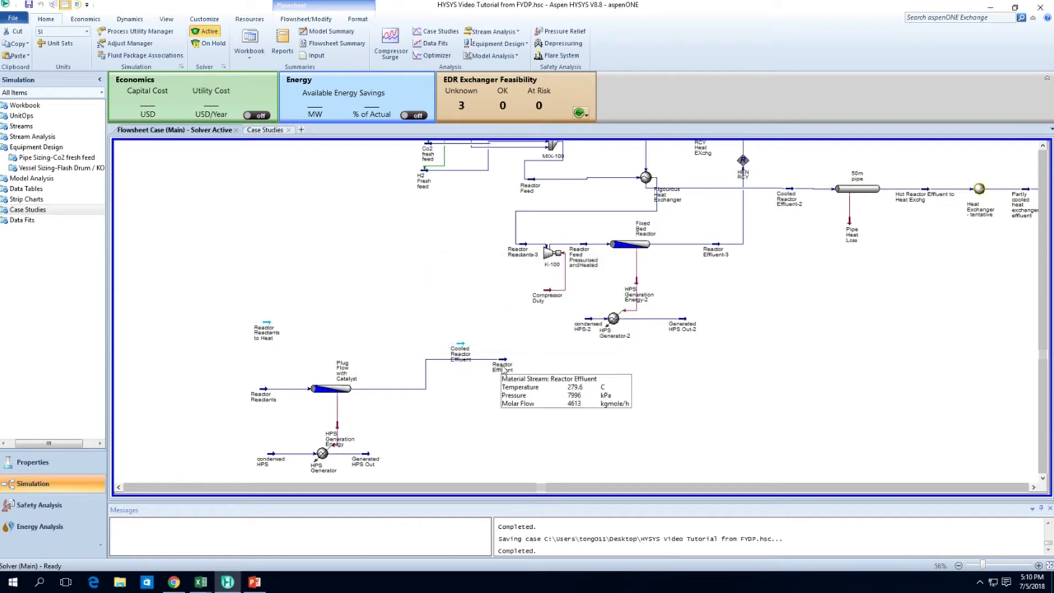
{"action": "left_click", "coordinate": [457, 355]}
{"action": "key", "text": "Delete"}
{"action": "key", "text": "Return"}
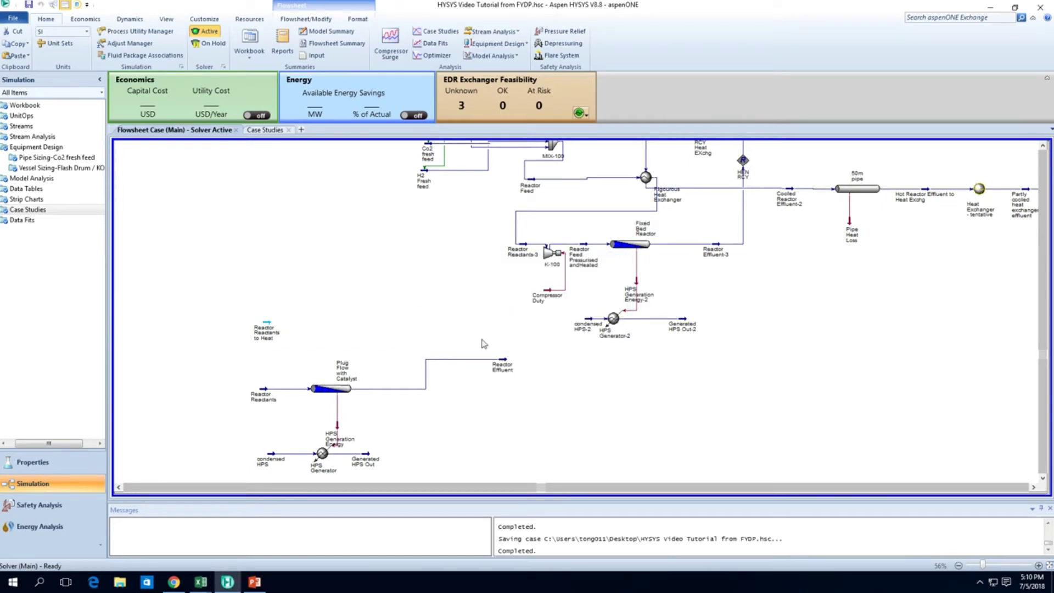
{"action": "left_click", "coordinate": [266, 329]}
{"action": "key", "text": "Delete"}
{"action": "key", "text": "Return"}
{"action": "left_click", "coordinate": [584, 248]}
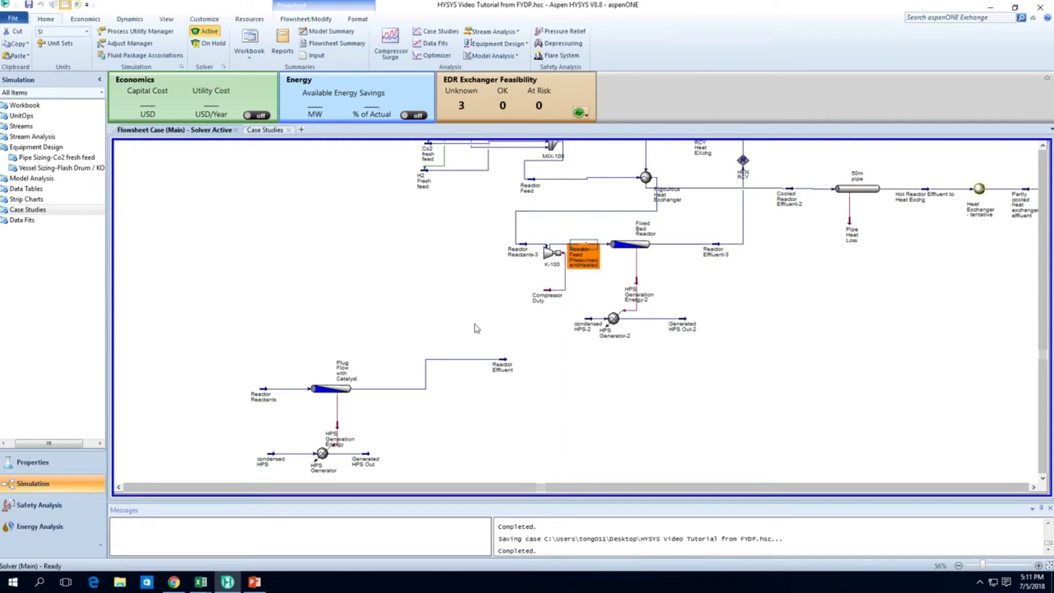
- Rename the Plug Flow with Catalyst reactor's inlet stream as Test reactor feed
{"action": "double_click", "coordinate": [308, 389]}
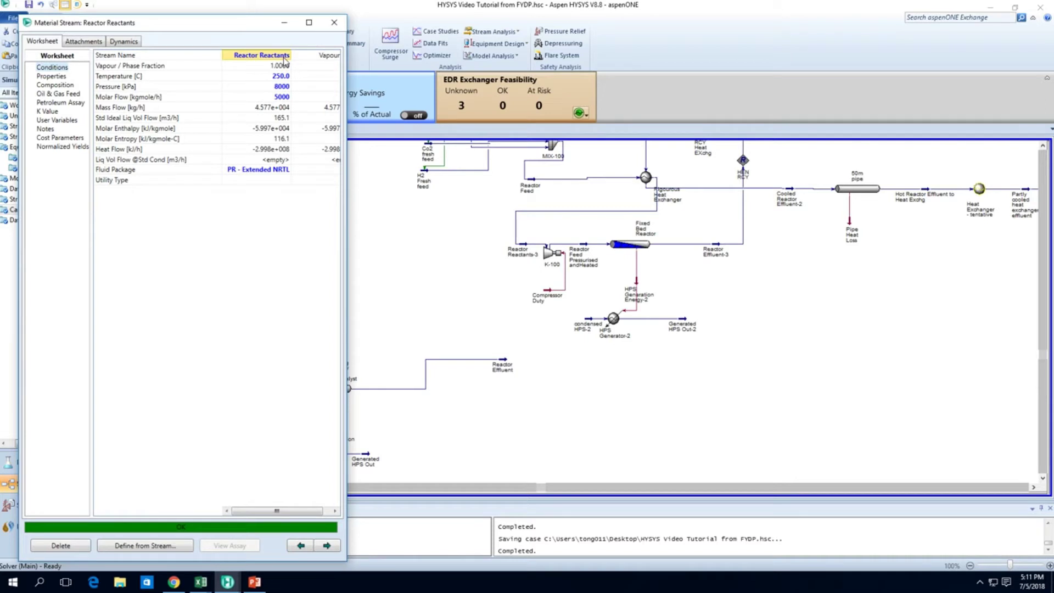
{"action": "type", "text": "T"}
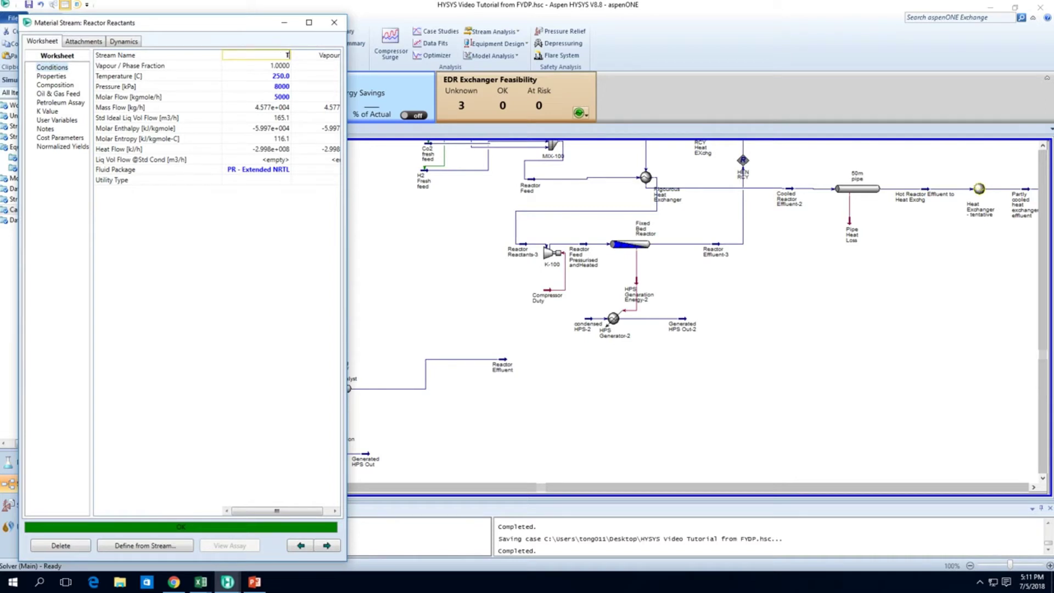
{"action": "type", "text": "Est reactor feed"}
{"action": "key", "text": "Return"}
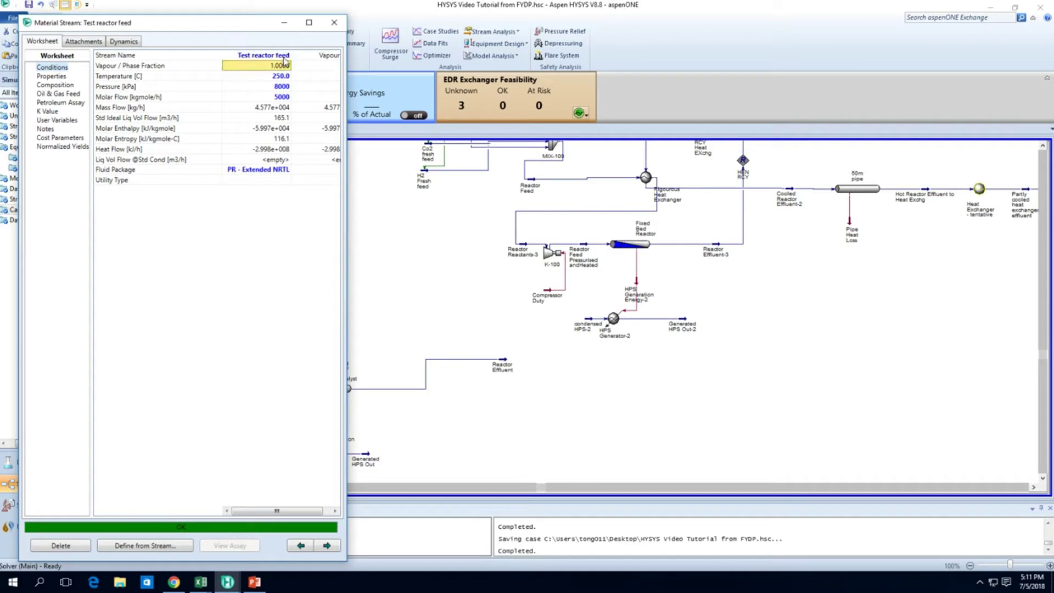
{"action": "left_click", "coordinate": [404, 279]}
{"action": "left_click", "coordinate": [334, 23]}
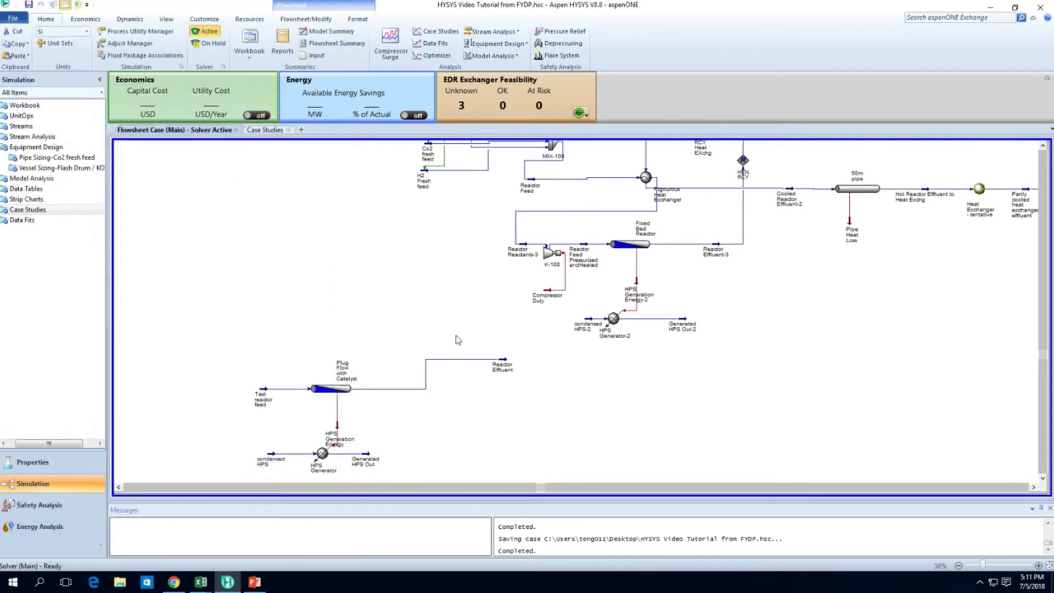
- Move the Plug Flow with Catalyst reactor's outlet stream closer to the reactor and rename it as Test Reactor Effluent
{"action": "left_click_drag", "start_coordinate": [501, 361], "coordinate": [470, 387]}
{"action": "double_click", "coordinate": [471, 387]}
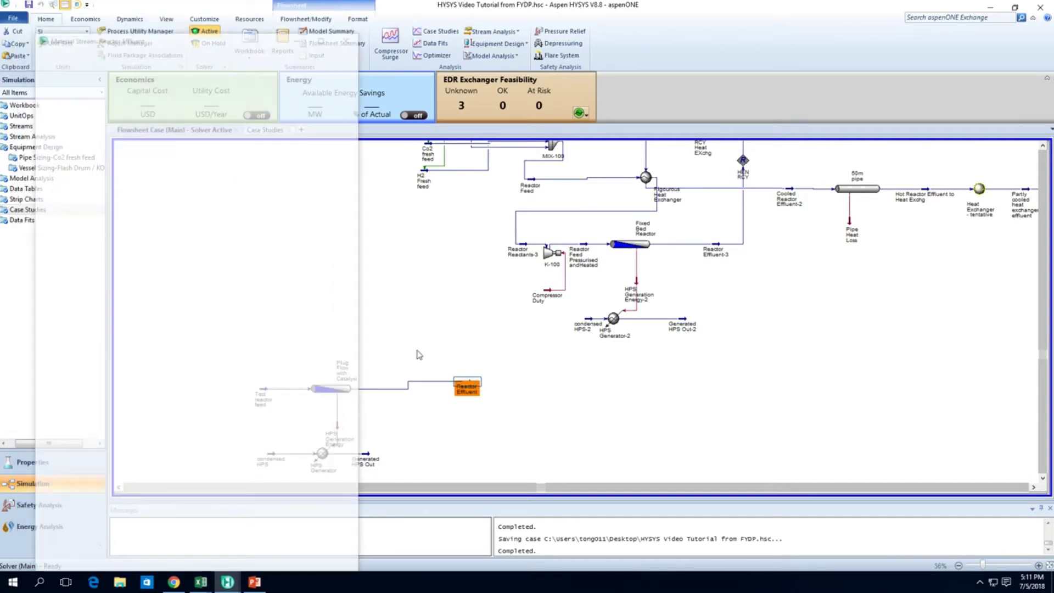
{"action": "left_click", "coordinate": [301, 69]}
{"action": "type", "text": "Test"}
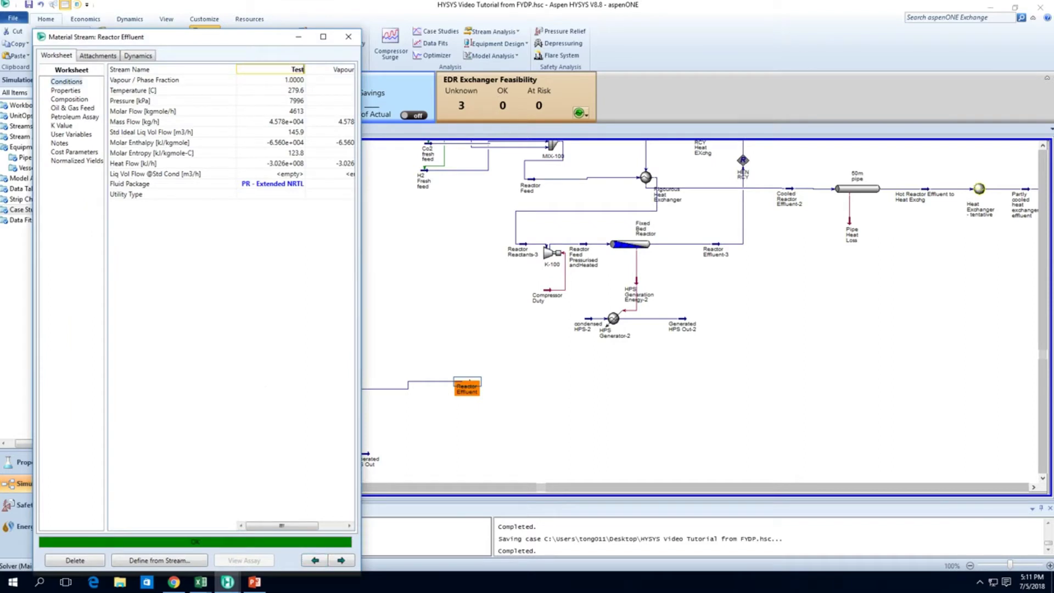
{"action": "type", "text": " Reactor Effluent"}
{"action": "key", "text": "Return"}
{"action": "left_click", "coordinate": [348, 36]}
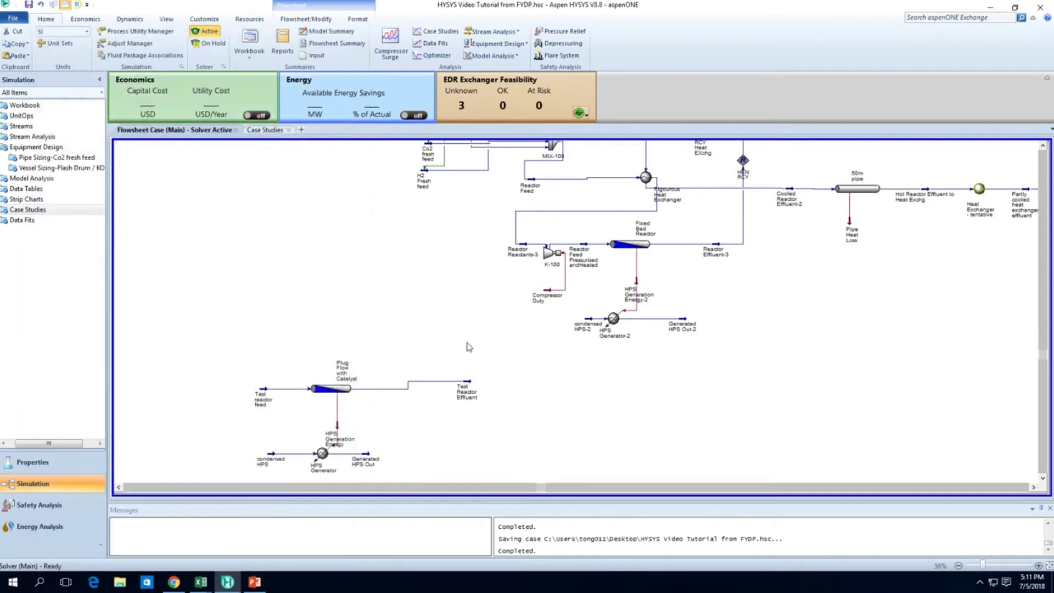
- Rename the Plug Flow with Catalyst reactor as Test Fixed Bed Reactor
{"action": "mouse_move", "coordinate": [630, 248]}
{"action": "mouse_move", "coordinate": [324, 390]}
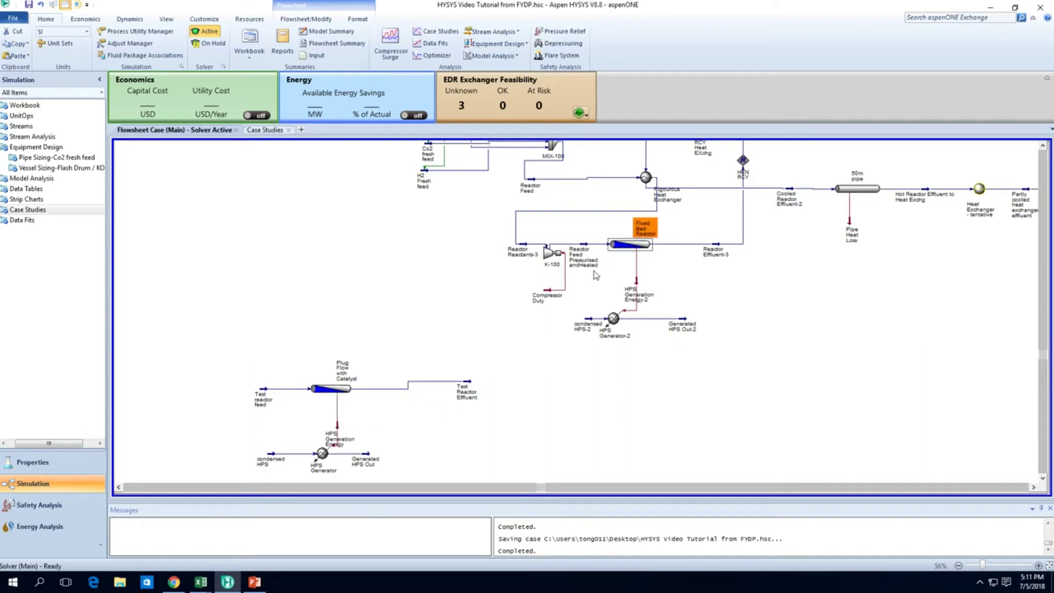
{"action": "double_click", "coordinate": [337, 395]}
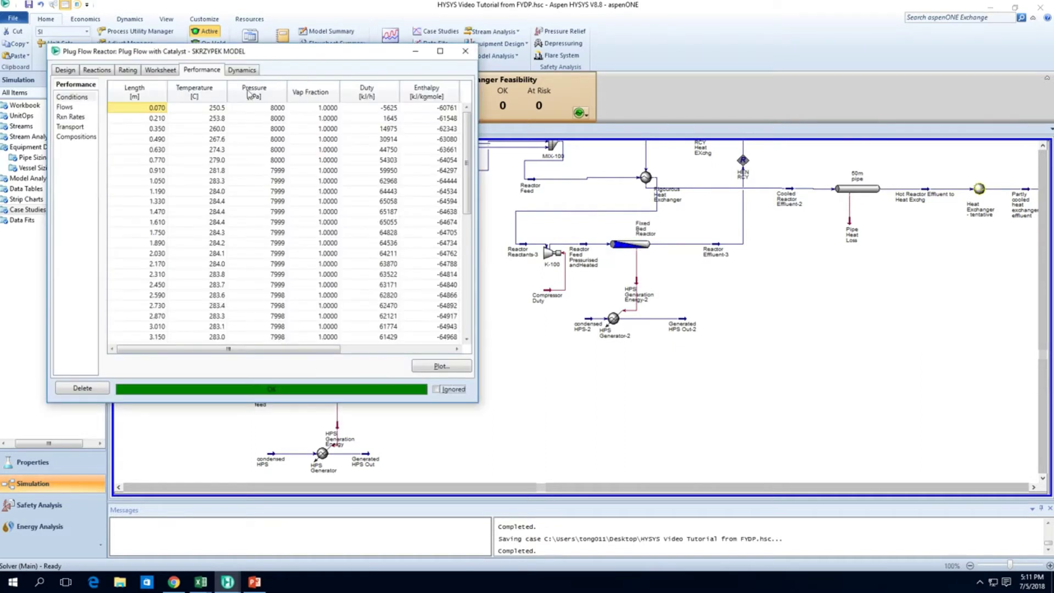
{"action": "left_click", "coordinate": [64, 70]}
{"action": "left_click", "coordinate": [203, 89]}
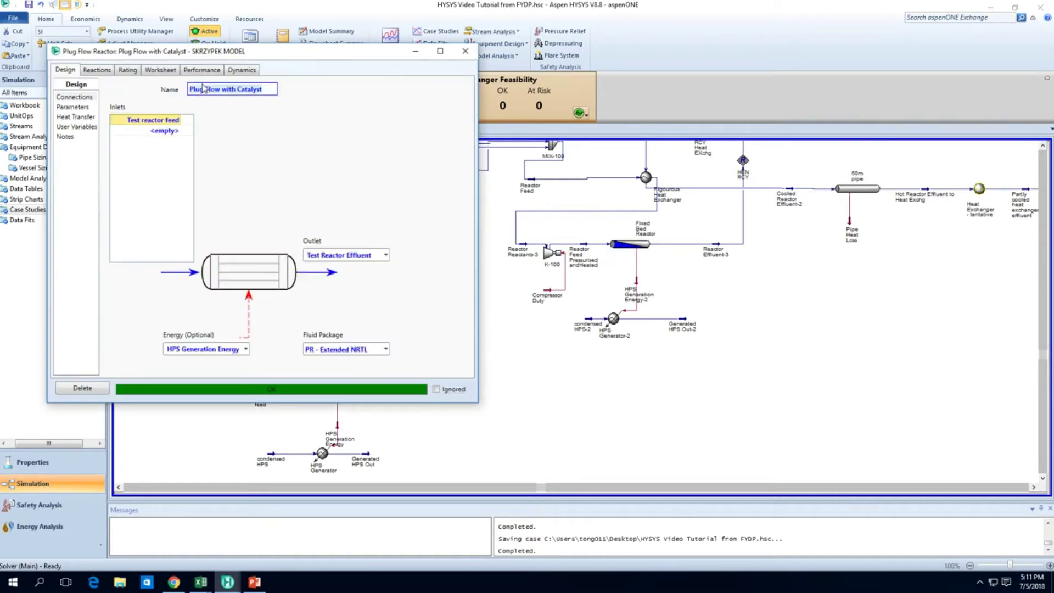
{"action": "type", "text": "TEs"}
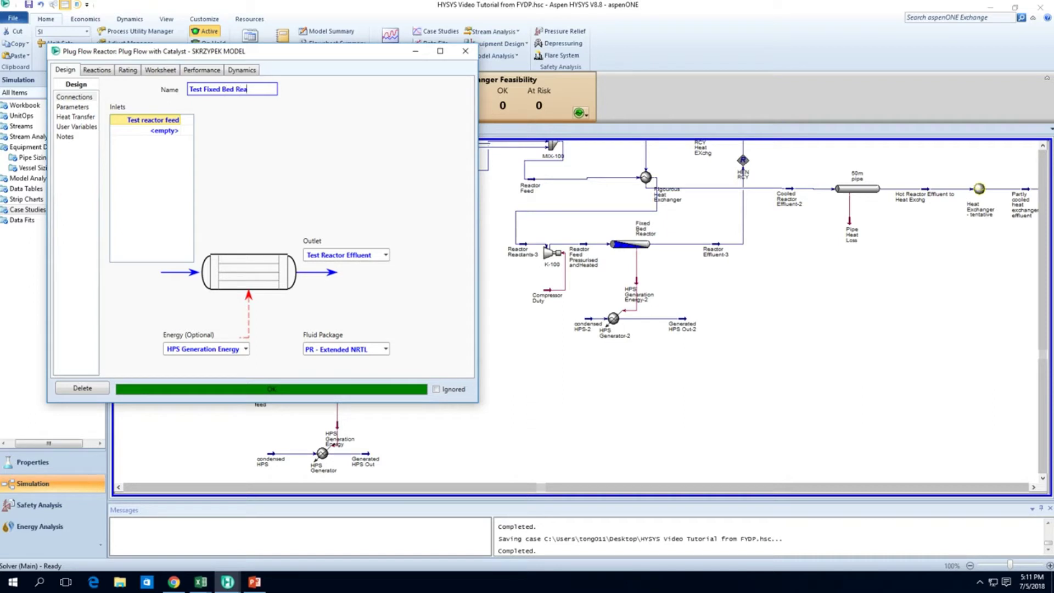
{"action": "key", "text": "Return"}
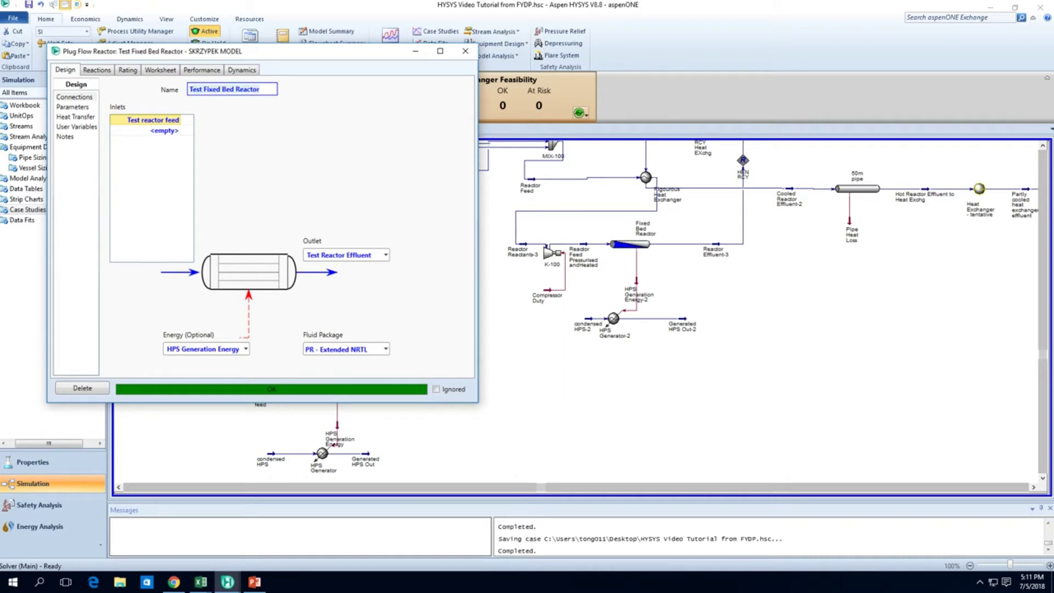
{"action": "left_click", "coordinate": [466, 51]}
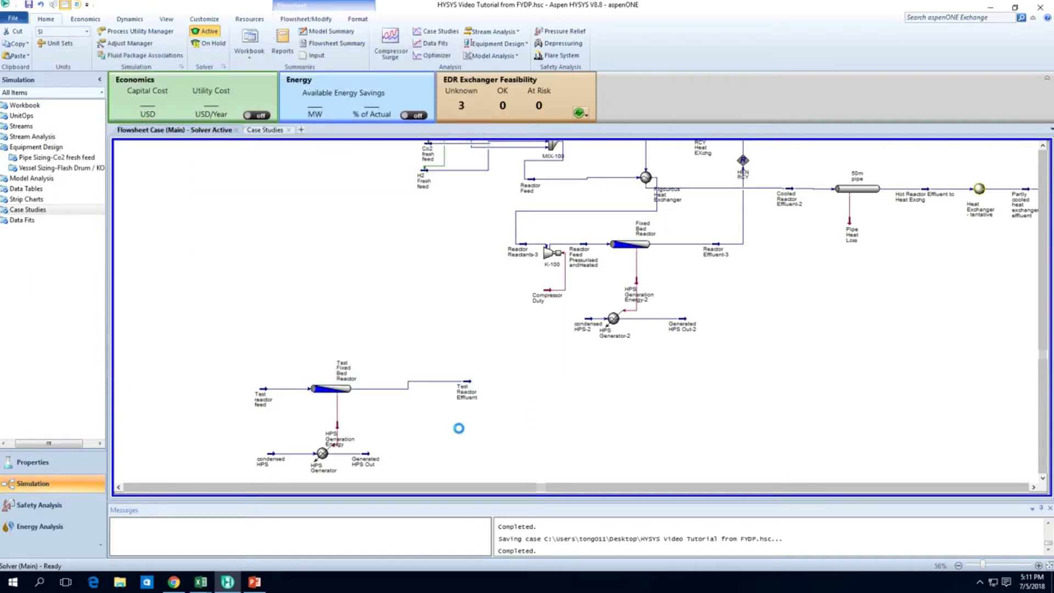
- Move the test reactor train directly below the main Fixed Bed Reactor section and align the Test Reactor Effluent stream with its reactor
{"action": "left_click_drag", "start_coordinate": [219, 465], "coordinate": [552, 378]}
{"action": "left_click_drag", "start_coordinate": [332, 395], "coordinate": [606, 386]}
{"action": "left_click_drag", "start_coordinate": [739, 379], "coordinate": [707, 382]}
{"action": "left_click", "coordinate": [783, 397]}
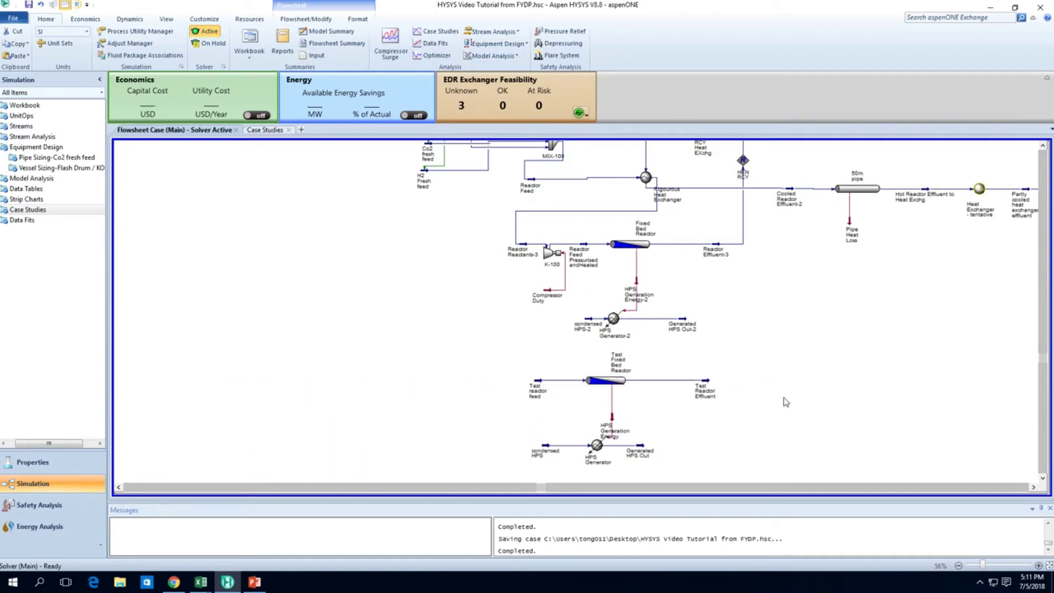
- Examine the mole fraction composition of the Reactor Feed Pressurised andHeated stream entering the main Fixed Bed Reactor
{"action": "scroll", "coordinate": [757, 387], "scroll_direction": "up", "scroll_amount": 2}
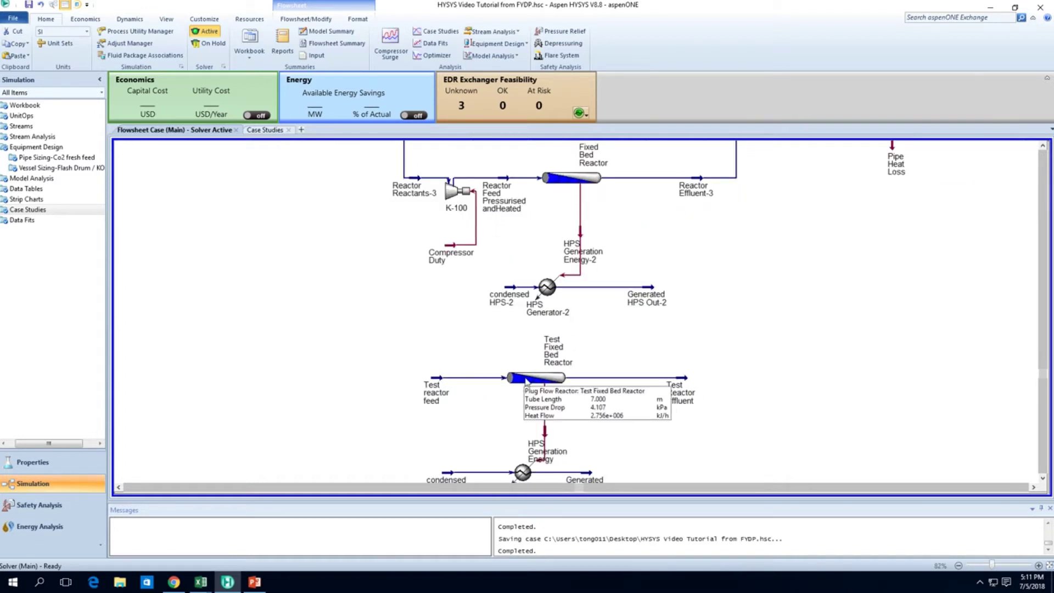
{"action": "mouse_move", "coordinate": [505, 199]}
{"action": "mouse_move", "coordinate": [435, 387]}
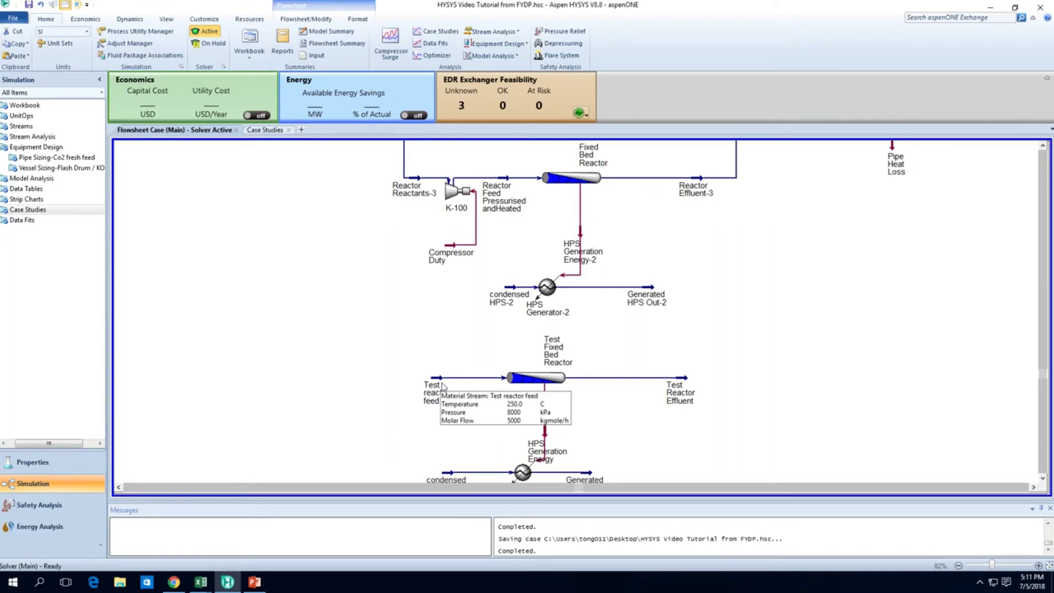
{"action": "double_click", "coordinate": [502, 197]}
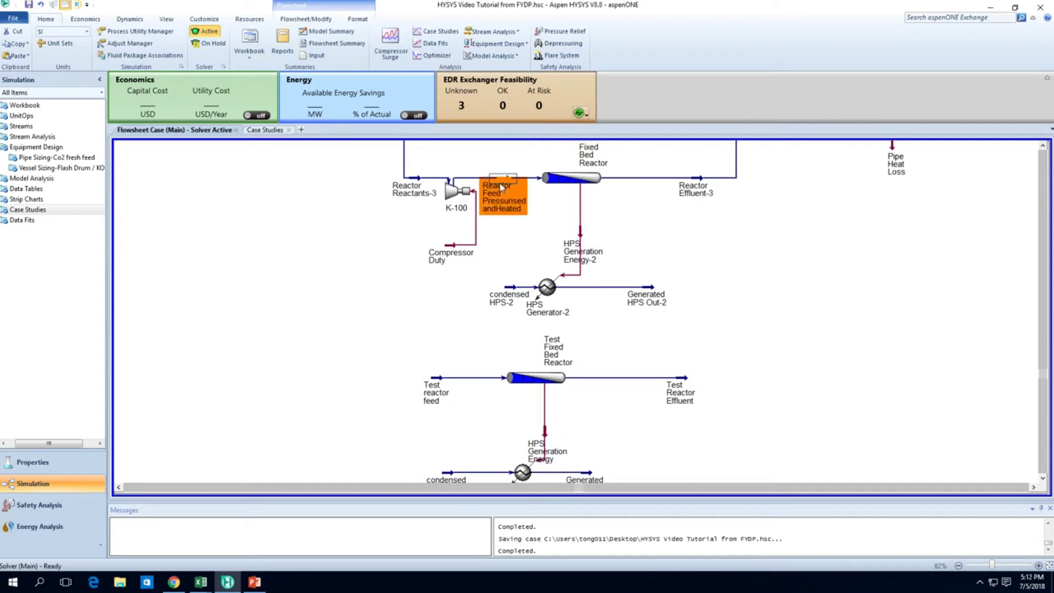
{"action": "left_click", "coordinate": [110, 127]}
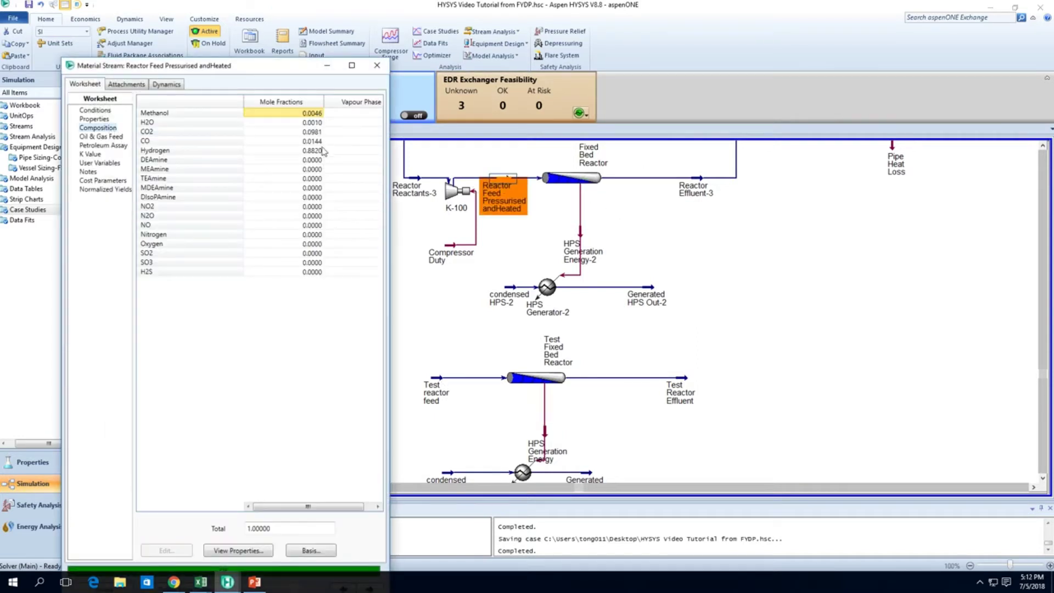
{"action": "left_click", "coordinate": [301, 132]}
{"action": "left_click_drag", "start_coordinate": [283, 67], "coordinate": [245, 35]}
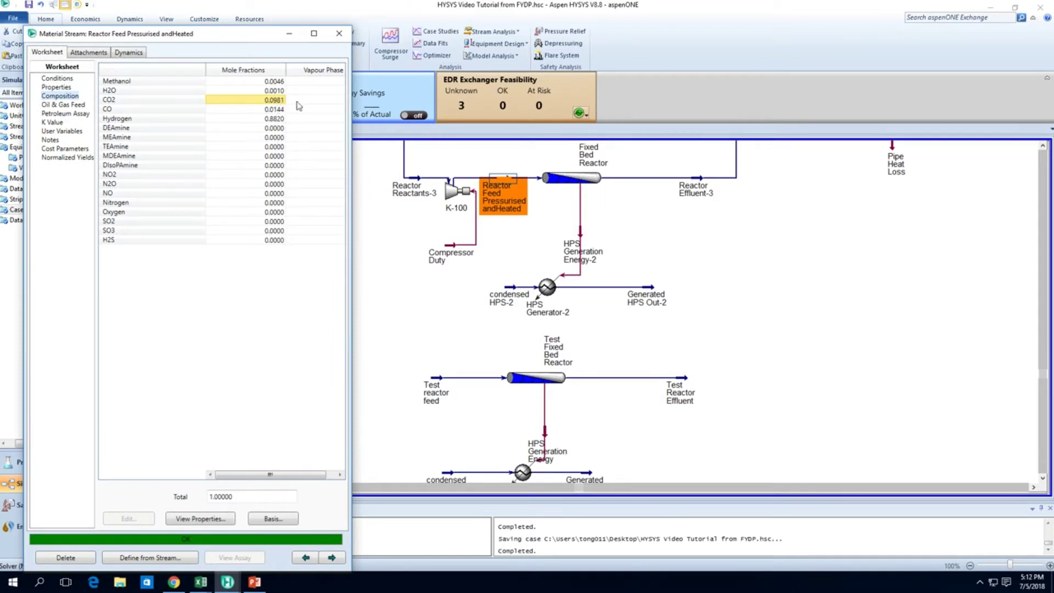
- Compare the composition of the Test reactor feed stream side by side with that of Reactor Feed Pressurised andHeated
{"action": "double_click", "coordinate": [456, 378]}
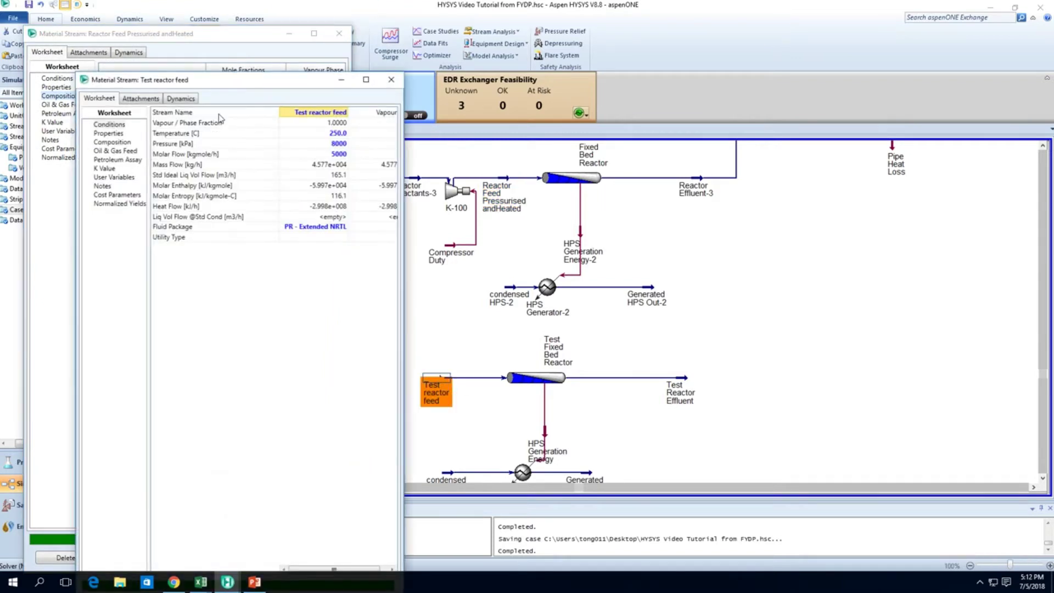
{"action": "left_click_drag", "start_coordinate": [303, 90], "coordinate": [679, 73]}
{"action": "left_click", "coordinate": [276, 110]}
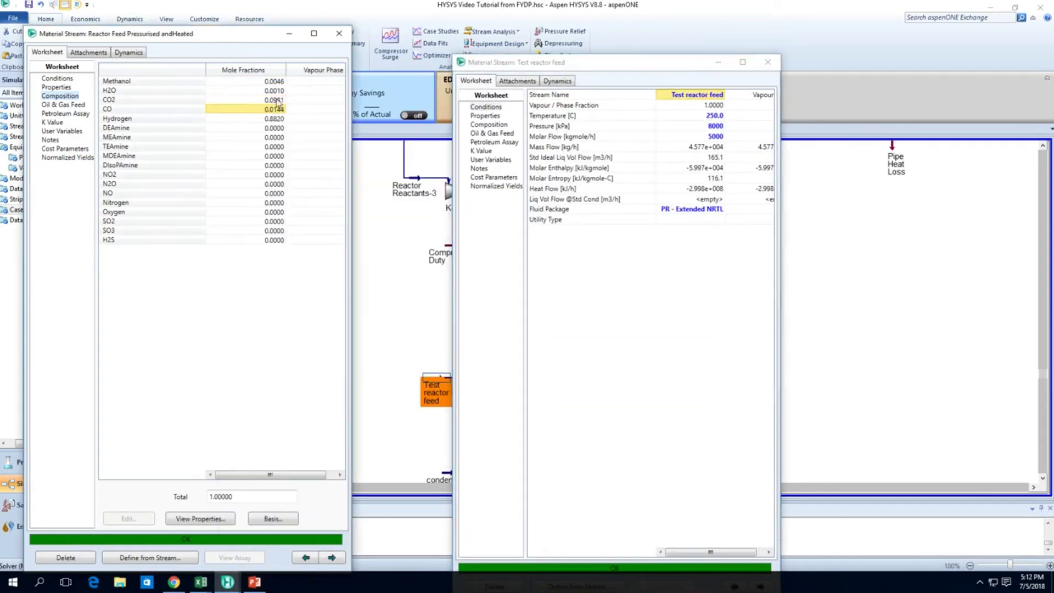
{"action": "key", "text": "Up"}
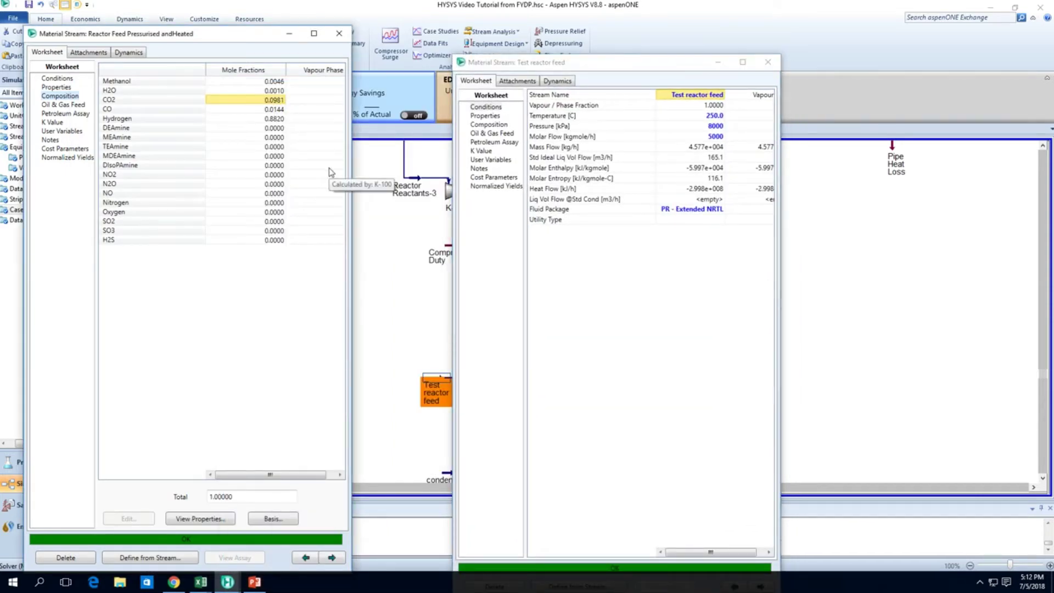
{"action": "key", "text": "Down"}
{"action": "key", "text": "Down"}
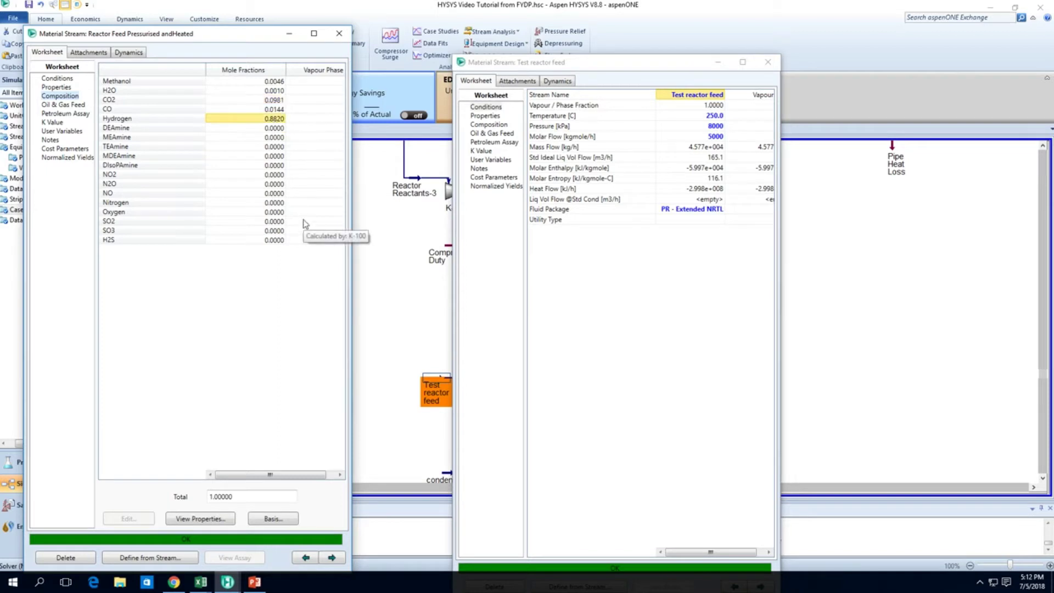
{"action": "left_click", "coordinate": [280, 80]}
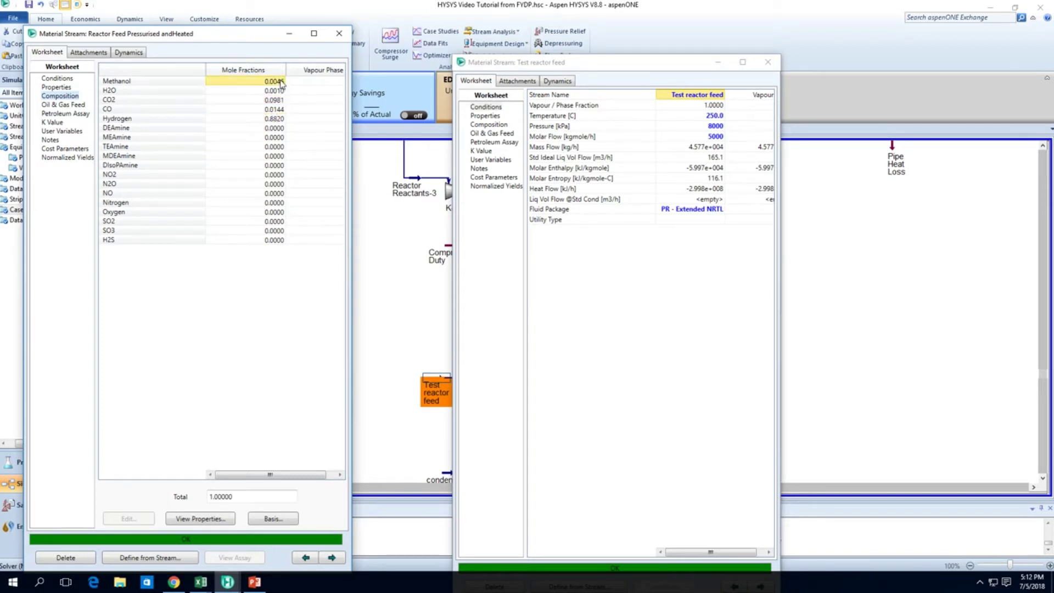
{"action": "left_click", "coordinate": [501, 125]}
{"action": "left_click_drag", "start_coordinate": [637, 63], "coordinate": [610, 26]}
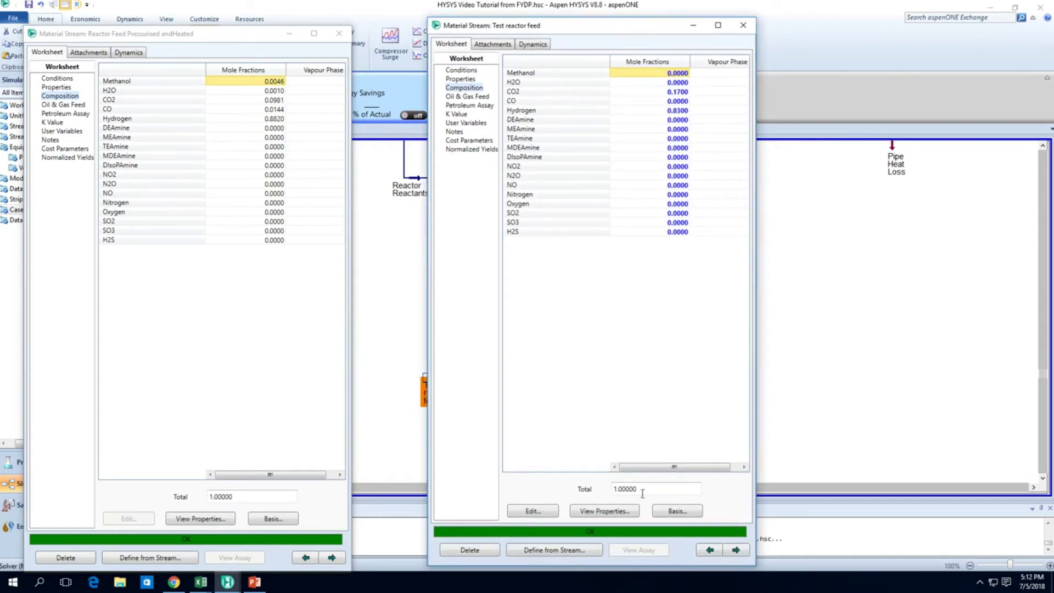
- Set the Test reactor feed's mole fractions to 0.005 for Methanol and 0.1 for CO2
{"action": "left_click", "coordinate": [535, 510]}
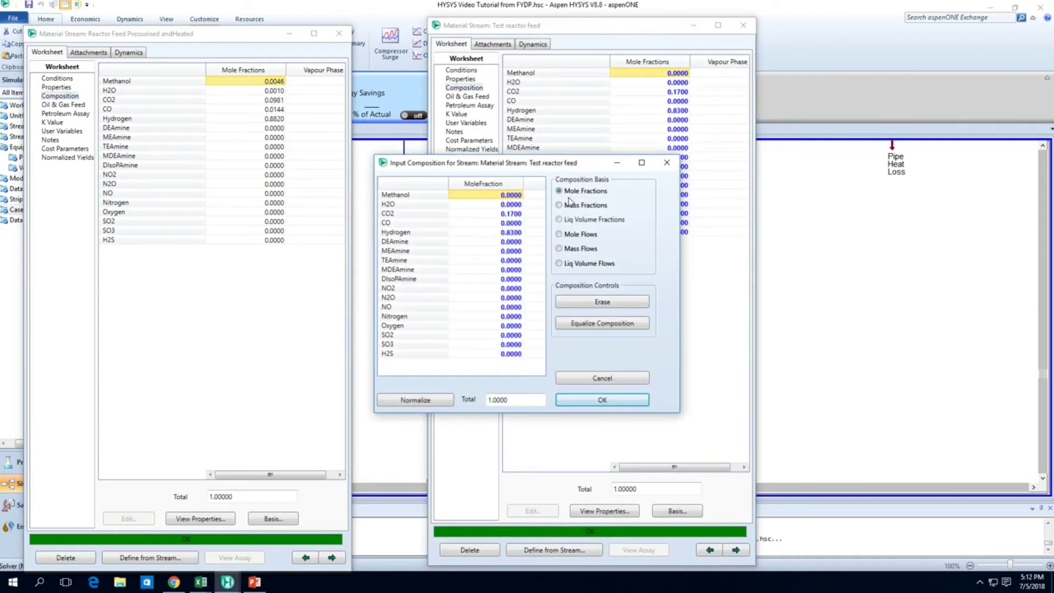
{"action": "left_click", "coordinate": [508, 196]}
{"action": "type", "text": ".0"}
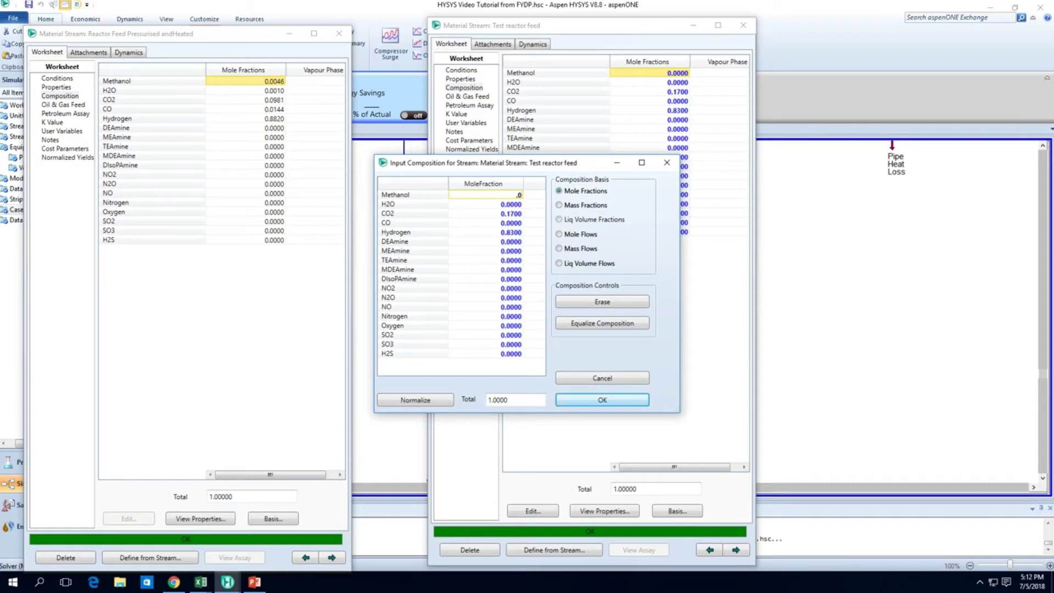
{"action": "type", "text": "05"}
{"action": "key", "text": "Return"}
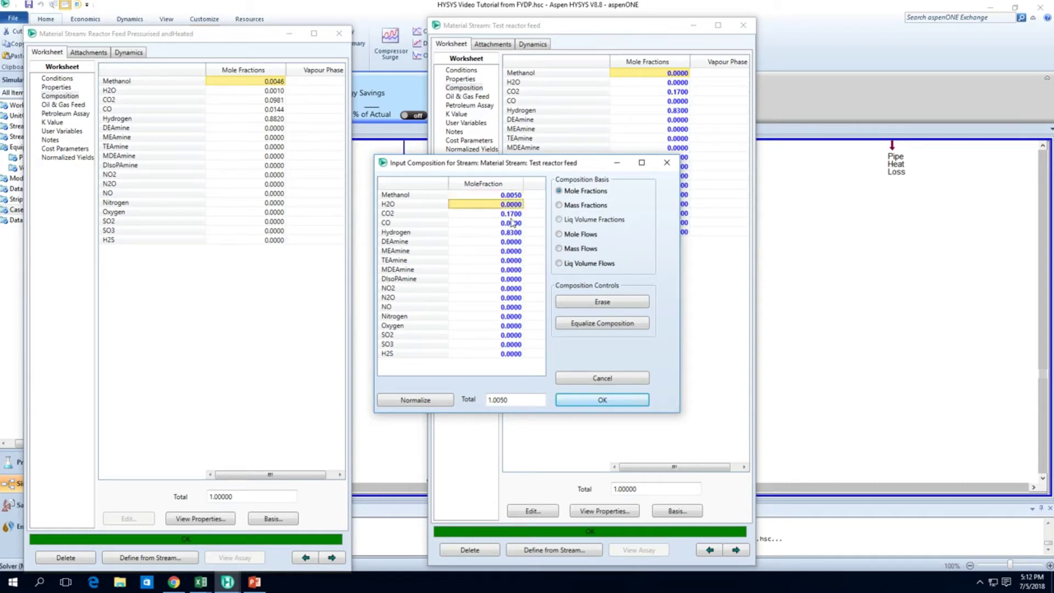
{"action": "key", "text": "Down"}
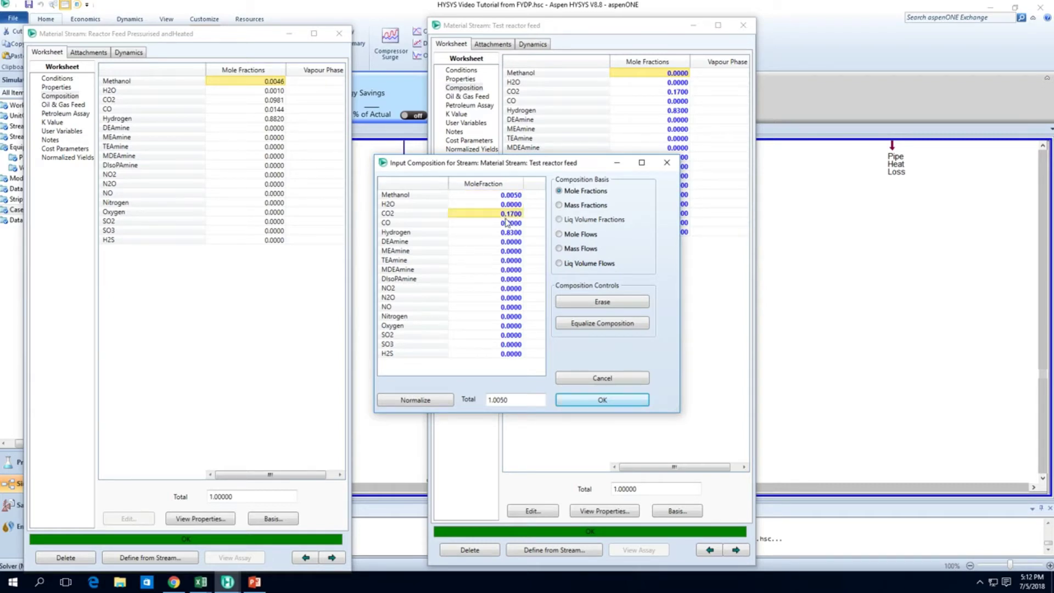
{"action": "type", "text": ".1"}
{"action": "key", "text": "Return"}
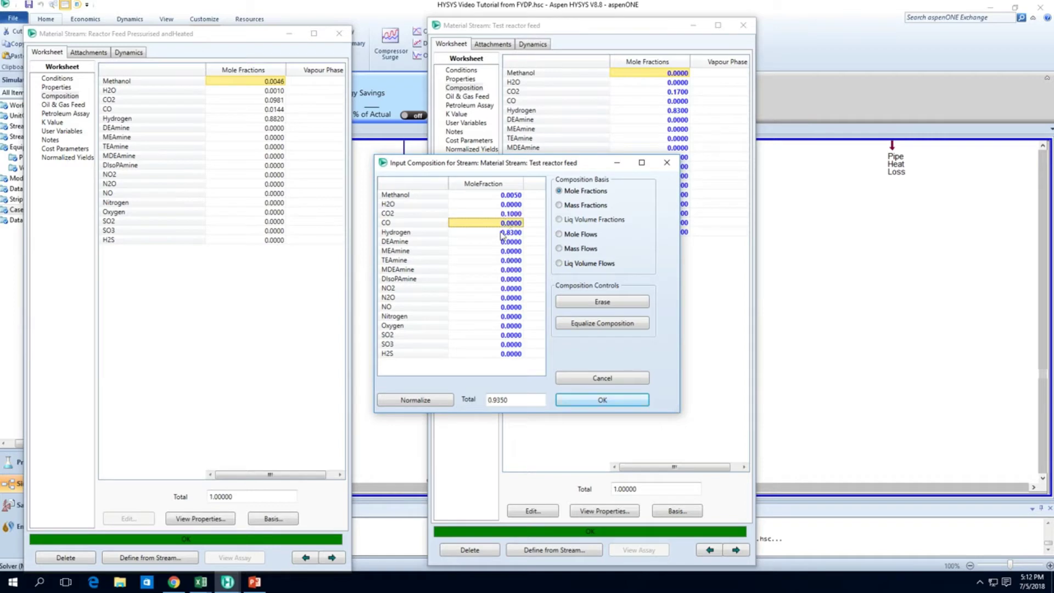
- Set the Test reactor feed's mole fractions to 0.9 for Hydrogen and 0.015 for CO
{"action": "key", "text": "Down"}
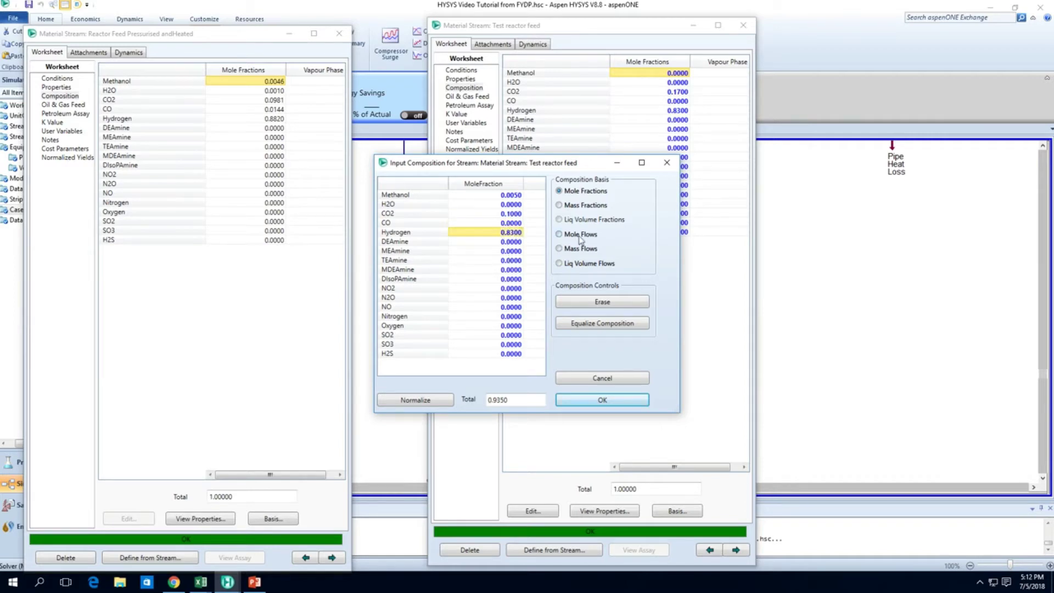
{"action": "type", "text": ".9"}
{"action": "key", "text": "Return"}
{"action": "left_click", "coordinate": [511, 224]}
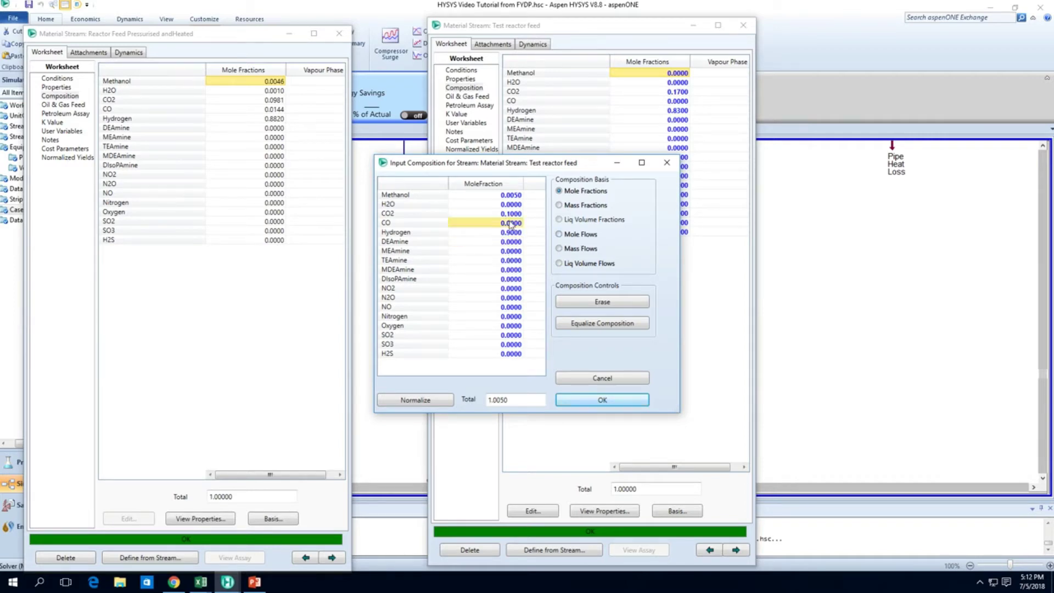
{"action": "key", "text": "BackSpace"}
{"action": "key", "text": "Return"}
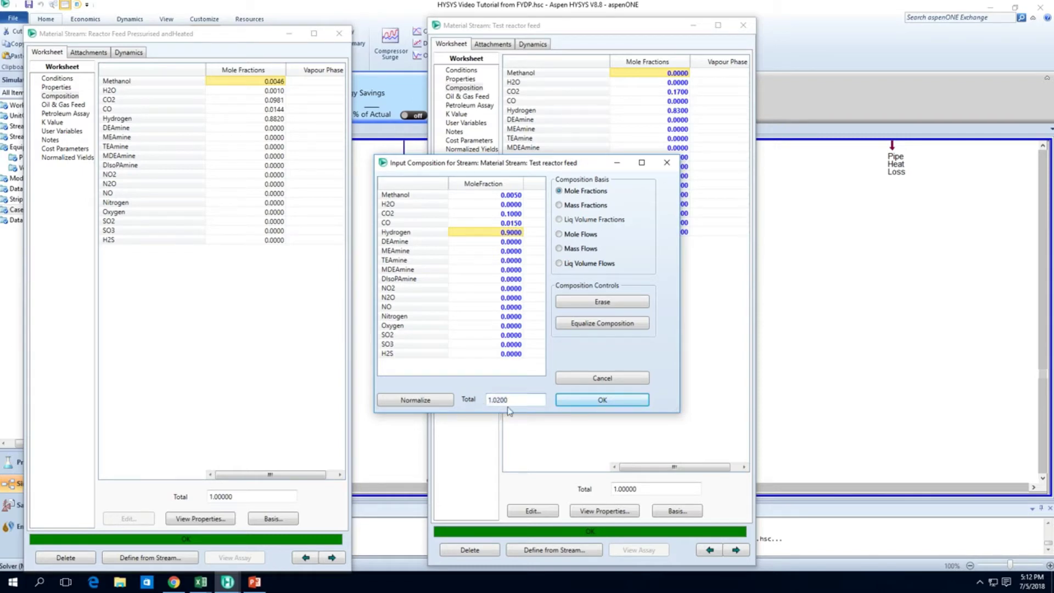
- Normalize the Test reactor feed's mole fractions, check the normalized values and accept the composition
{"action": "left_click", "coordinate": [445, 406]}
{"action": "key", "text": "Up"}
{"action": "key", "text": "Up"}
{"action": "key", "text": "Up"}
{"action": "key", "text": "Up"}
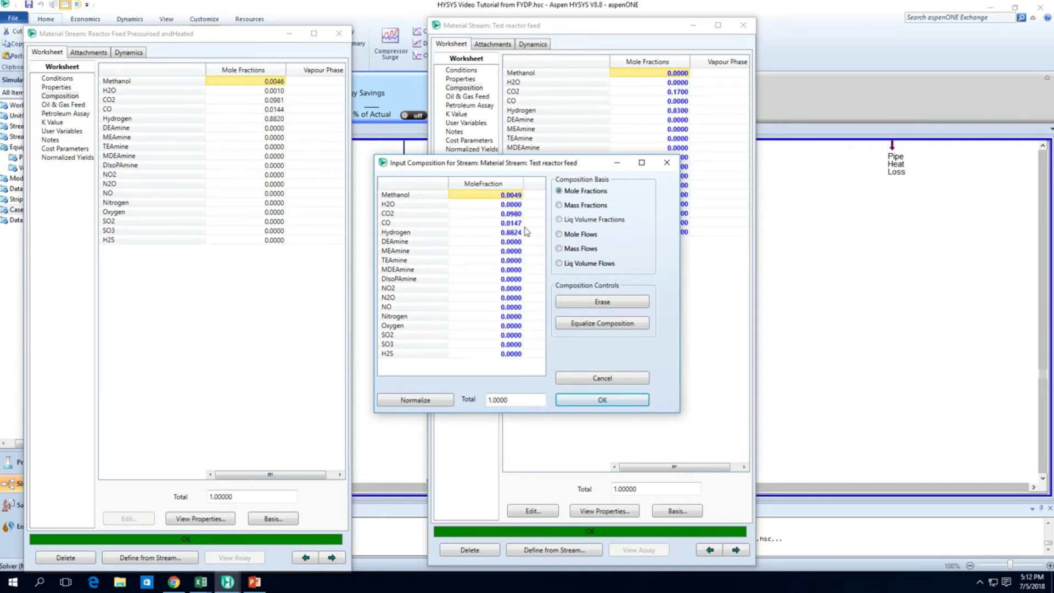
{"action": "key", "text": "Down"}
{"action": "key", "text": "Down"}
{"action": "key", "text": "Down"}
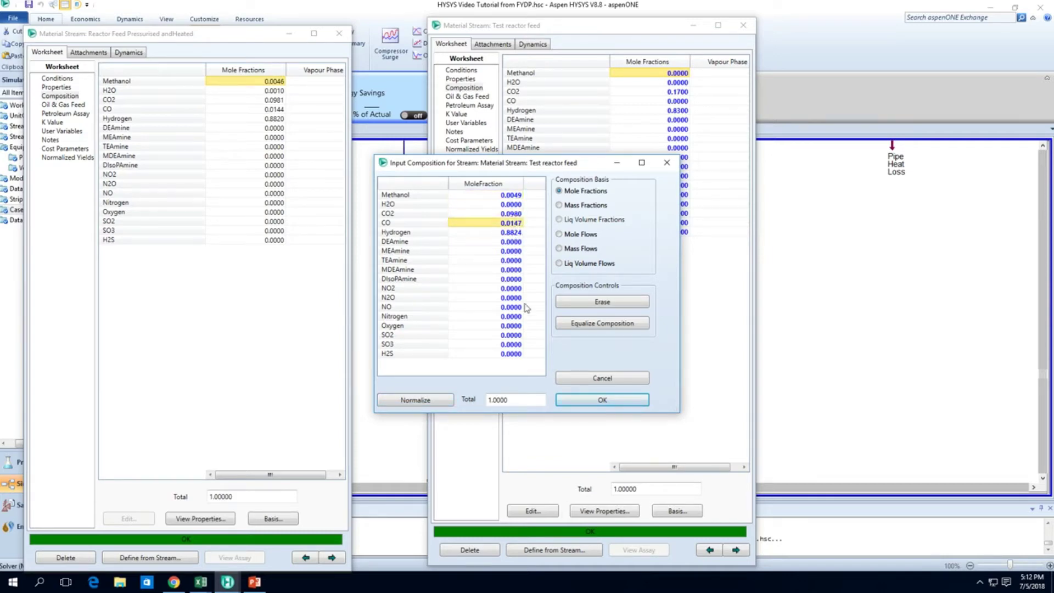
{"action": "left_click", "coordinate": [611, 399]}
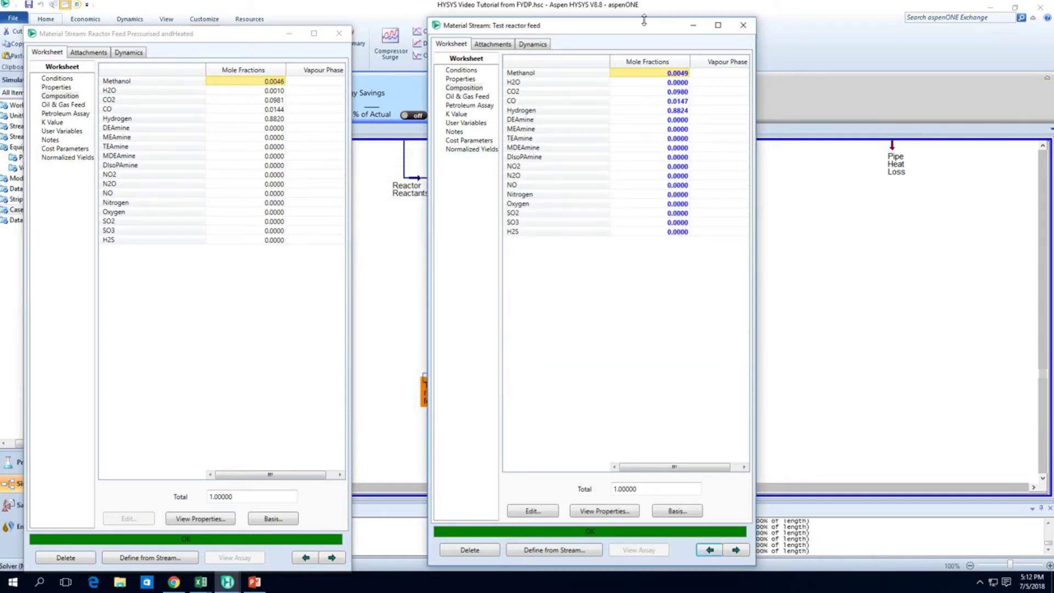
- Set the Test reactor feed's molar flow to 5139 kgmole/h and close its stream properties
{"action": "left_click_drag", "start_coordinate": [639, 26], "coordinate": [901, 11]}
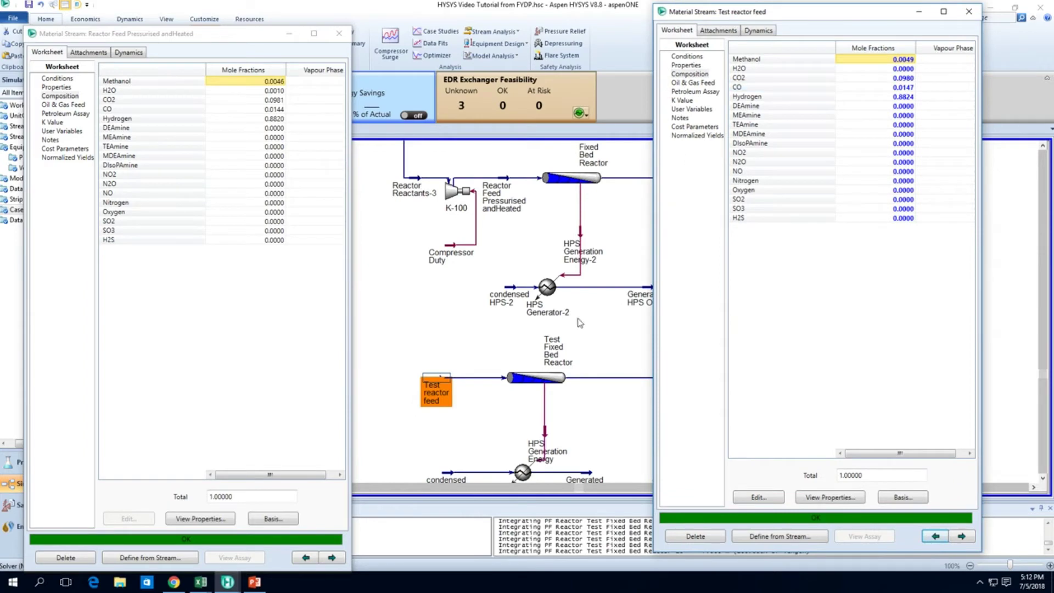
{"action": "left_click", "coordinate": [595, 352]}
{"action": "mouse_move", "coordinate": [597, 184]}
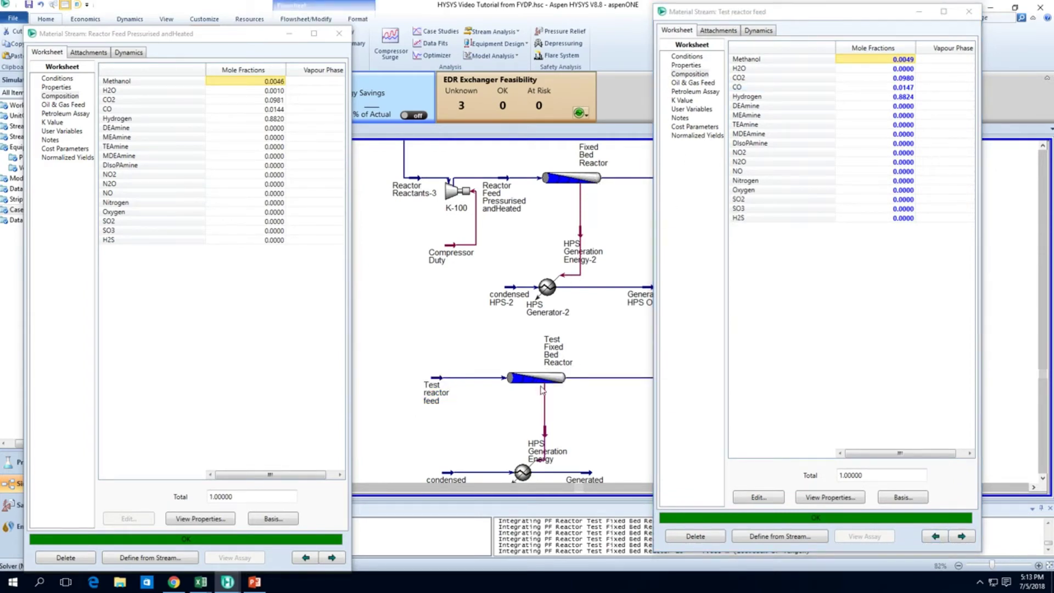
{"action": "mouse_move", "coordinate": [539, 382]}
{"action": "mouse_move", "coordinate": [502, 179]}
{"action": "left_click", "coordinate": [439, 381]}
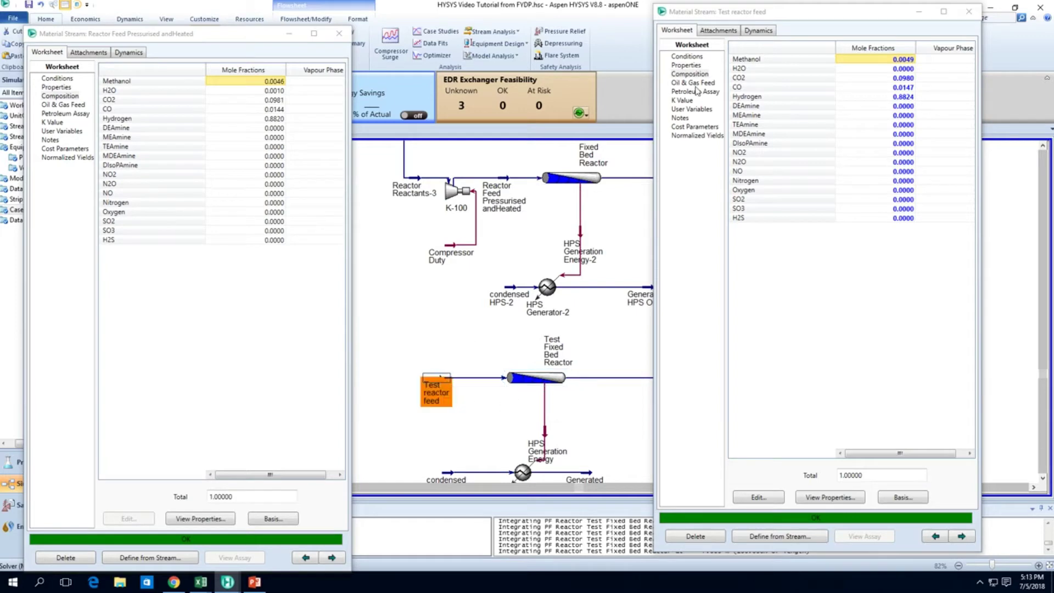
{"action": "left_click", "coordinate": [692, 57]}
{"action": "left_click", "coordinate": [910, 75]}
{"action": "left_click", "coordinate": [911, 86]}
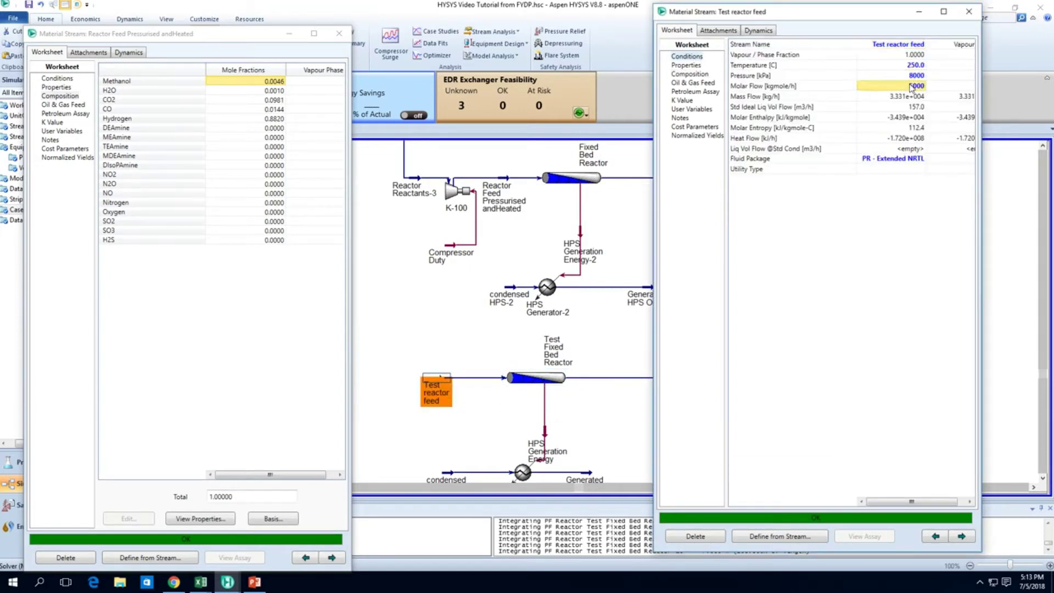
{"action": "type", "text": "5139"}
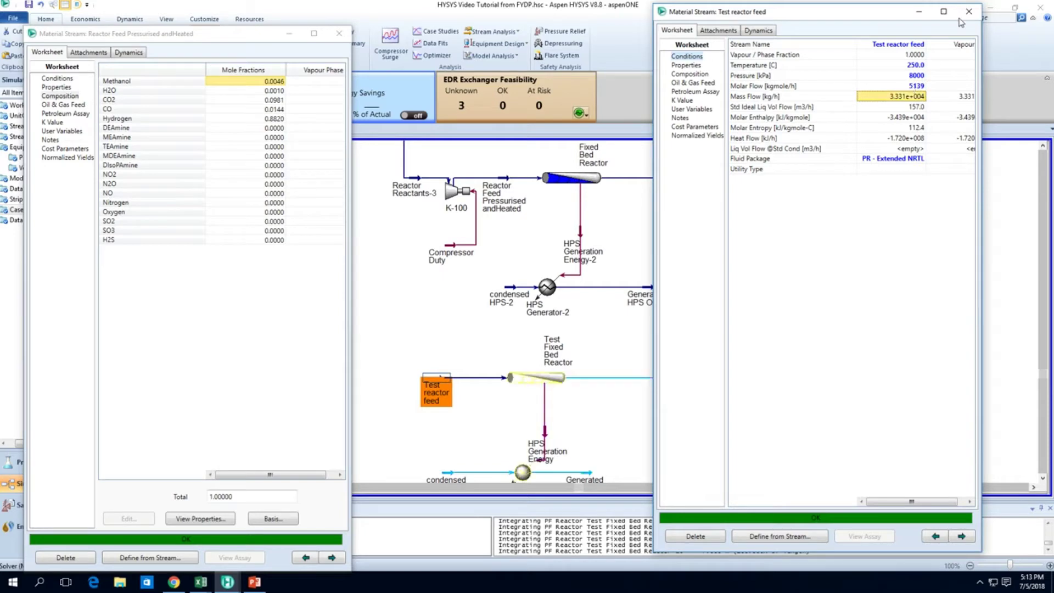
{"action": "left_click", "coordinate": [969, 11]}
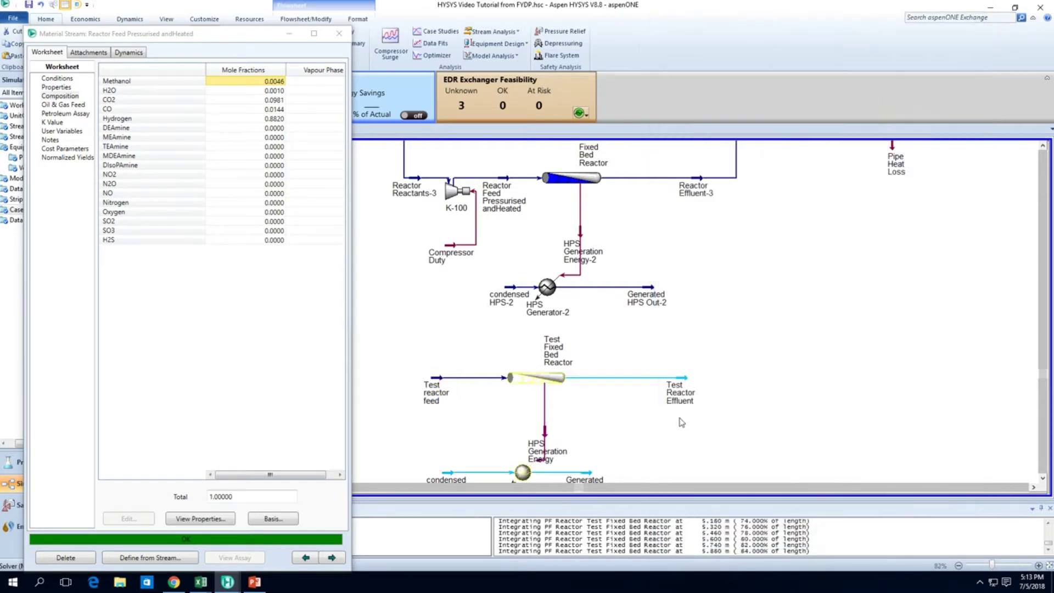
- Open the Test Fixed Bed Reactor and the main Fixed Bed Reactor side by side and compare their pressure drop and duty parameters
{"action": "double_click", "coordinate": [545, 378]}
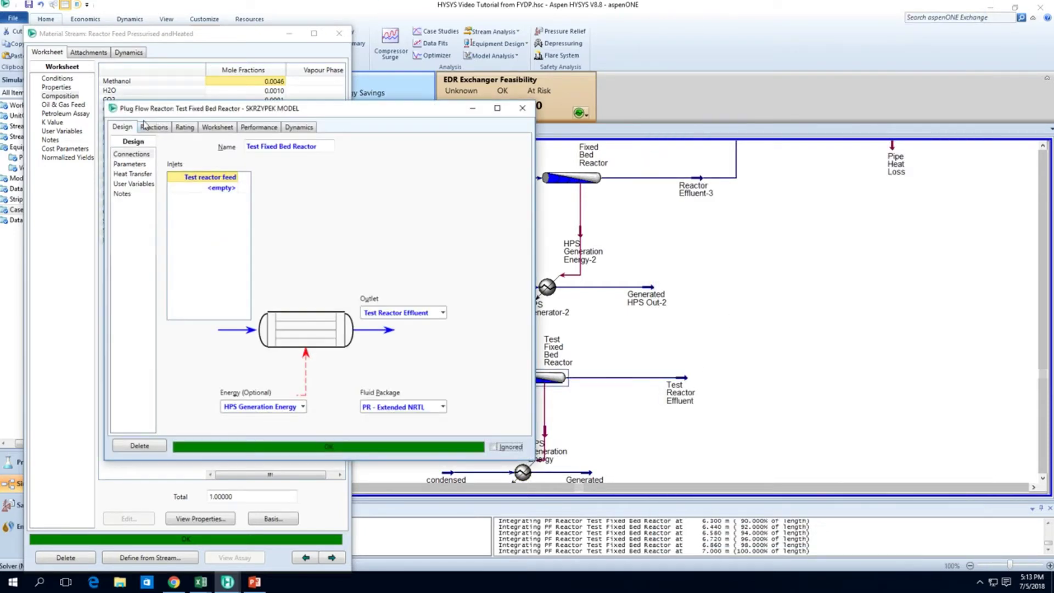
{"action": "left_click", "coordinate": [571, 182]}
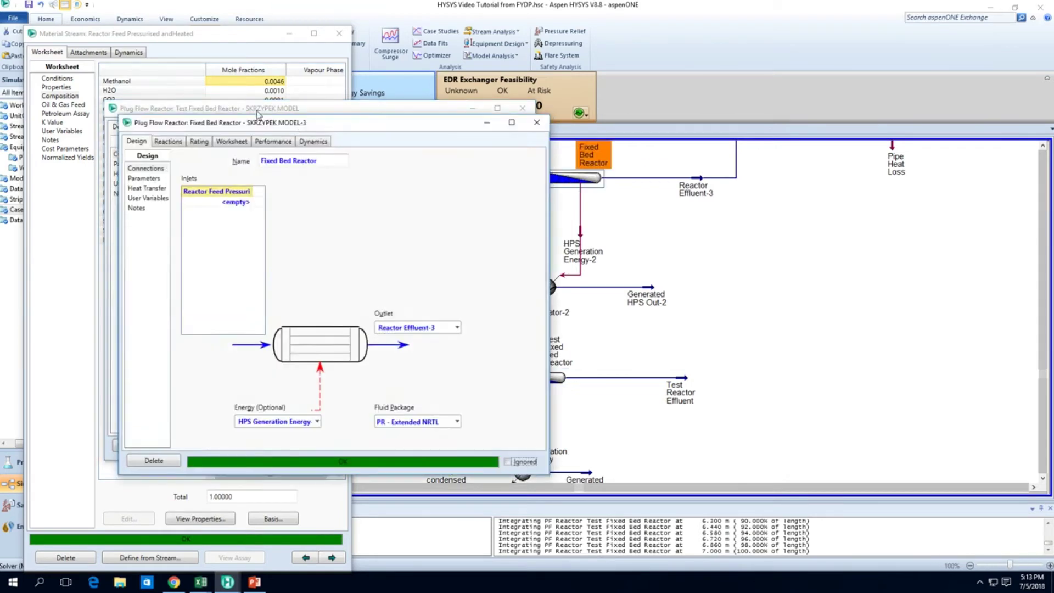
{"action": "double_click", "coordinate": [571, 182]}
{"action": "left_click_drag", "start_coordinate": [551, 163], "coordinate": [736, 122]}
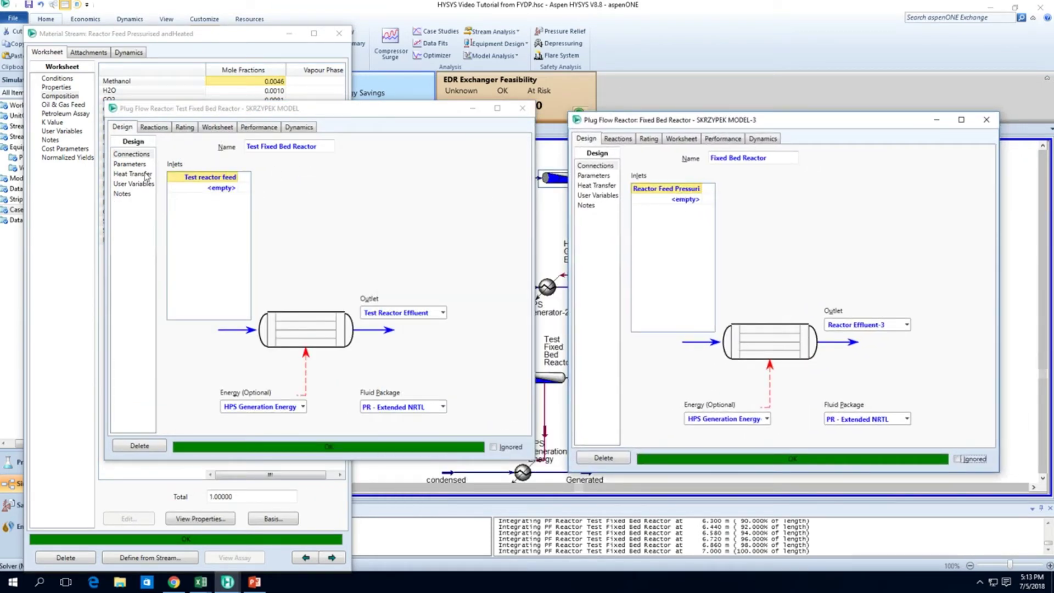
{"action": "left_click", "coordinate": [595, 176]}
{"action": "left_click", "coordinate": [129, 165]}
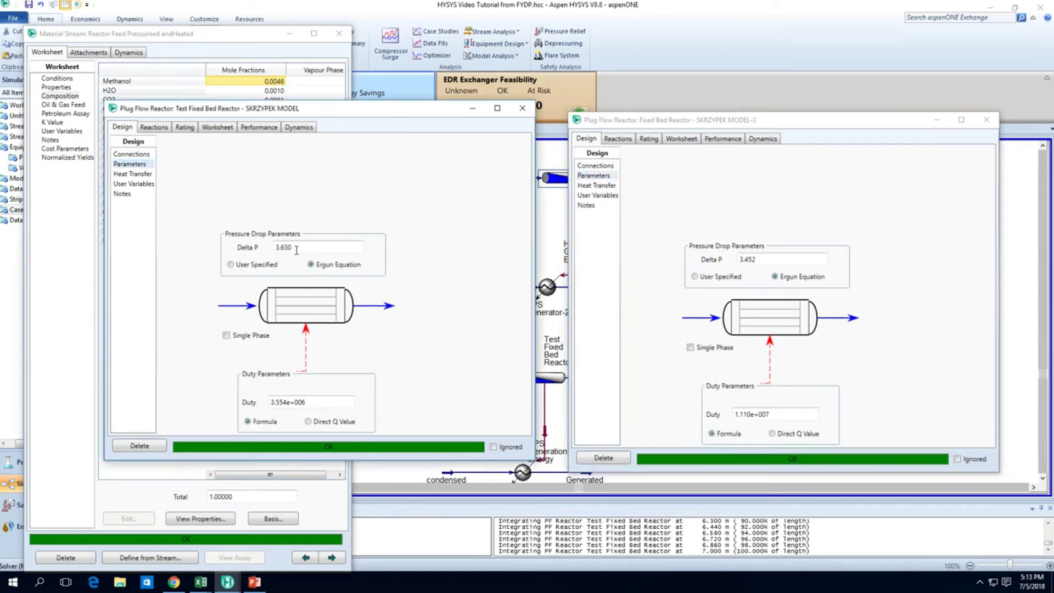
- Match the Test reactor's heat medium mole flow to the main Fixed Bed Reactor by setting it to 359.5 kgmole/h
{"action": "left_click", "coordinate": [132, 174]}
{"action": "left_click", "coordinate": [598, 186]}
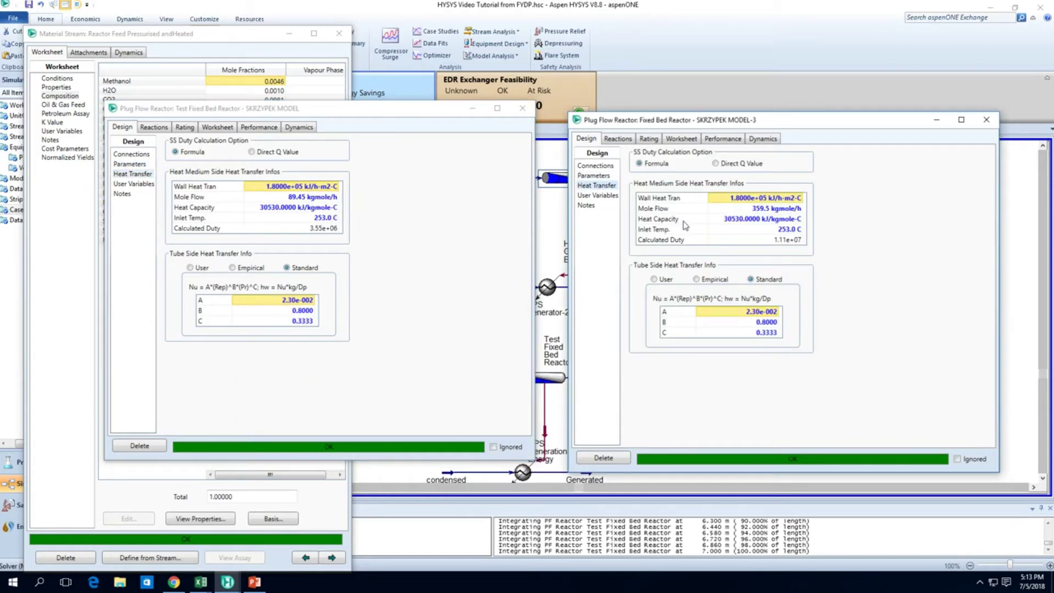
{"action": "left_click", "coordinate": [750, 208]}
{"action": "left_click", "coordinate": [305, 198]}
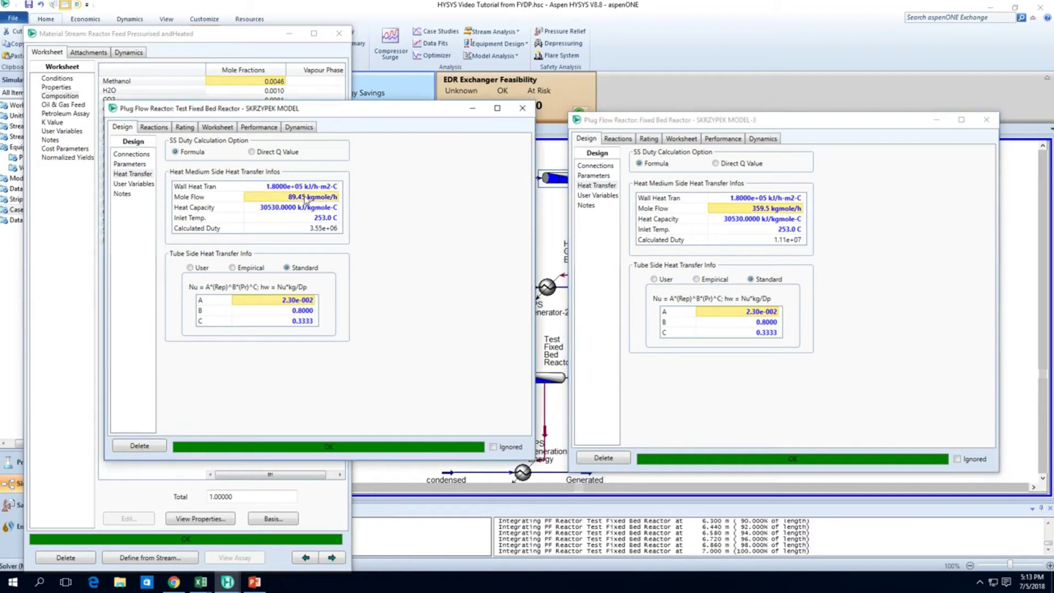
{"action": "type", "text": "359.5"}
{"action": "key", "text": "Return"}
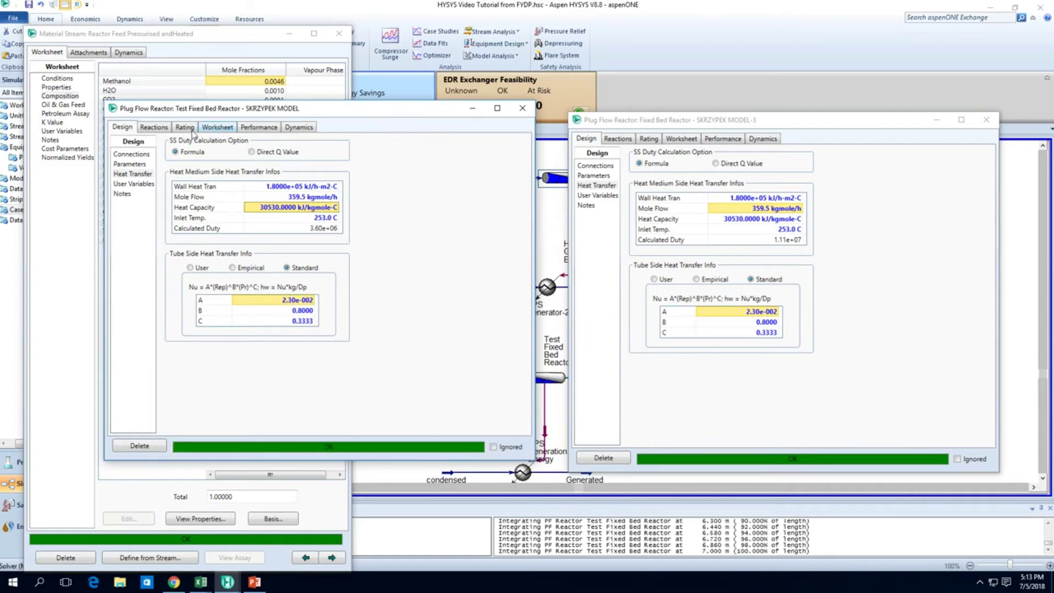
- Compare the two reactors' reaction sets, integration and catalyst data, reaction details and conversion results
{"action": "left_click", "coordinate": [603, 197]}
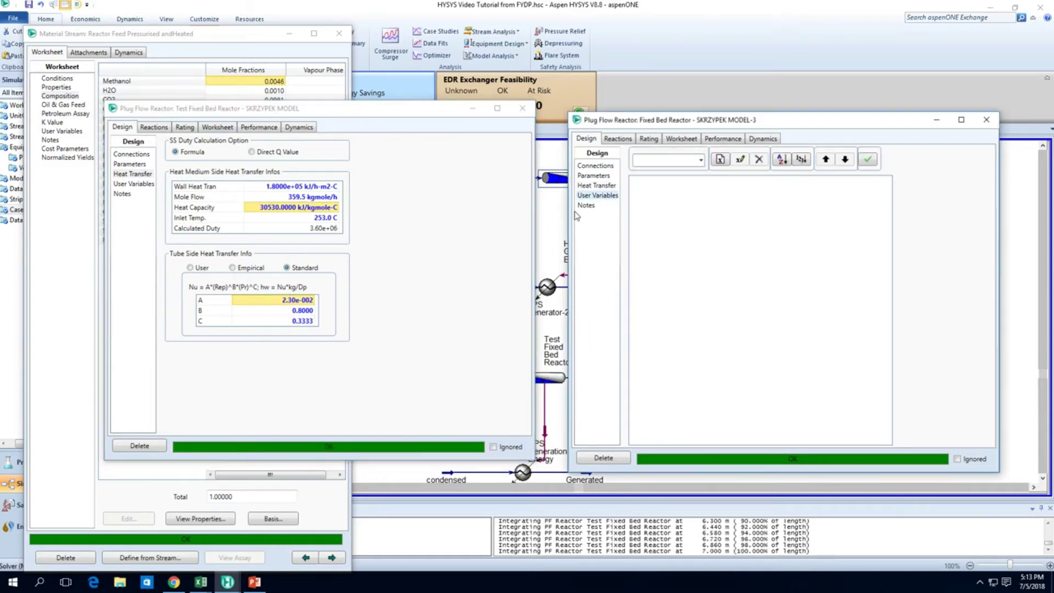
{"action": "left_click", "coordinate": [619, 140]}
{"action": "left_click", "coordinate": [156, 127]}
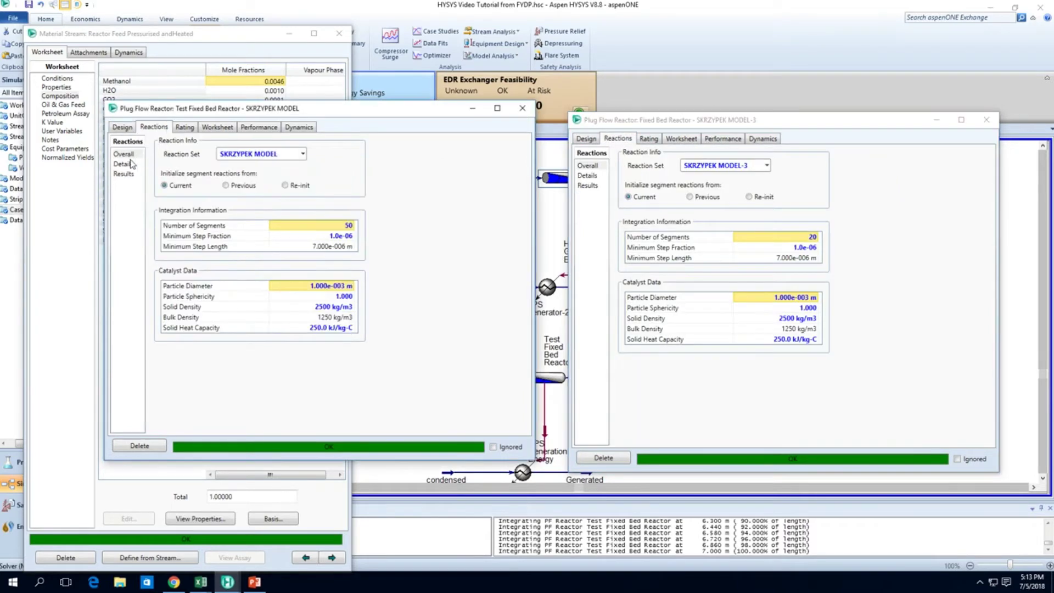
{"action": "left_click", "coordinate": [124, 164]}
{"action": "left_click", "coordinate": [594, 176]}
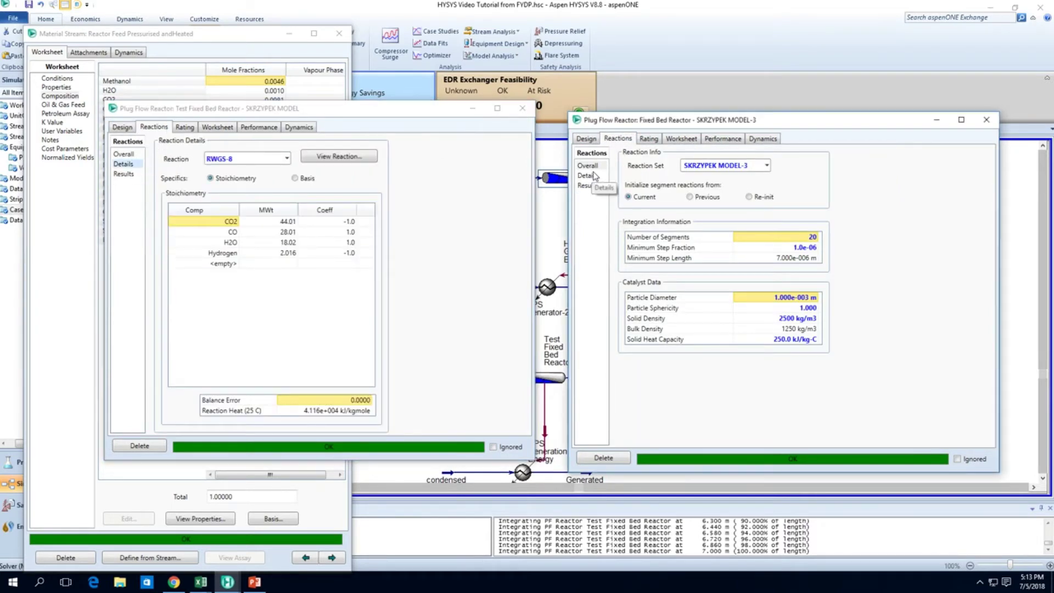
{"action": "left_click", "coordinate": [587, 186]}
{"action": "left_click", "coordinate": [124, 174]}
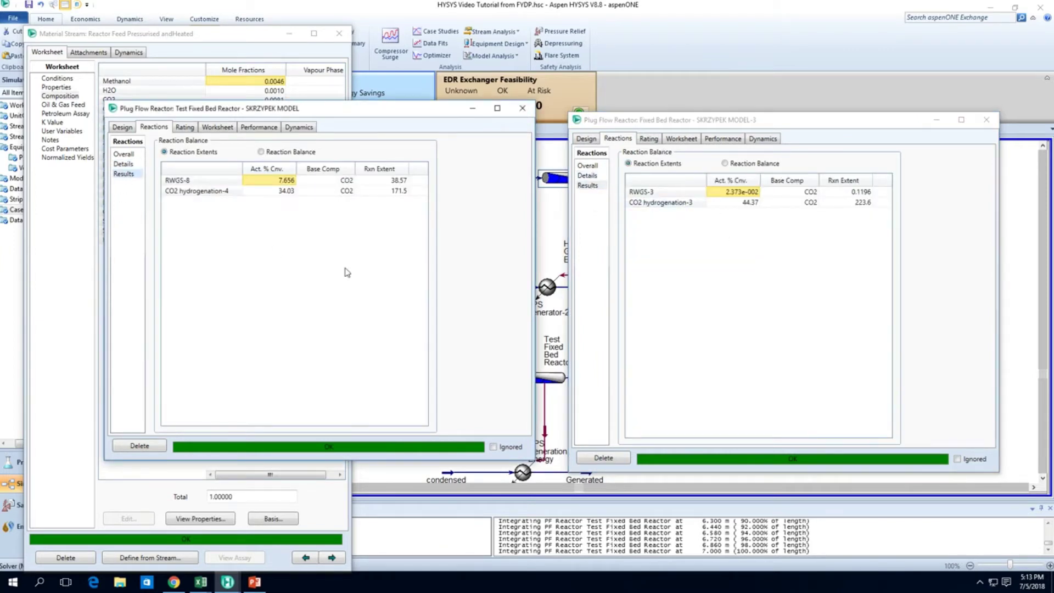
{"action": "left_click", "coordinate": [790, 246]}
{"action": "double_click", "coordinate": [747, 202]}
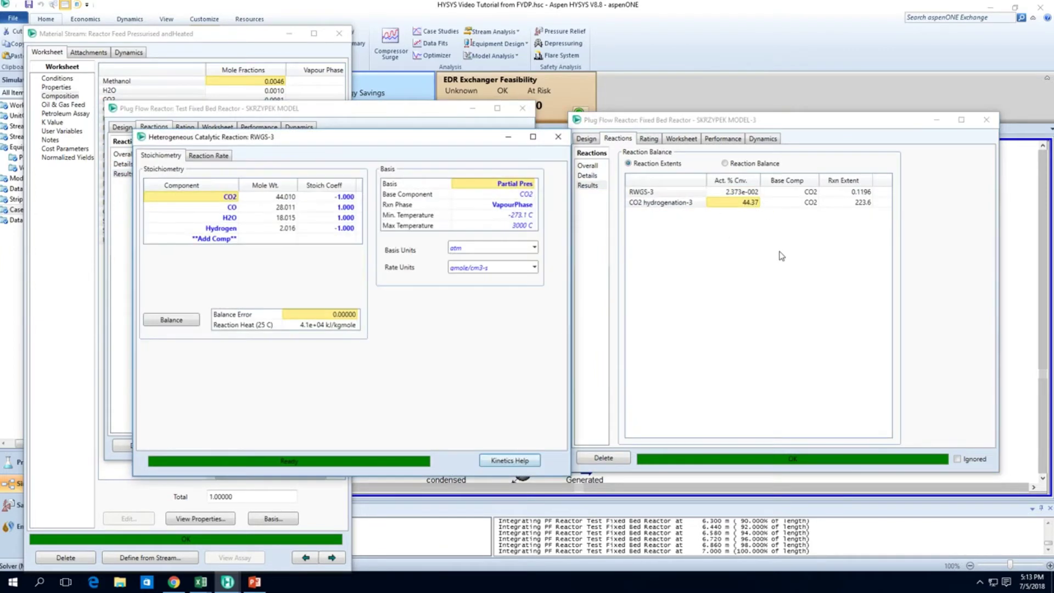
{"action": "left_click", "coordinate": [559, 137]}
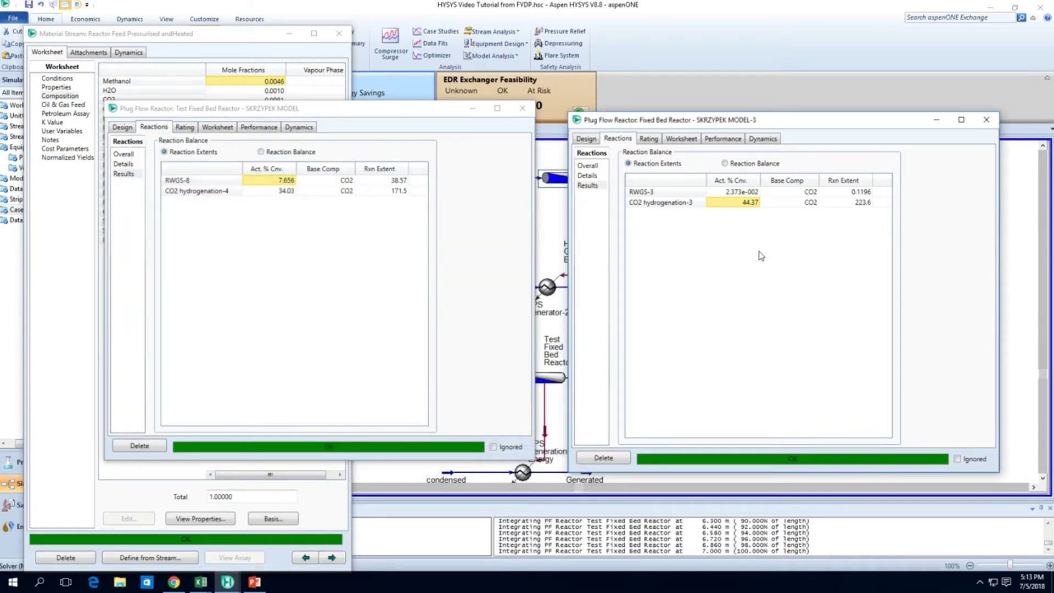
- Compare the two reactors' tube dimensions and set the Test reactor's number of tubes to 1400
{"action": "left_click", "coordinate": [184, 129]}
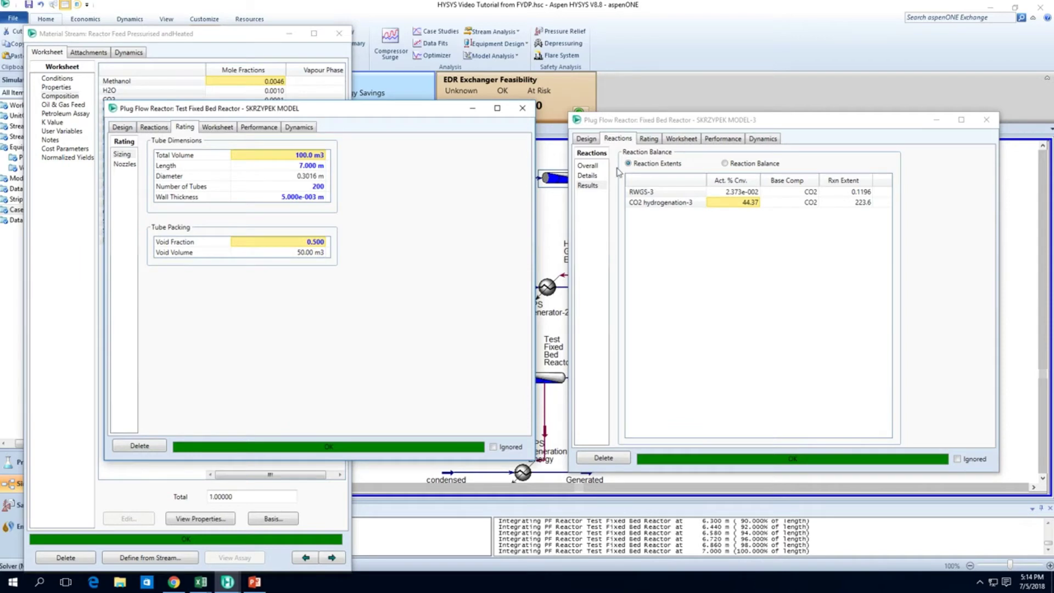
{"action": "left_click", "coordinate": [648, 139]}
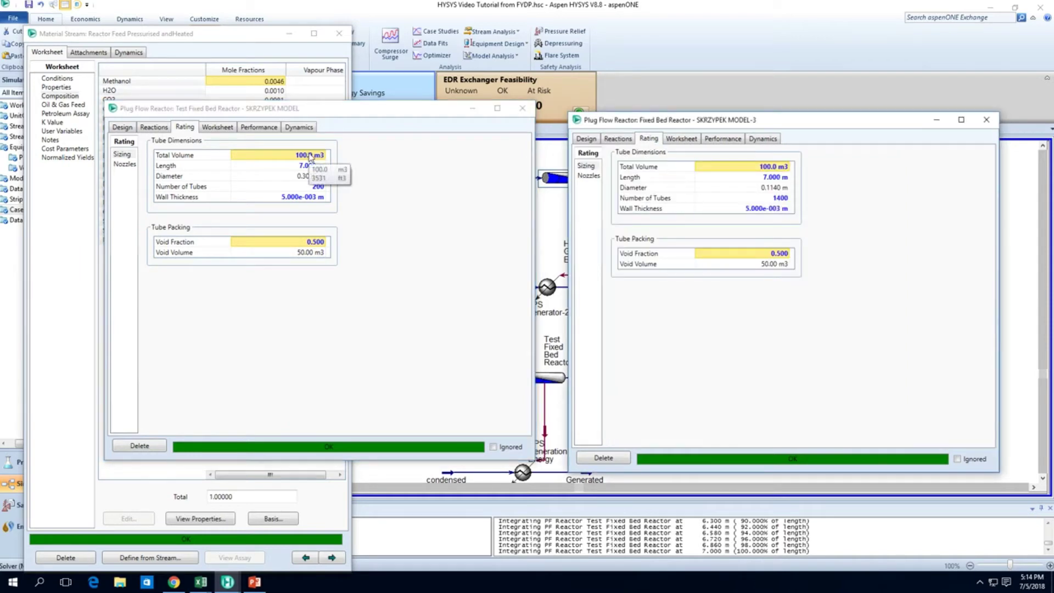
{"action": "left_click", "coordinate": [323, 175]}
{"action": "left_click", "coordinate": [318, 187]}
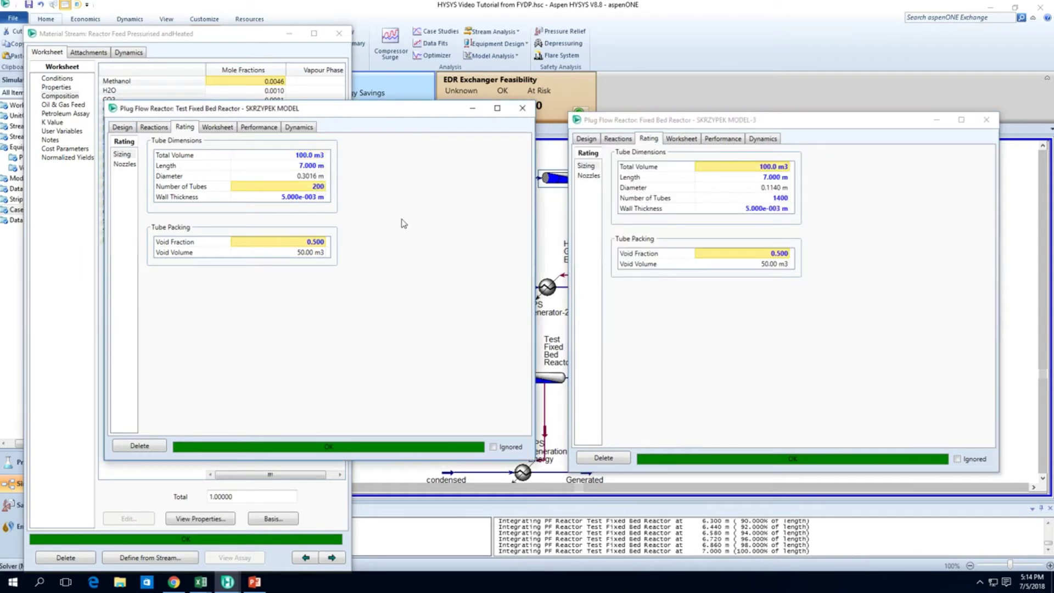
{"action": "type", "text": "14"}
{"action": "key", "text": "Return"}
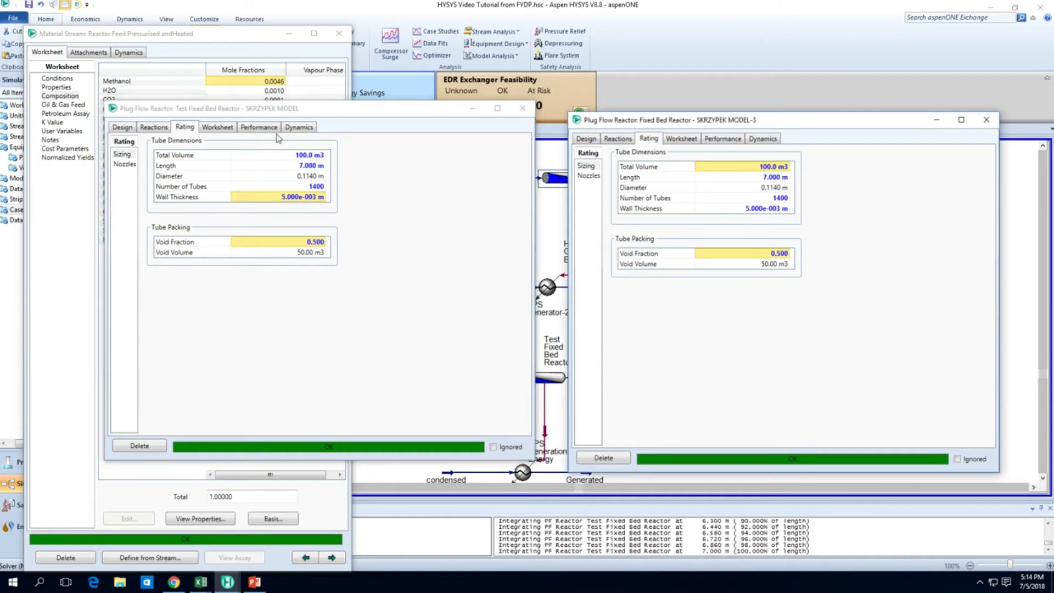
- Compare the stream conditions of both reactors and set the Test reactor feed's pressure to 8080 kPa
{"action": "left_click", "coordinate": [227, 126]}
{"action": "left_click", "coordinate": [670, 139]}
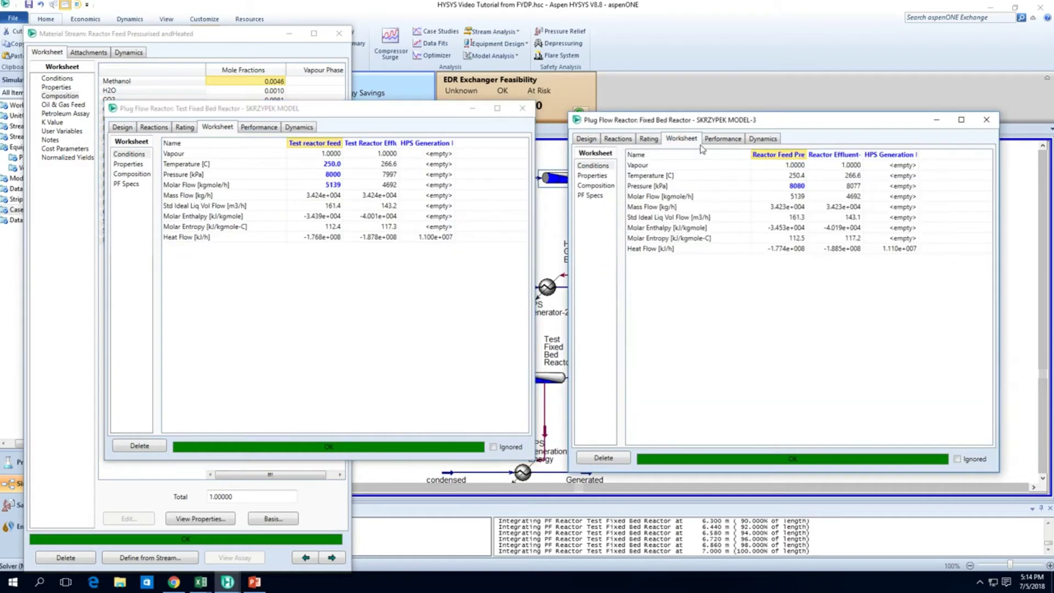
{"action": "left_click", "coordinate": [389, 175]}
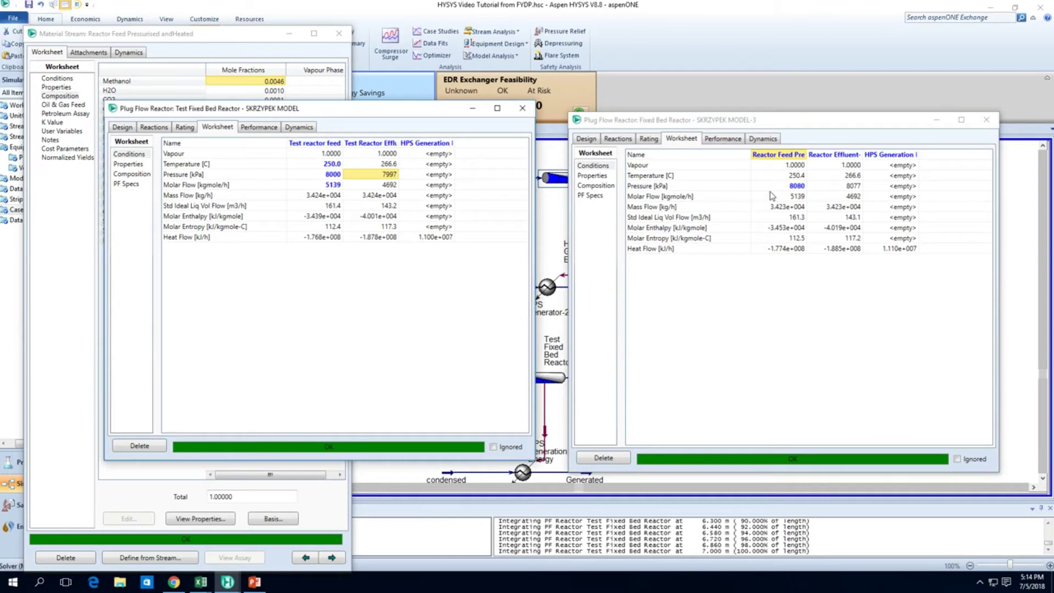
{"action": "mouse_move", "coordinate": [794, 191]}
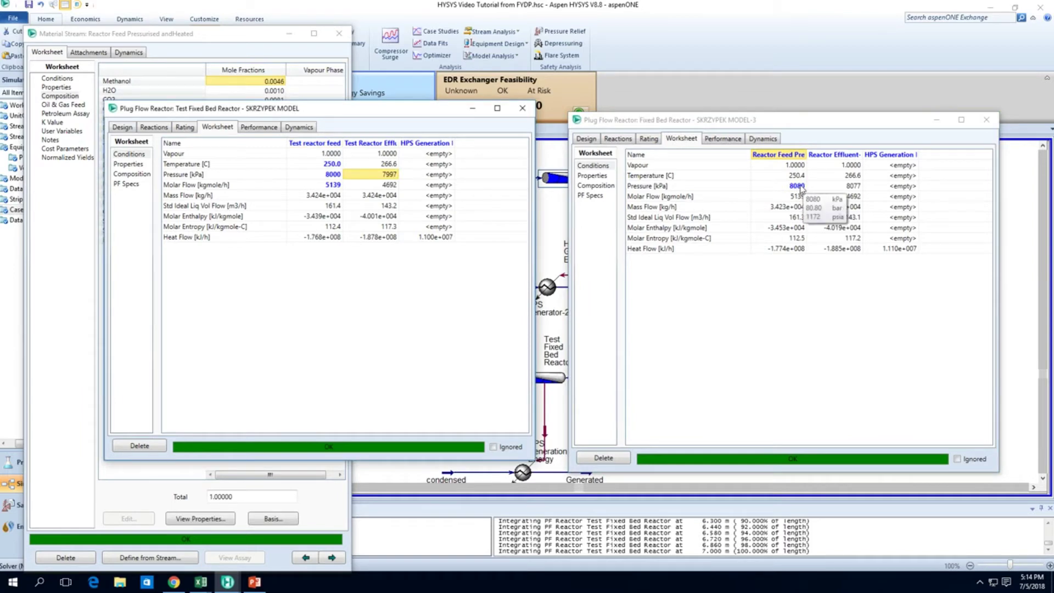
{"action": "left_click", "coordinate": [331, 175]}
{"action": "type", "text": "8"}
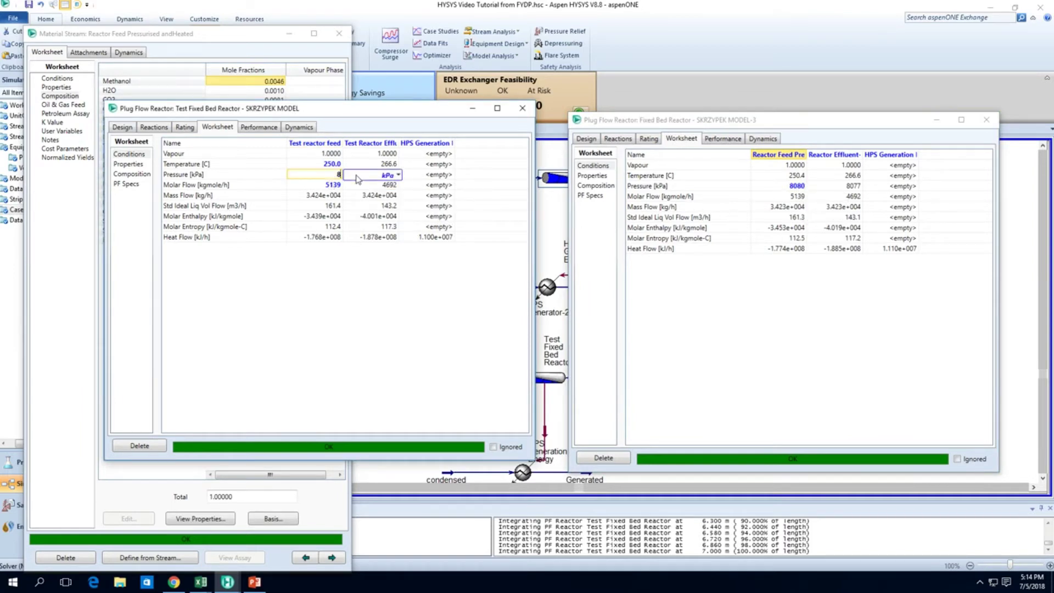
{"action": "type", "text": "080"}
{"action": "key", "text": "Return"}
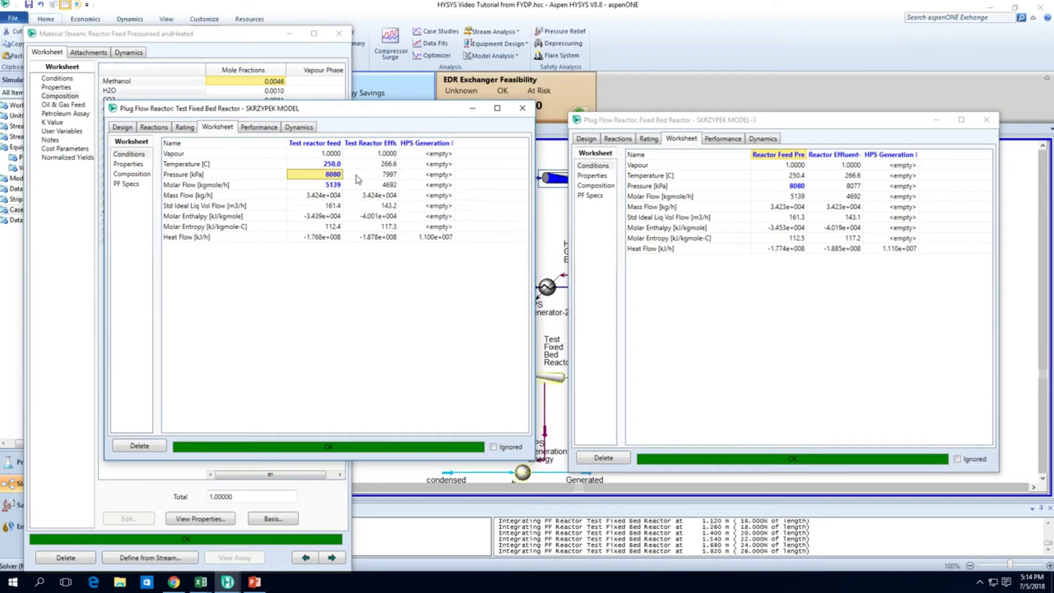
- Set the Test reactor feed's temperature to 250.4 °C
{"action": "left_click", "coordinate": [330, 164]}
{"action": "type", "text": "25"}
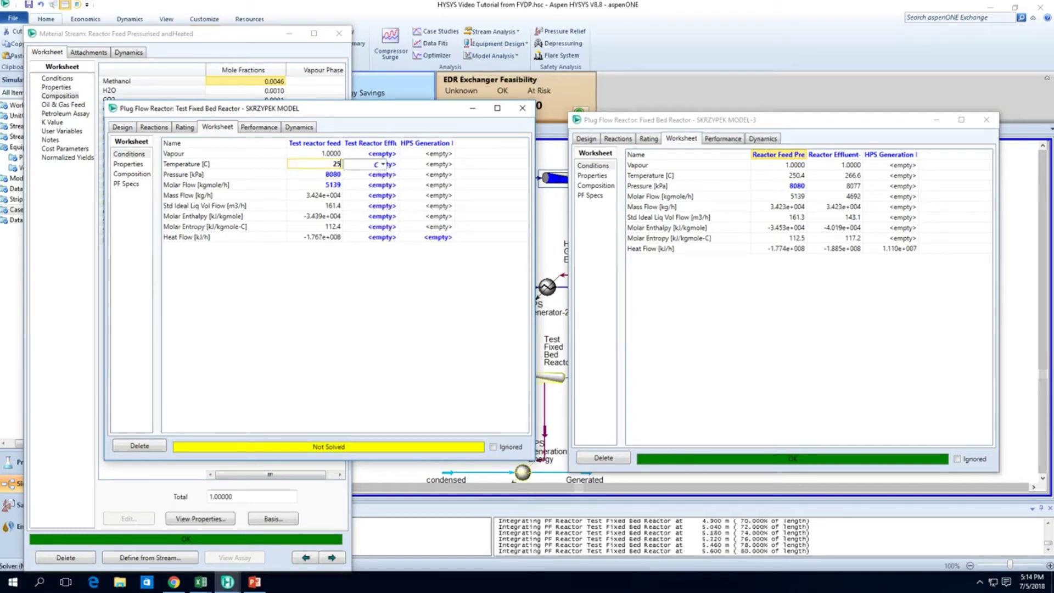
{"action": "type", "text": "0.4"}
{"action": "key", "text": "Return"}
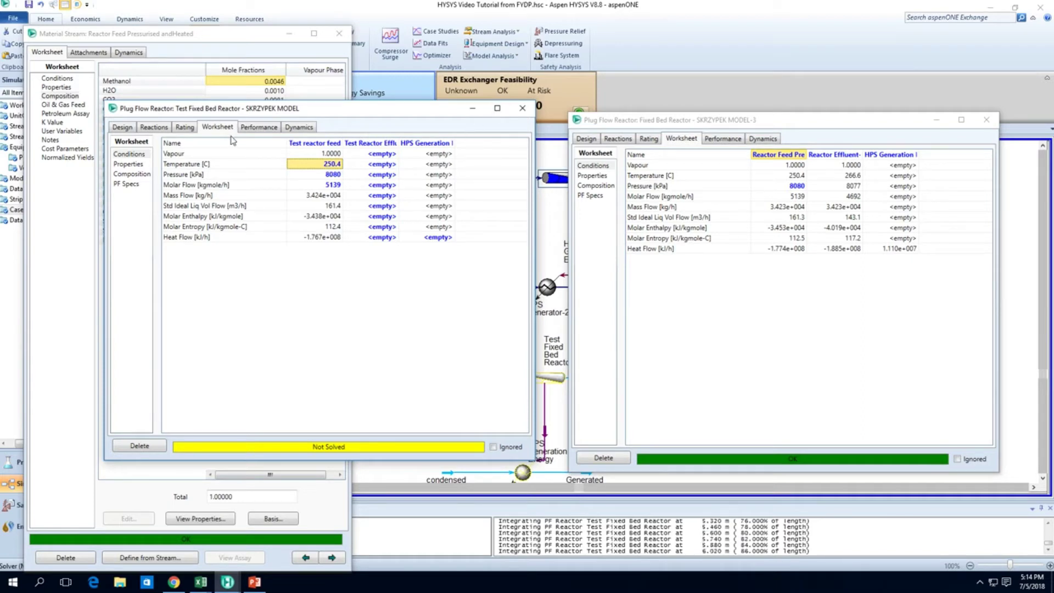
- Review the Test Fixed Bed Reactor's reaction details, stream conditions, compositions and performance profiles along its length
{"action": "left_click", "coordinate": [153, 129]}
{"action": "left_click", "coordinate": [128, 154]}
{"action": "left_click", "coordinate": [126, 164]}
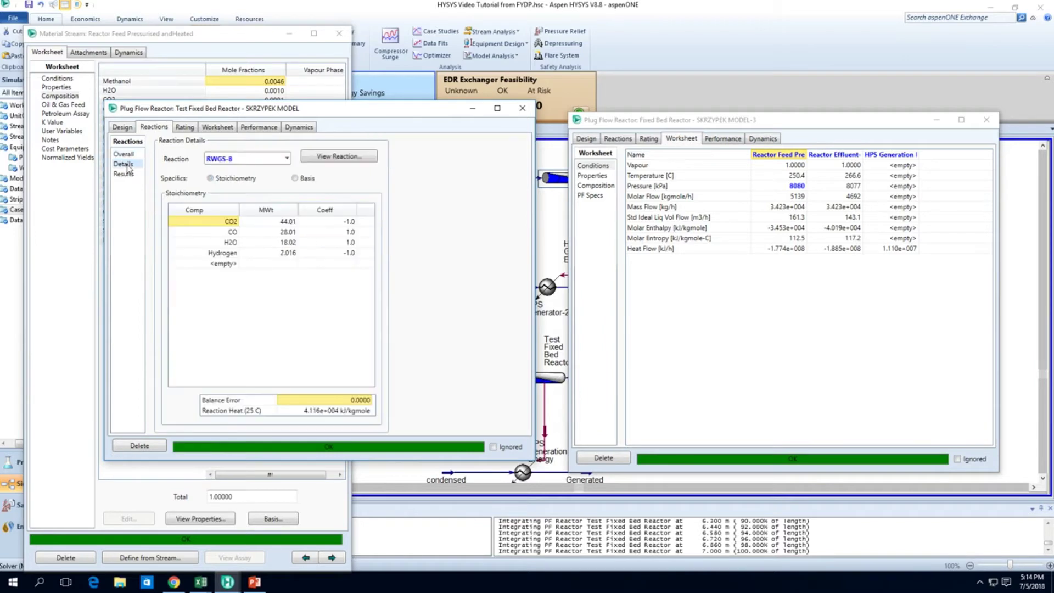
{"action": "left_click", "coordinate": [191, 128]}
{"action": "left_click", "coordinate": [214, 128]}
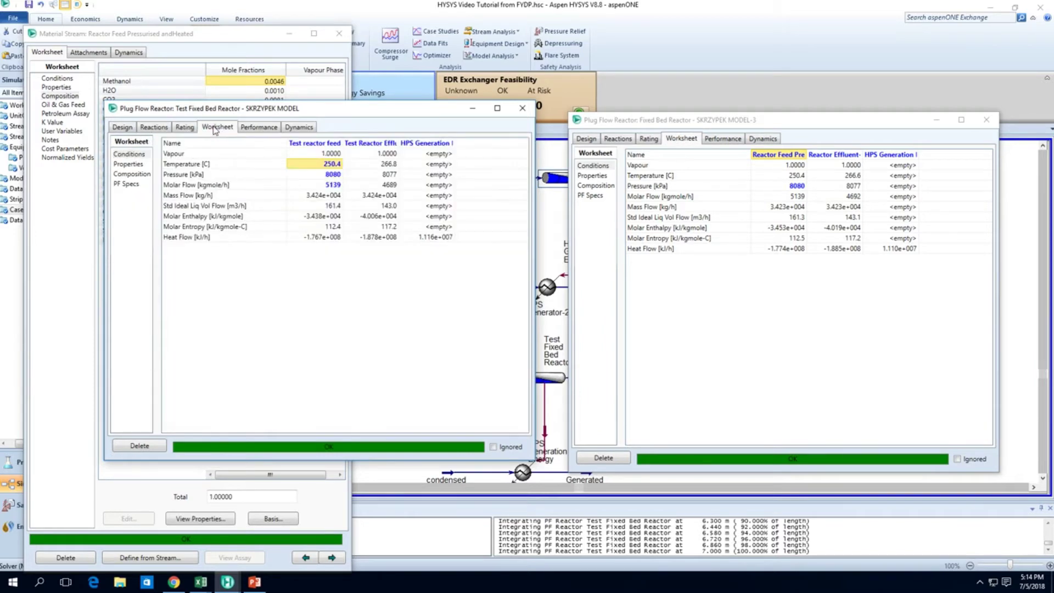
{"action": "left_click", "coordinate": [128, 164]}
{"action": "left_click", "coordinate": [132, 174]}
{"action": "left_click", "coordinate": [252, 129]}
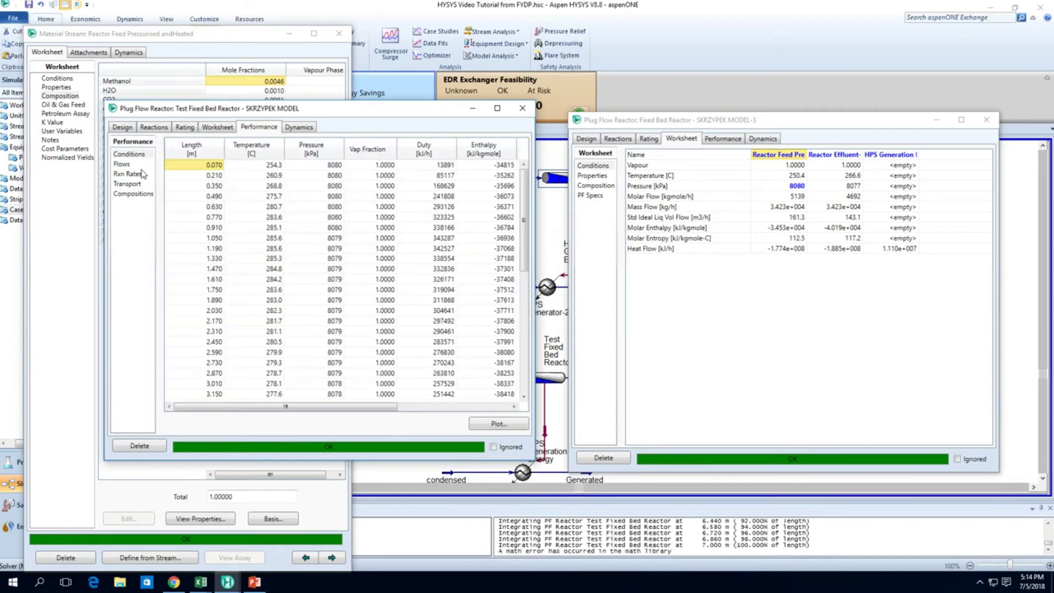
{"action": "left_click", "coordinate": [130, 184]}
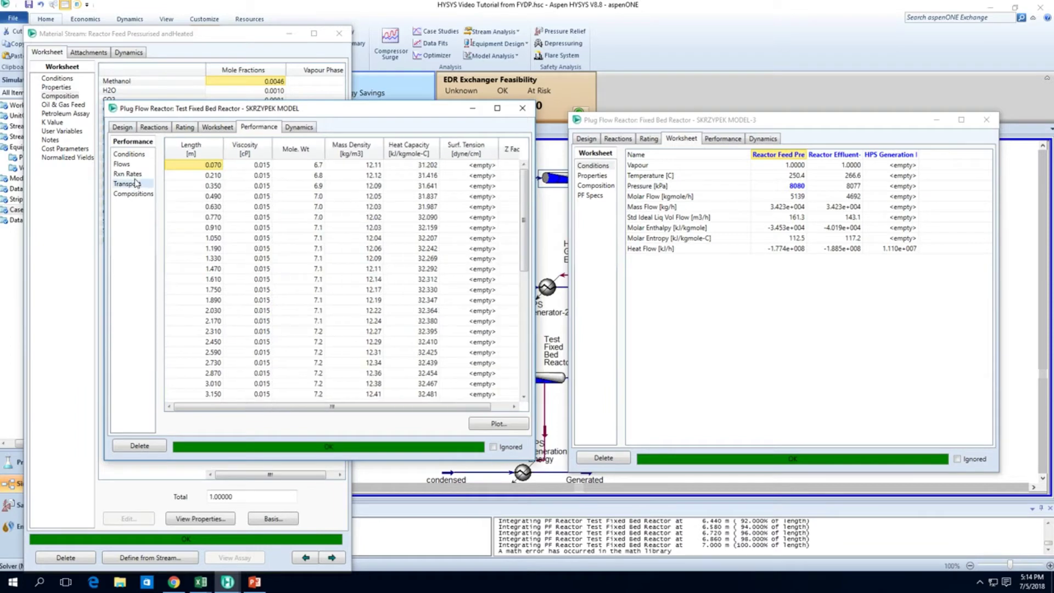
{"action": "left_click", "coordinate": [132, 127]}
{"action": "left_click", "coordinate": [133, 183]}
- Set the Test reactor's number of integration segments to 20 and close both reactors' property windows
{"action": "left_click", "coordinate": [159, 131]}
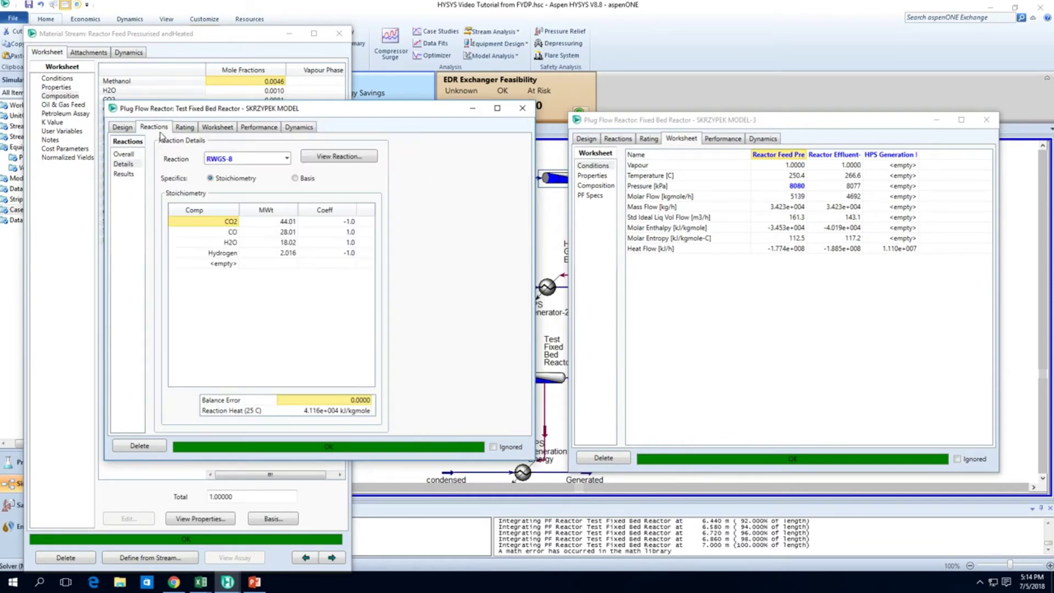
{"action": "left_click", "coordinate": [127, 155]}
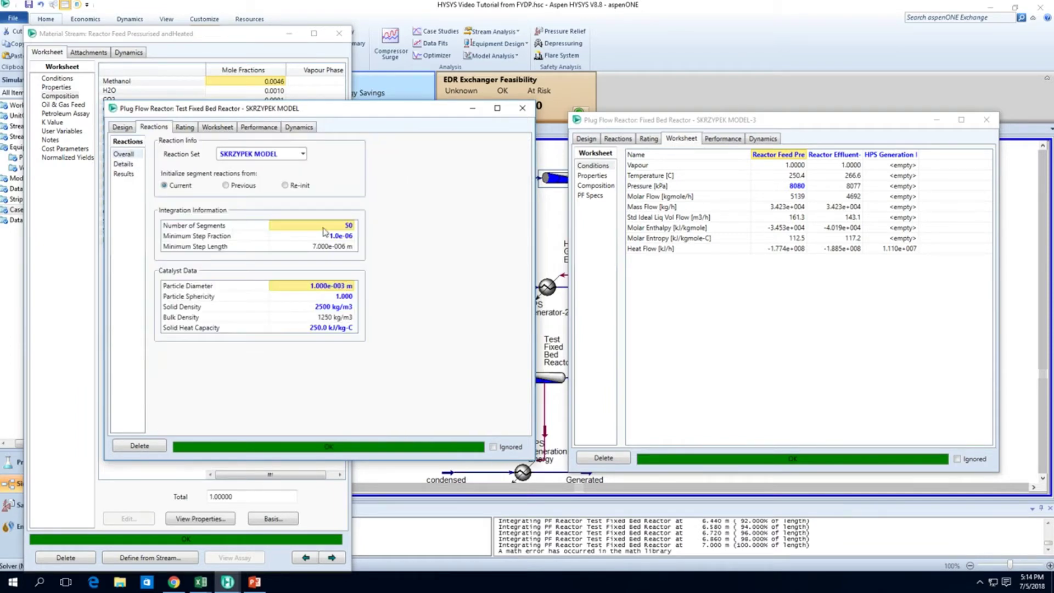
{"action": "type", "text": "20"}
{"action": "key", "text": "Return"}
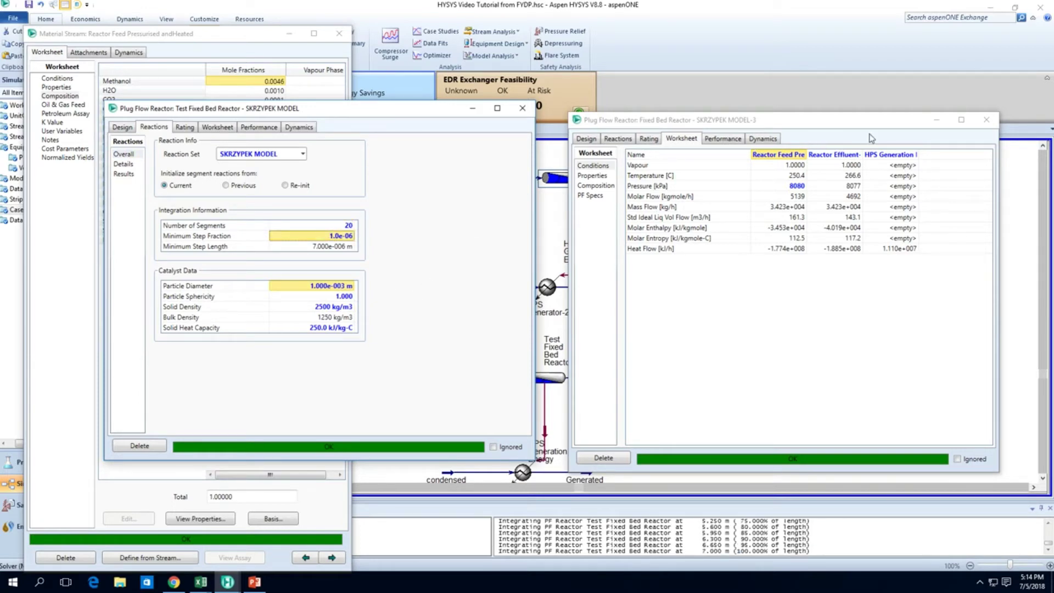
{"action": "left_click", "coordinate": [986, 119]}
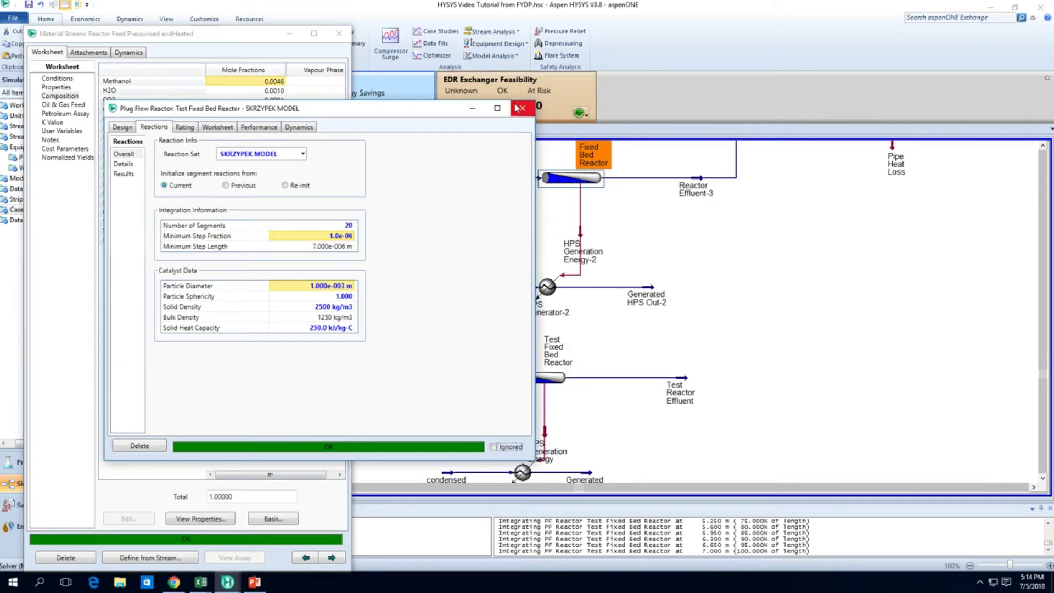
{"action": "left_click", "coordinate": [518, 109]}
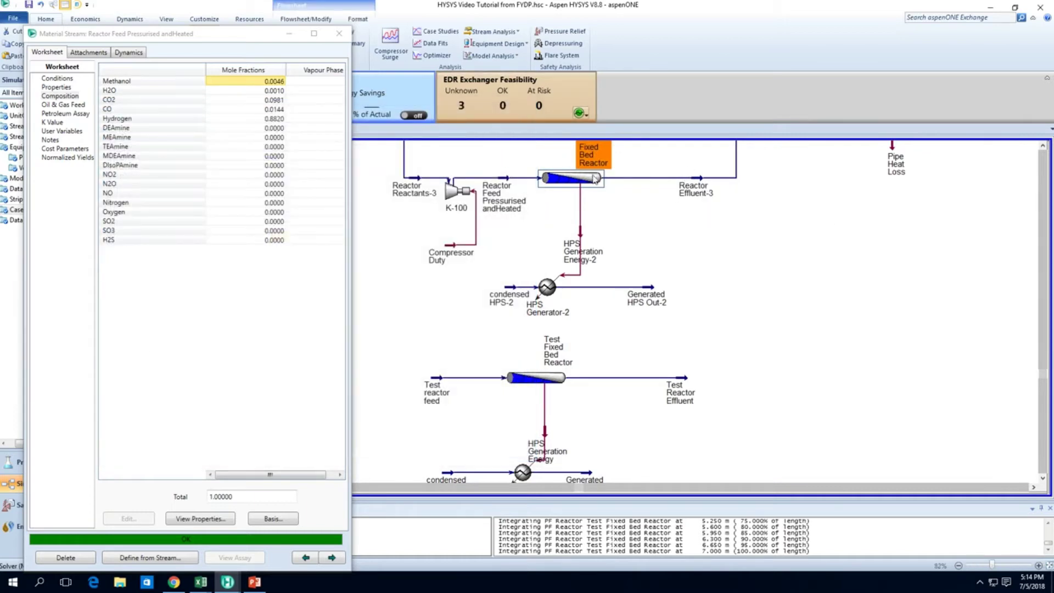
- Check the conditions of the generated HPS outlet streams on the flowsheet for the test and main reactors
{"action": "left_click", "coordinate": [681, 387]}
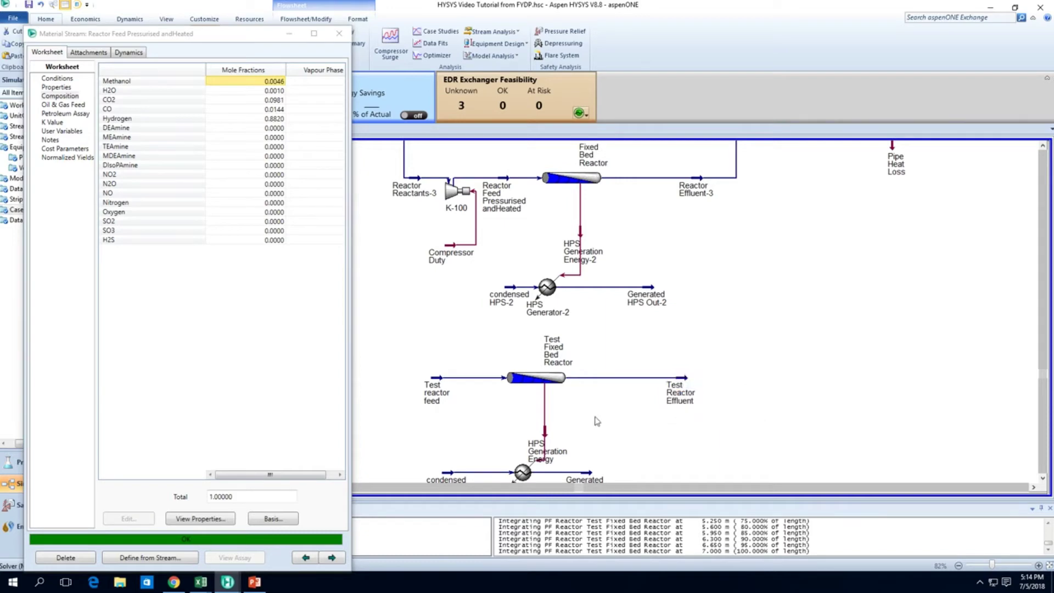
{"action": "mouse_move", "coordinate": [583, 475]}
{"action": "mouse_move", "coordinate": [653, 290]}
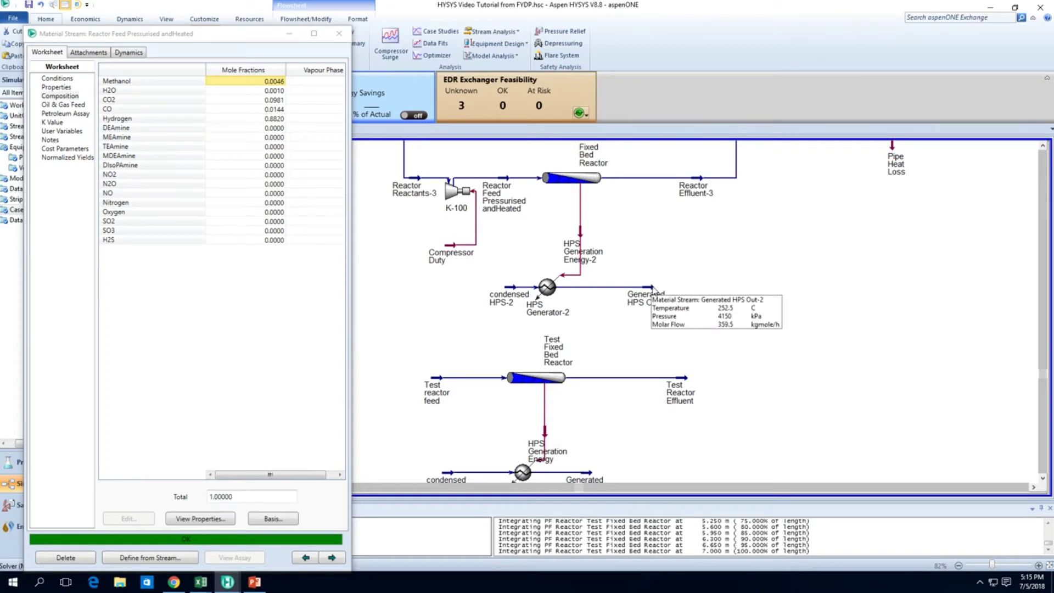
- Close the Reactor Feed Pressurised andHeated stream's window and check the summary conditions of the test reactor feed and Test Fixed Bed Reactor
{"action": "left_click", "coordinate": [338, 33]}
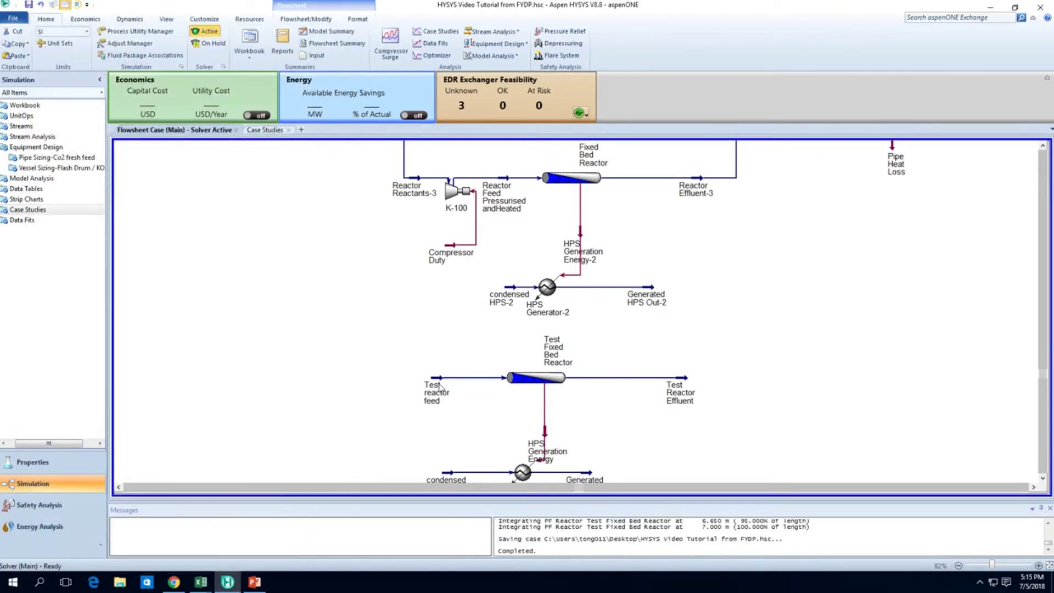
{"action": "mouse_move", "coordinate": [442, 387]}
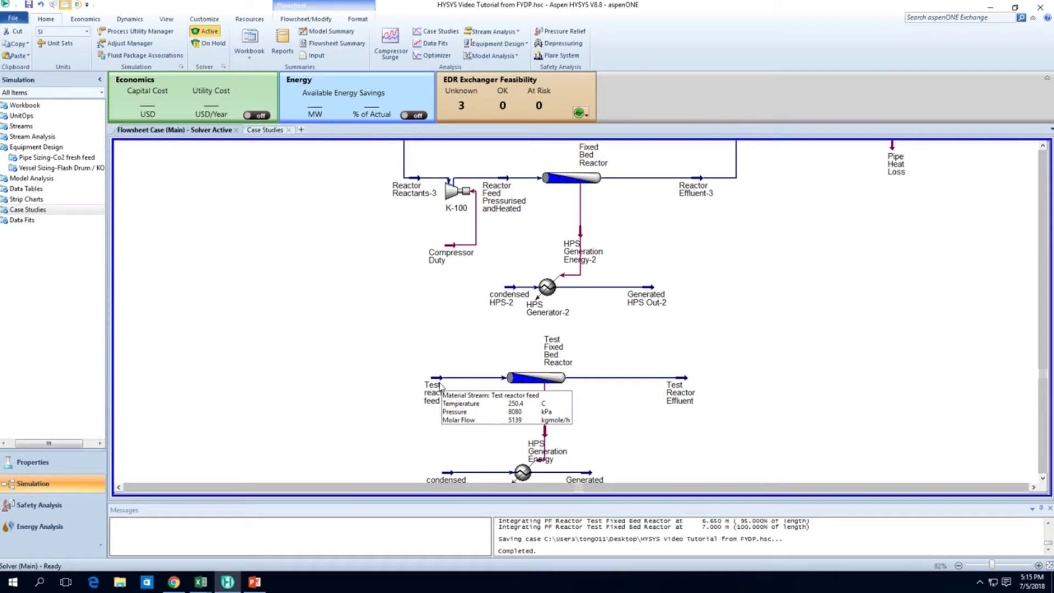
{"action": "mouse_move", "coordinate": [519, 389]}
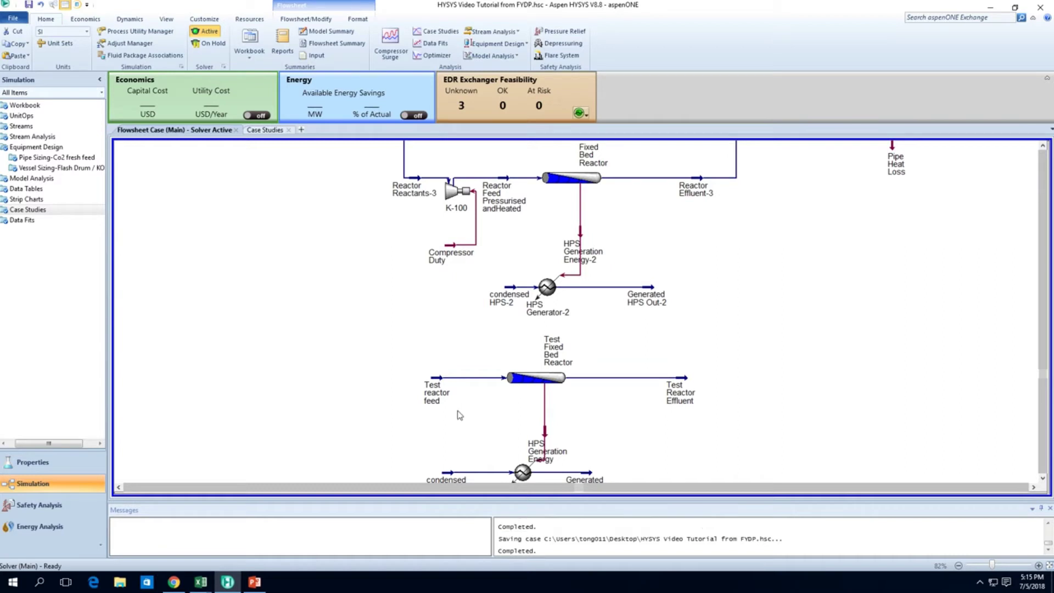
{"action": "scroll", "coordinate": [460, 416], "scroll_direction": "right", "scroll_amount": 3}
{"action": "scroll", "coordinate": [460, 416], "scroll_direction": "down", "scroll_amount": 1}
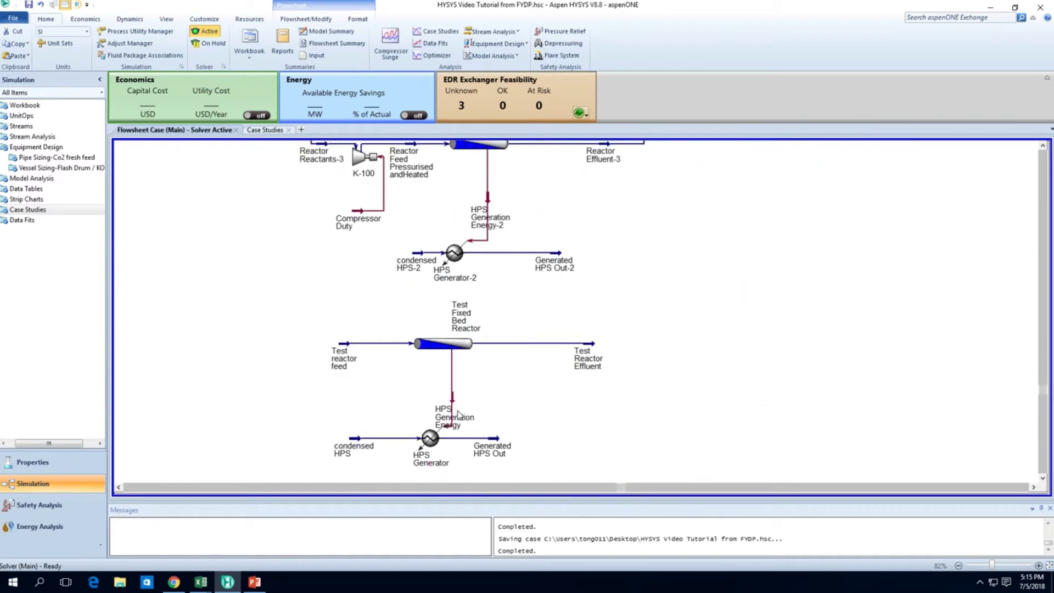
{"action": "mouse_move", "coordinate": [451, 356]}
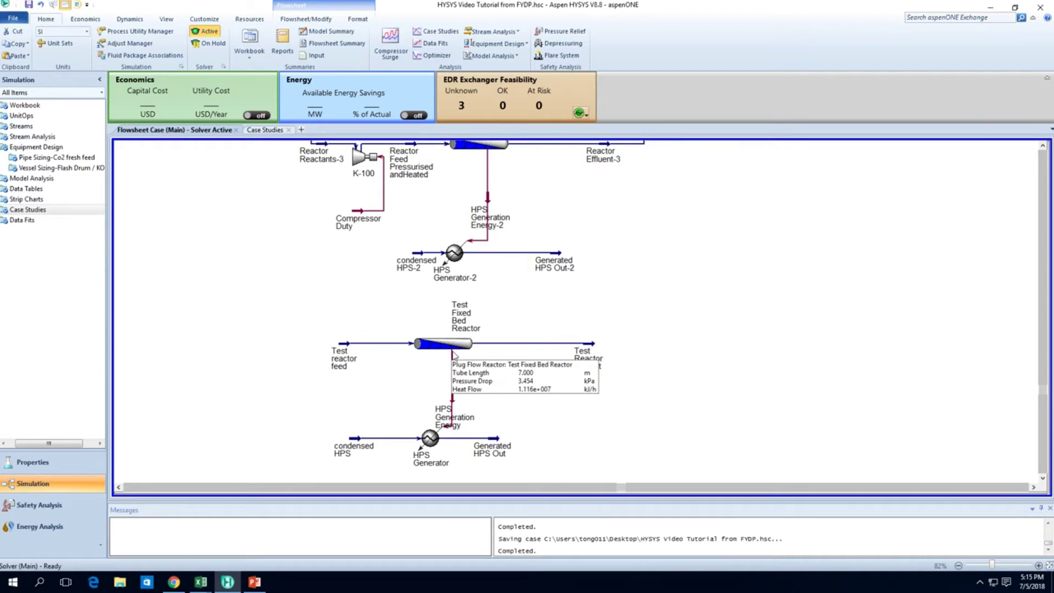
- Review the methanol, water, CO2 and hydrogen molar flows in Reactor Effluent-3's composition, closing the stream's window when done
{"action": "scroll", "coordinate": [527, 360], "scroll_direction": "down", "scroll_amount": 3}
{"action": "scroll", "coordinate": [639, 377], "scroll_direction": "down", "scroll_amount": 2}
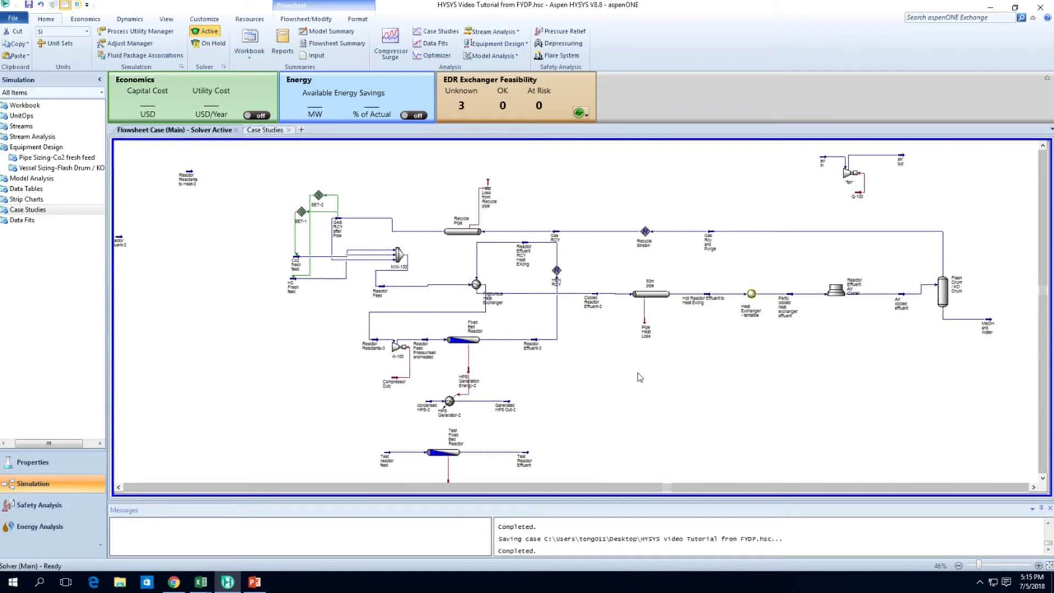
{"action": "double_click", "coordinate": [533, 341]}
{"action": "left_click", "coordinate": [52, 86]}
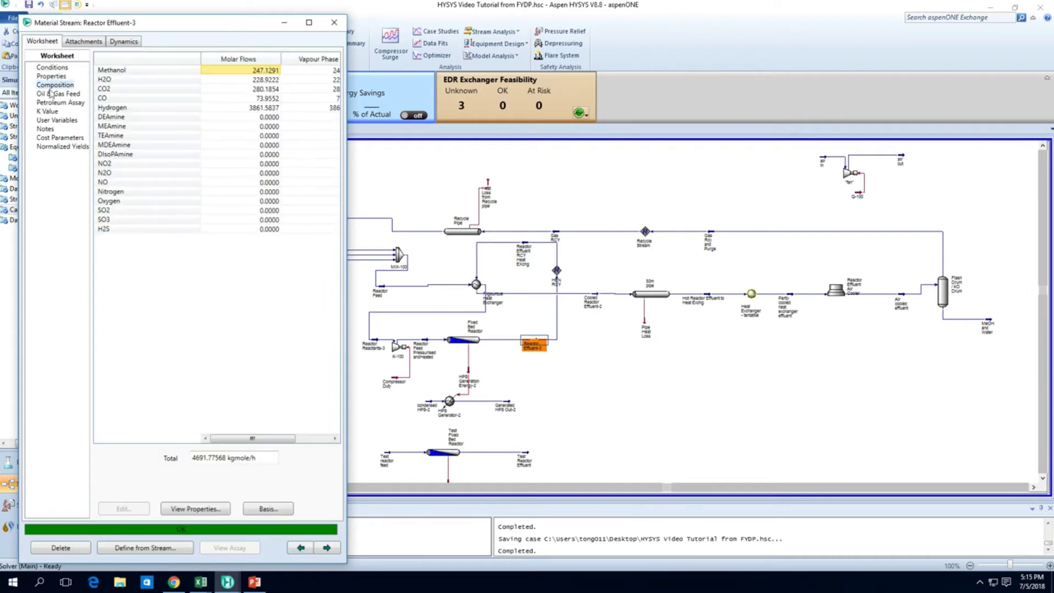
{"action": "left_click", "coordinate": [269, 79]}
{"action": "left_click", "coordinate": [278, 71]}
{"action": "left_click", "coordinate": [267, 89]}
{"action": "left_click", "coordinate": [272, 108]}
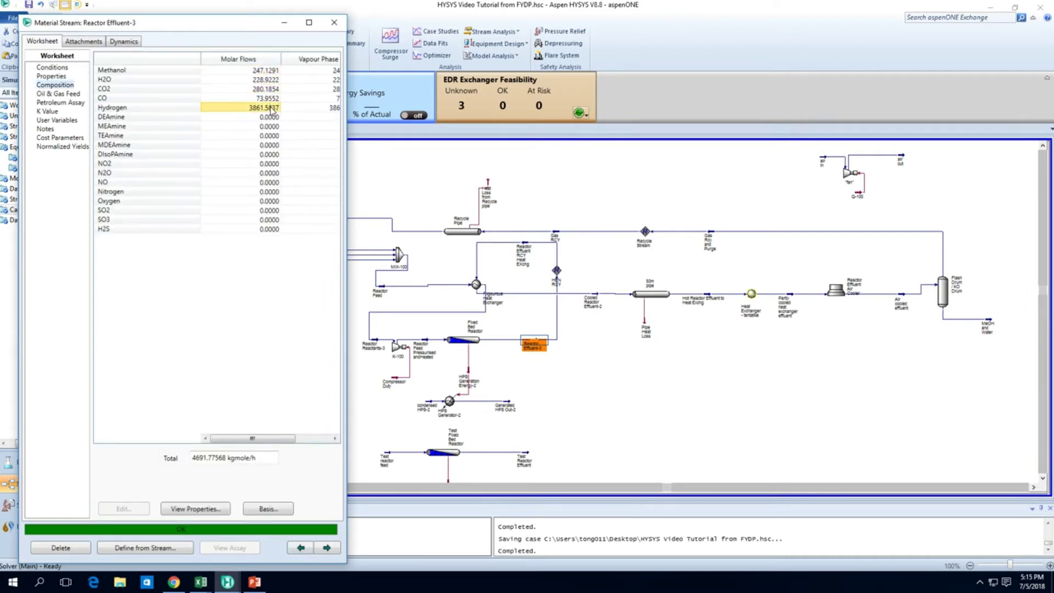
{"action": "left_click", "coordinate": [334, 22]}
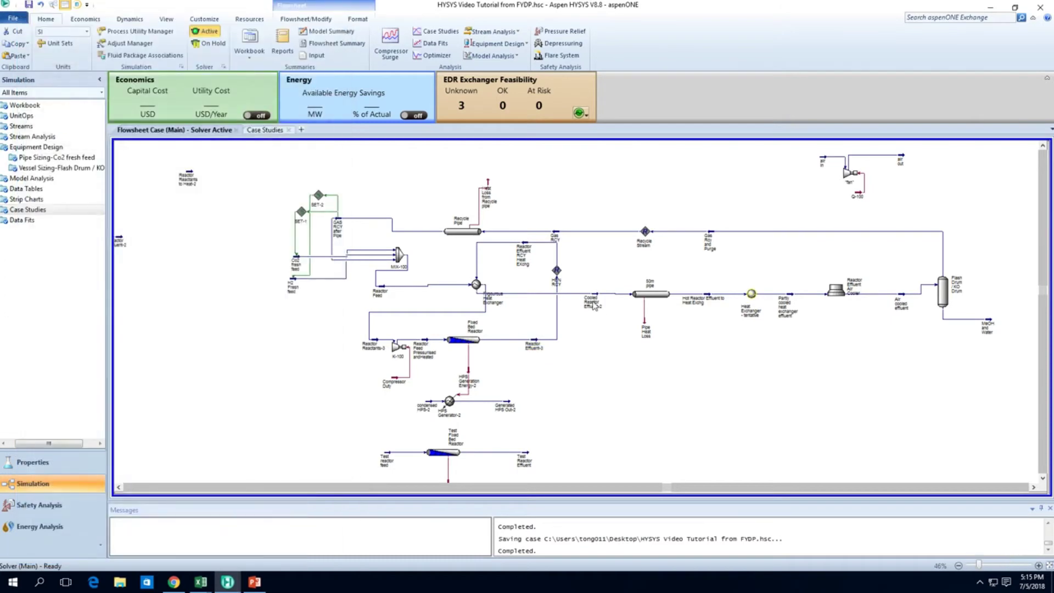
- Trace the main reactor's effluent through the heat exchangers and Flash Drum / KO Drum, checking the product and air-cooled stream conditions and the gas recycle
{"action": "mouse_move", "coordinate": [478, 289]}
{"action": "left_click", "coordinate": [709, 301]}
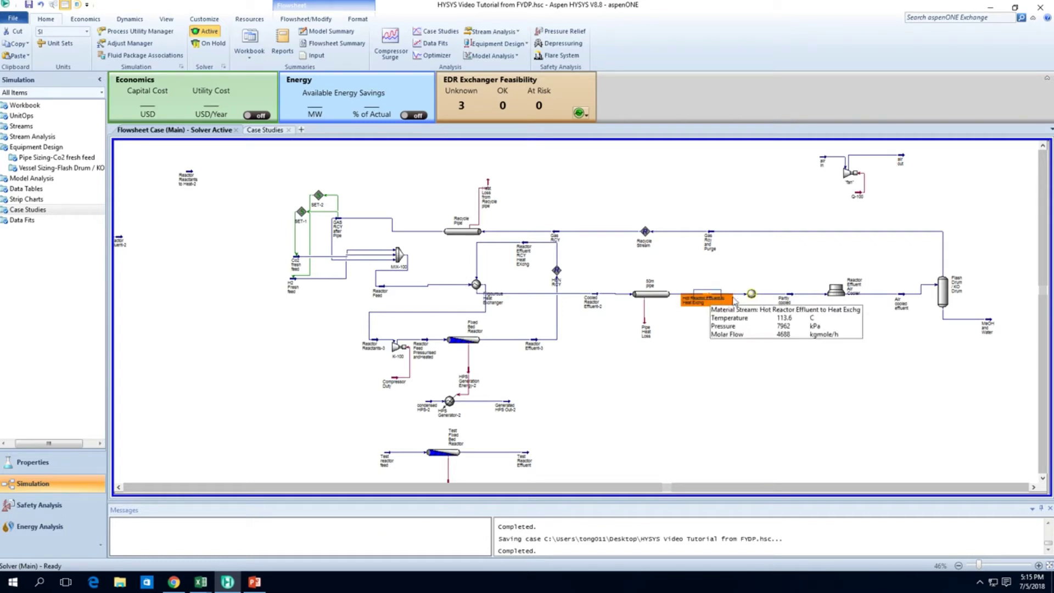
{"action": "left_click", "coordinate": [941, 299]}
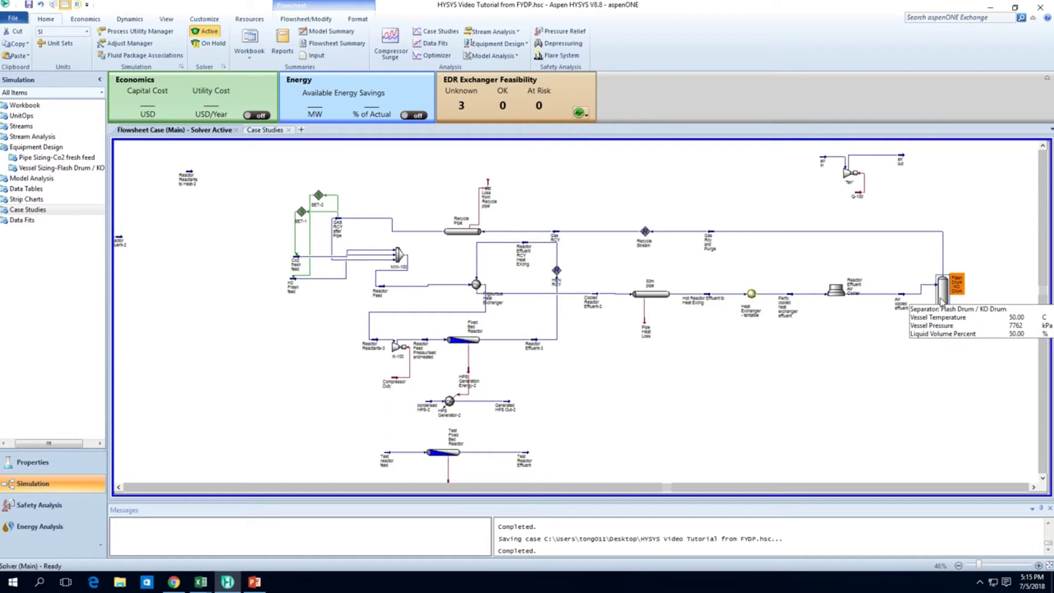
{"action": "left_click", "coordinate": [904, 341]}
{"action": "left_click_drag", "start_coordinate": [923, 334], "coordinate": [1035, 253]}
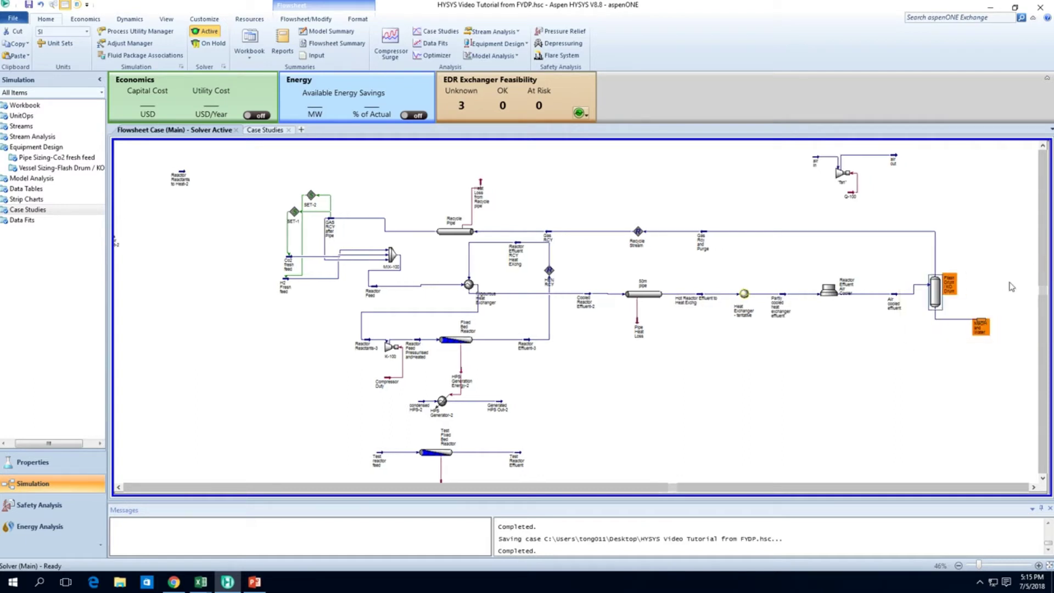
{"action": "left_click", "coordinate": [914, 361]}
{"action": "mouse_move", "coordinate": [978, 328]}
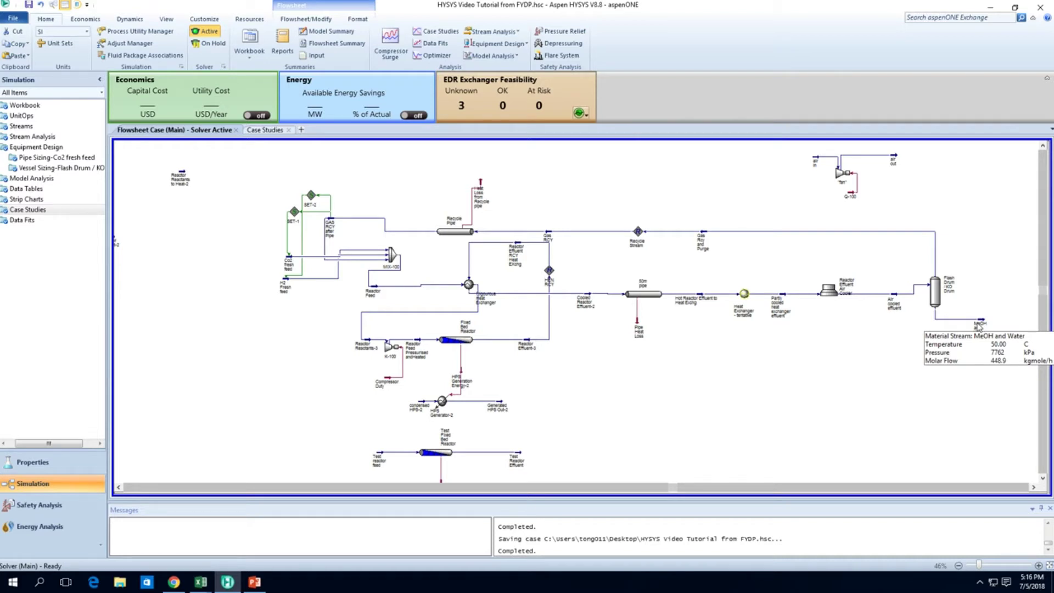
{"action": "mouse_move", "coordinate": [896, 300]}
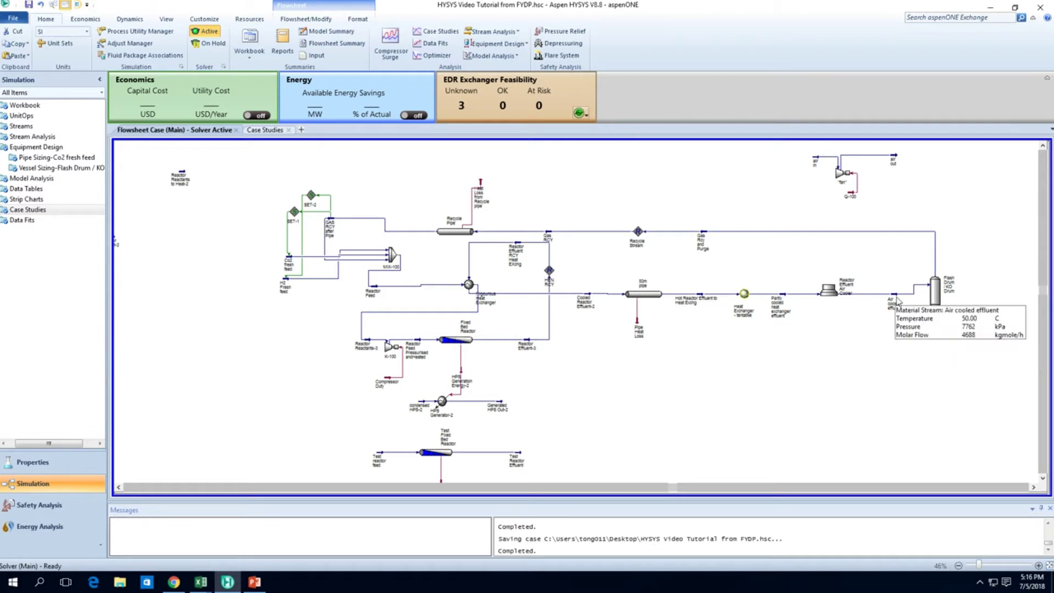
{"action": "mouse_move", "coordinate": [706, 240]}
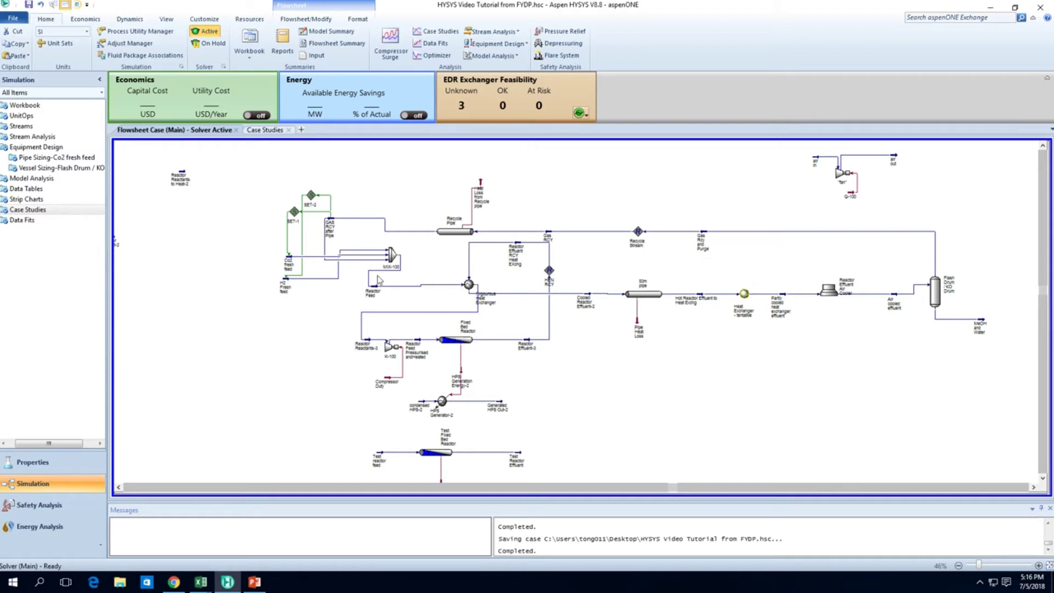
{"action": "mouse_move", "coordinate": [366, 343]}
{"action": "mouse_move", "coordinate": [692, 232]}
- Check the summary conditions of compressor K-100 and of the condensed HPS-2 stream feeding HPS Generator-2
{"action": "mouse_move", "coordinate": [393, 353]}
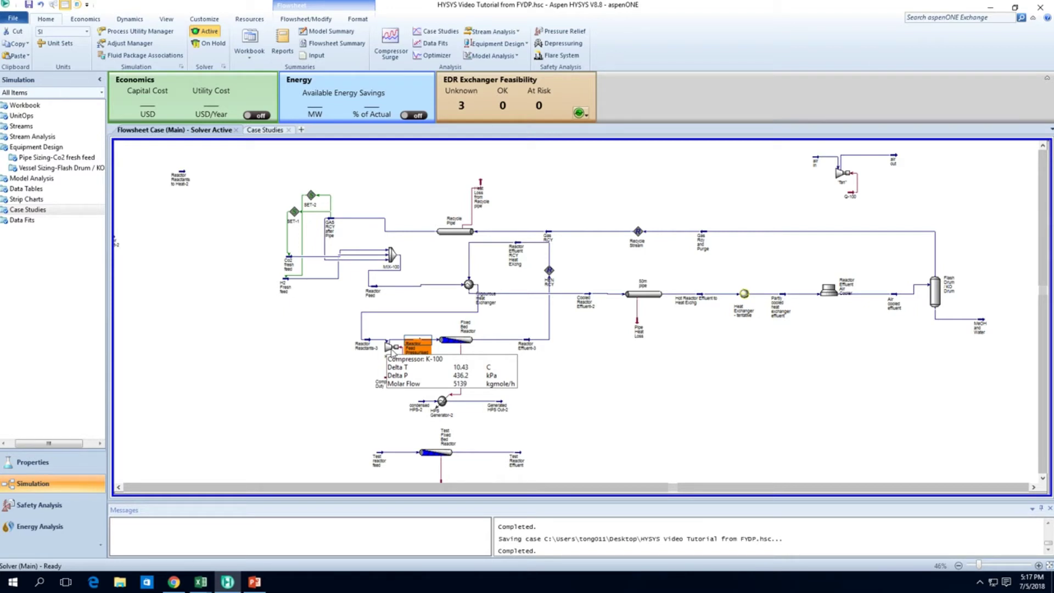
{"action": "scroll", "coordinate": [373, 343], "scroll_direction": "up", "scroll_amount": 3}
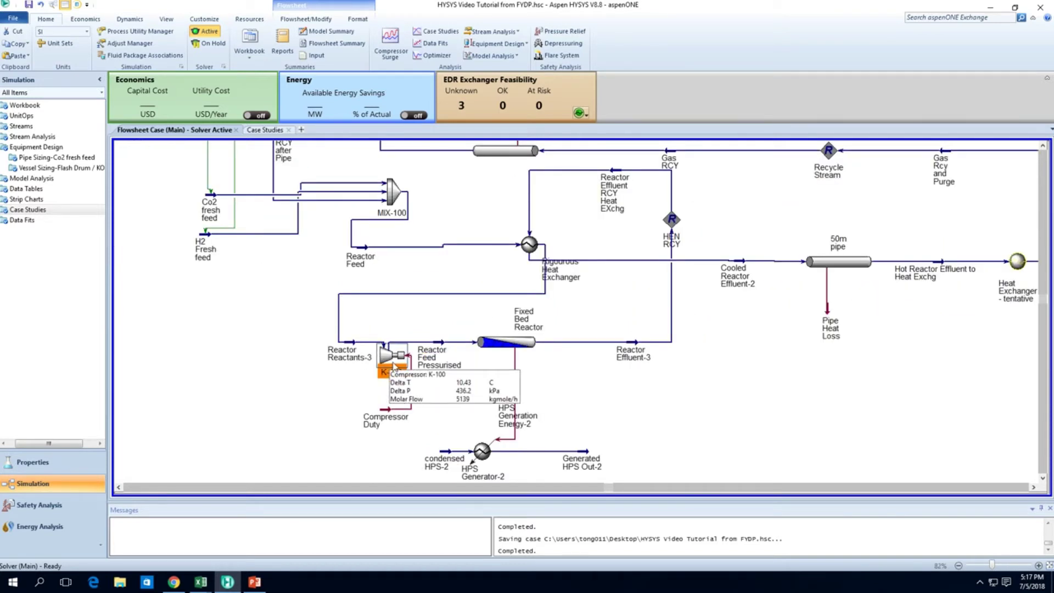
{"action": "scroll", "coordinate": [487, 389], "scroll_direction": "down", "scroll_amount": 2}
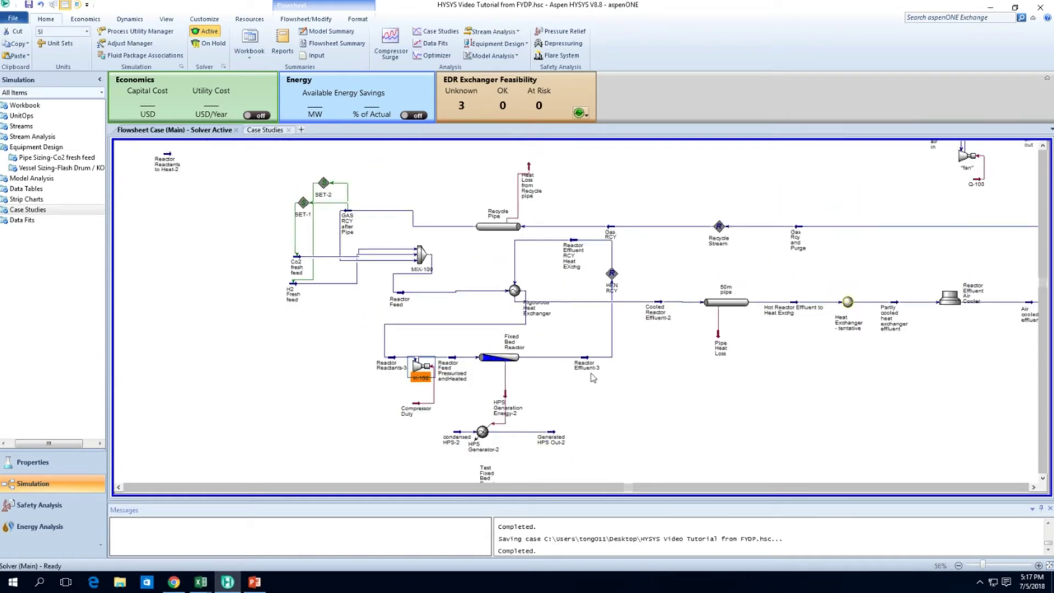
{"action": "left_click", "coordinate": [775, 393]}
{"action": "mouse_move", "coordinate": [464, 435]}
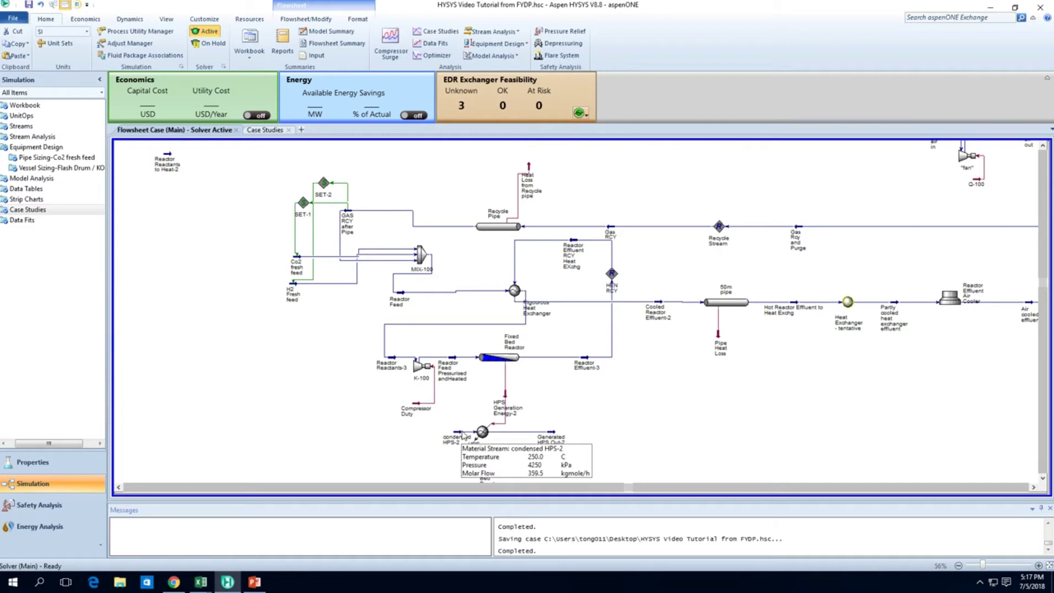
- Inspect the Reactor Effluent Air Cooler's summary and the conditions of the partly cooled heat exchanger effluent, closing the stream's window when done
{"action": "key", "text": "Down"}
{"action": "key", "text": "Right"}
{"action": "key", "text": "Up"}
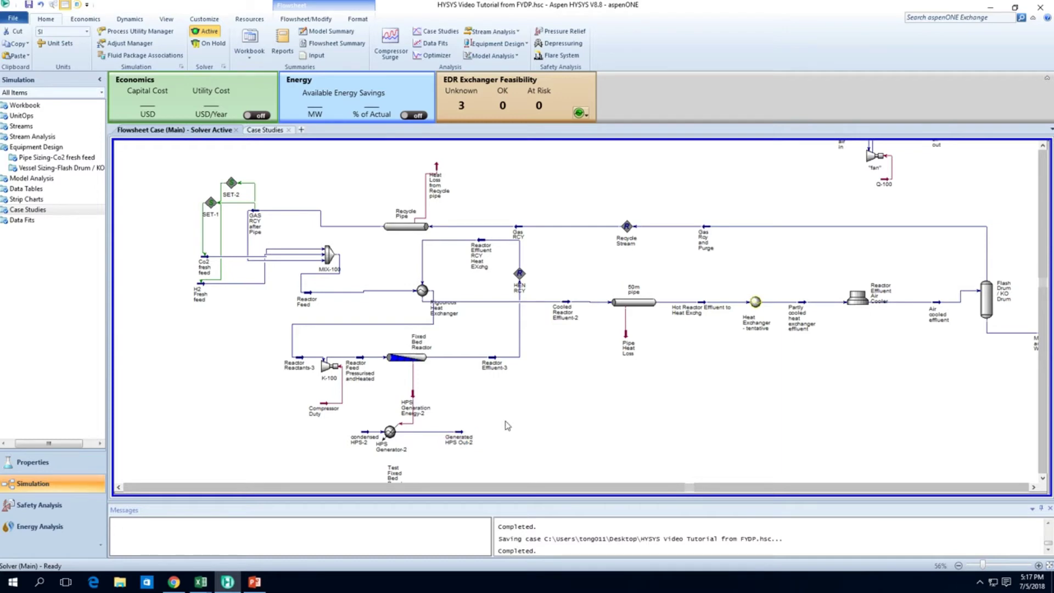
{"action": "key", "text": "Right"}
{"action": "key", "text": "Right"}
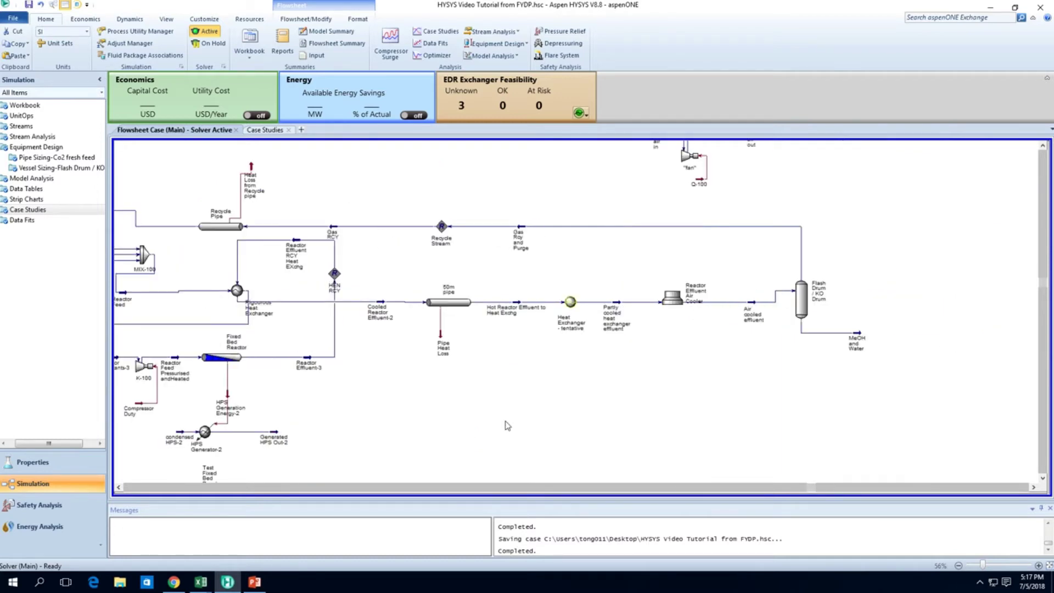
{"action": "mouse_move", "coordinate": [519, 311]}
{"action": "left_click_drag", "start_coordinate": [544, 357], "coordinate": [714, 314]}
{"action": "left_click", "coordinate": [714, 314]}
{"action": "mouse_move", "coordinate": [681, 307]}
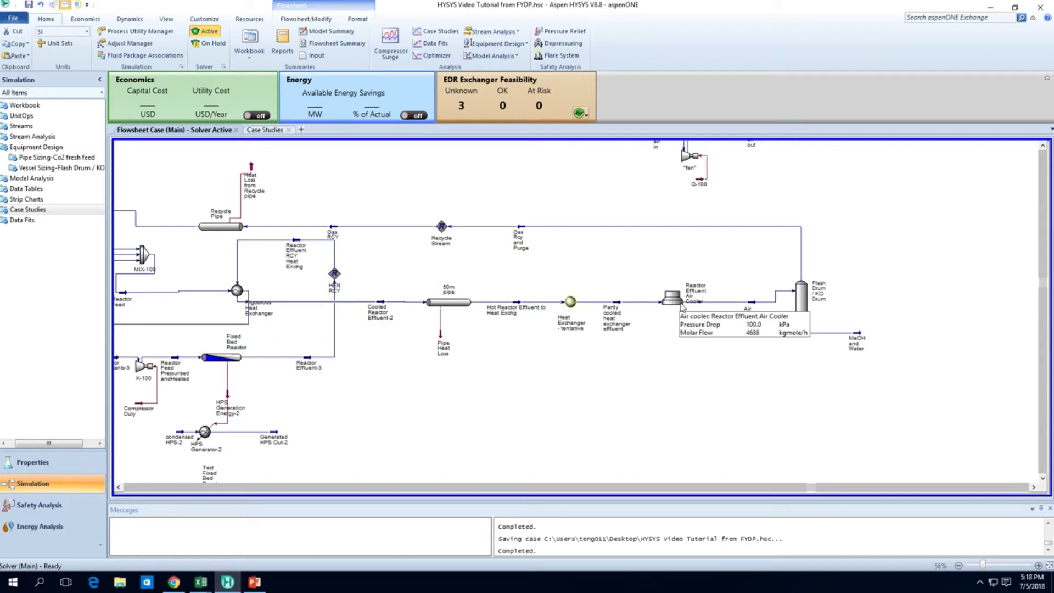
{"action": "double_click", "coordinate": [614, 307]}
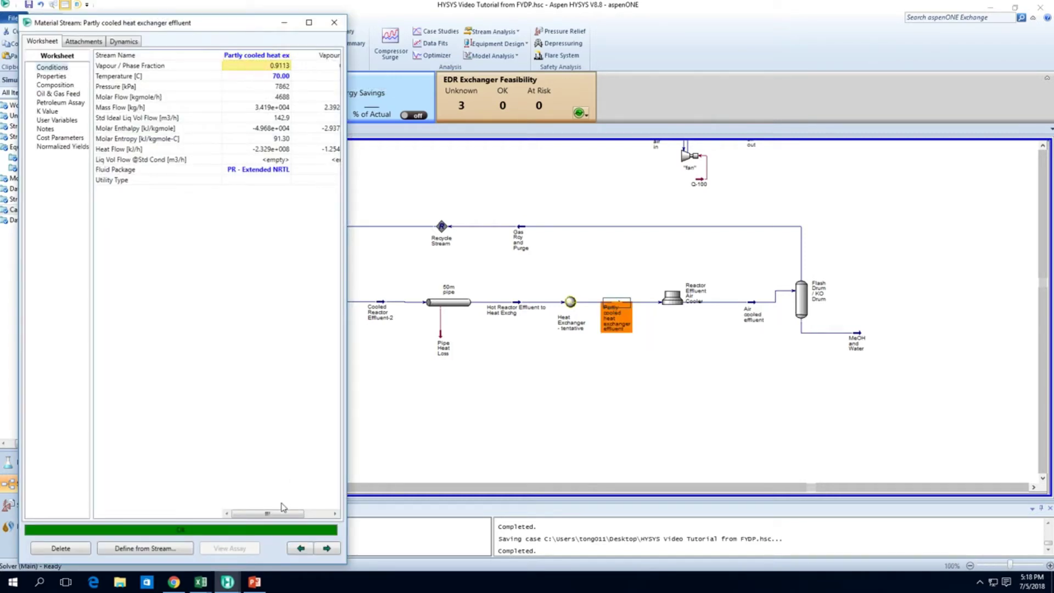
{"action": "left_click_drag", "start_coordinate": [281, 513], "coordinate": [298, 513]}
{"action": "left_click", "coordinate": [334, 22]}
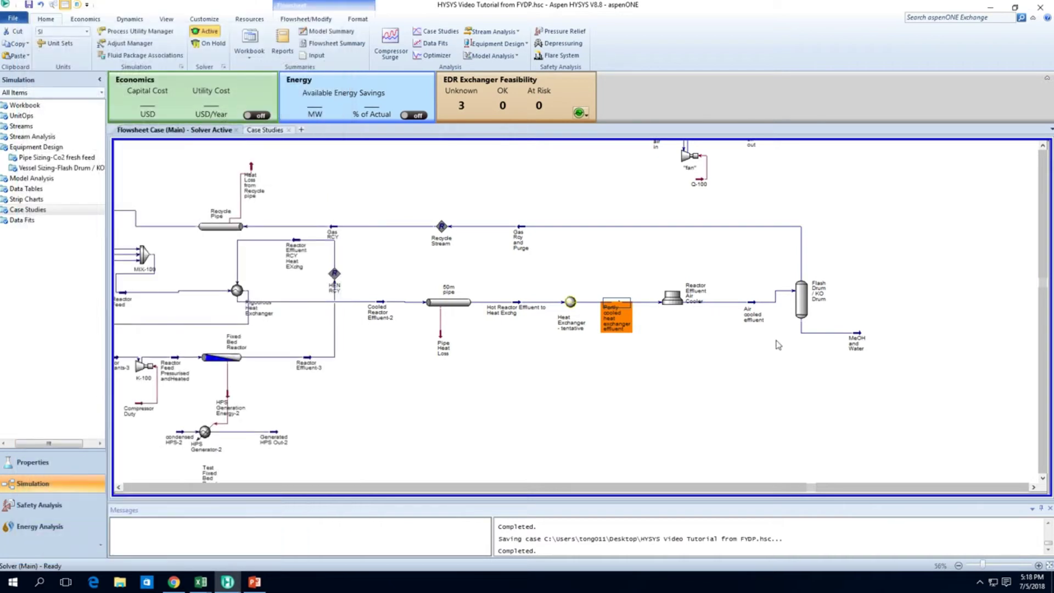
{"action": "left_click", "coordinate": [640, 363]}
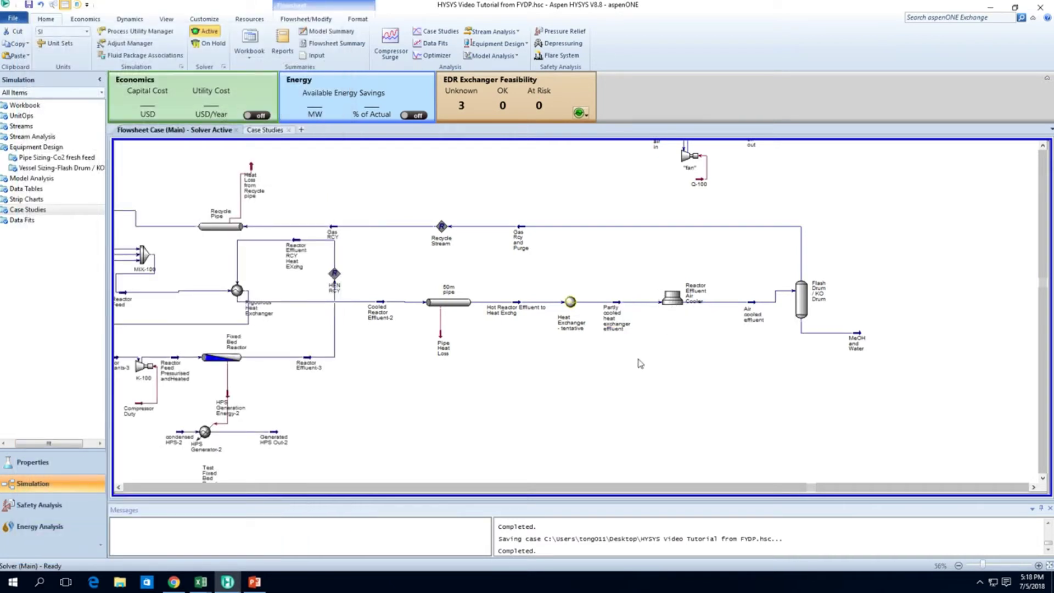
- Open the case studies list and create a new case study
{"action": "scroll", "coordinate": [640, 363], "scroll_direction": "left", "scroll_amount": 3}
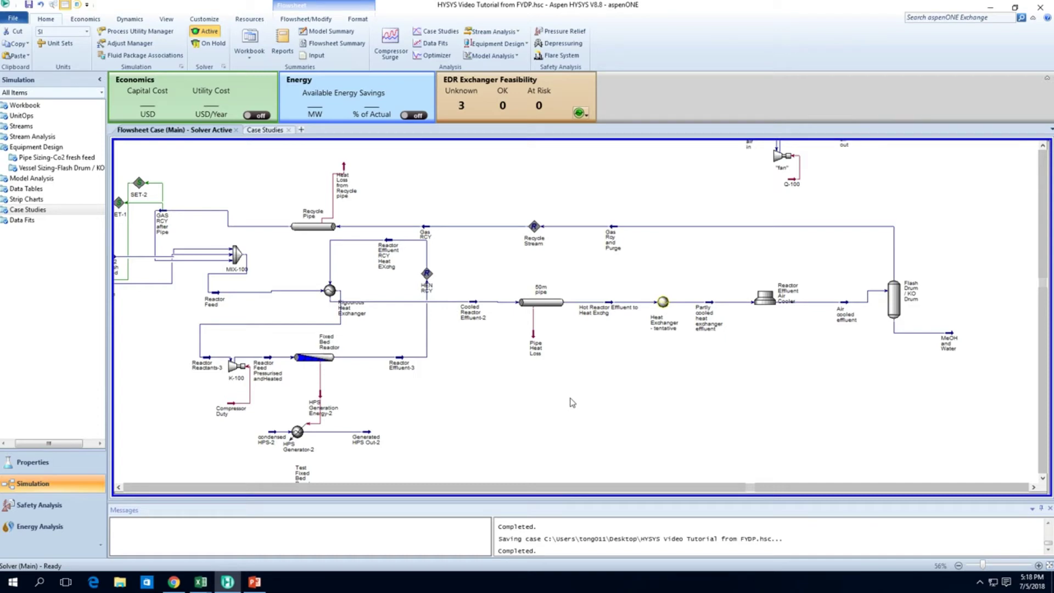
{"action": "scroll", "coordinate": [572, 402], "scroll_direction": "down", "scroll_amount": 3}
{"action": "scroll", "coordinate": [521, 420], "scroll_direction": "down", "scroll_amount": 1}
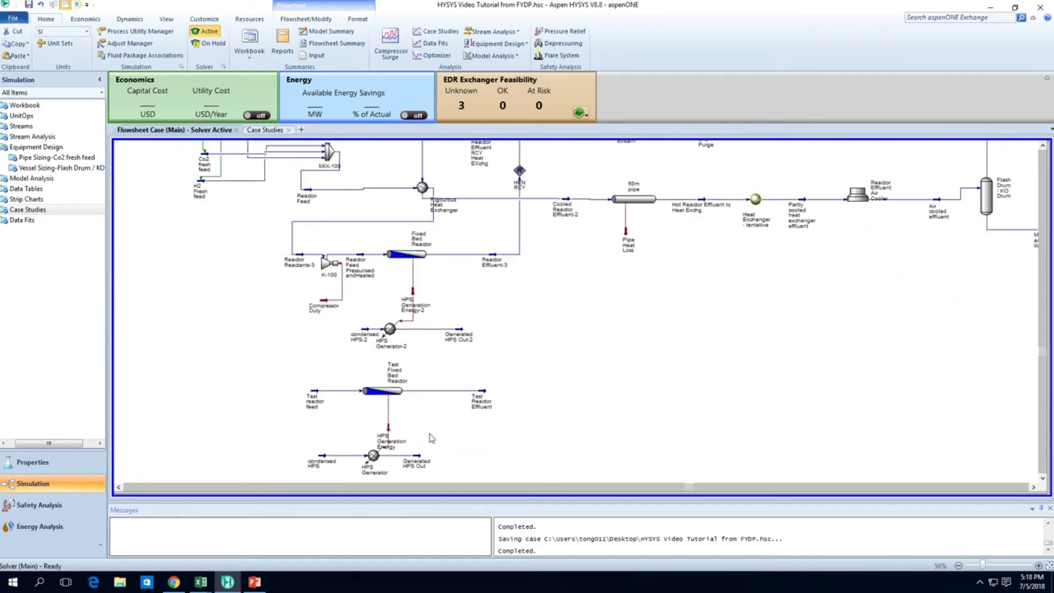
{"action": "scroll", "coordinate": [431, 439], "scroll_direction": "left", "scroll_amount": 3}
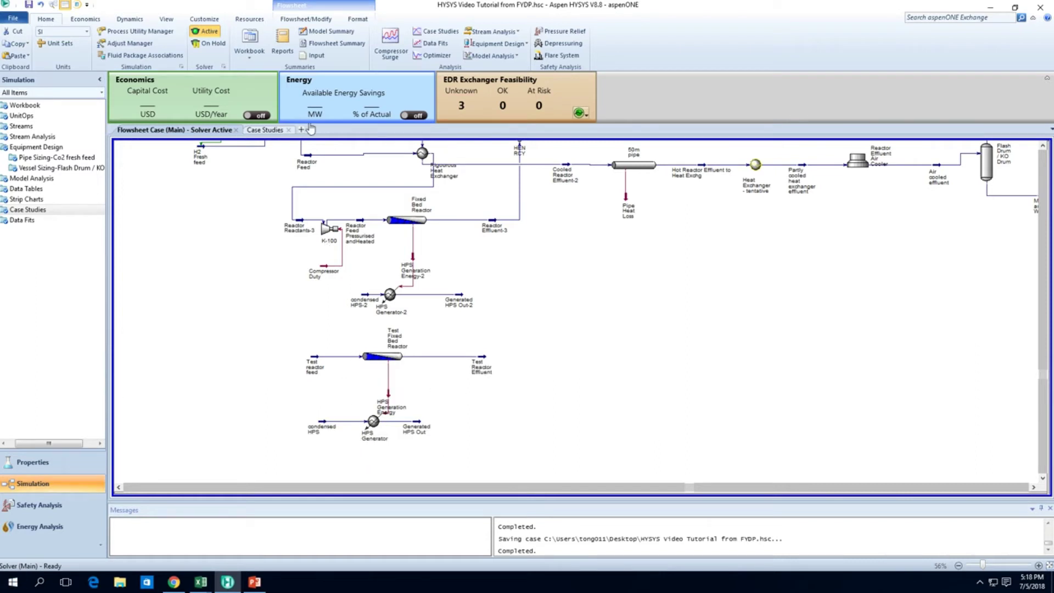
{"action": "left_click", "coordinate": [269, 131]}
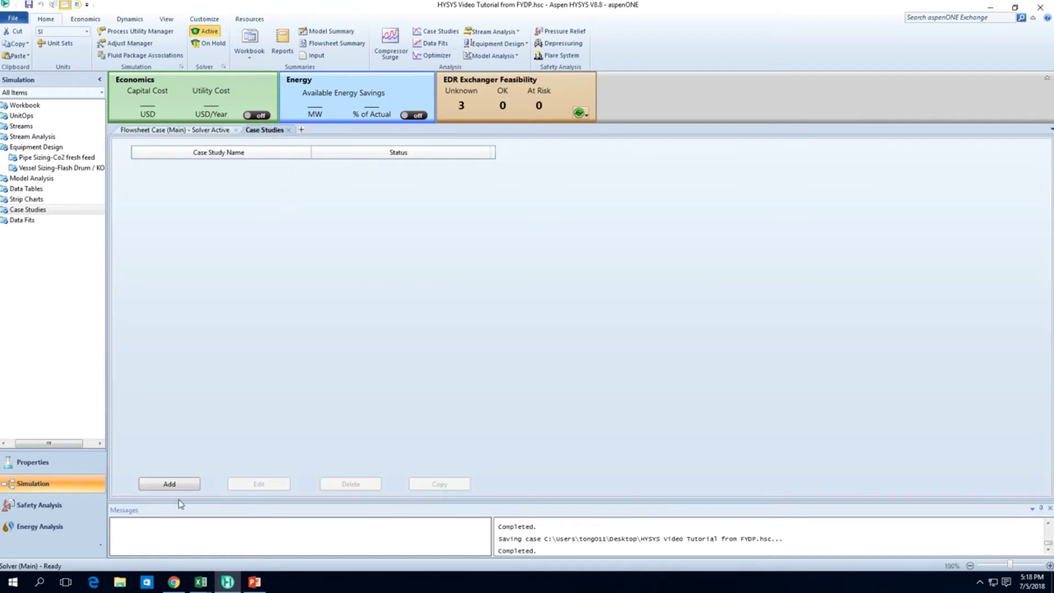
{"action": "left_click", "coordinate": [288, 130]}
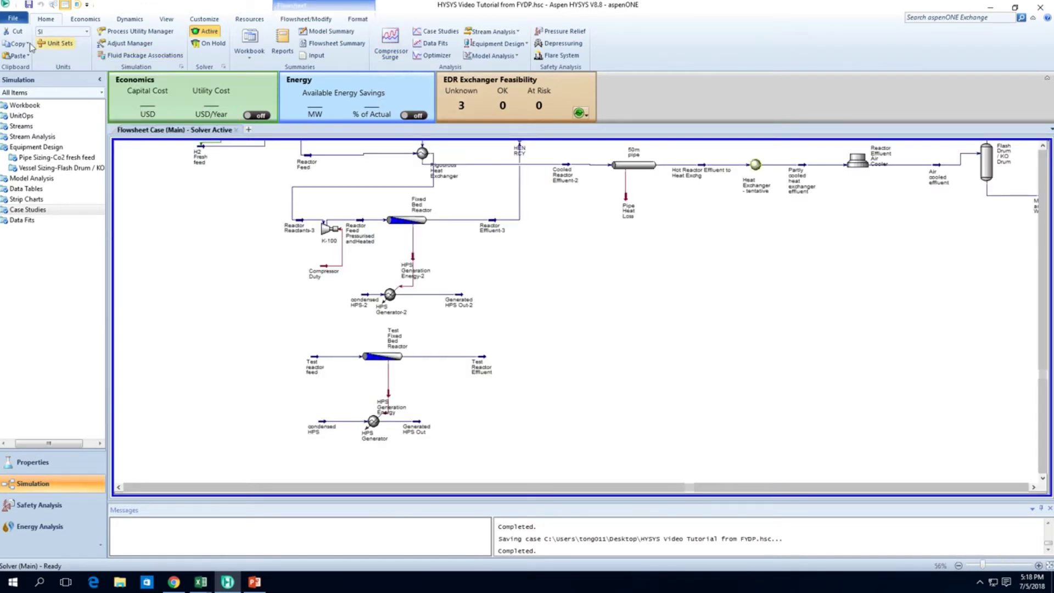
{"action": "left_click", "coordinate": [437, 31]}
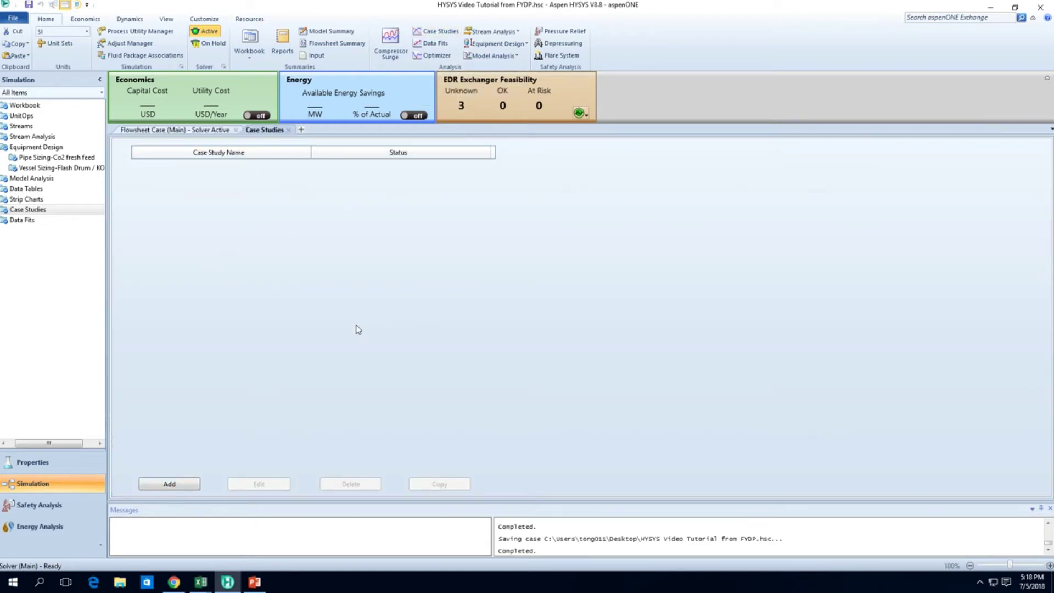
{"action": "left_click", "coordinate": [174, 484]}
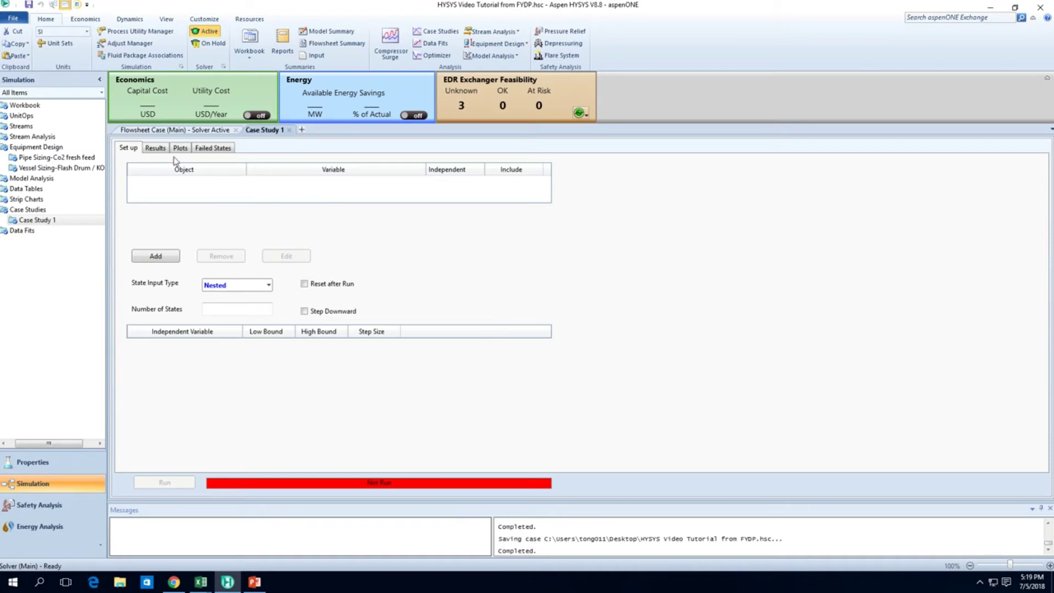
{"action": "left_click", "coordinate": [165, 258]}
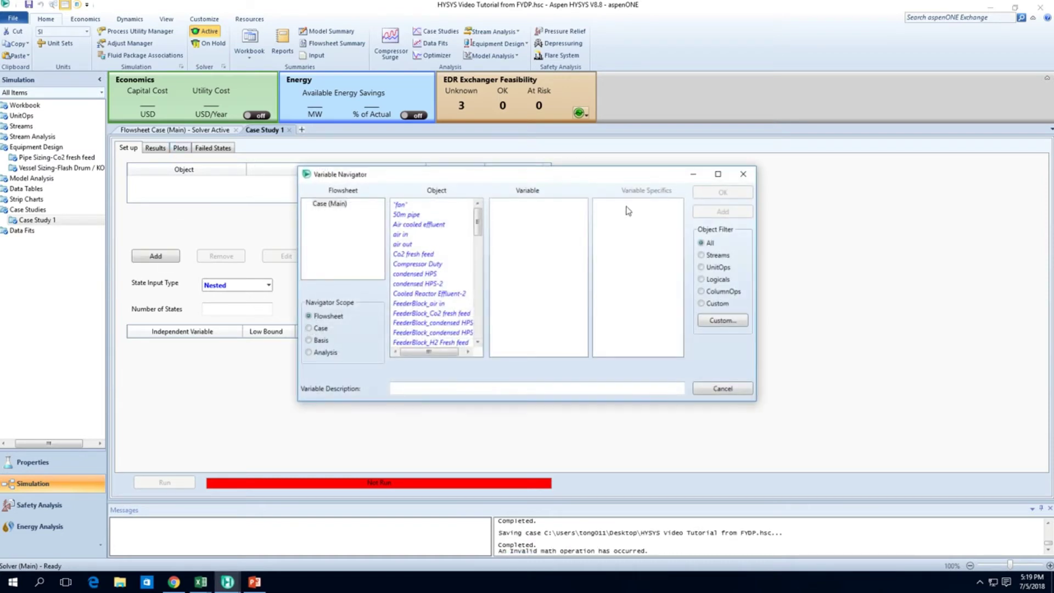
{"action": "left_click", "coordinate": [750, 172]}
{"action": "left_click", "coordinate": [174, 130]}
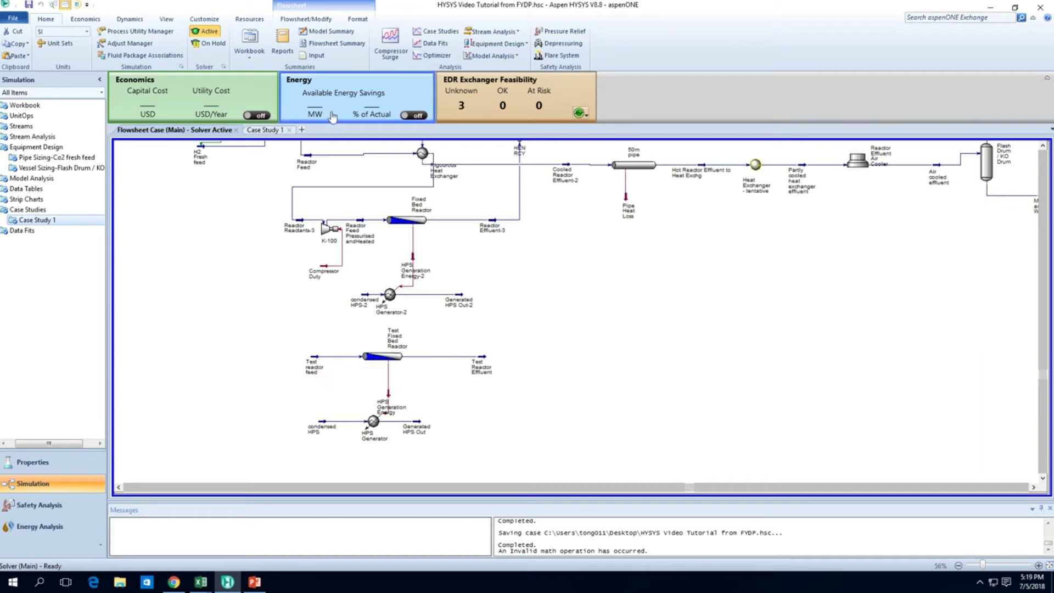
{"action": "left_click", "coordinate": [264, 130]}
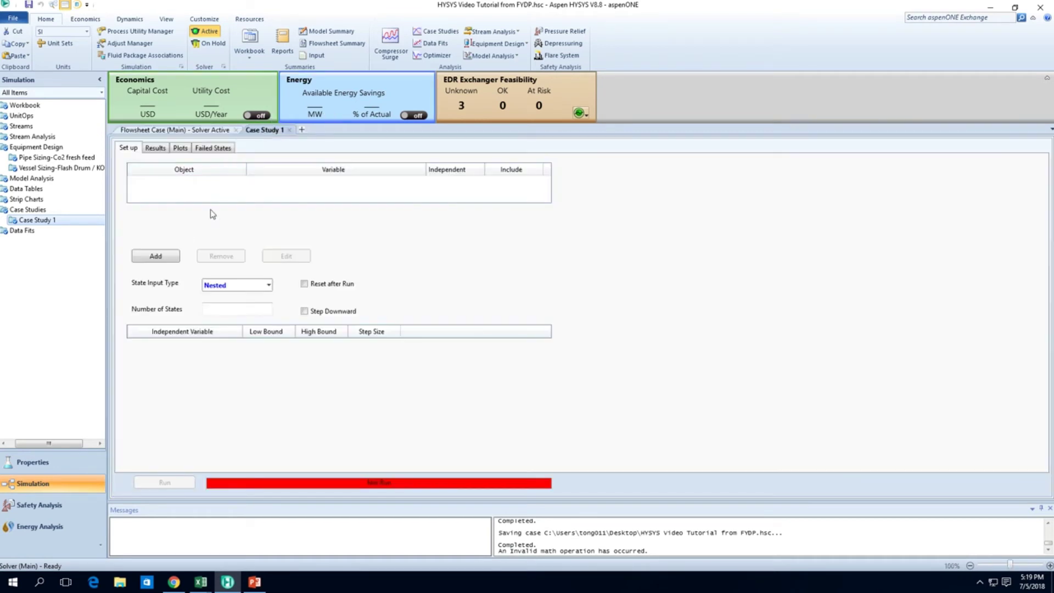
- Add the Temperature of the Test reactor feed stream as a variable in the case study
{"action": "left_click", "coordinate": [159, 255]}
{"action": "left_click_drag", "start_coordinate": [479, 219], "coordinate": [477, 327]}
{"action": "left_click", "coordinate": [434, 332]}
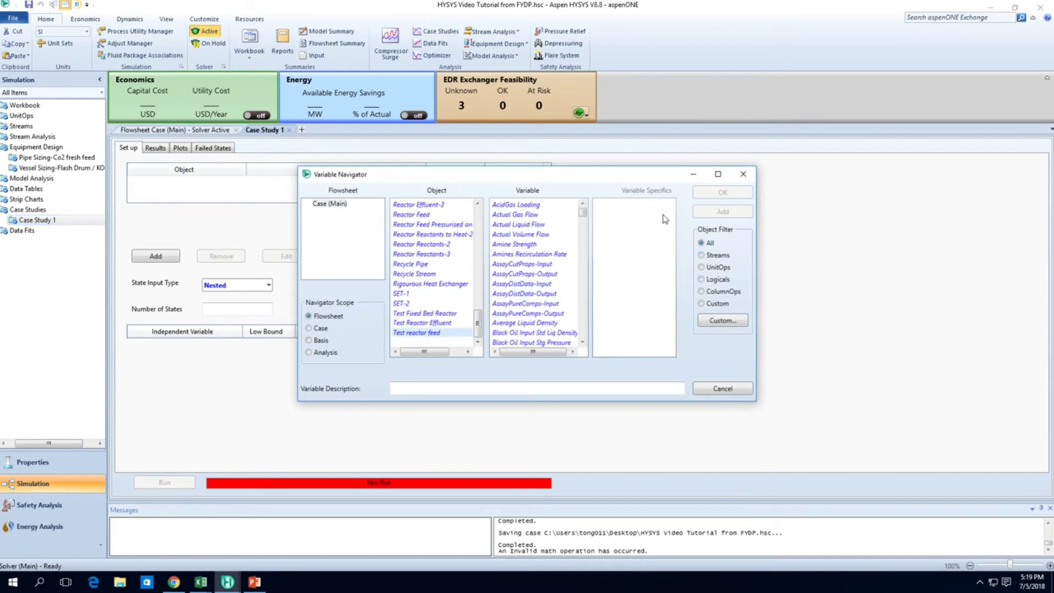
{"action": "left_click_drag", "start_coordinate": [583, 212], "coordinate": [577, 337]}
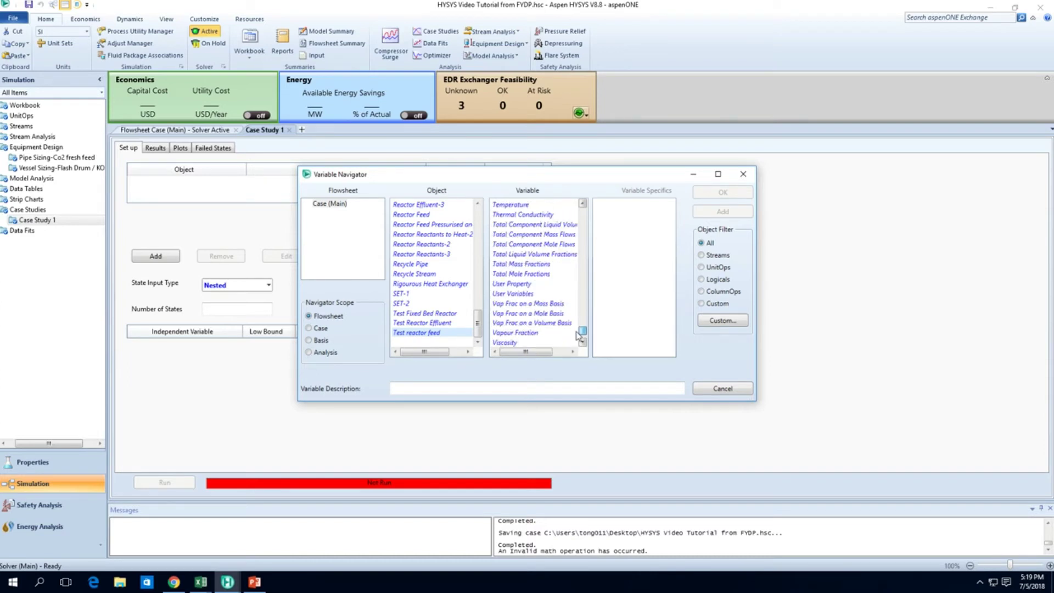
{"action": "left_click", "coordinate": [526, 235]}
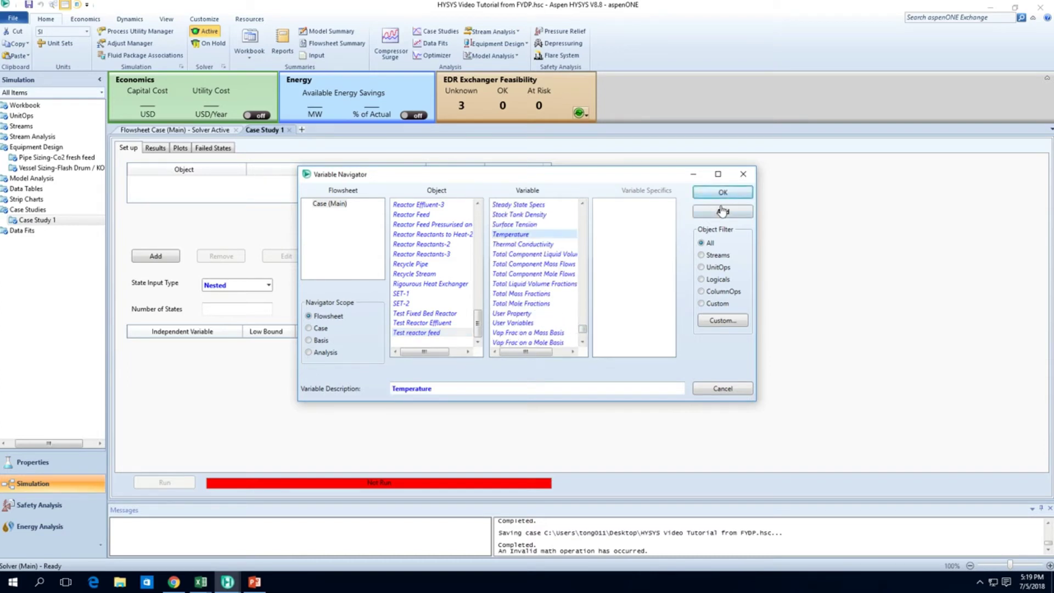
{"action": "left_click", "coordinate": [722, 213]}
{"action": "left_click", "coordinate": [742, 174]}
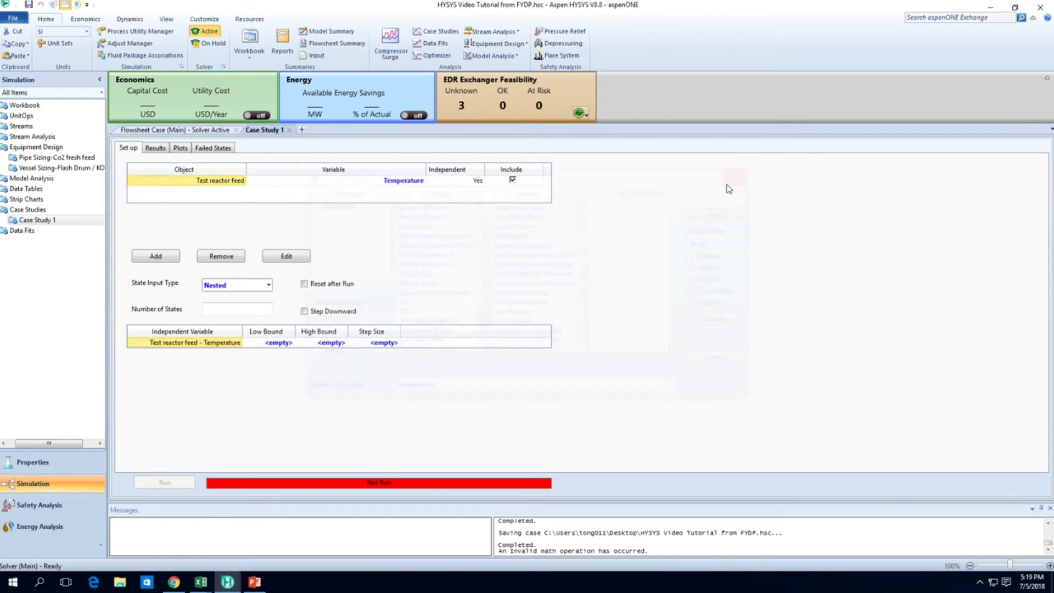
{"action": "left_click", "coordinate": [402, 182]}
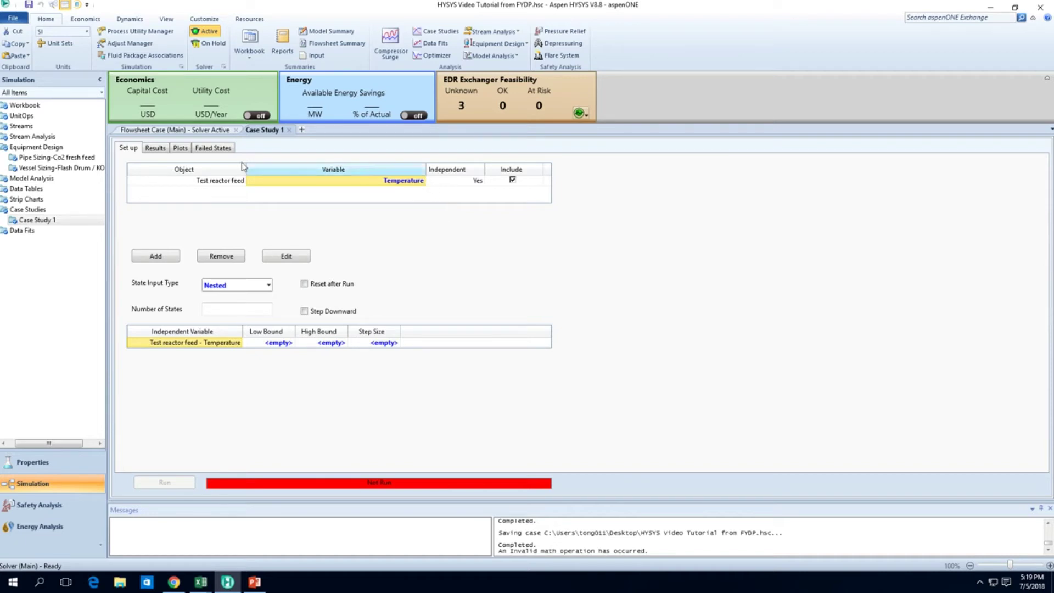
- Check the methanol molar flow in the Test Reactor Effluent stream's composition, closing the stream's window when done
{"action": "left_click", "coordinate": [185, 131]}
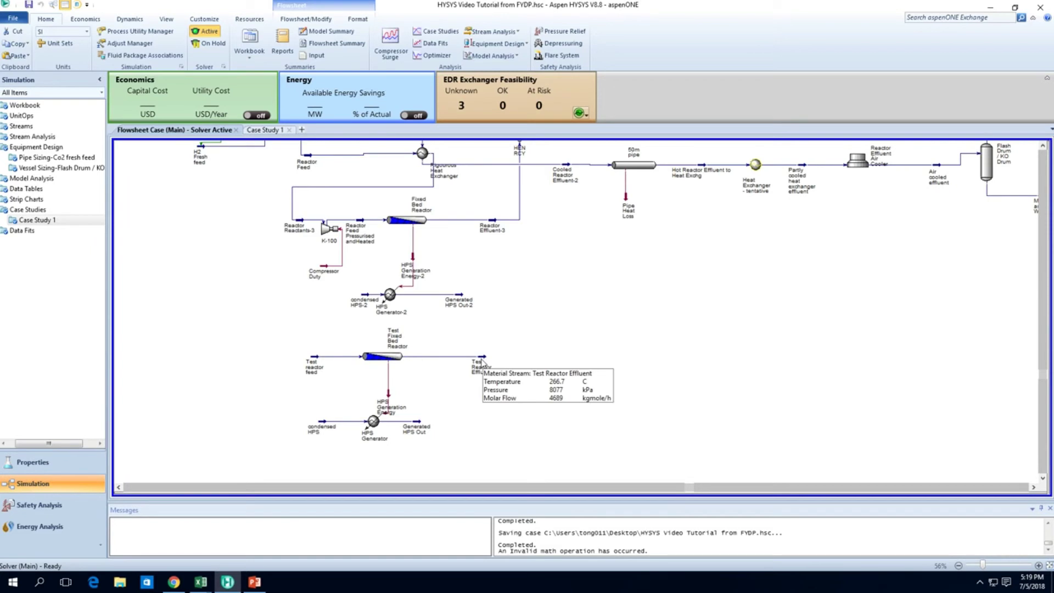
{"action": "double_click", "coordinate": [483, 363]}
{"action": "left_click", "coordinate": [98, 127]}
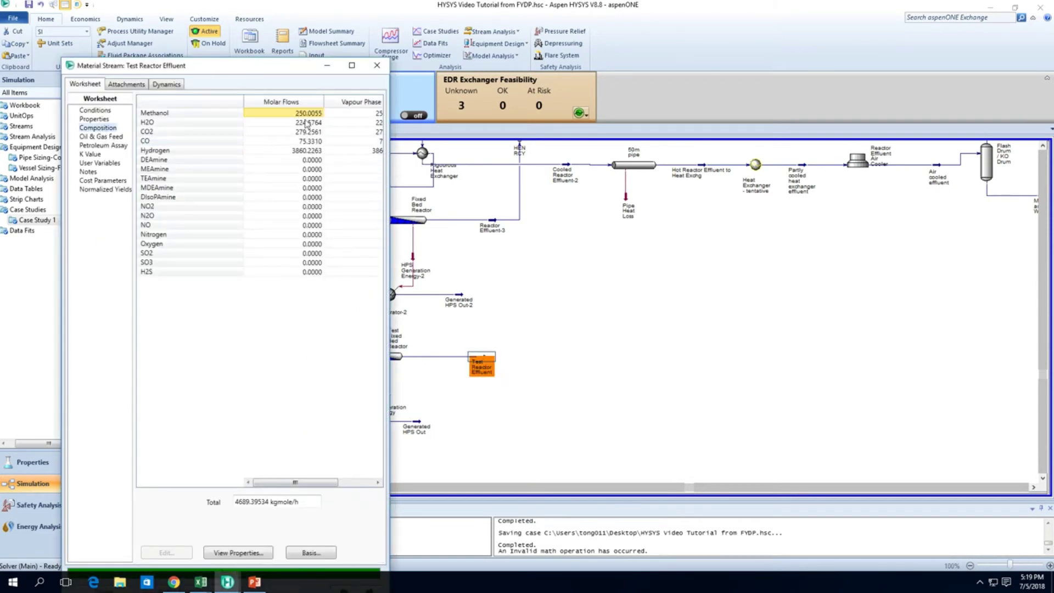
{"action": "mouse_move", "coordinate": [306, 118]}
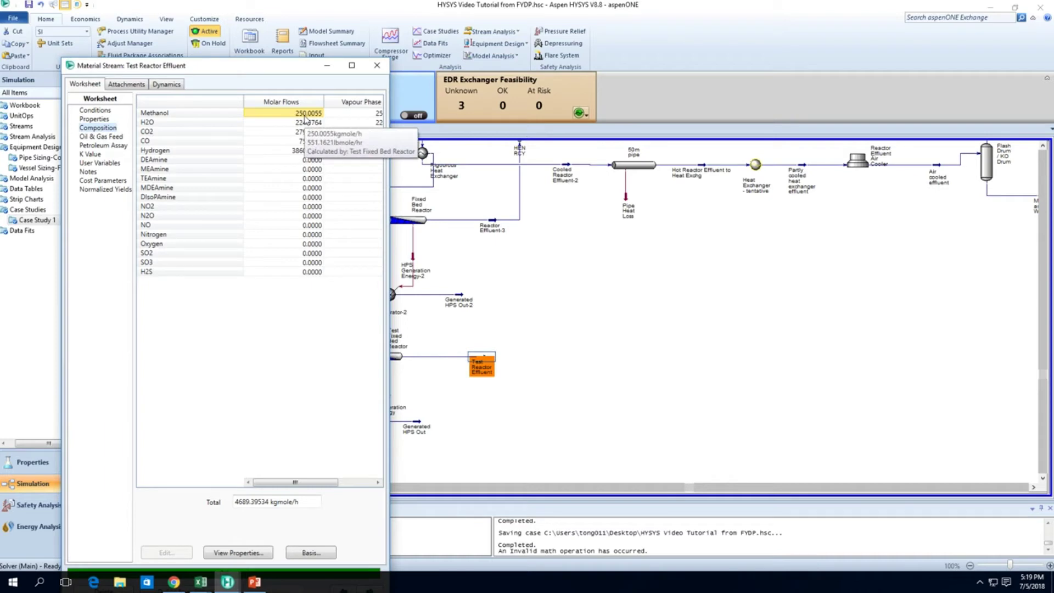
{"action": "left_click", "coordinate": [378, 65]}
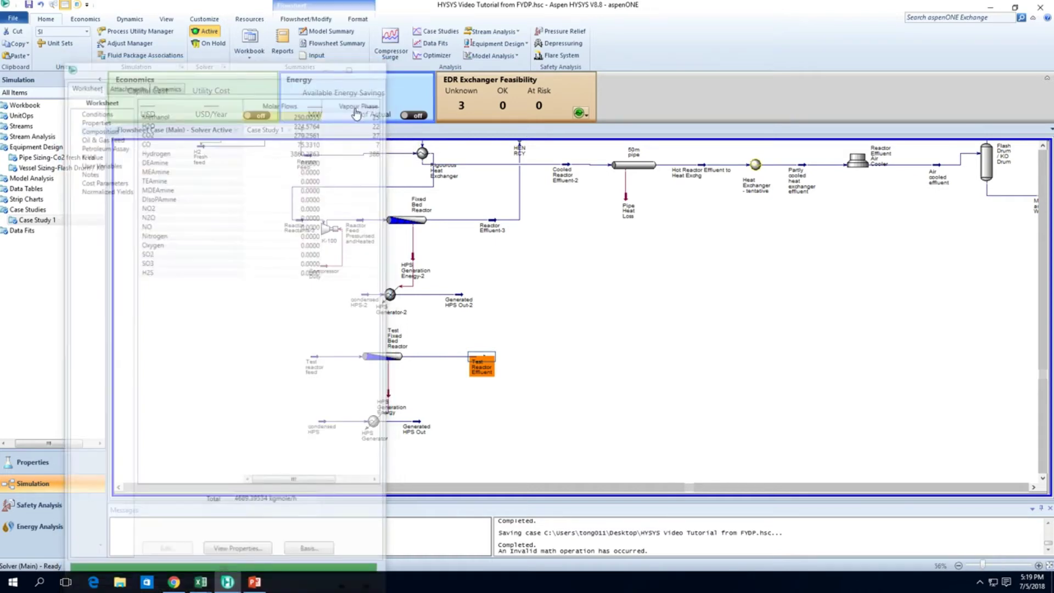
{"action": "left_click", "coordinate": [265, 130]}
{"action": "left_click", "coordinate": [155, 256]}
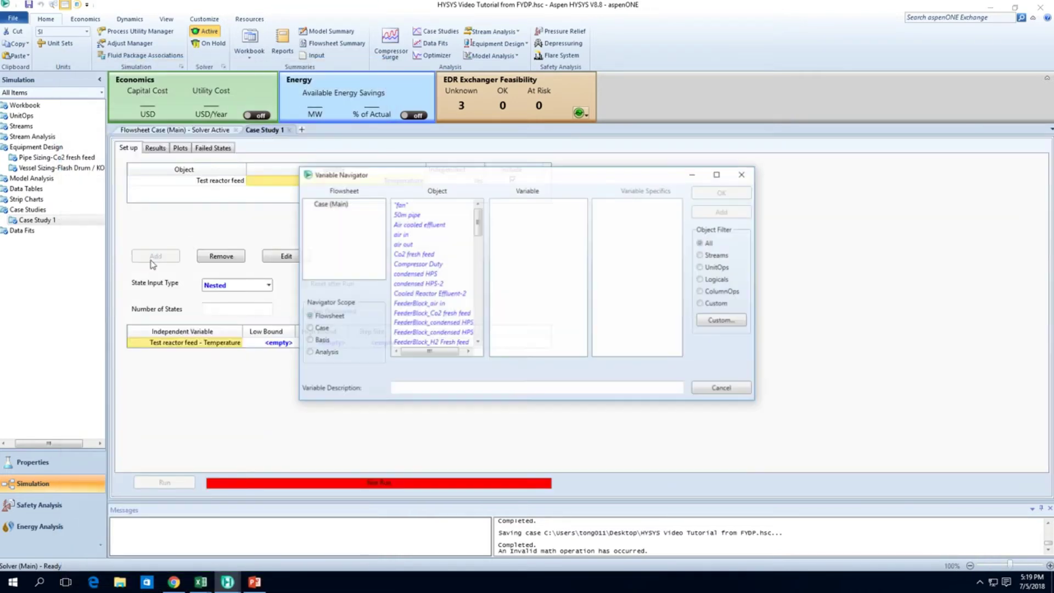
{"action": "left_click_drag", "start_coordinate": [476, 226], "coordinate": [483, 273]}
{"action": "mouse_move", "coordinate": [485, 265]}
{"action": "left_mouse_down"}
{"action": "mouse_move", "coordinate": [480, 322]}
{"action": "mouse_move", "coordinate": [488, 254]}
{"action": "left_mouse_up"}
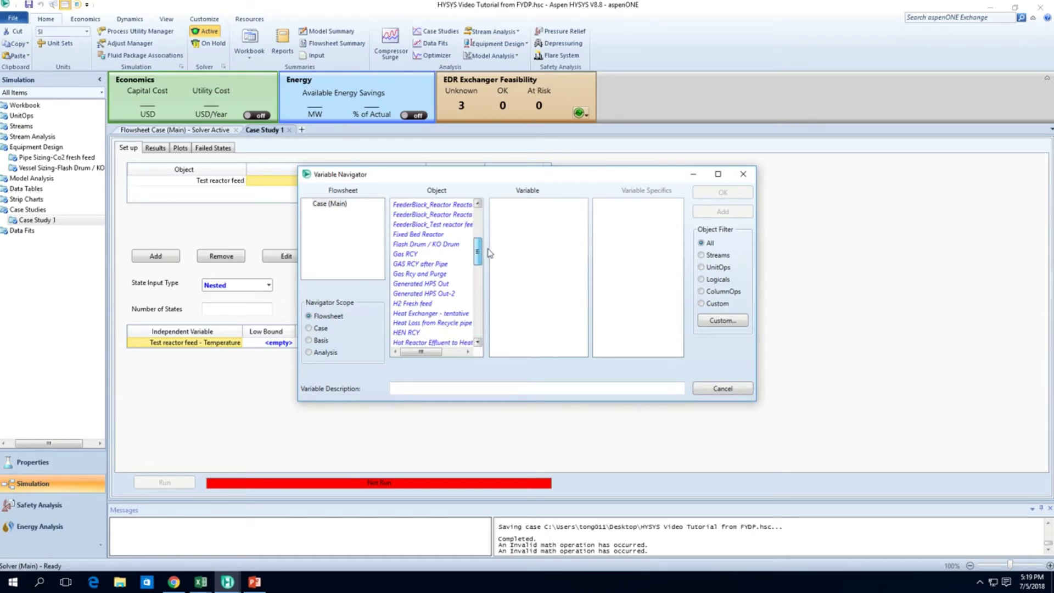
{"action": "left_click", "coordinate": [743, 173]}
{"action": "left_click", "coordinate": [202, 130]}
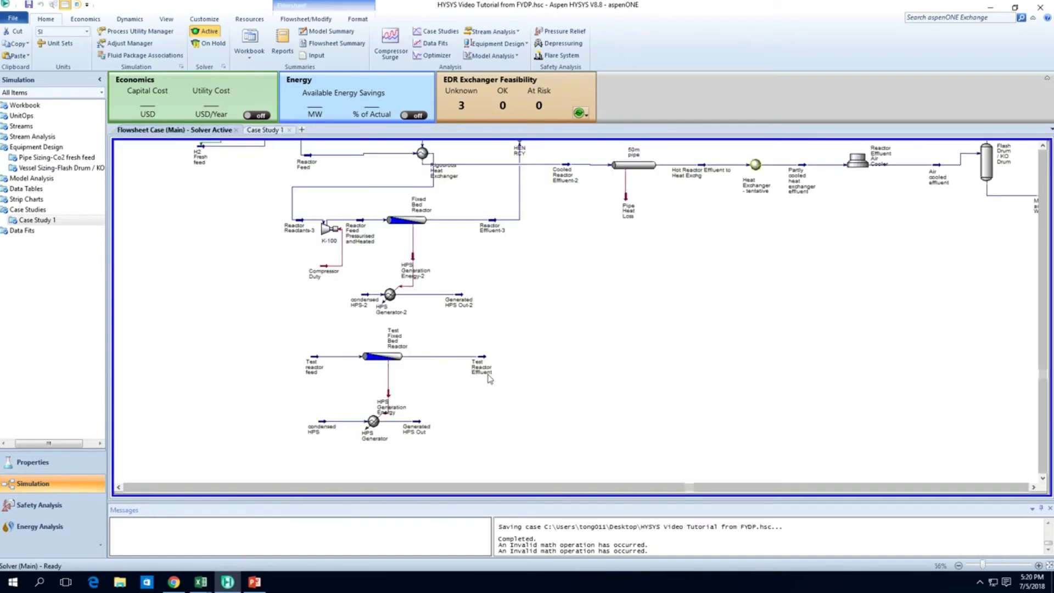
{"action": "left_click", "coordinate": [261, 131]}
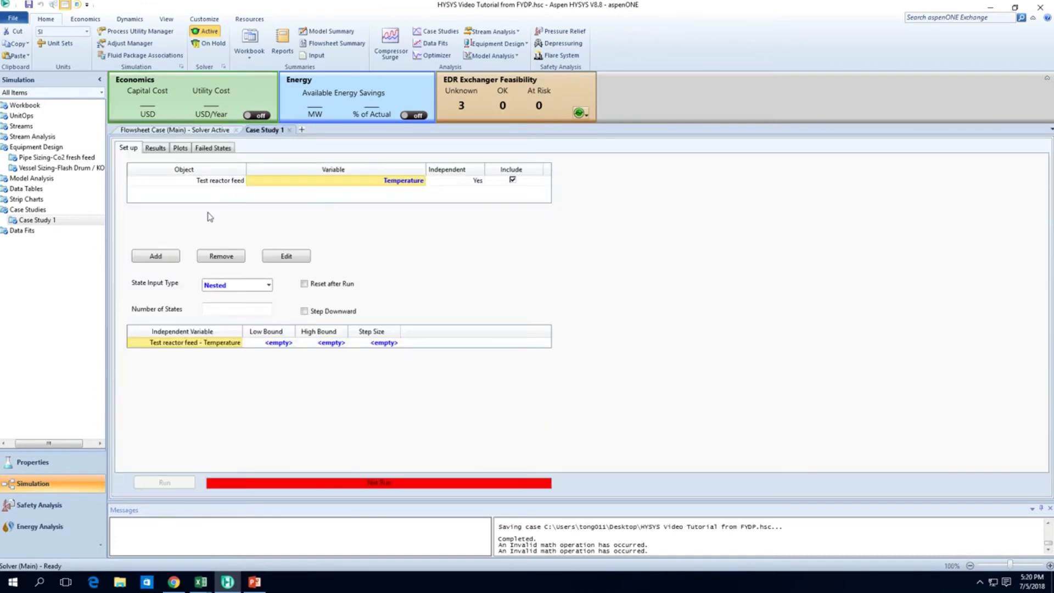
- Add the Test Reactor Effluent's Master Comp Molar Flow for Methanol as a variable in the case study
{"action": "left_click", "coordinate": [156, 255]}
{"action": "left_click_drag", "start_coordinate": [477, 220], "coordinate": [472, 341]}
{"action": "left_click", "coordinate": [431, 322]}
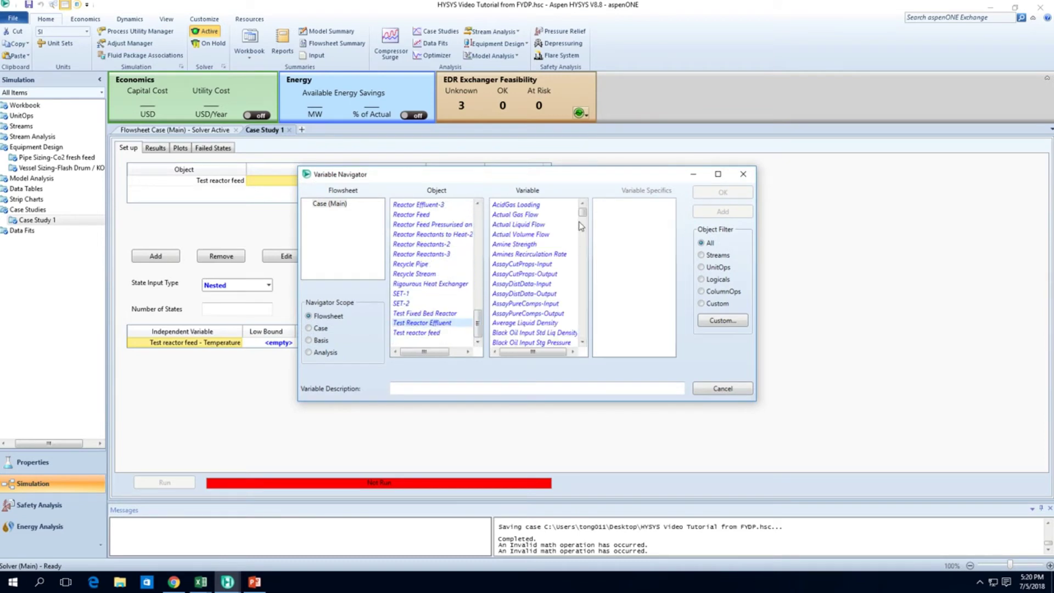
{"action": "left_click_drag", "start_coordinate": [582, 212], "coordinate": [582, 277]}
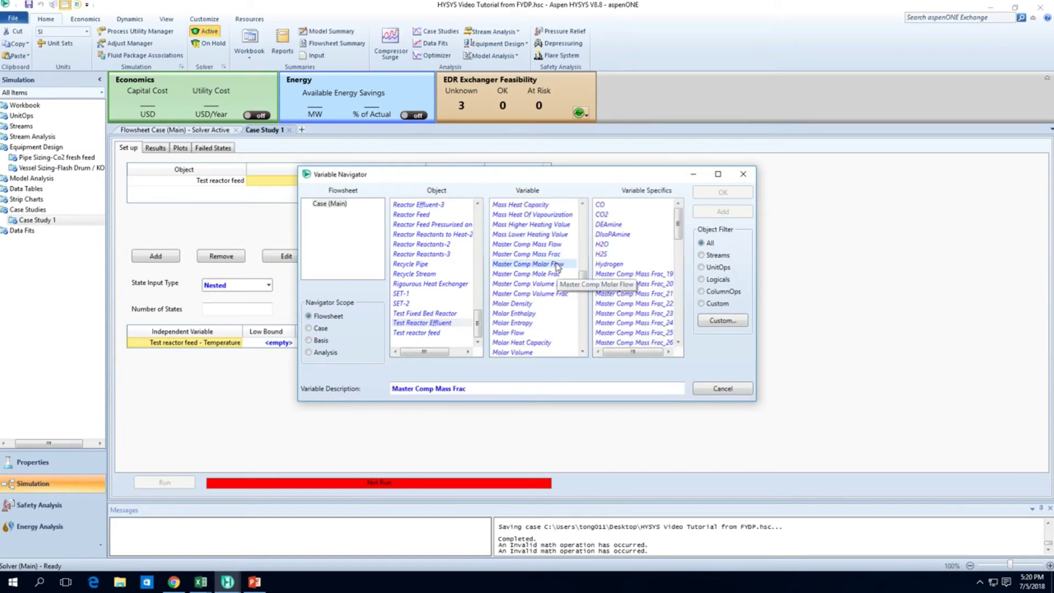
{"action": "left_click", "coordinate": [558, 266]}
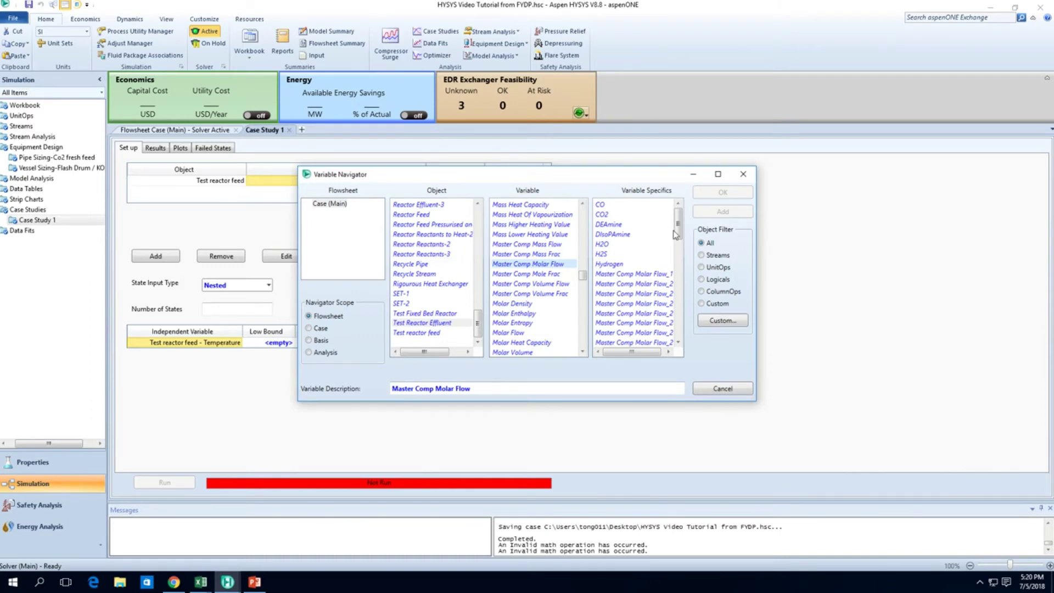
{"action": "left_click_drag", "start_coordinate": [679, 228], "coordinate": [671, 330]}
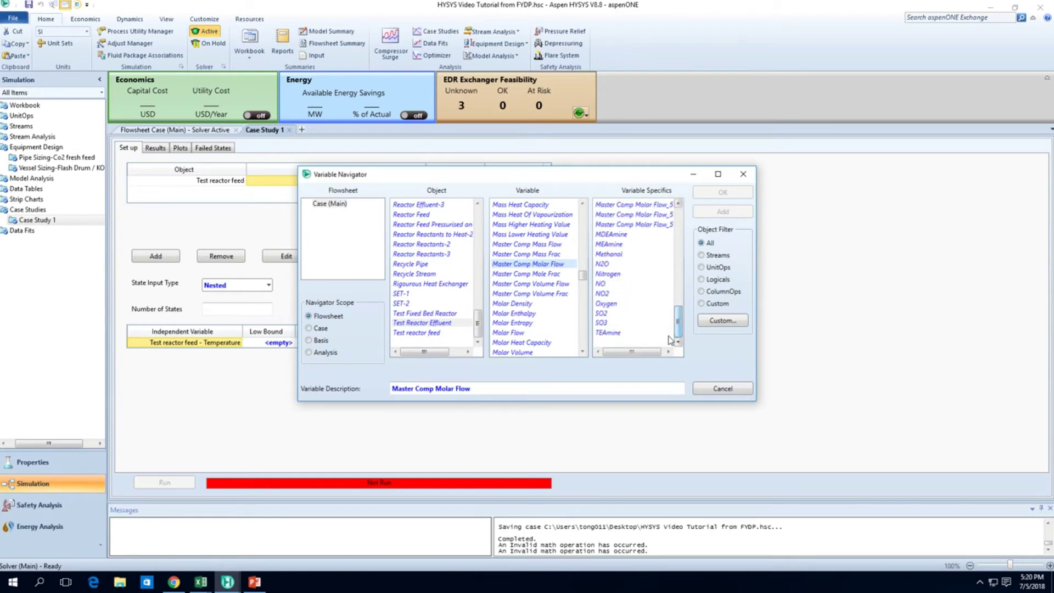
{"action": "left_click", "coordinate": [632, 264]}
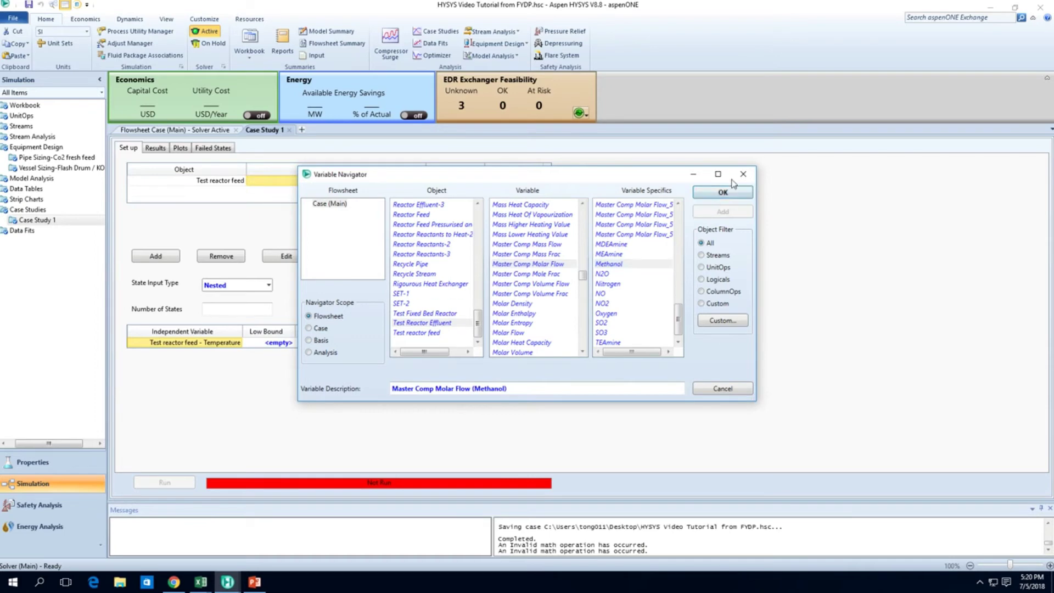
{"action": "left_click", "coordinate": [722, 192]}
{"action": "left_click", "coordinate": [393, 191]}
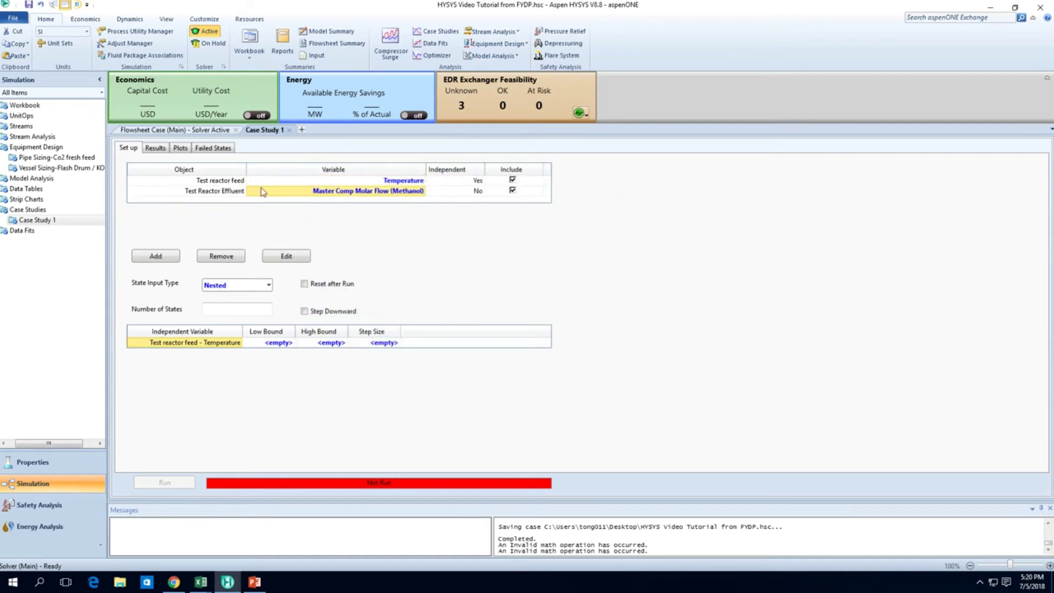
- Set the feed temperature range to a low bound of 200 C and a high bound of 280 C, with a step size of 5 C
{"action": "left_click", "coordinate": [185, 130]}
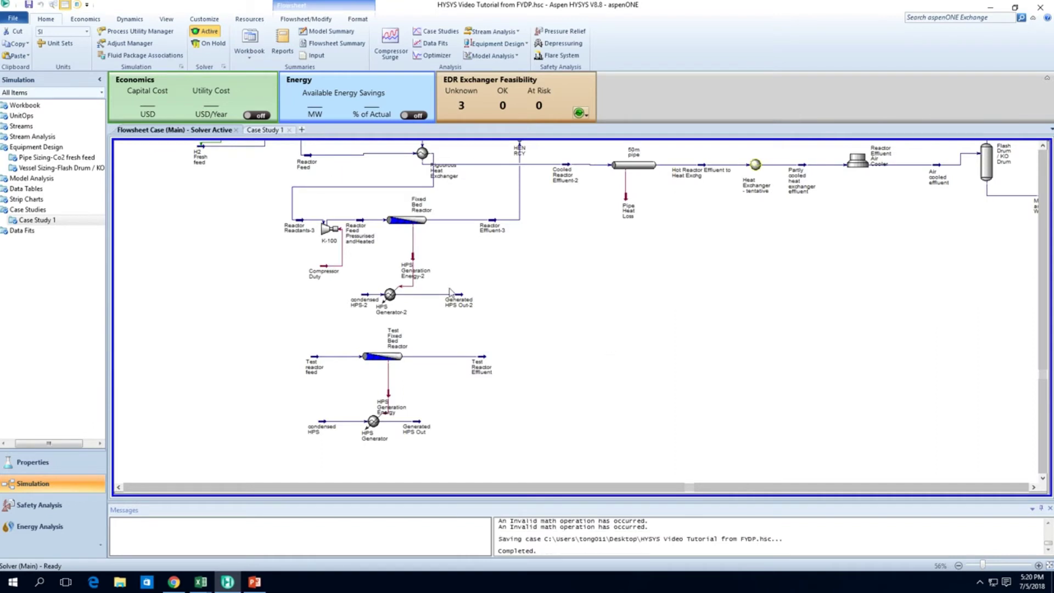
{"action": "left_click", "coordinate": [277, 130]}
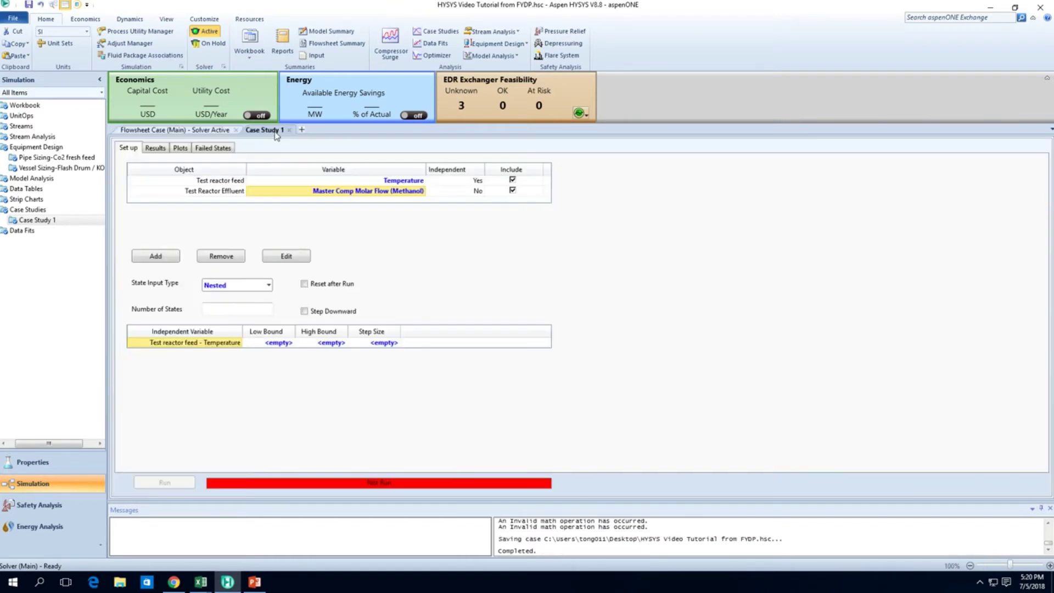
{"action": "left_click", "coordinate": [269, 345]}
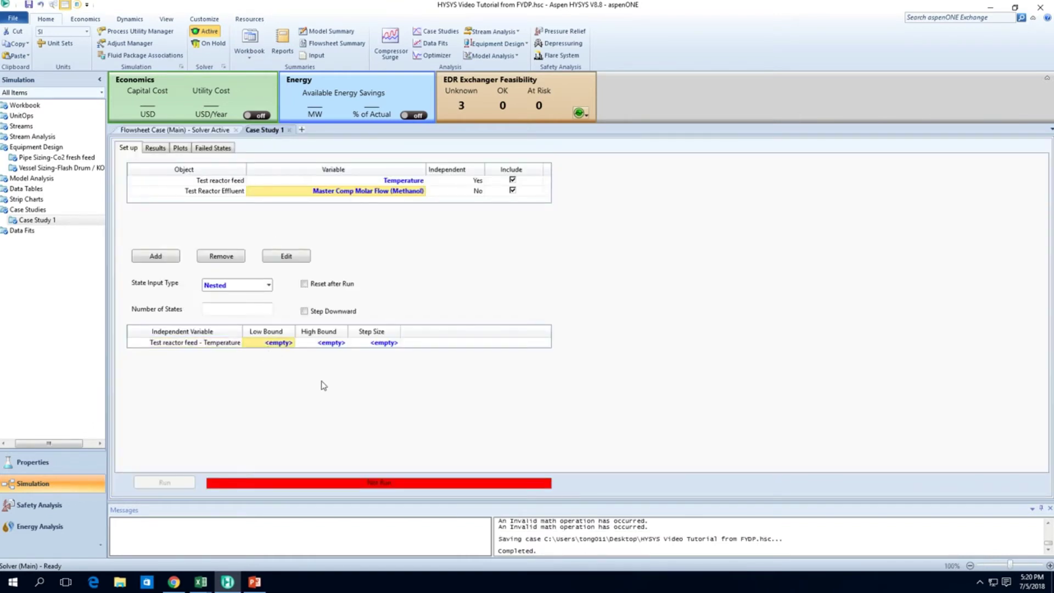
{"action": "type", "text": "20"}
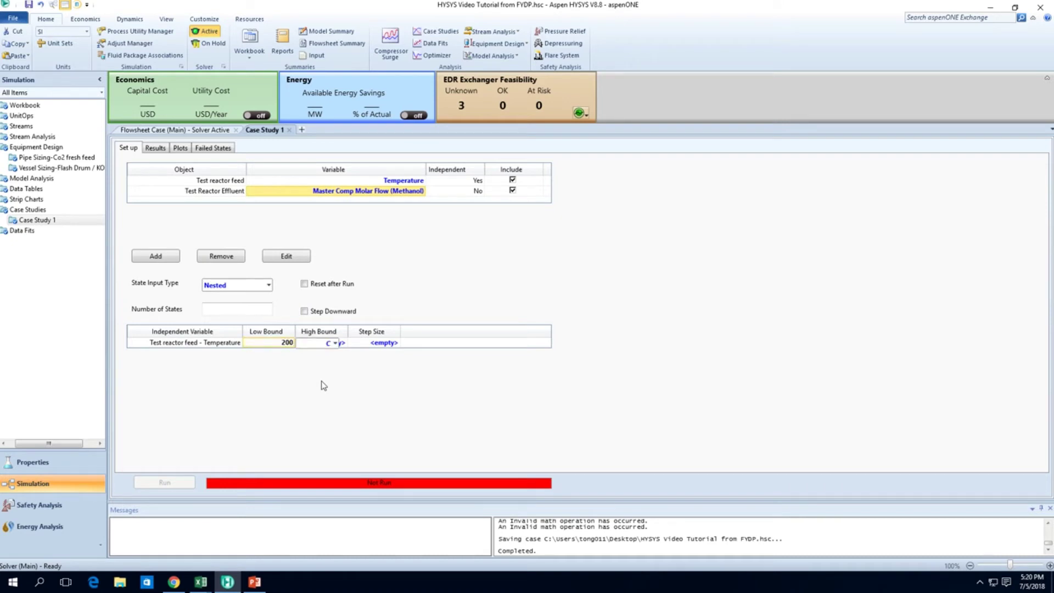
{"action": "type", "text": "0"}
{"action": "key", "text": "Return"}
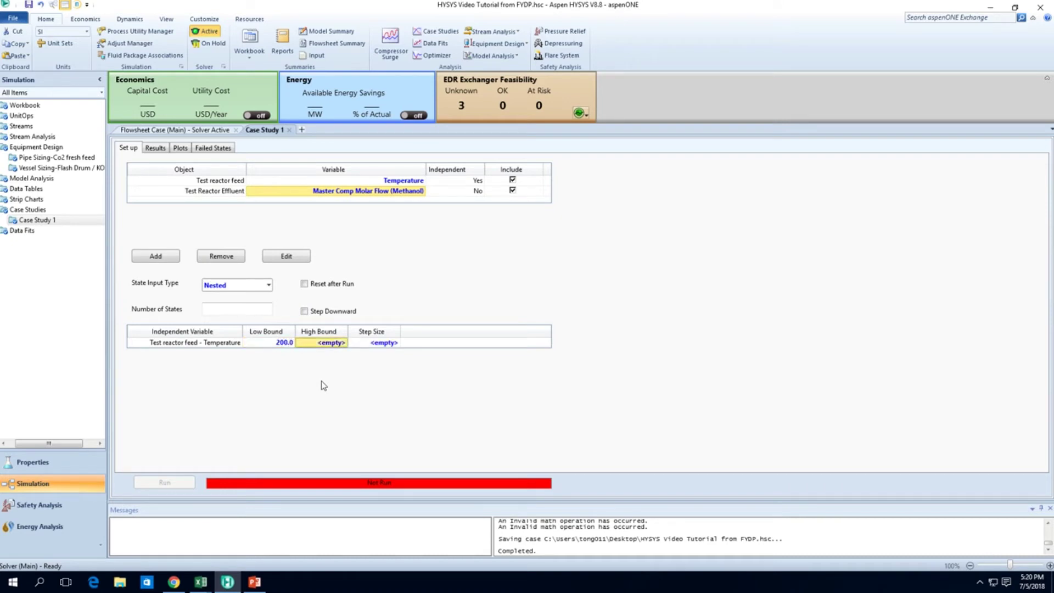
{"action": "type", "text": "278"}
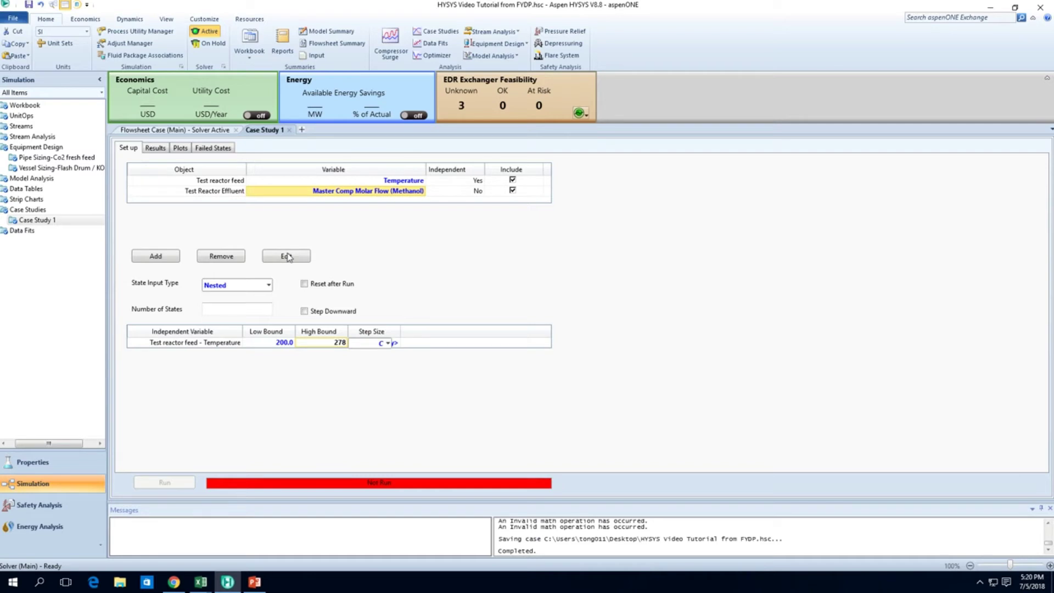
{"action": "key", "text": "Return"}
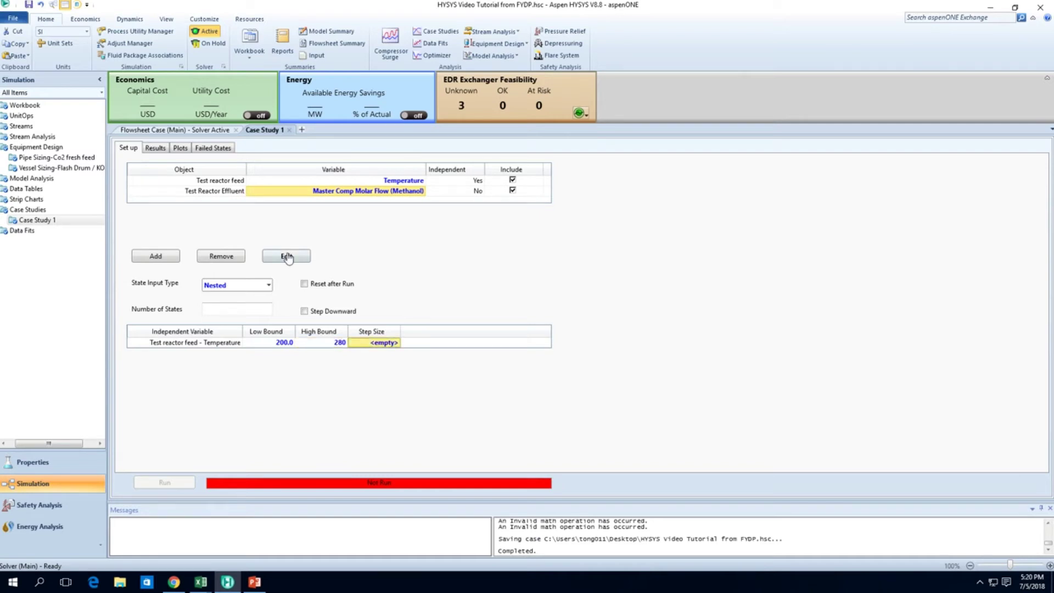
{"action": "type", "text": "5"}
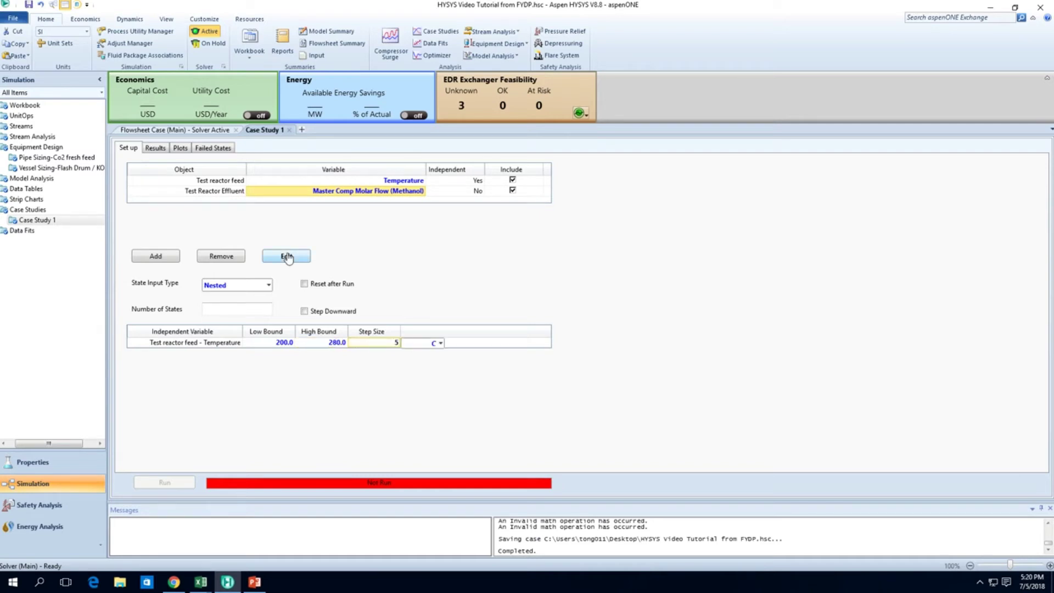
{"action": "key", "text": "Return"}
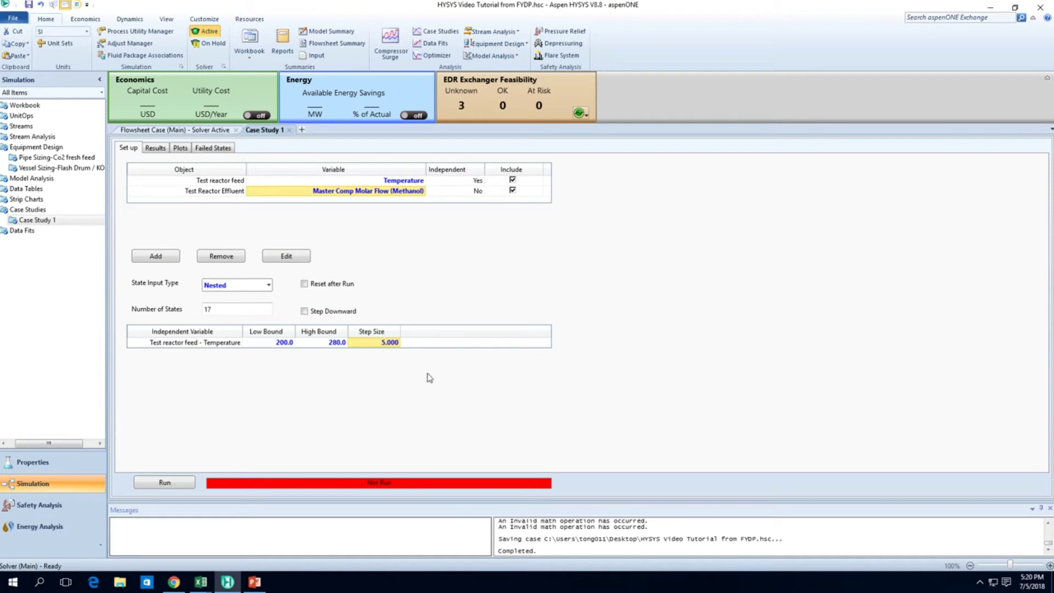
- Set the feed temperature step size to 1 C and run the case study
{"action": "left_click", "coordinate": [392, 347]}
{"action": "type", "text": "1"}
{"action": "key", "text": "Return"}
{"action": "left_click", "coordinate": [173, 487]}
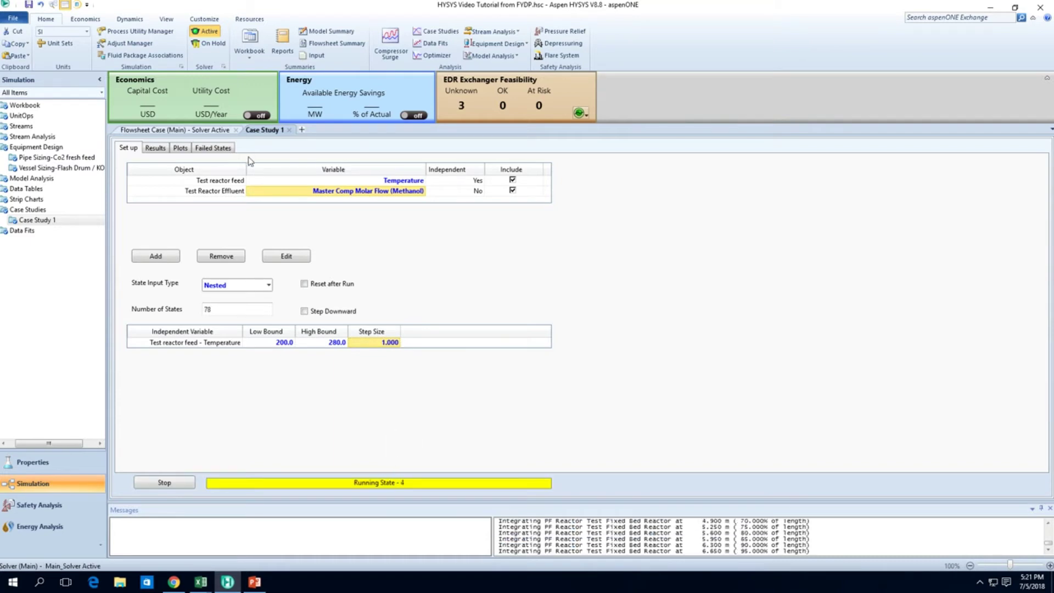
- Show the case study results as a transposed table and review the methanol molar flow against feed temperature across the states
{"action": "left_click", "coordinate": [150, 149]}
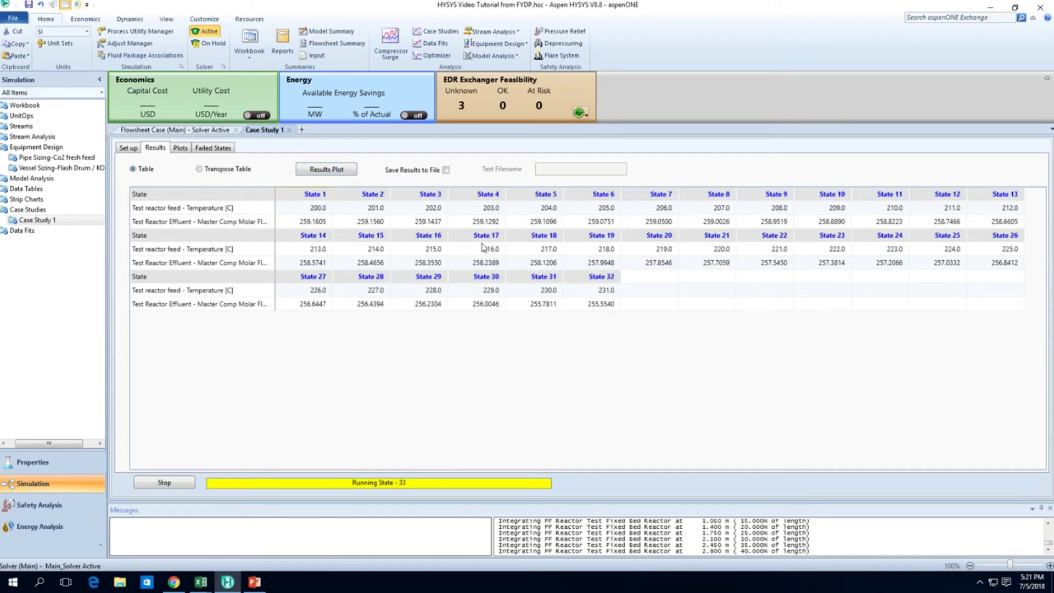
{"action": "left_click_drag", "start_coordinate": [431, 209], "coordinate": [662, 279]}
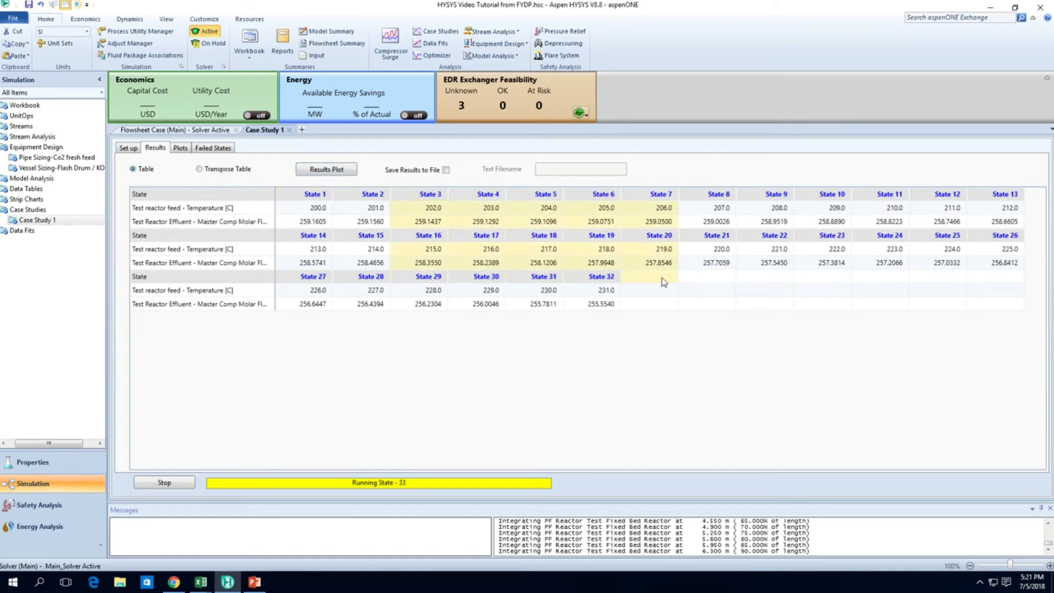
{"action": "left_click", "coordinate": [237, 168]}
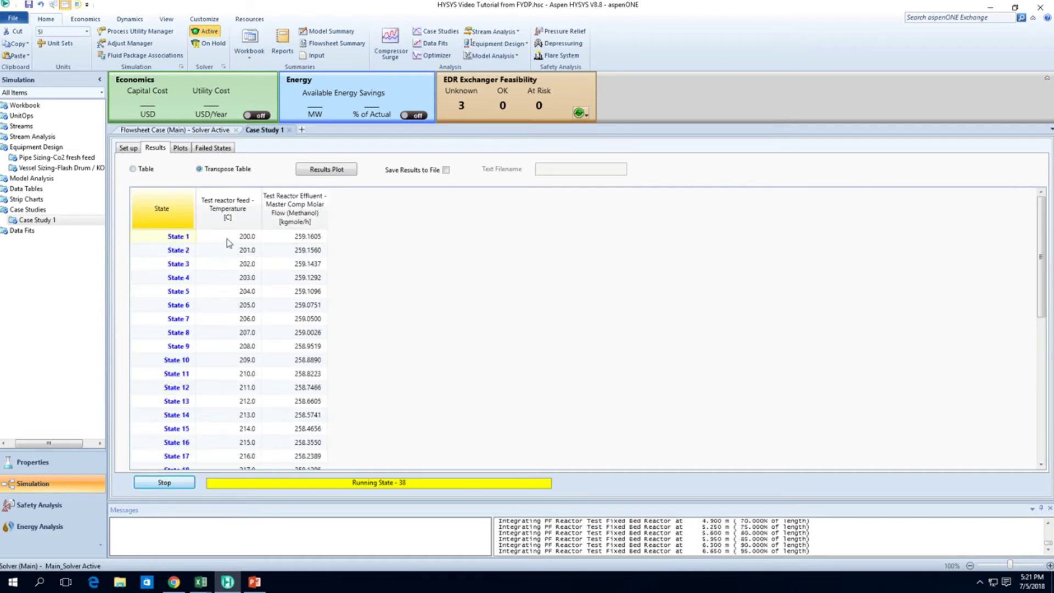
{"action": "left_click_drag", "start_coordinate": [229, 242], "coordinate": [317, 437]}
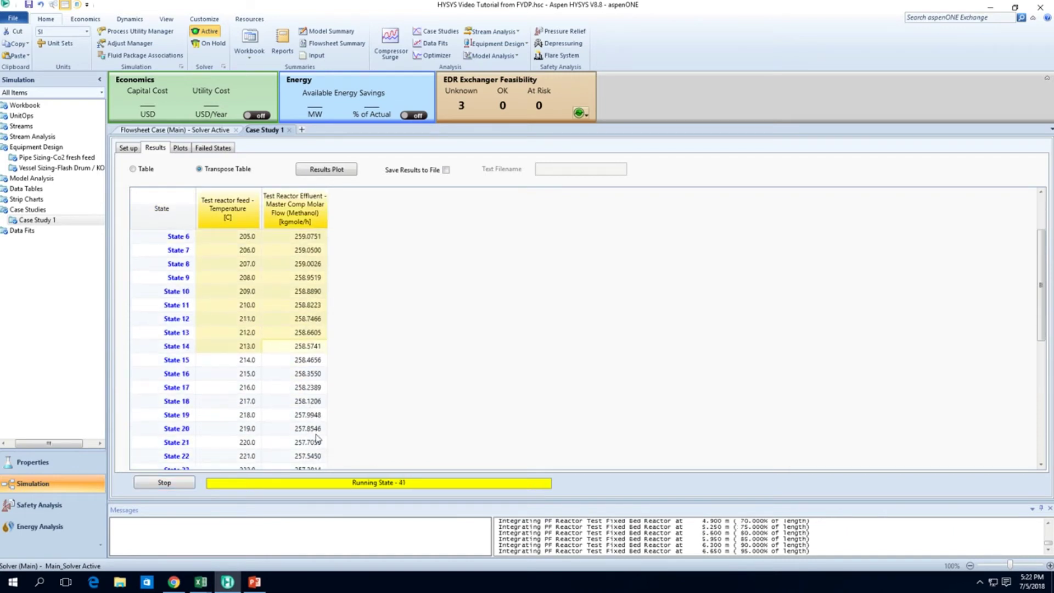
{"action": "scroll", "coordinate": [316, 438], "scroll_direction": "down", "scroll_amount": 3}
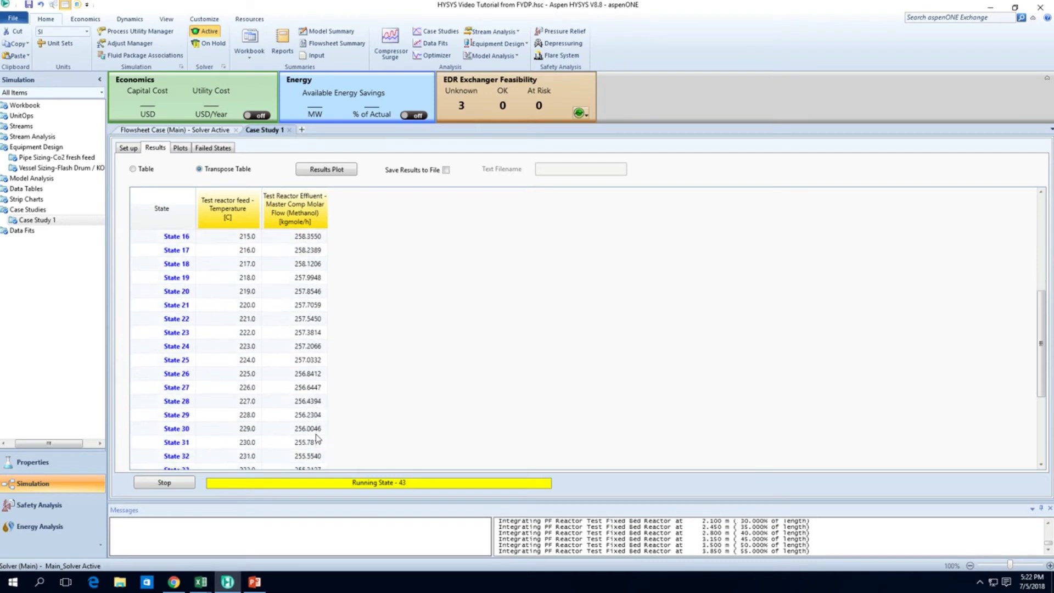
{"action": "scroll", "coordinate": [317, 437], "scroll_direction": "down", "scroll_amount": 4}
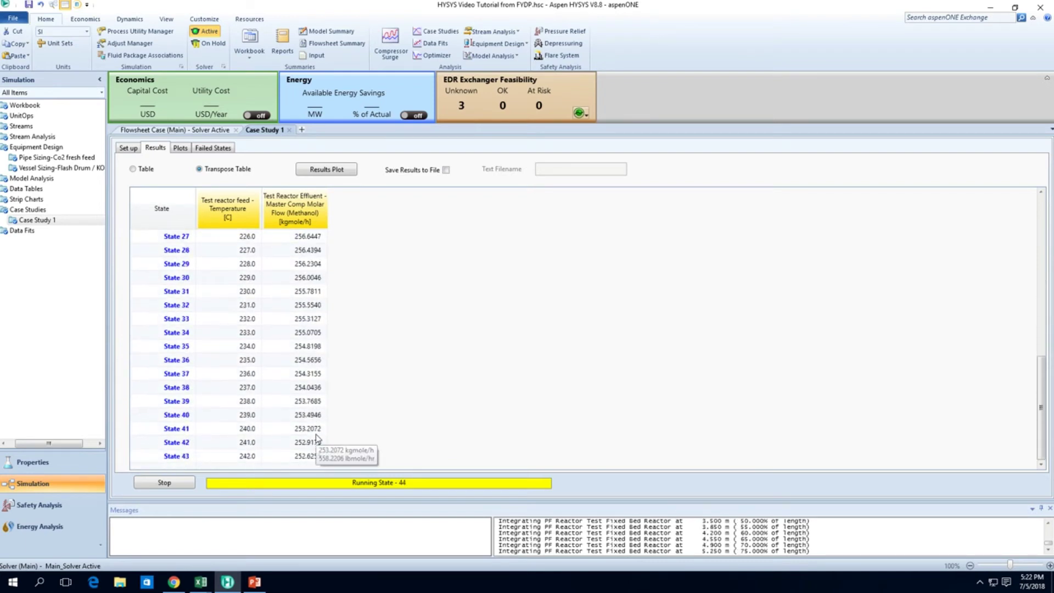
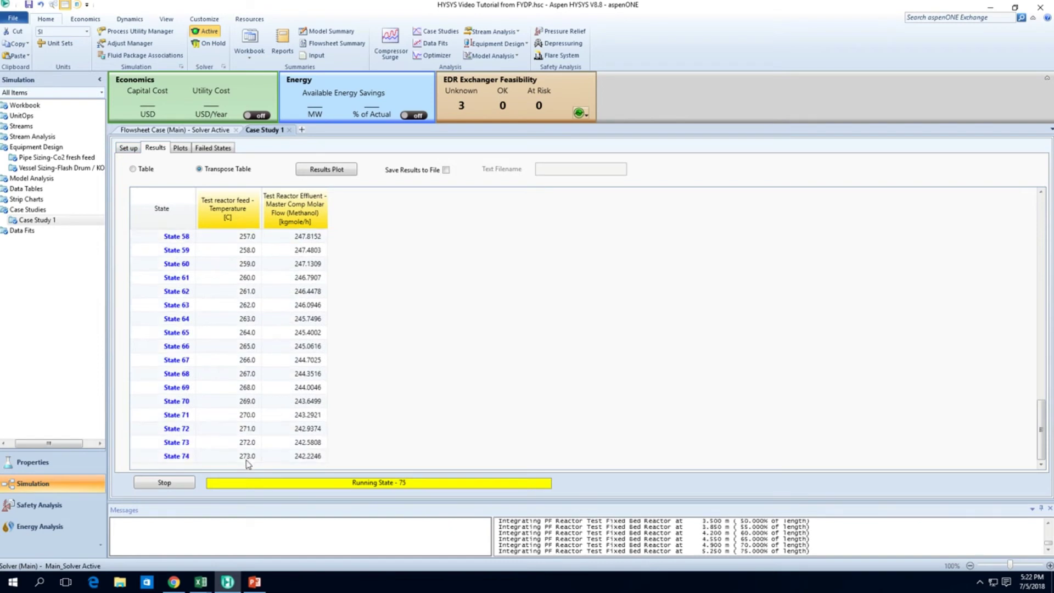
- Select and copy the entire case study results table with all states, feed temperatures and methanol molar flows
{"action": "left_click_drag", "start_coordinate": [247, 461], "coordinate": [305, 359]}
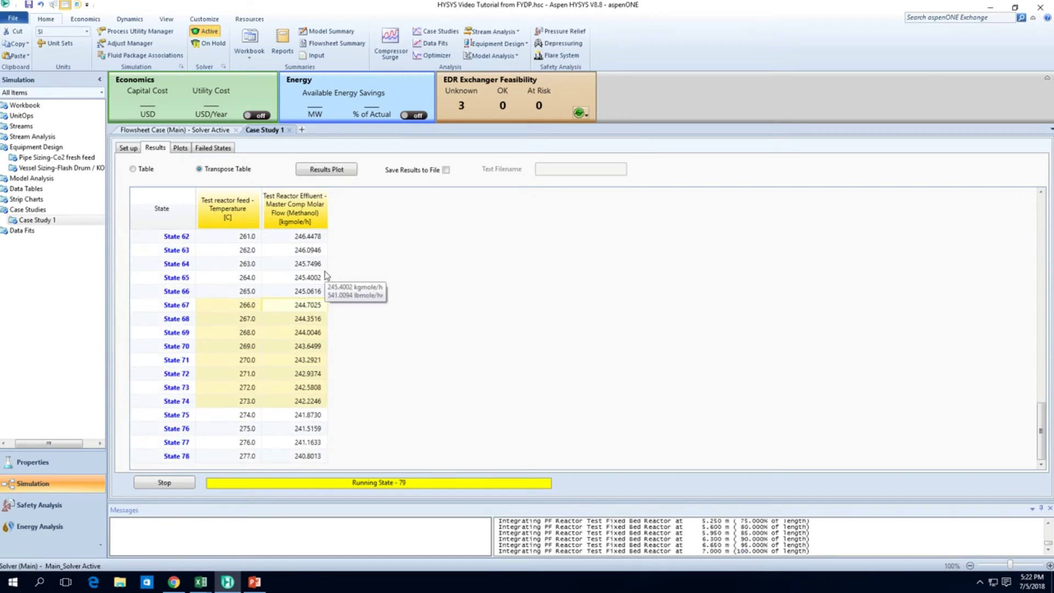
{"action": "left_click", "coordinate": [245, 243]}
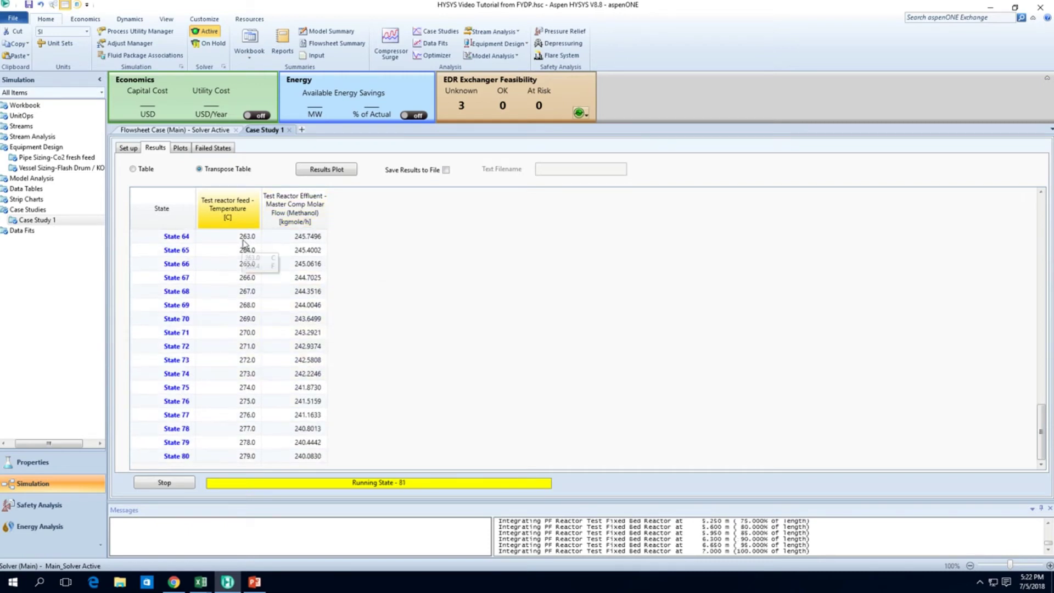
{"action": "left_click", "coordinate": [234, 372]}
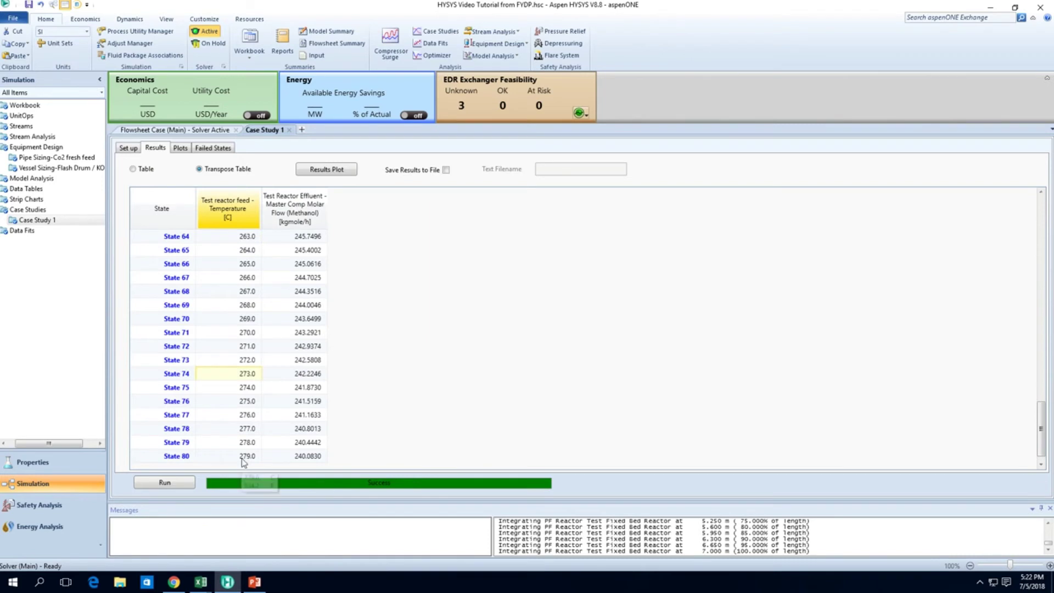
{"action": "left_click_drag", "start_coordinate": [253, 466], "coordinate": [322, 364]}
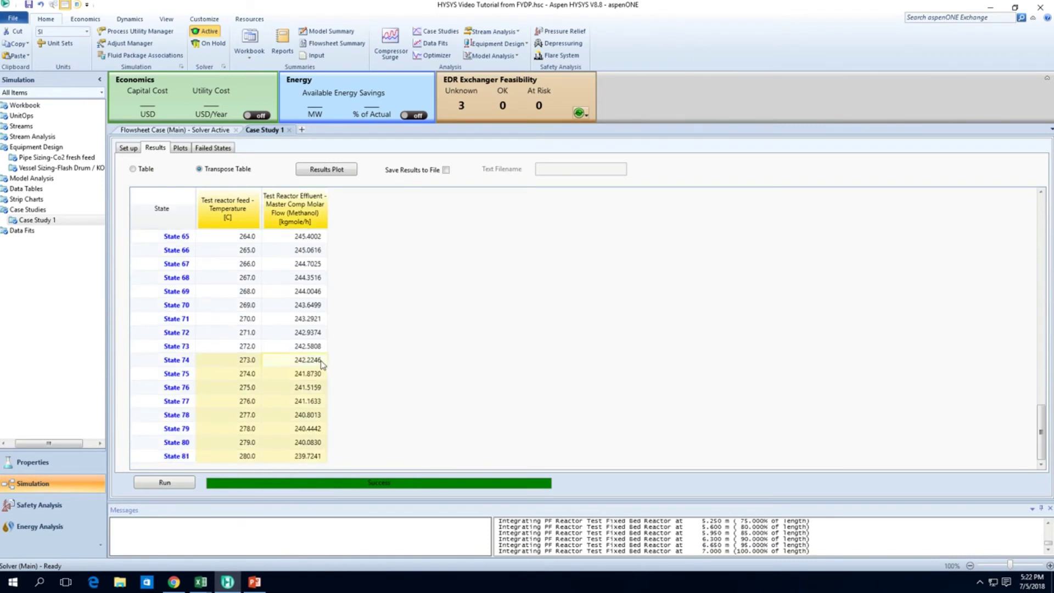
{"action": "key", "text": "ctrl+a"}
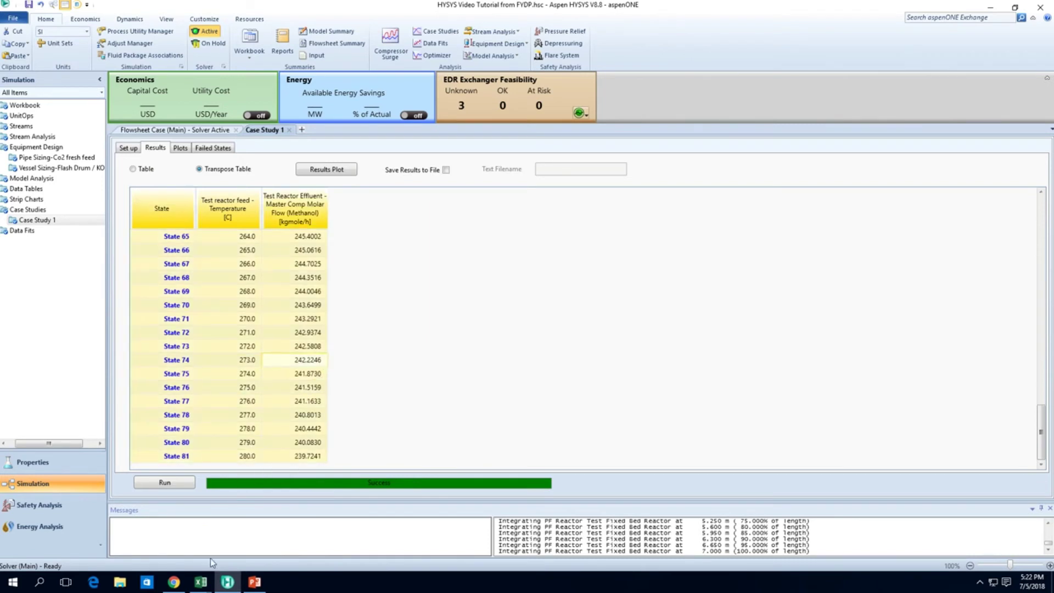
- Switch to the Heat Trf Workbook in Excel and add a new worksheet named "case study"
{"action": "mouse_move", "coordinate": [201, 582]}
{"action": "left_click", "coordinate": [236, 528]}
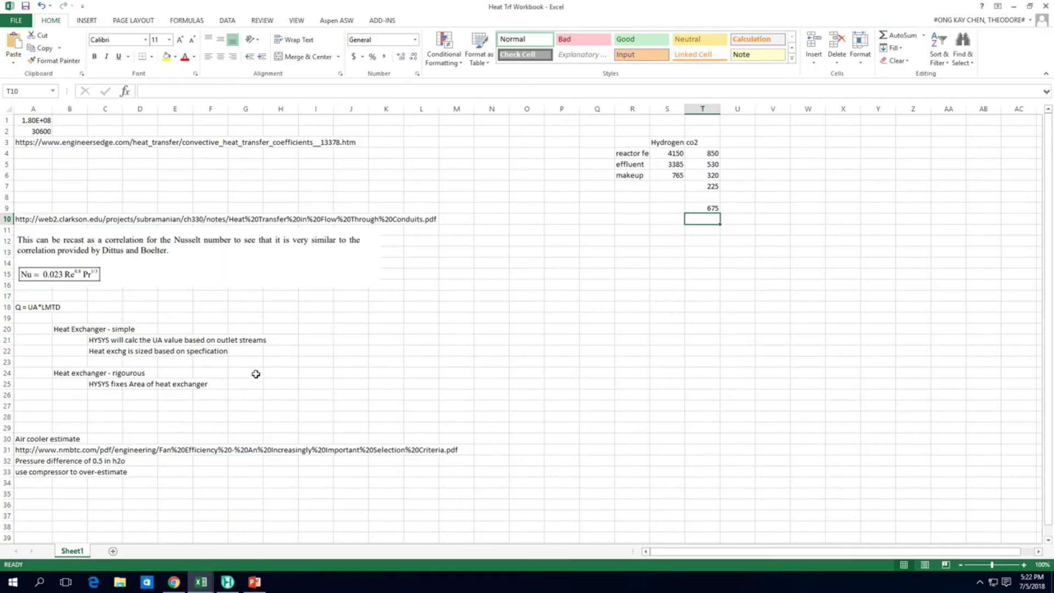
{"action": "left_click", "coordinate": [565, 307]}
{"action": "scroll", "coordinate": [167, 494], "scroll_direction": "down", "scroll_amount": 4}
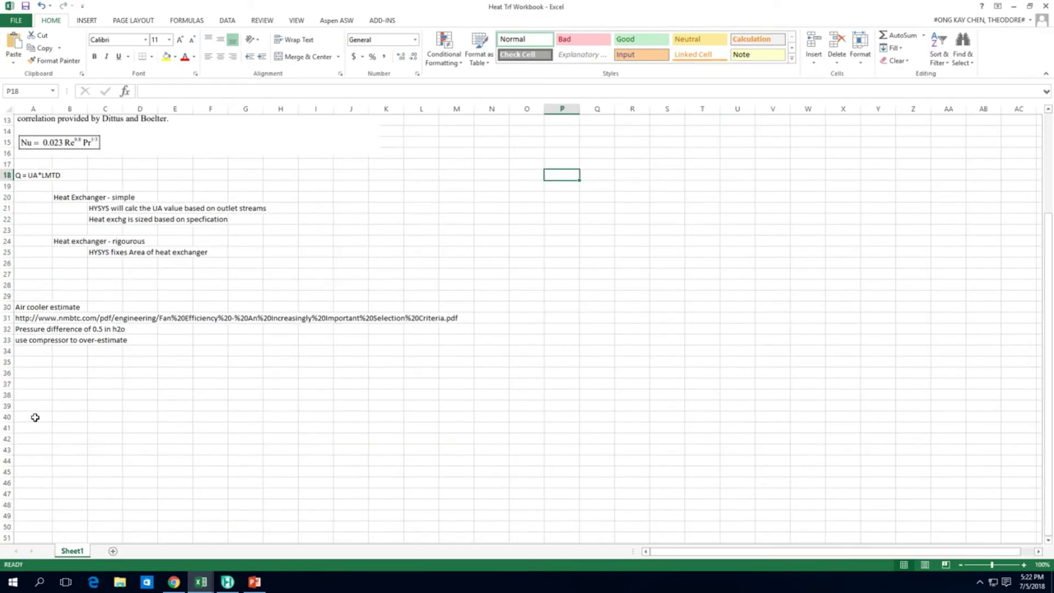
{"action": "left_click", "coordinate": [112, 551]}
{"action": "right_click", "coordinate": [107, 551]}
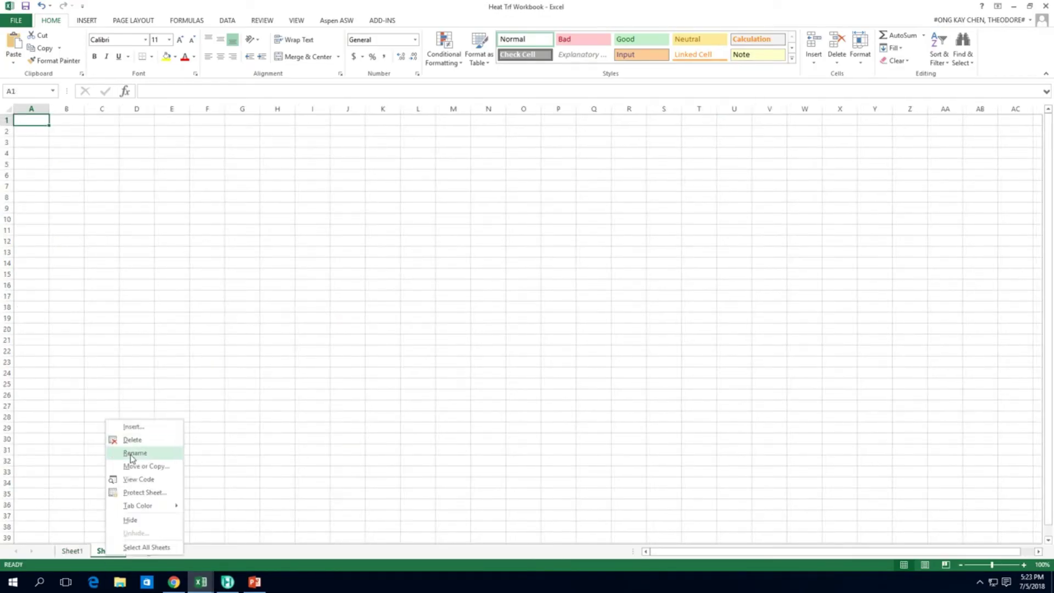
{"action": "left_click", "coordinate": [132, 452]}
{"action": "type", "text": "case study"}
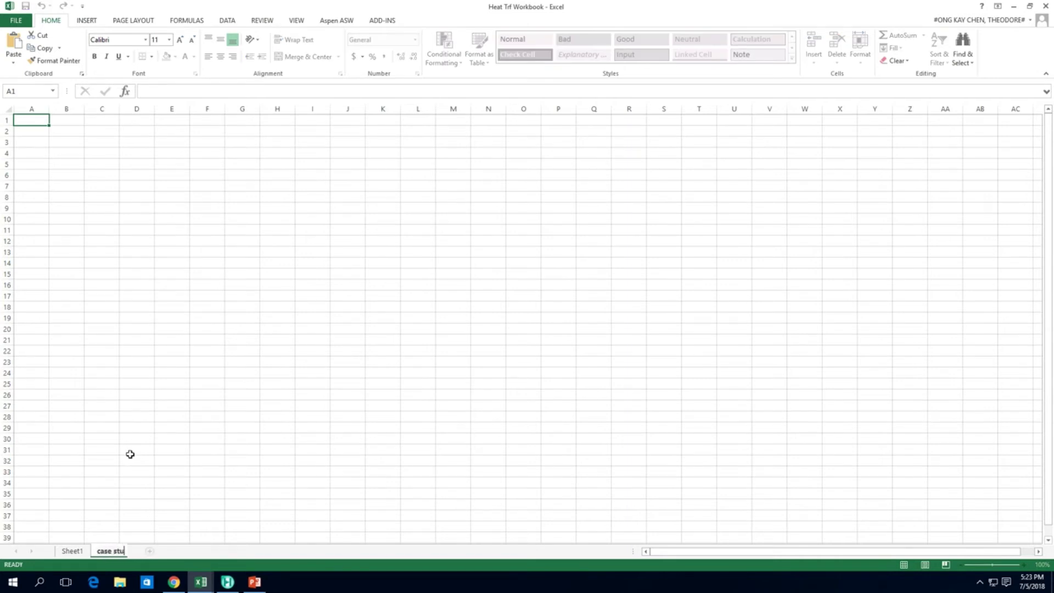
{"action": "key", "text": "Return"}
- Paste the copied results into the case study sheet and move them down one row to start at A2
{"action": "key", "text": "ctrl+v"}
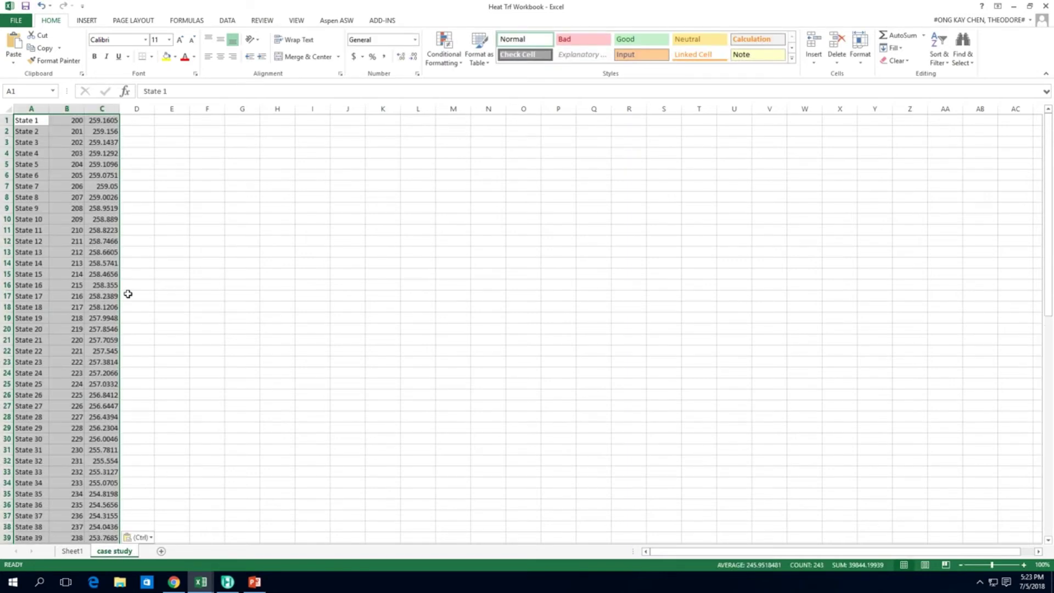
{"action": "key", "text": "ctrl+x"}
{"action": "left_click", "coordinate": [40, 134]}
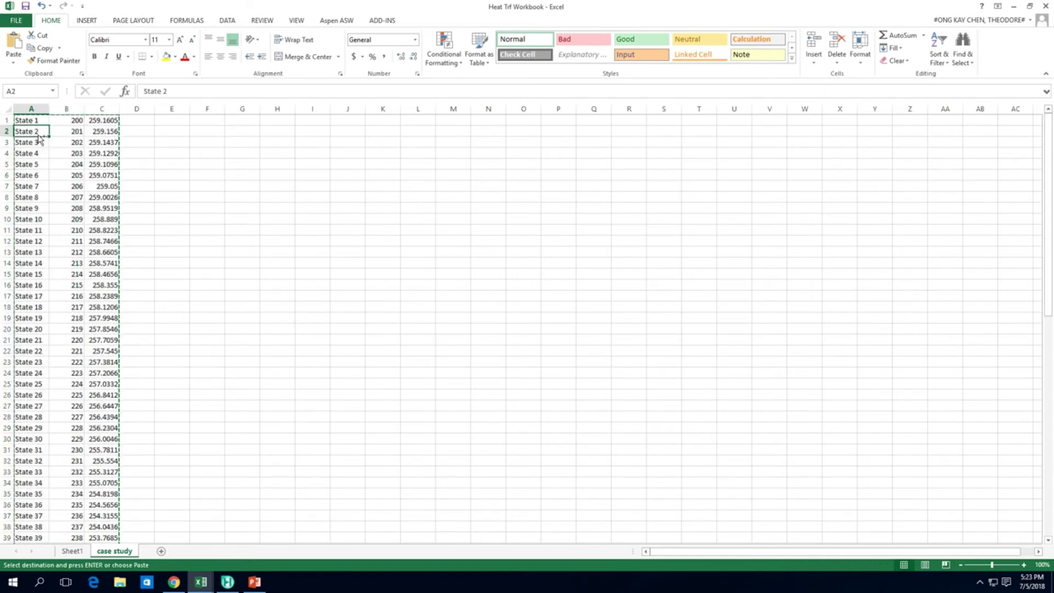
{"action": "key", "text": "ctrl+v"}
- Enter the column headings "Temp" in B1 and "MeOH Pdtn" in C1, and look through the pasted data
{"action": "left_click", "coordinate": [73, 121]}
{"action": "type", "text": "Temp"}
{"action": "key", "text": "Tab"}
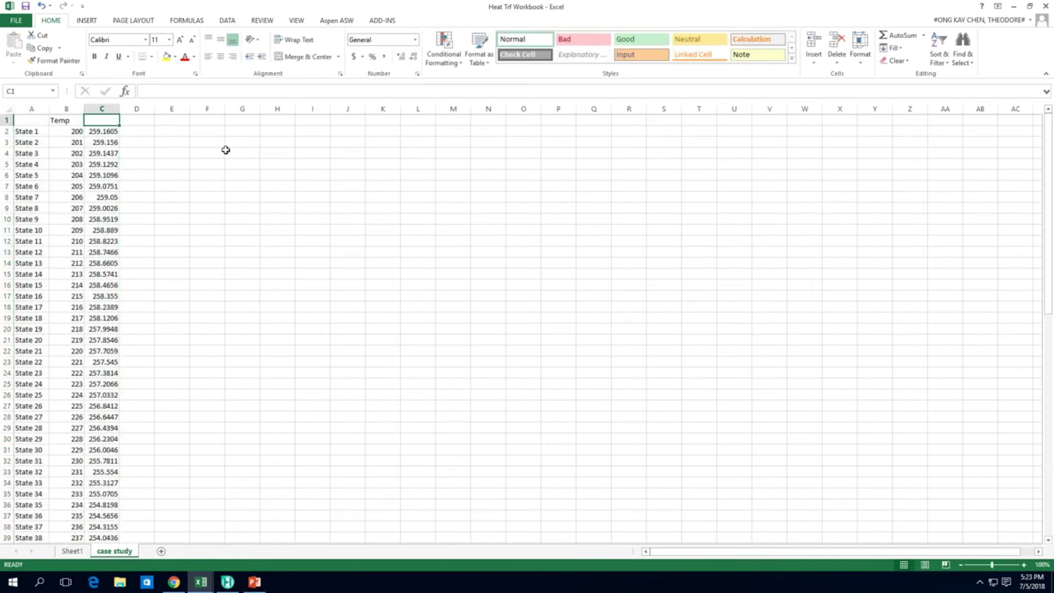
{"action": "type", "text": "MeO"}
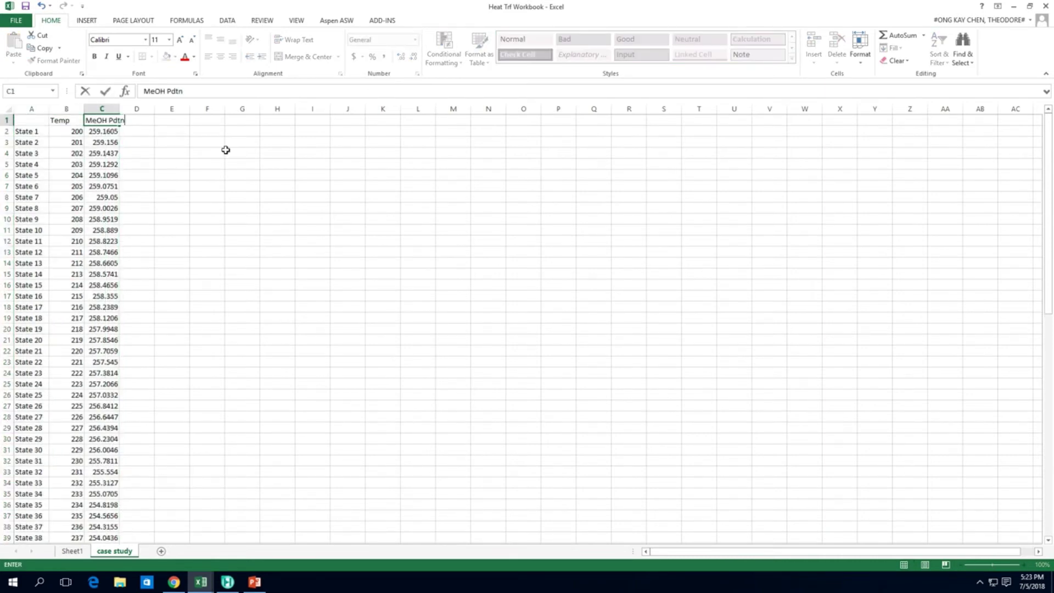
{"action": "type", "text": "H Pdtn"}
{"action": "key", "text": "Return"}
{"action": "scroll", "coordinate": [162, 318], "scroll_direction": "down", "scroll_amount": 11}
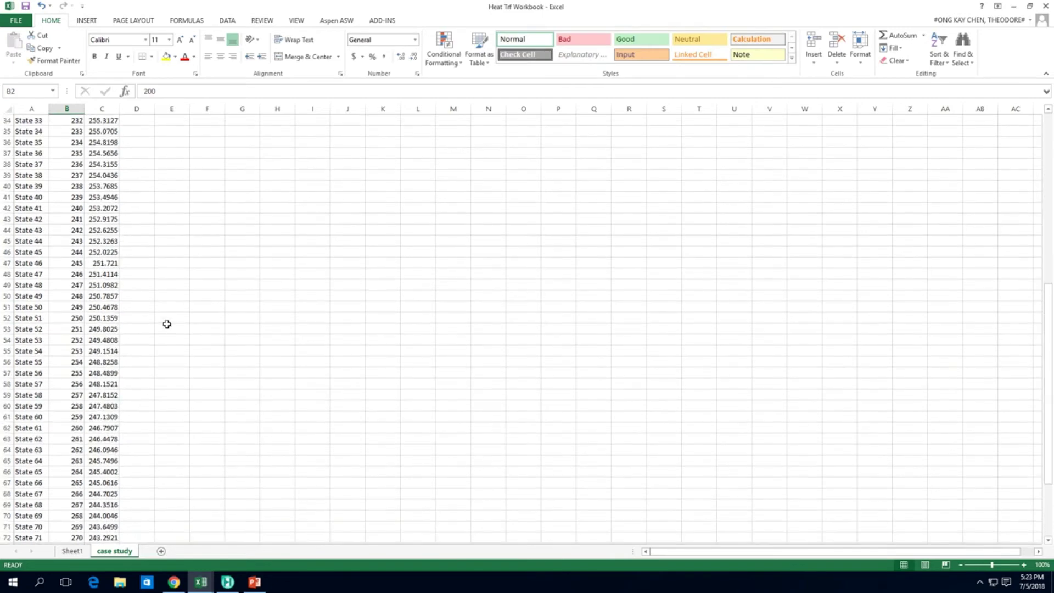
{"action": "scroll", "coordinate": [167, 324], "scroll_direction": "down", "scroll_amount": 3}
{"action": "scroll", "coordinate": [166, 324], "scroll_direction": "up", "scroll_amount": 4}
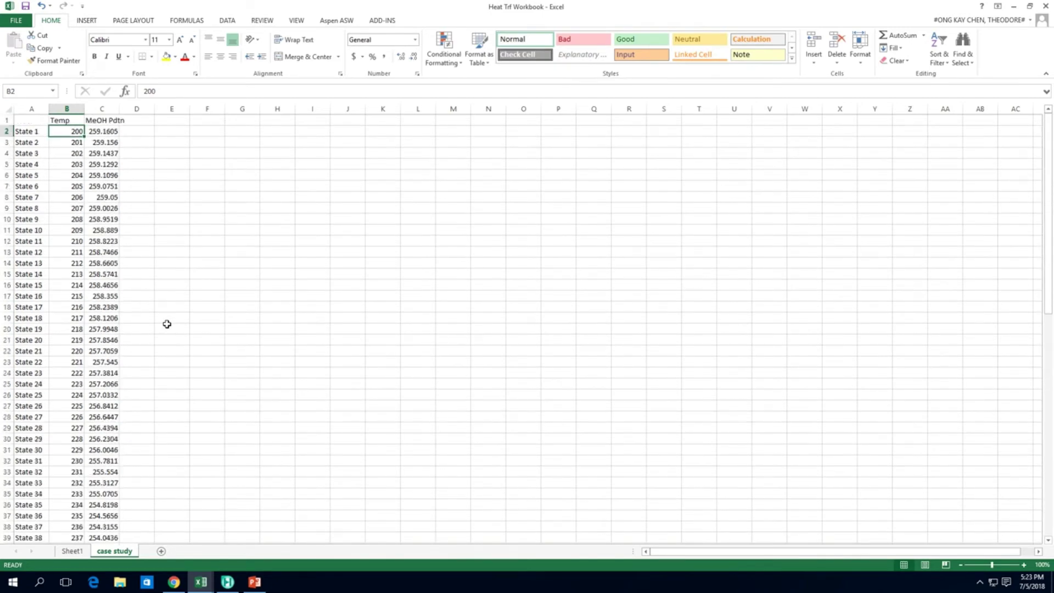
- Switch back to Aspen HYSYS and check the case study setup and the Test reactor feed's conditions on the flowsheet
{"action": "key", "text": "alt+Tab"}
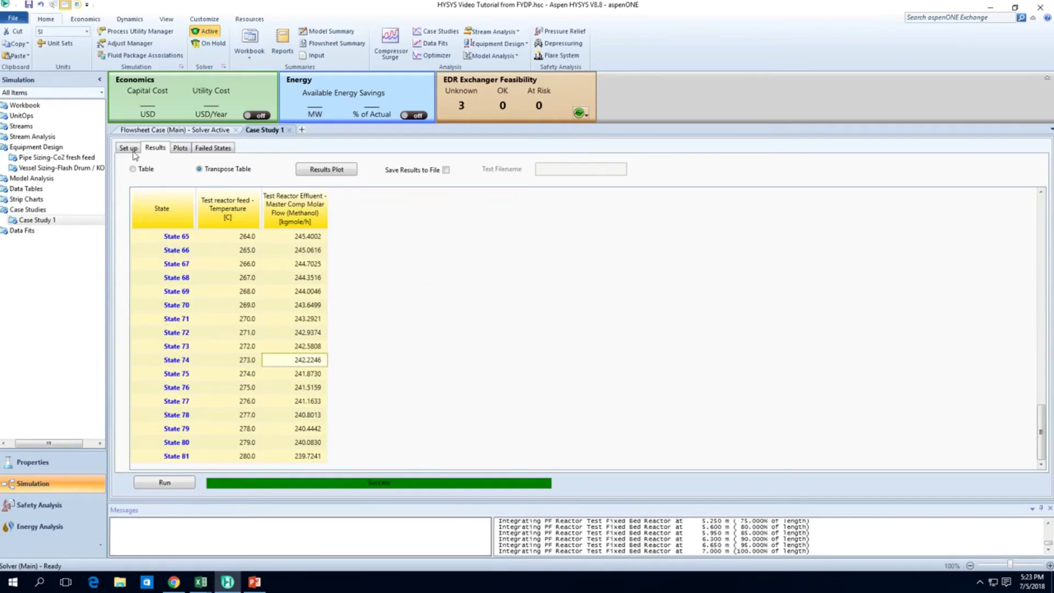
{"action": "left_click", "coordinate": [129, 148]}
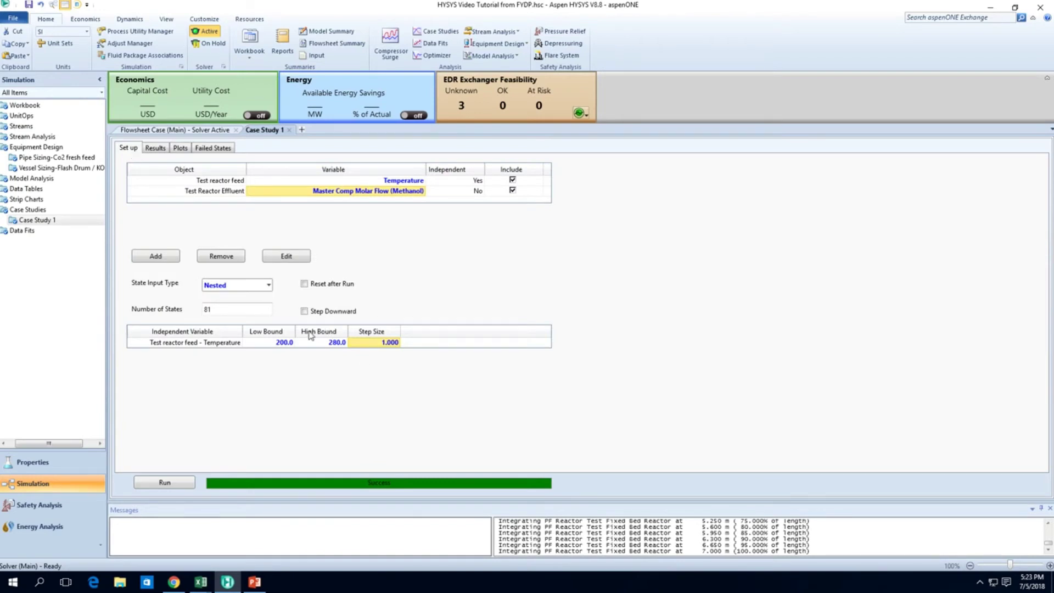
{"action": "left_click", "coordinate": [285, 342]}
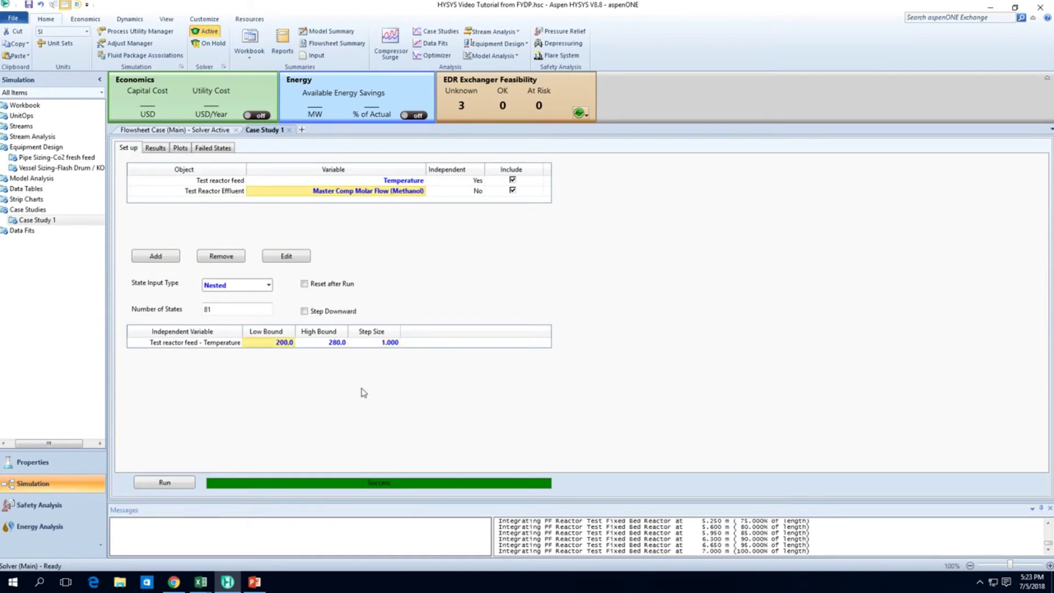
{"action": "left_click", "coordinate": [157, 132]}
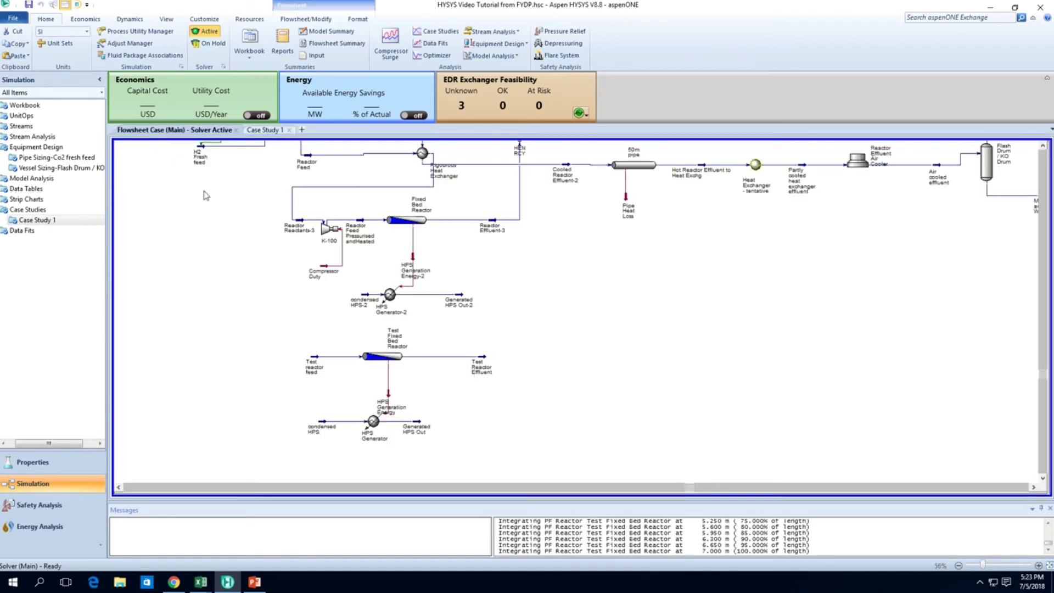
{"action": "left_click", "coordinate": [316, 361]}
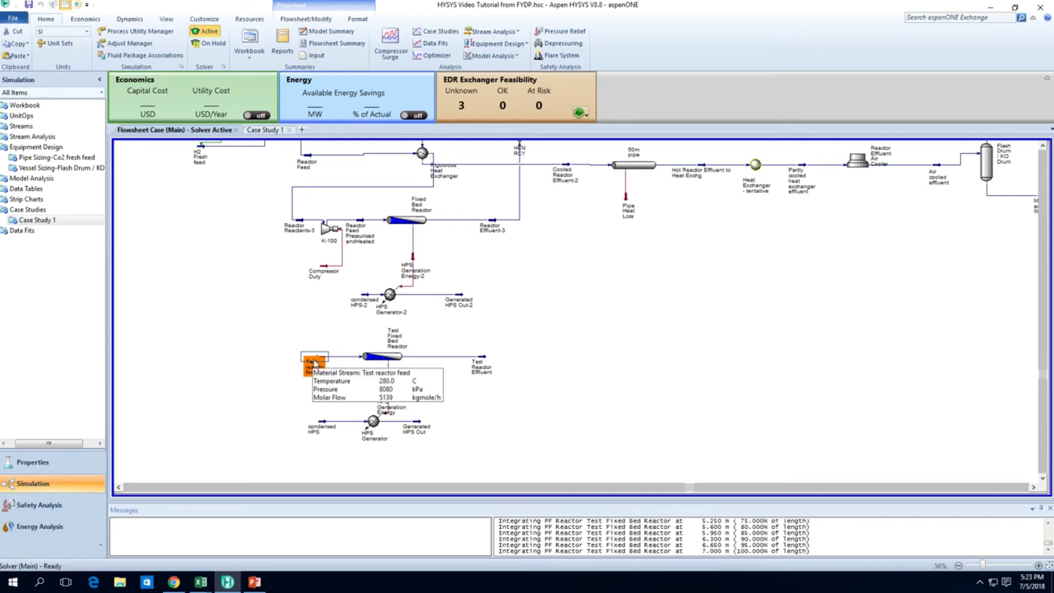
{"action": "left_click", "coordinate": [265, 130]}
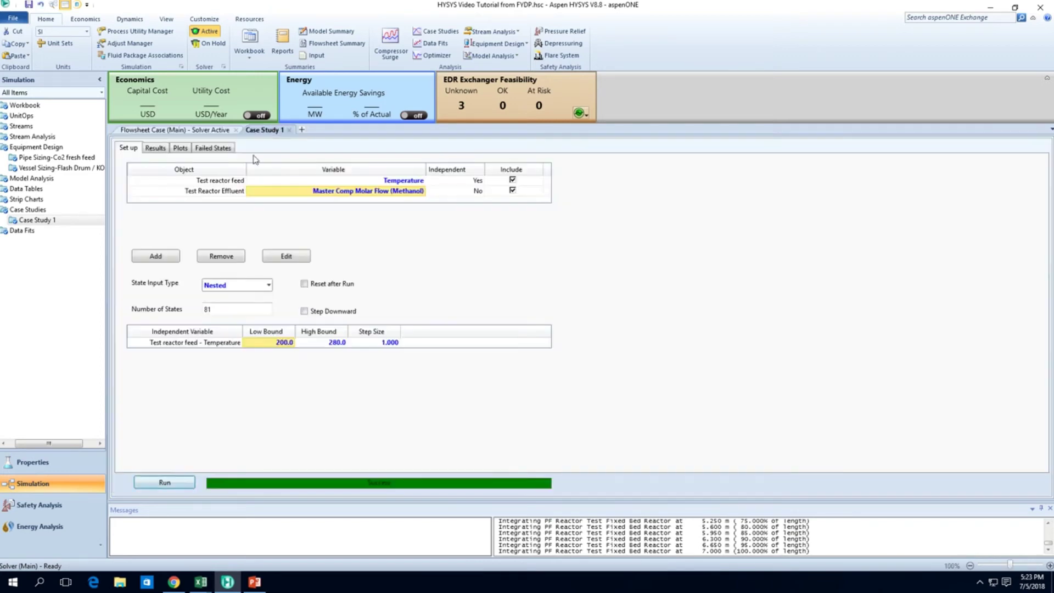
- Add the Test reactor feed's Pressure as a variable in the case study
{"action": "left_click", "coordinate": [164, 259]}
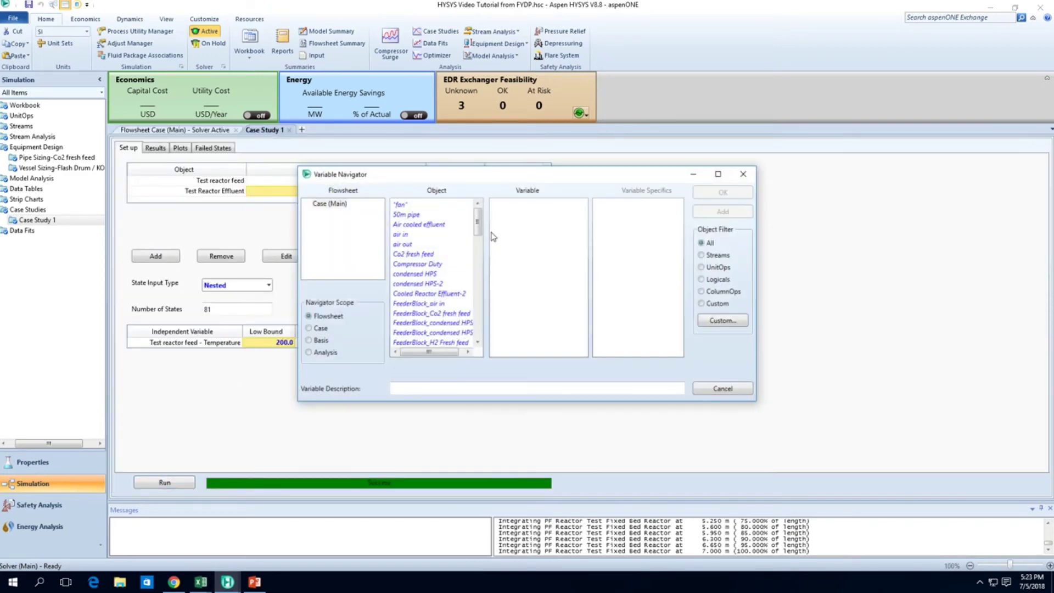
{"action": "scroll", "coordinate": [481, 251], "scroll_direction": "down", "scroll_amount": 10}
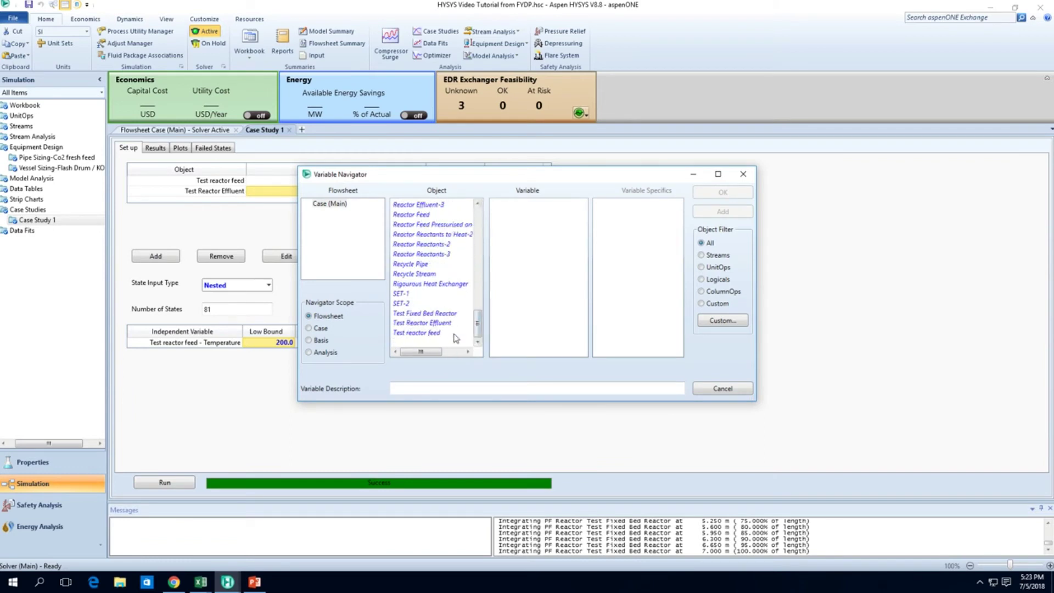
{"action": "left_click", "coordinate": [419, 333]}
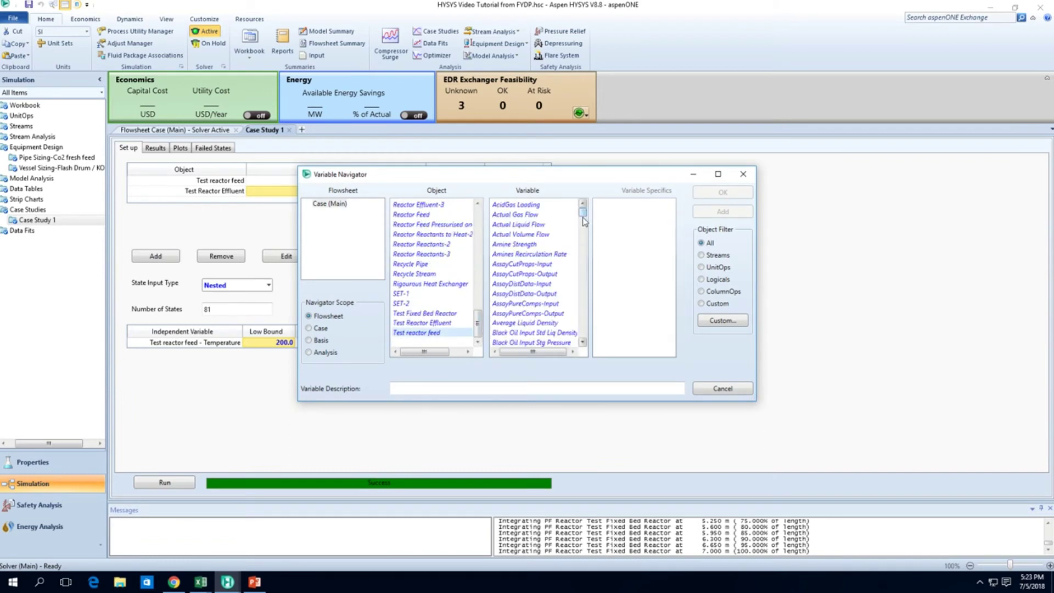
{"action": "scroll", "coordinate": [585, 236], "scroll_direction": "down", "scroll_amount": 5}
{"action": "scroll", "coordinate": [585, 264], "scroll_direction": "down", "scroll_amount": 20}
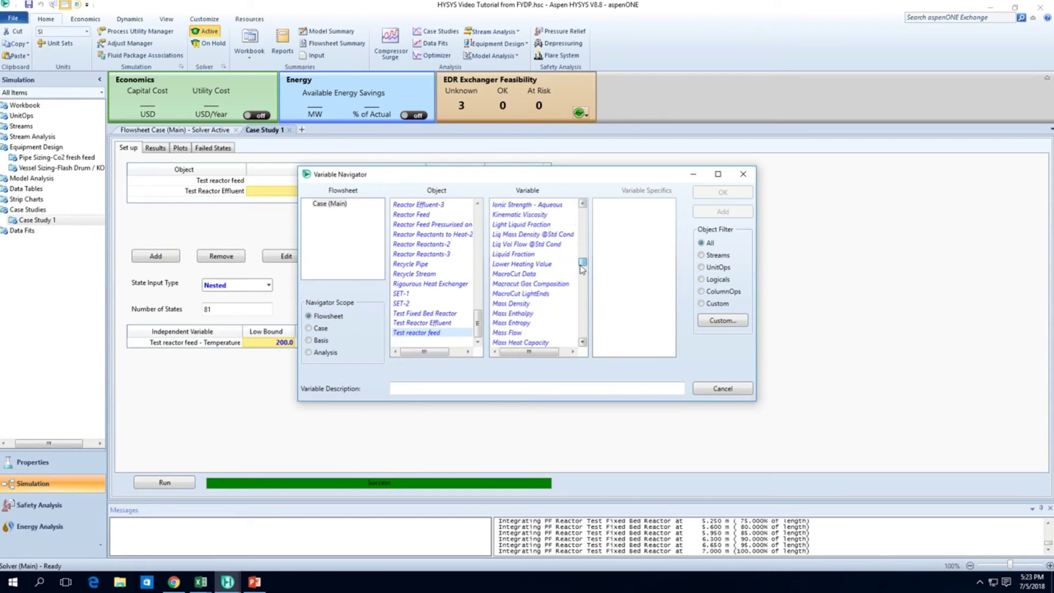
{"action": "left_click_drag", "start_coordinate": [579, 290], "coordinate": [577, 335]}
{"action": "scroll", "coordinate": [537, 234], "scroll_direction": "up", "scroll_amount": 3}
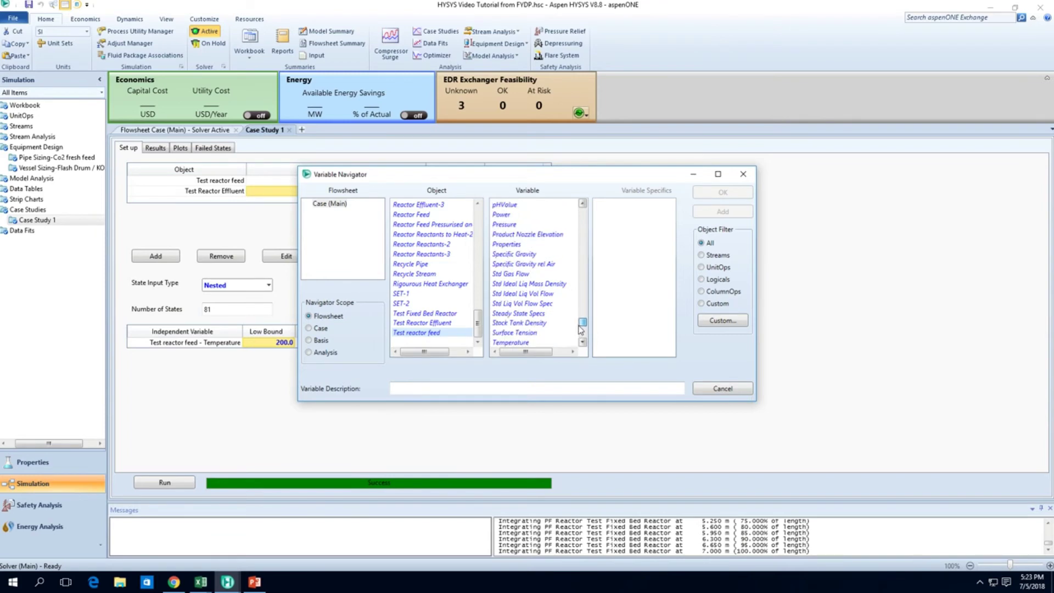
{"action": "left_click", "coordinate": [527, 224]}
{"action": "left_click", "coordinate": [722, 211]}
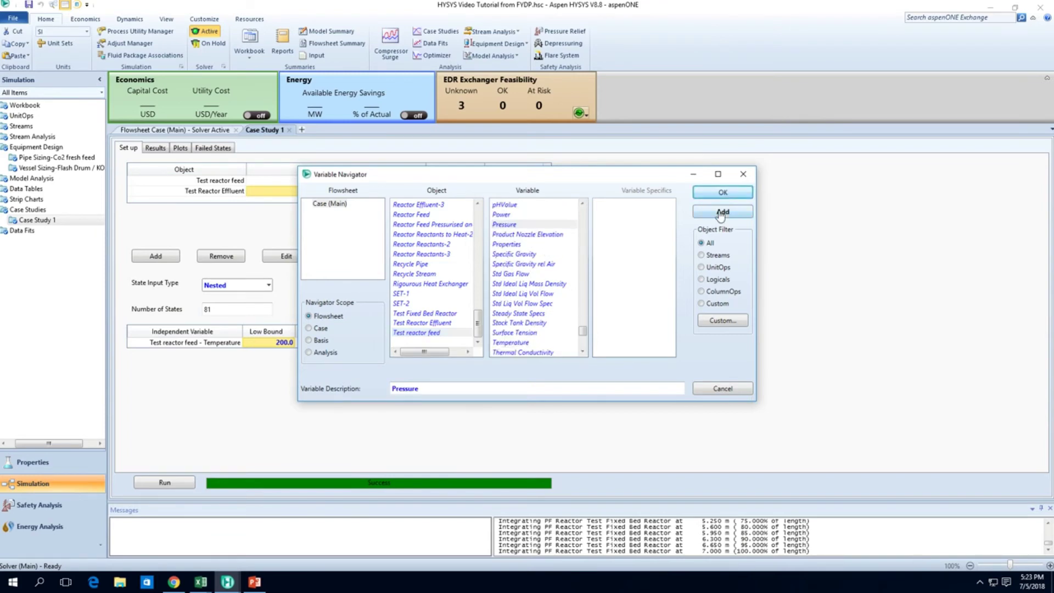
{"action": "left_click", "coordinate": [743, 174]}
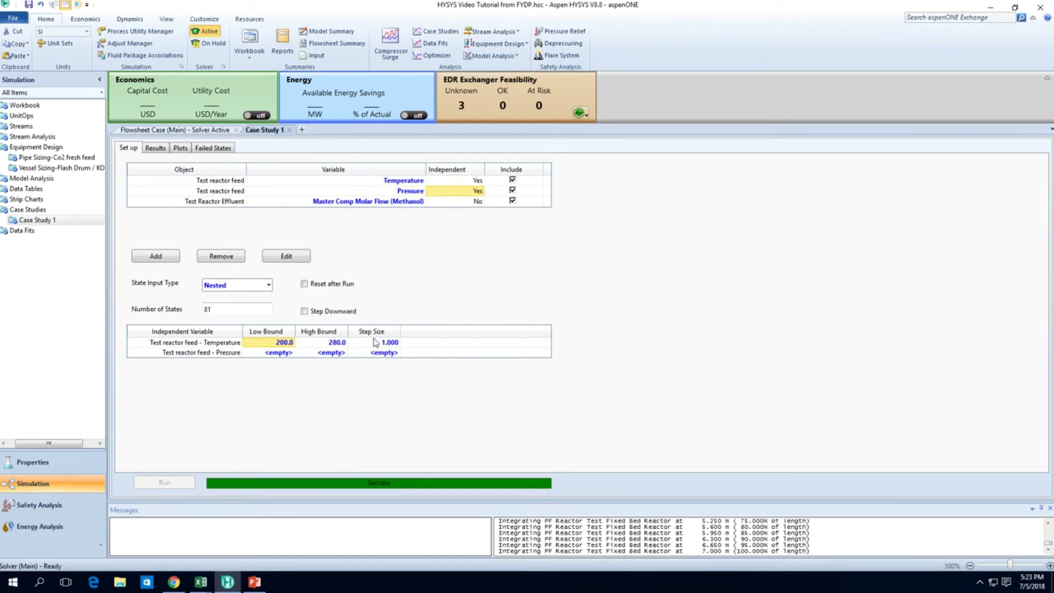
- Set the Test reactor feed Pressure's low bound to 2000 kPa, high bound to 15000 kPa and step size to 500 kPa
{"action": "left_click", "coordinate": [280, 353]}
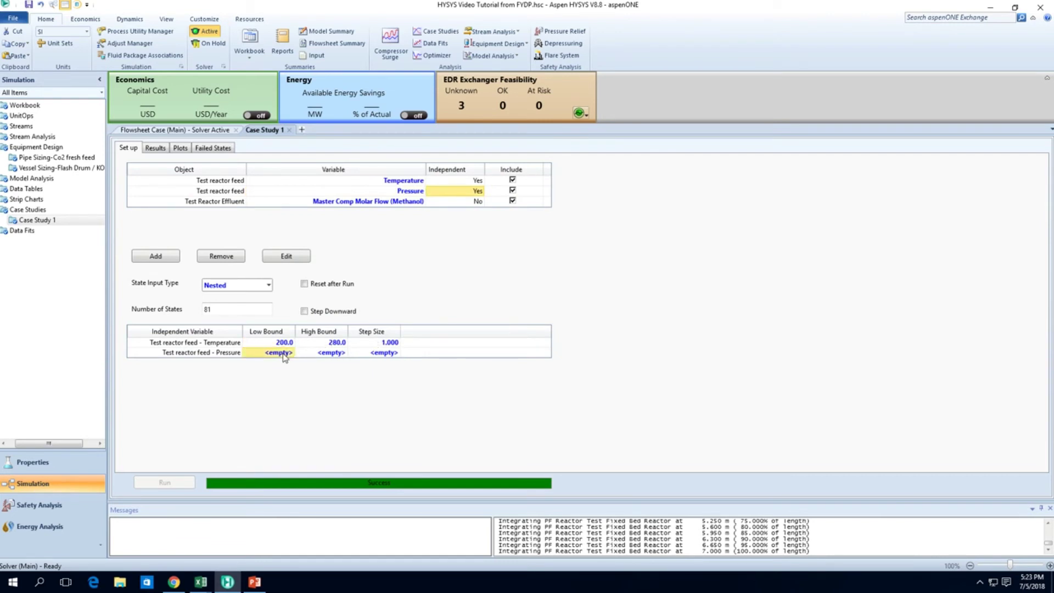
{"action": "type", "text": "1"}
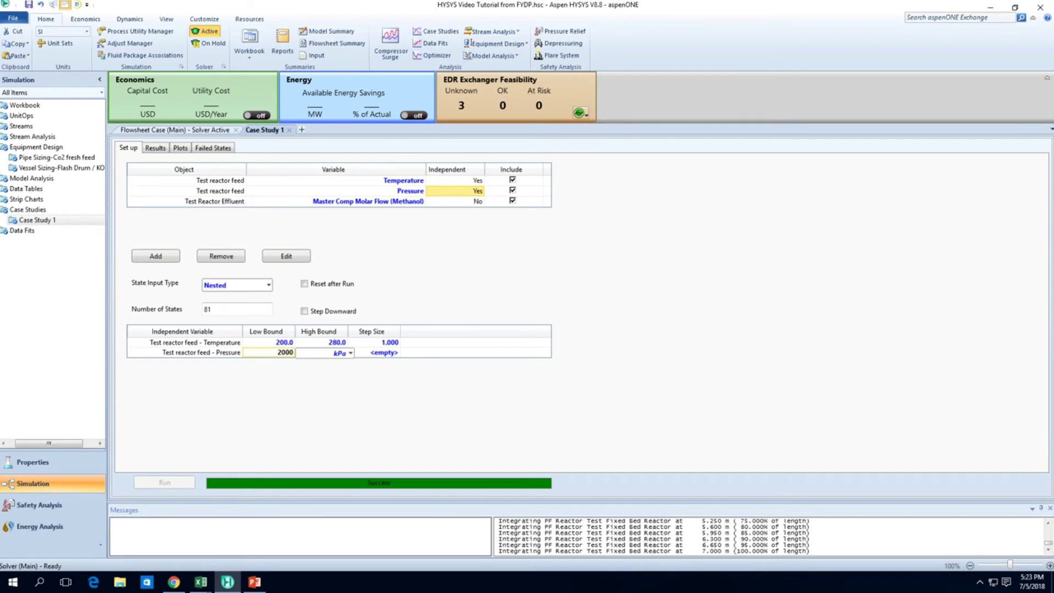
{"action": "key", "text": "Tab"}
{"action": "type", "text": "8"}
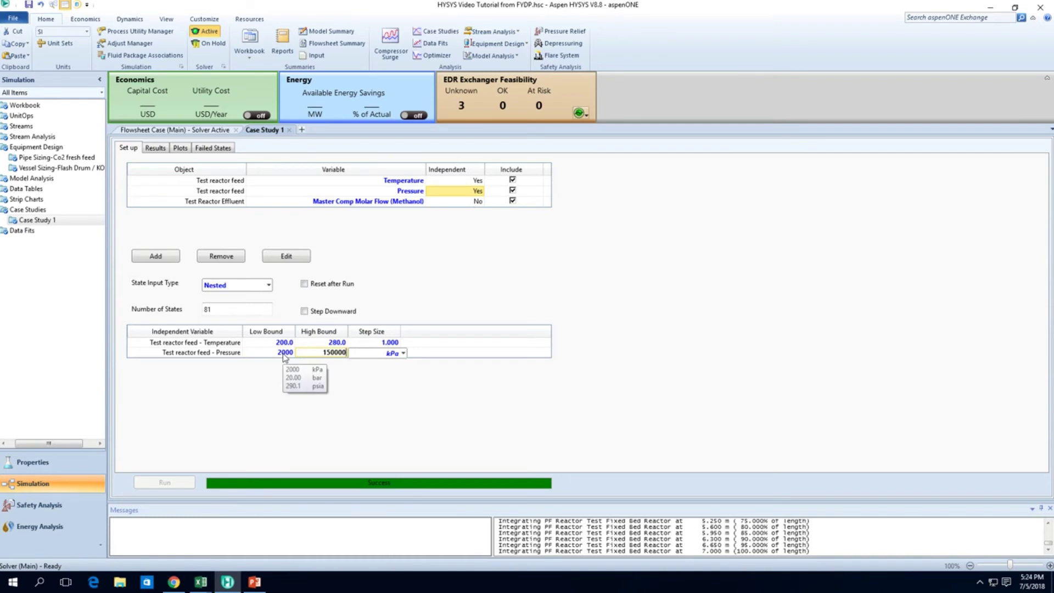
{"action": "key", "text": "Return"}
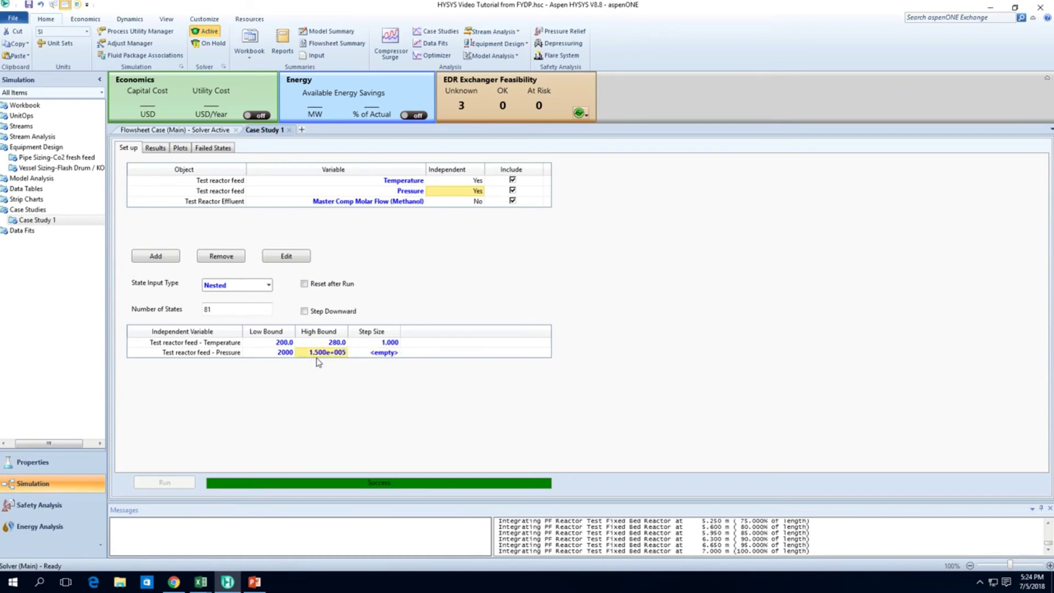
{"action": "type", "text": "1.500e+0"}
{"action": "key", "text": "Return"}
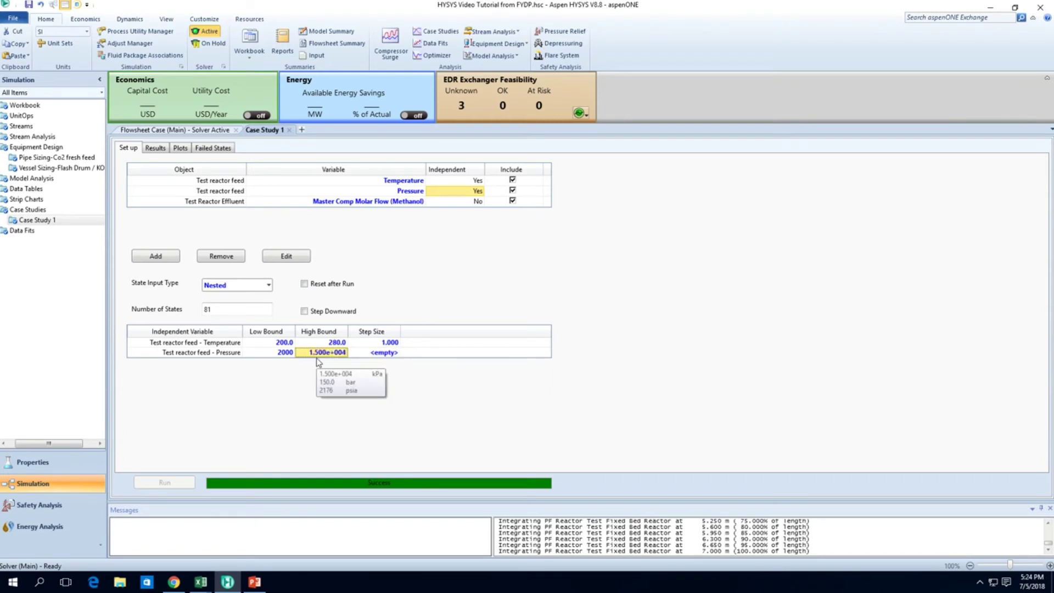
{"action": "left_click", "coordinate": [391, 355]}
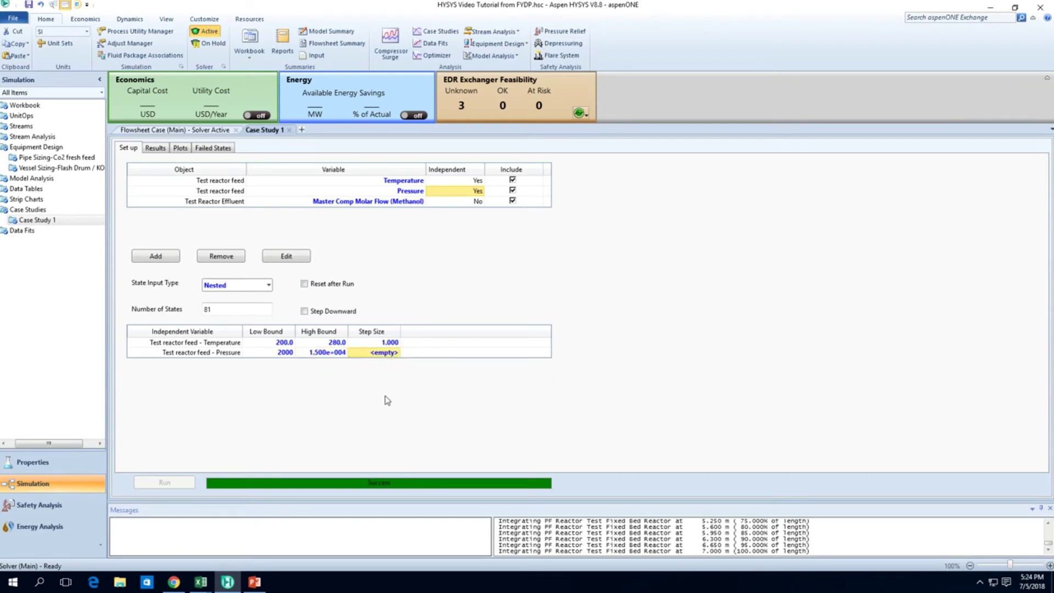
{"action": "type", "text": "500"}
{"action": "key", "text": "Return"}
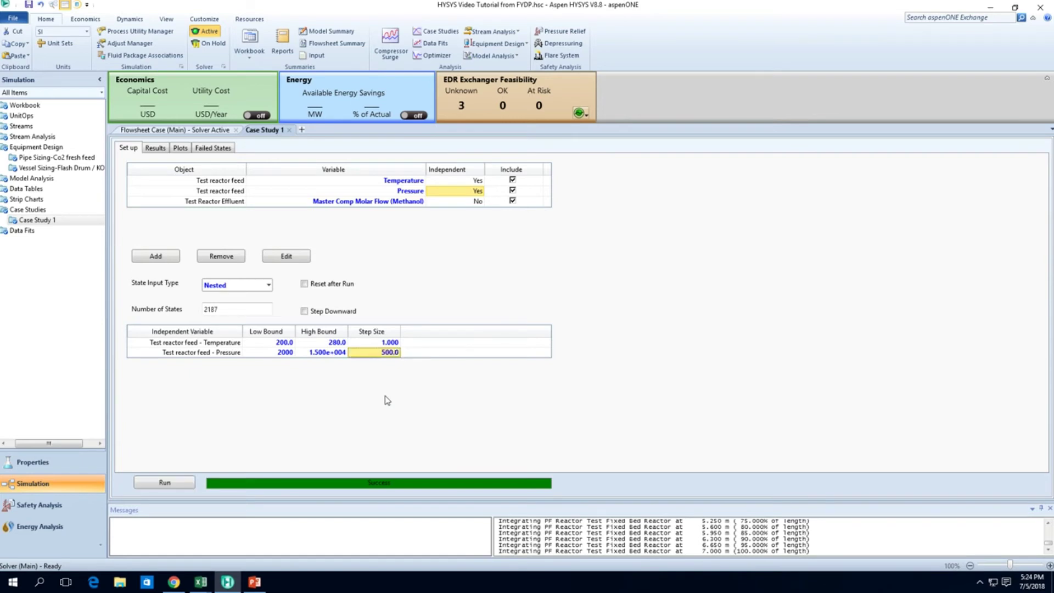
- Run the nested case study over the temperature and pressure ranges and review the results table as states are calculated
{"action": "left_click_drag", "start_coordinate": [272, 355], "coordinate": [400, 346]}
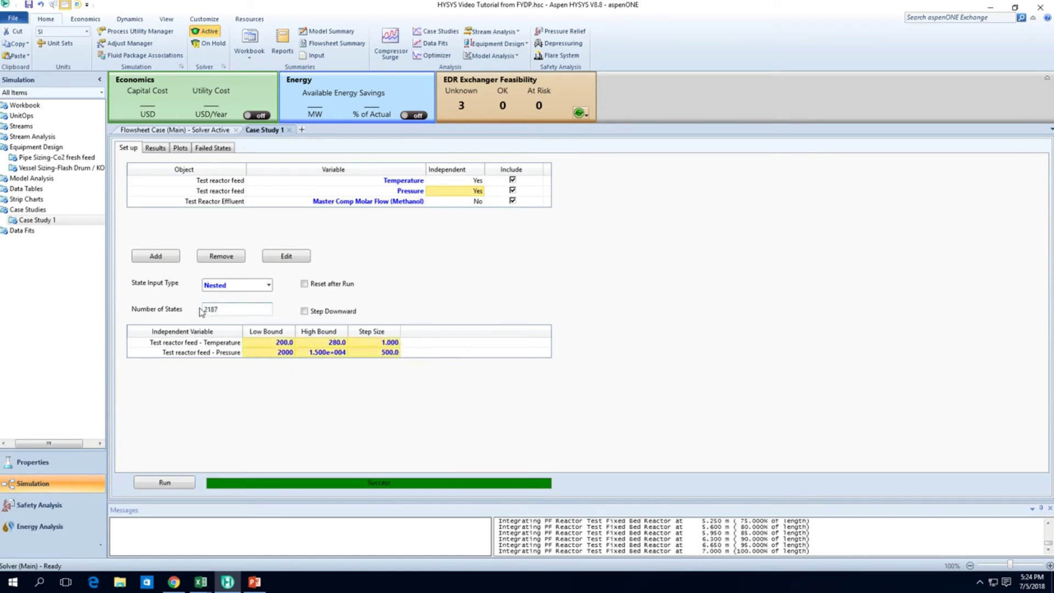
{"action": "left_click", "coordinate": [171, 484]}
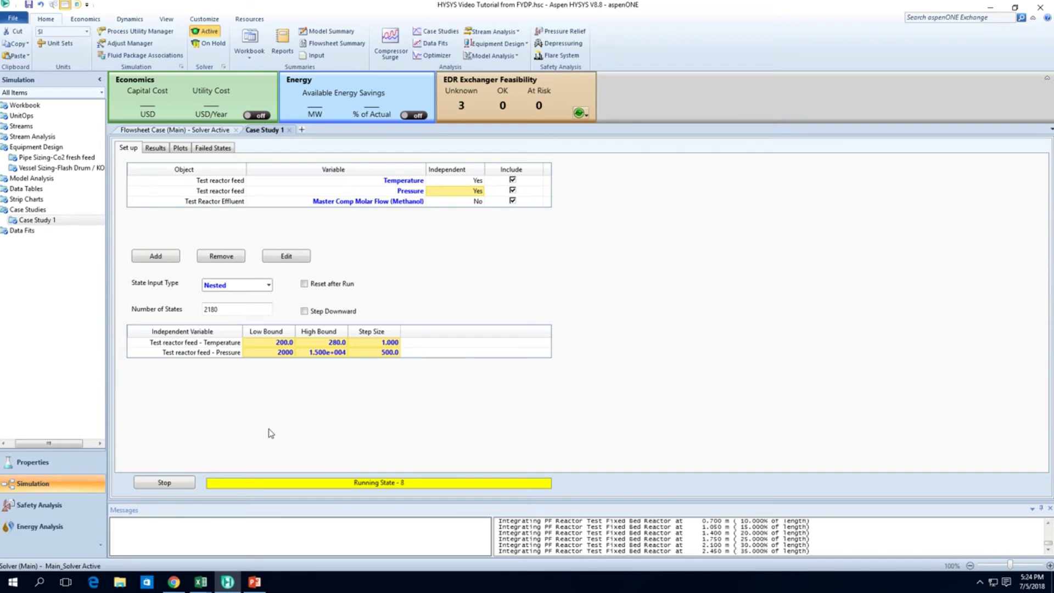
{"action": "left_click", "coordinate": [215, 129]}
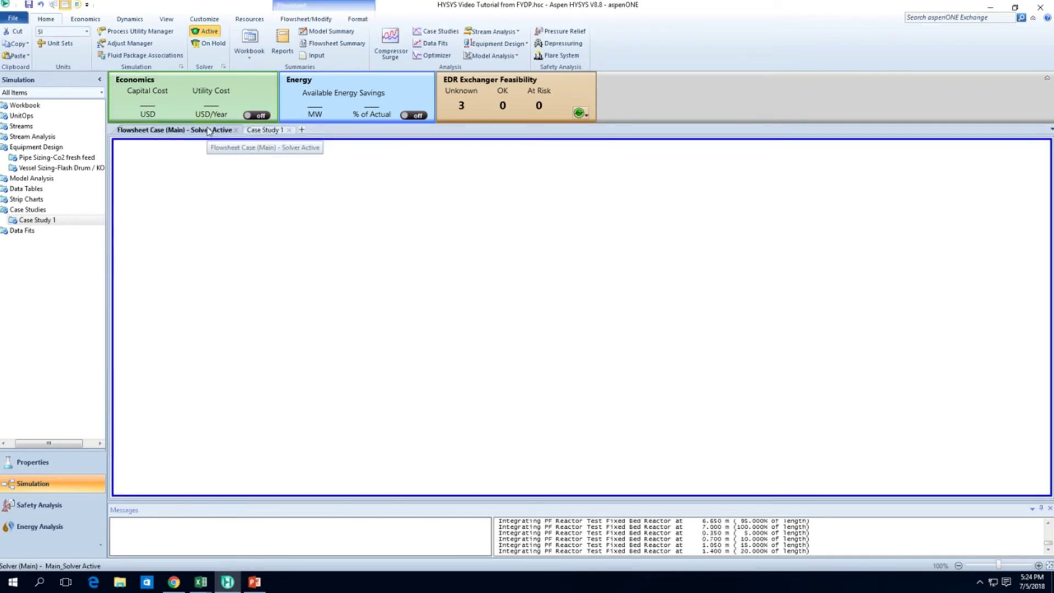
{"action": "left_click", "coordinate": [267, 132]}
{"action": "left_click", "coordinate": [156, 148]}
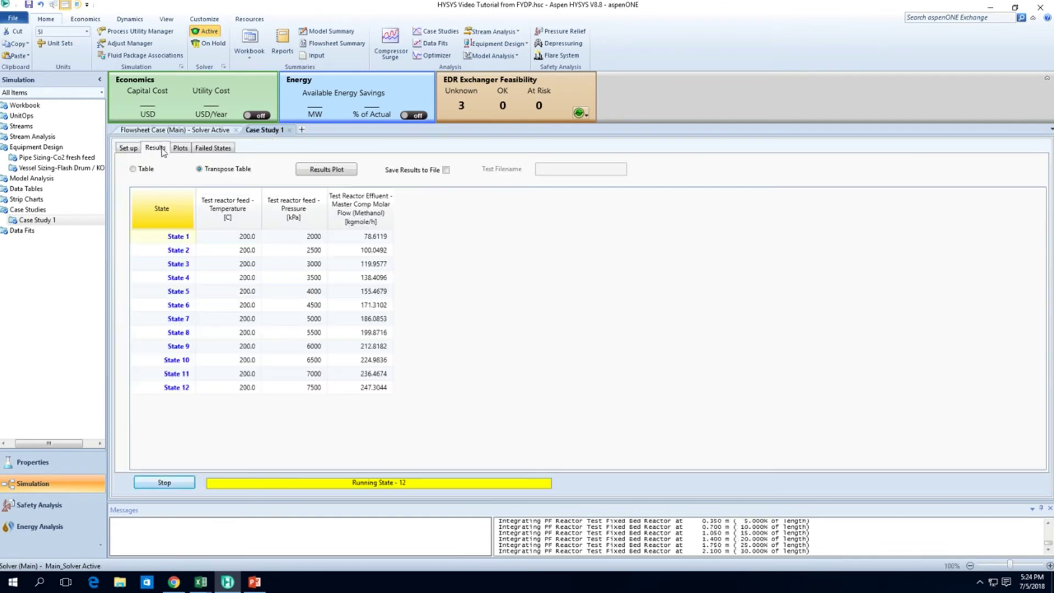
{"action": "left_click", "coordinate": [130, 148]}
{"action": "left_click", "coordinate": [156, 149]}
{"action": "left_click_drag", "start_coordinate": [226, 260], "coordinate": [449, 423]}
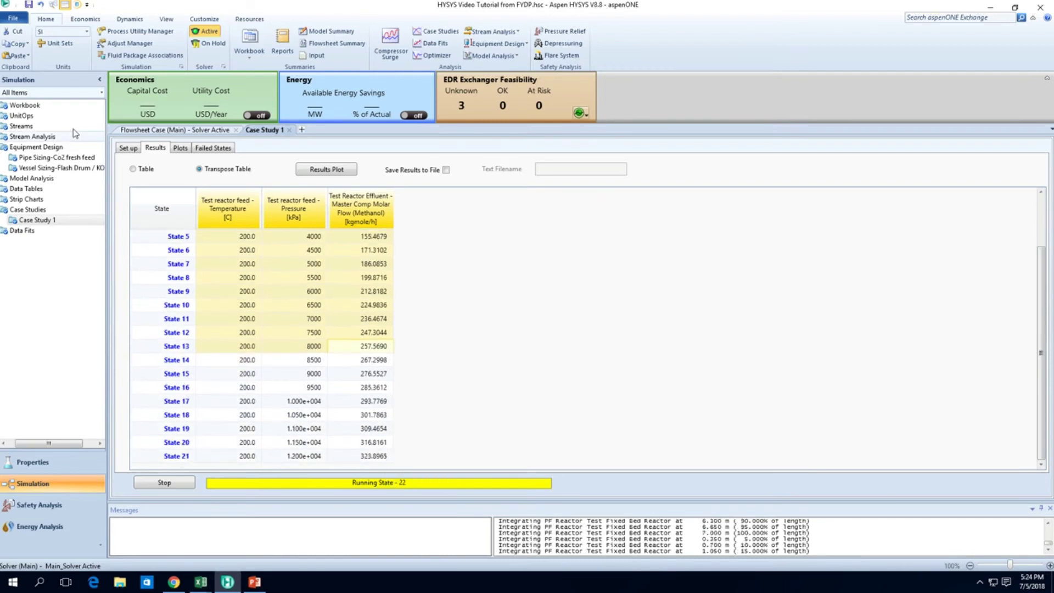
- Check the test reactor section and its steam generator on the flowsheet, and stop the running case study
{"action": "left_click", "coordinate": [163, 130]}
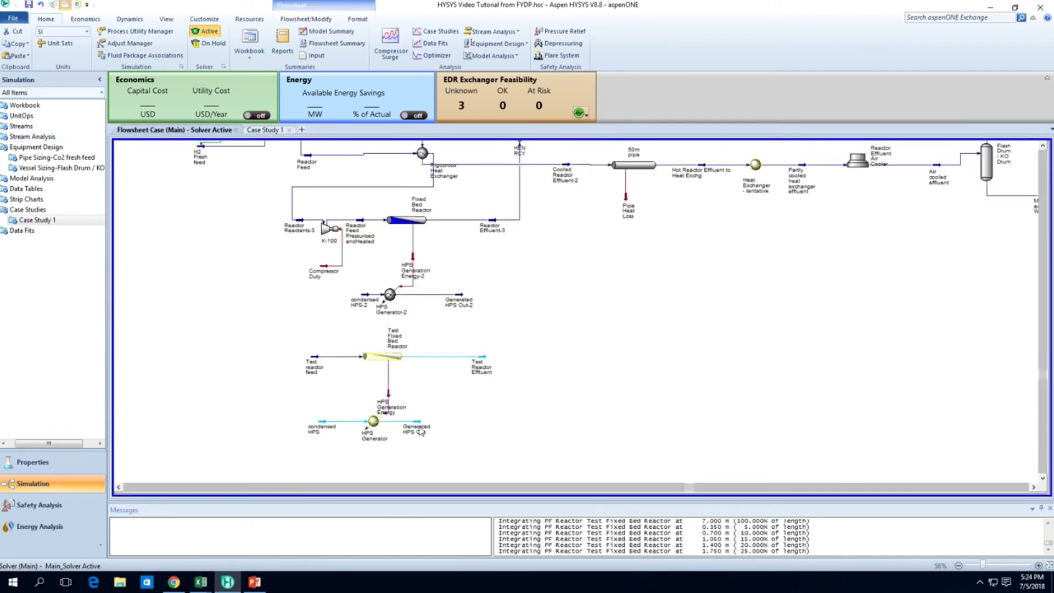
{"action": "left_click", "coordinate": [269, 131]}
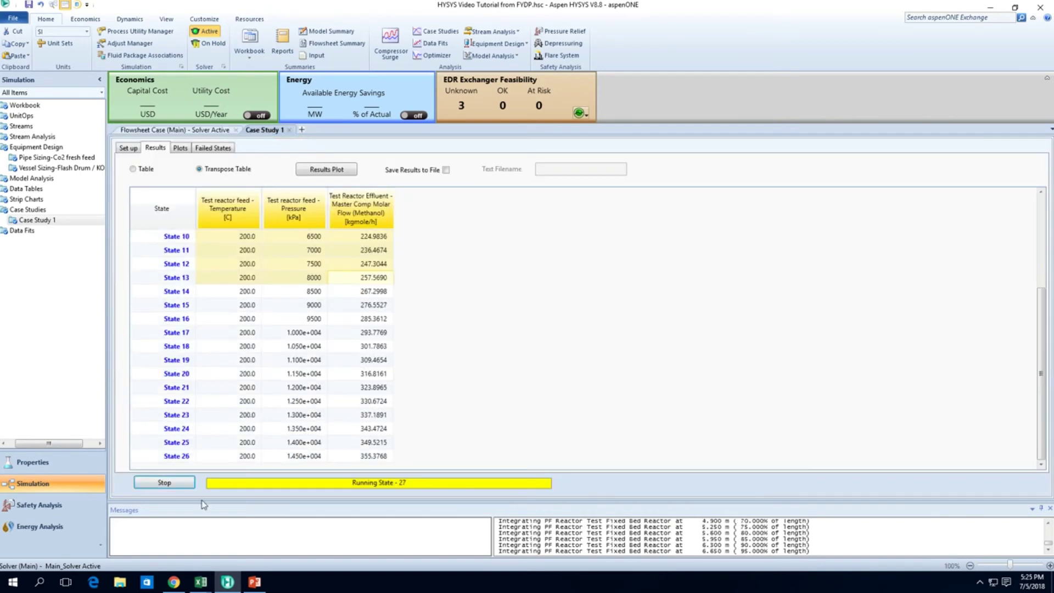
{"action": "left_click", "coordinate": [165, 483]}
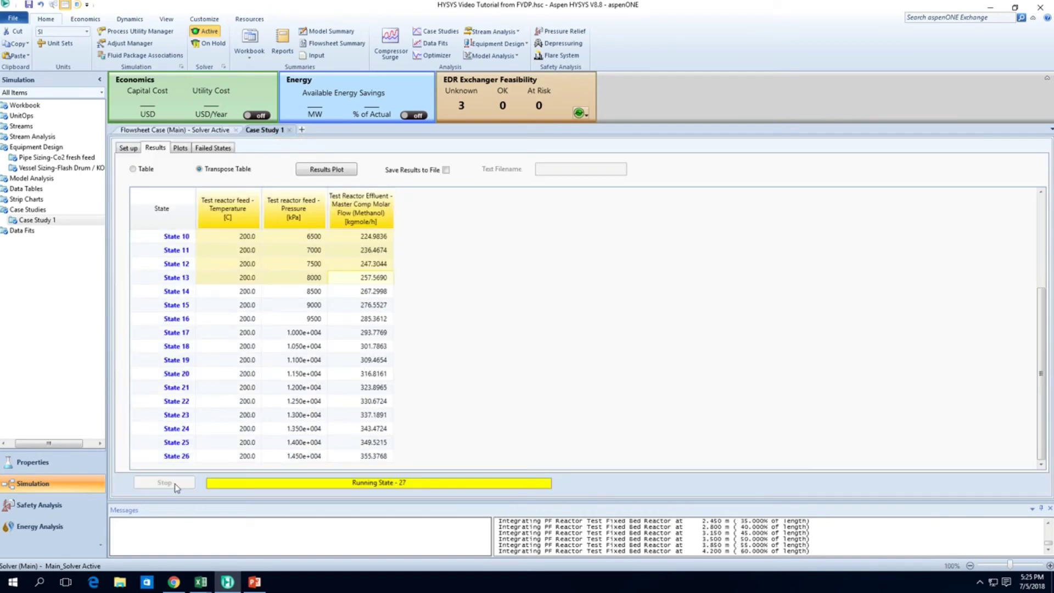
{"action": "left_click", "coordinate": [132, 149]}
{"action": "left_click", "coordinate": [168, 258]}
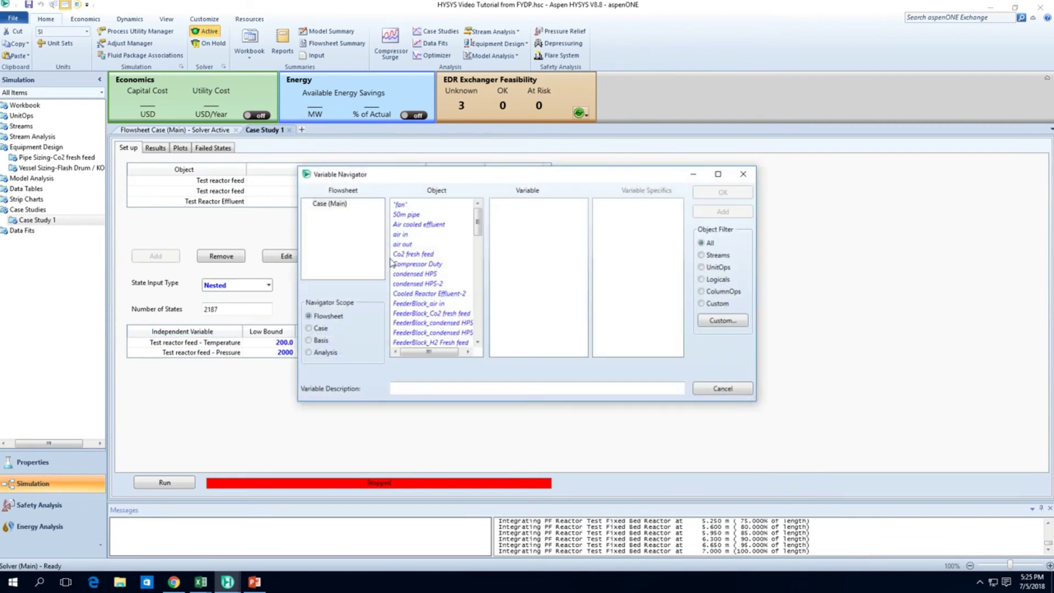
{"action": "left_click", "coordinate": [743, 174]}
- Rename the test reactor's Generated HPS Out stream as "Test HPS out" on the flowsheet and save the case
{"action": "left_click", "coordinate": [210, 131]}
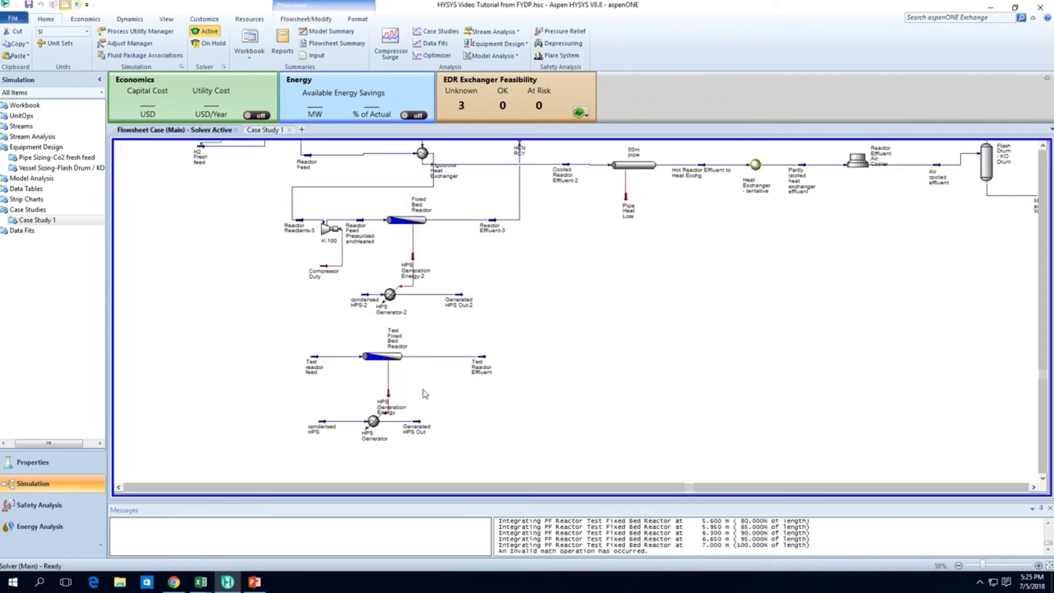
{"action": "double_click", "coordinate": [422, 424]}
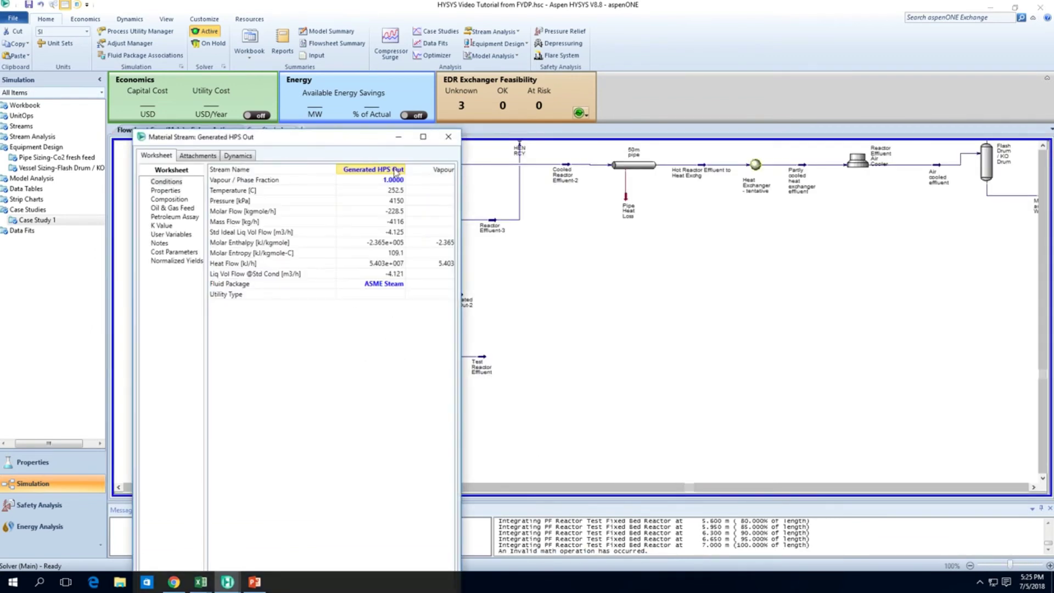
{"action": "type", "text": "Test HPS out"}
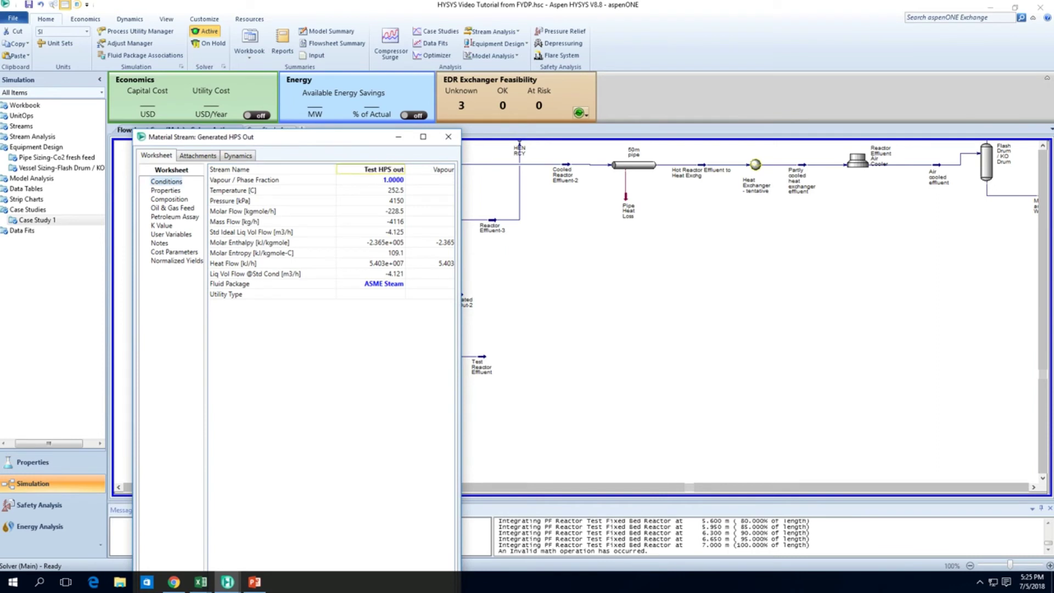
{"action": "key", "text": "Return"}
{"action": "left_click", "coordinate": [448, 136]}
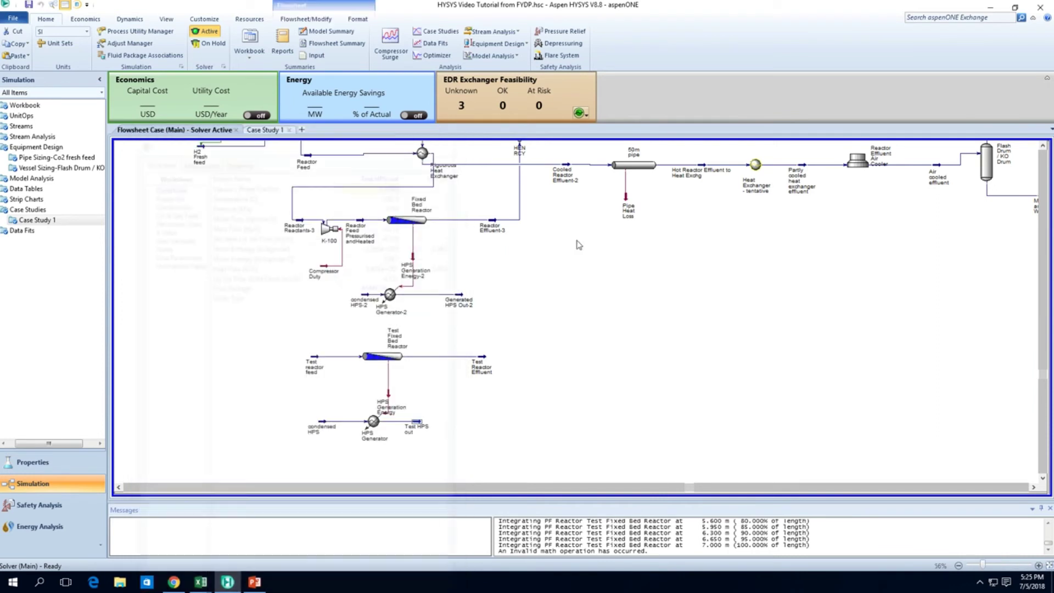
{"action": "key", "text": "ctrl+s"}
{"action": "mouse_move", "coordinate": [420, 427]}
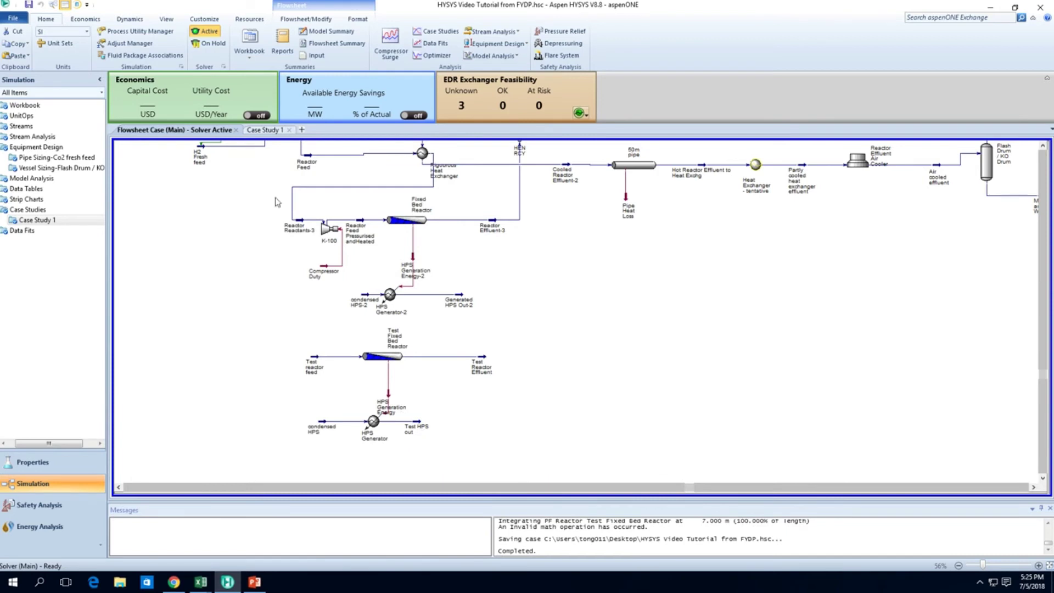
- Add the Test HPS out stream's Master Comp Mass Flow for H2O as a variable in Case Study 1
{"action": "left_click", "coordinate": [265, 129]}
{"action": "left_click", "coordinate": [155, 257]}
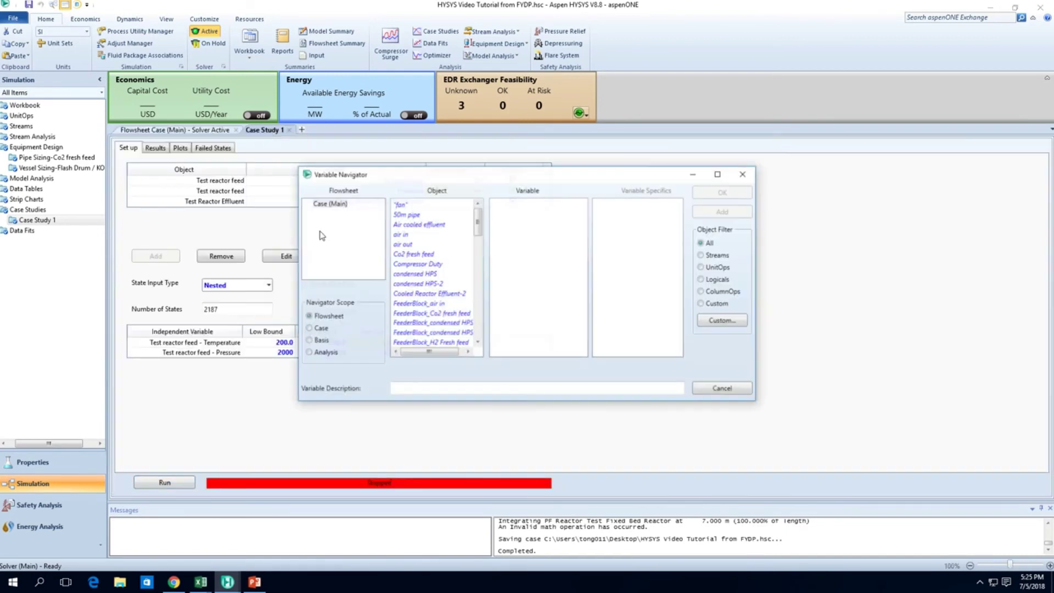
{"action": "left_click_drag", "start_coordinate": [477, 219], "coordinate": [479, 333]}
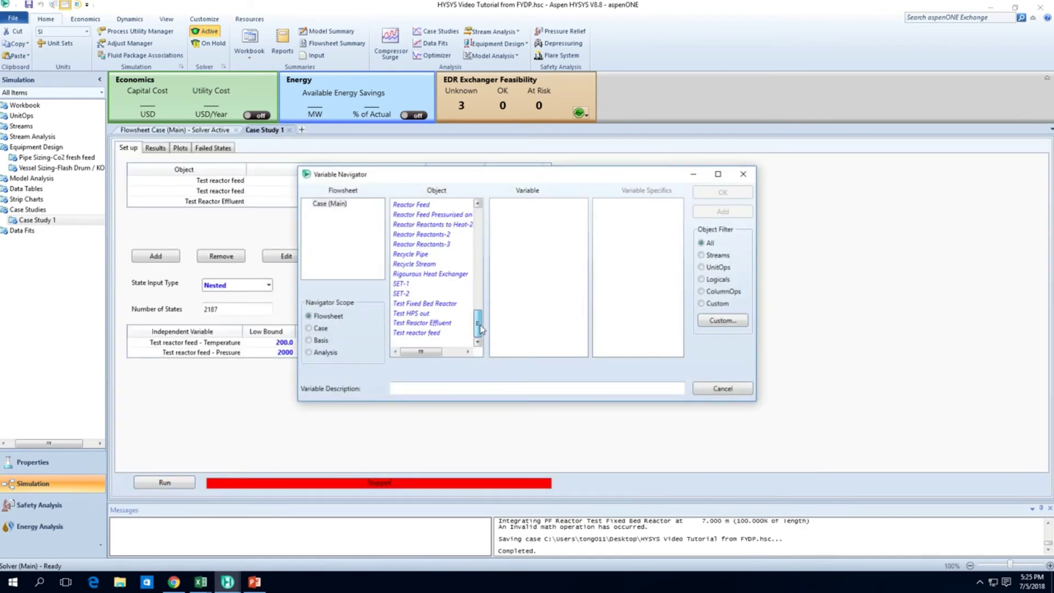
{"action": "left_click", "coordinate": [412, 313]}
{"action": "left_click_drag", "start_coordinate": [583, 214], "coordinate": [583, 270]}
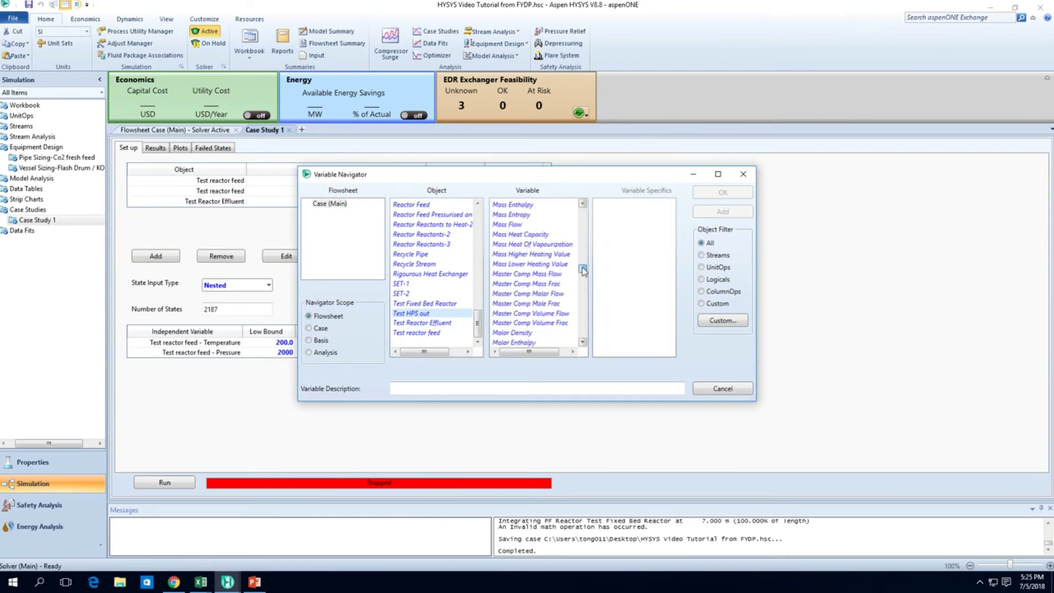
{"action": "left_click", "coordinate": [560, 293]}
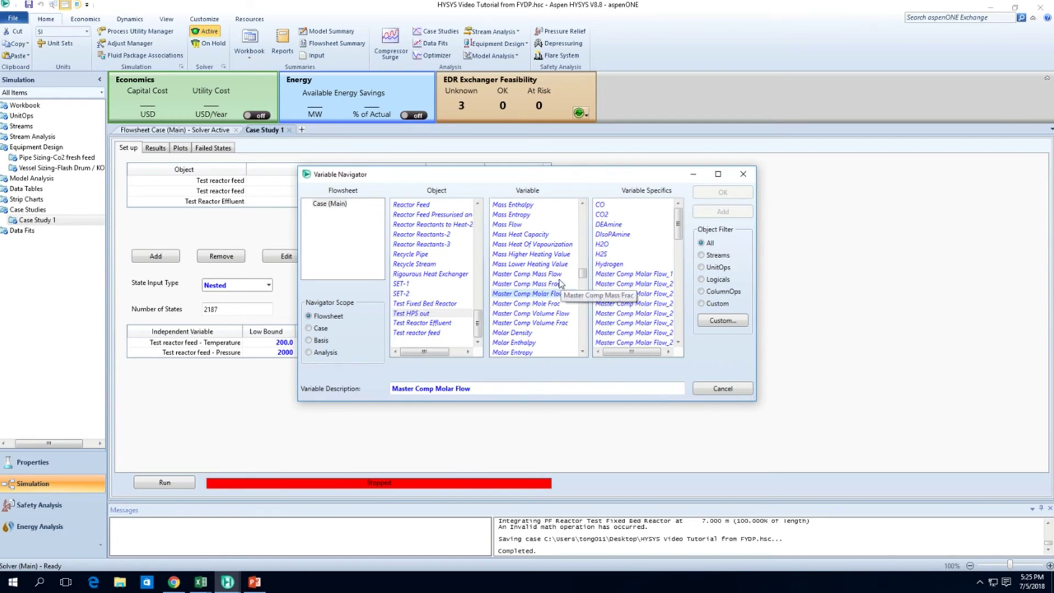
{"action": "left_click", "coordinate": [559, 275]}
{"action": "left_click", "coordinate": [604, 244]}
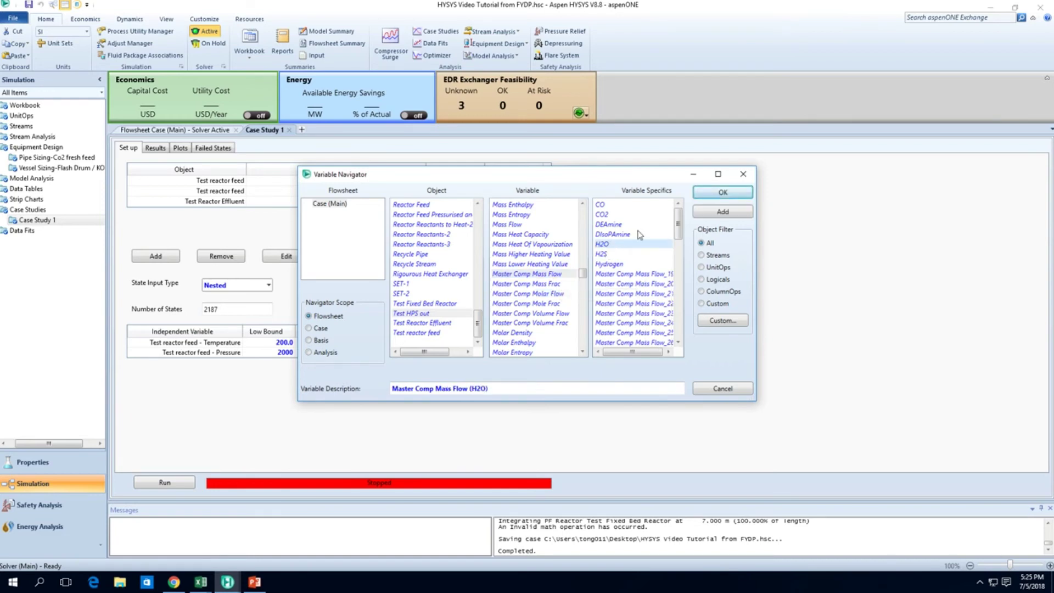
{"action": "left_click", "coordinate": [722, 192]}
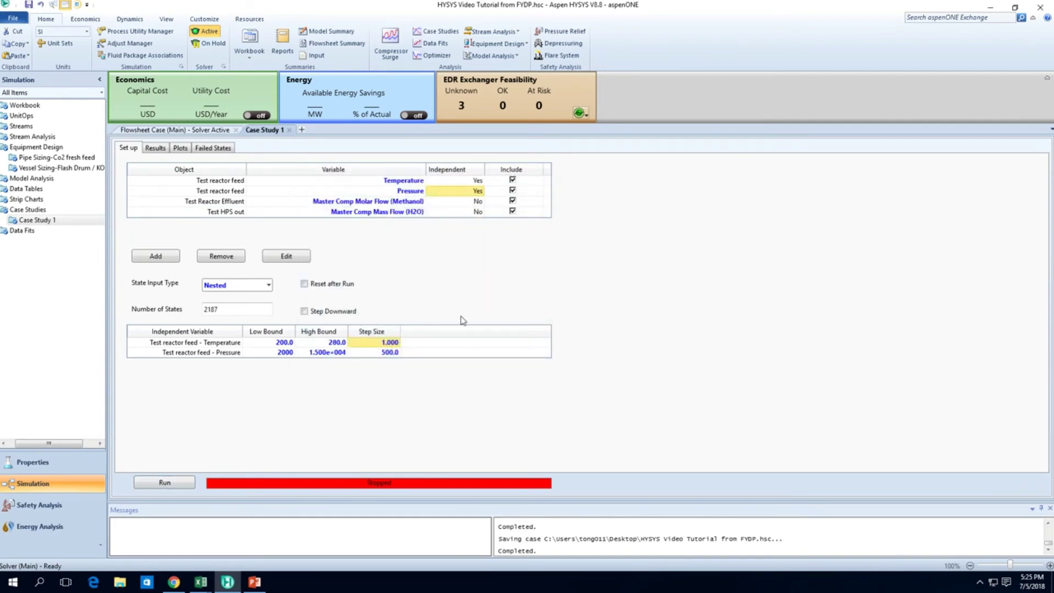
- Run the case study again and review the methanol molar flow and H2O mass flow results for each state
{"action": "left_click", "coordinate": [162, 484]}
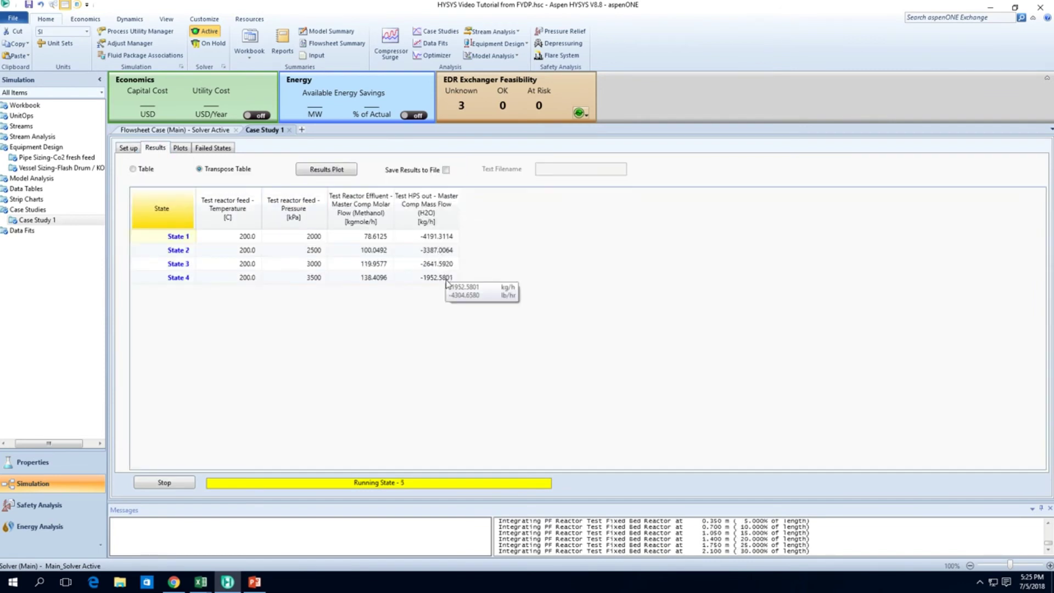
{"action": "left_click", "coordinate": [446, 283]}
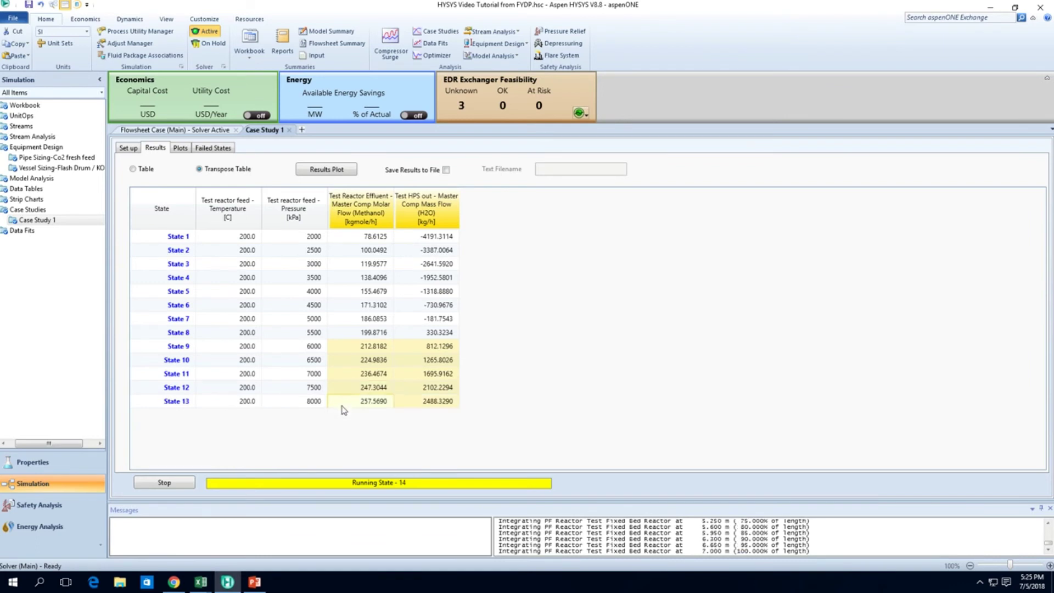
{"action": "left_click", "coordinate": [418, 390]}
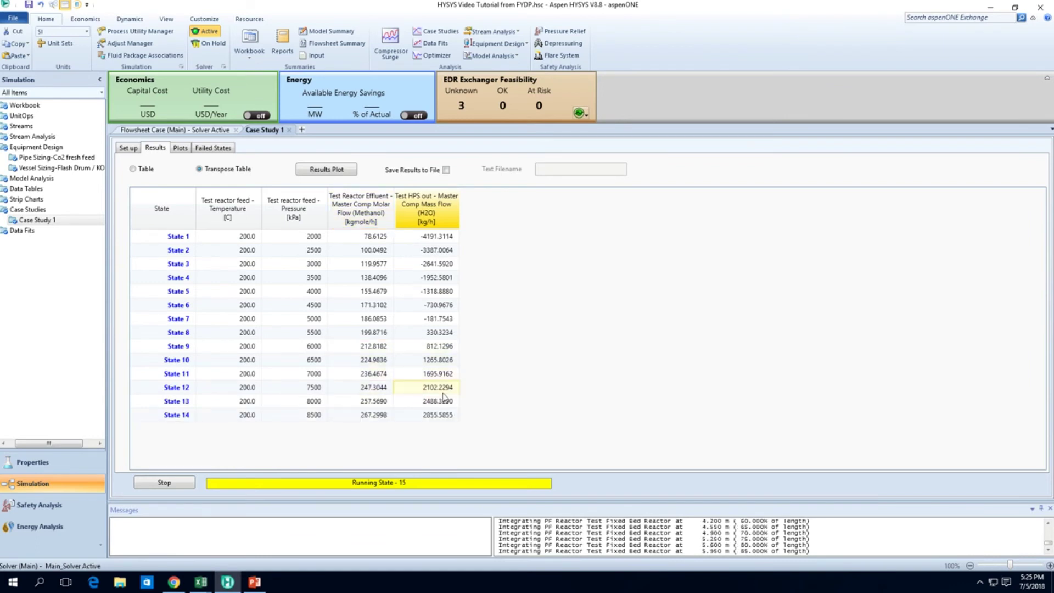
{"action": "left_click", "coordinate": [439, 428]}
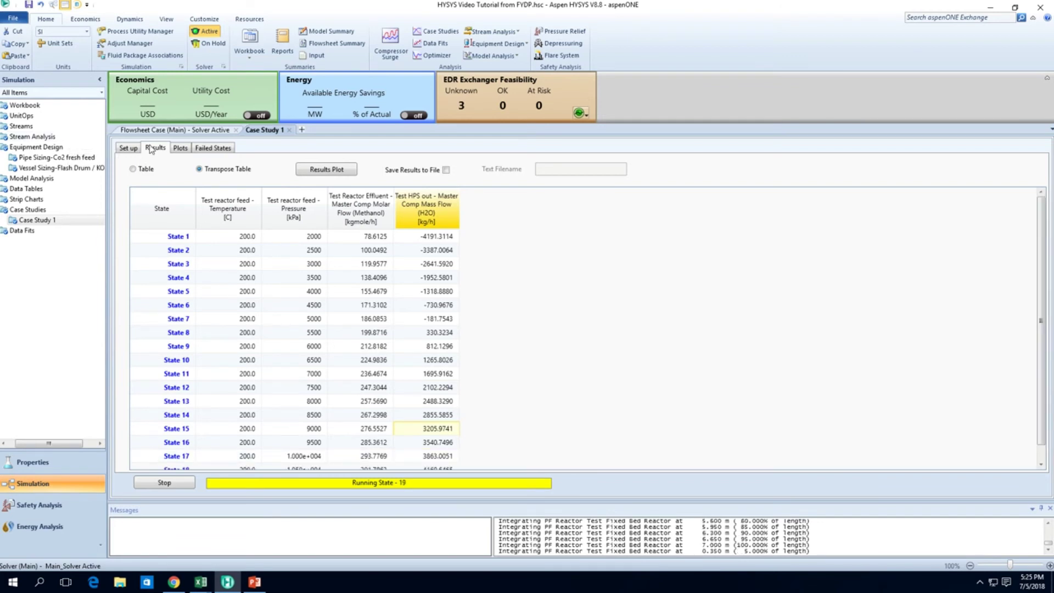
- Look at the flowsheet, return to the case study setup and stop the run
{"action": "left_click", "coordinate": [158, 132]}
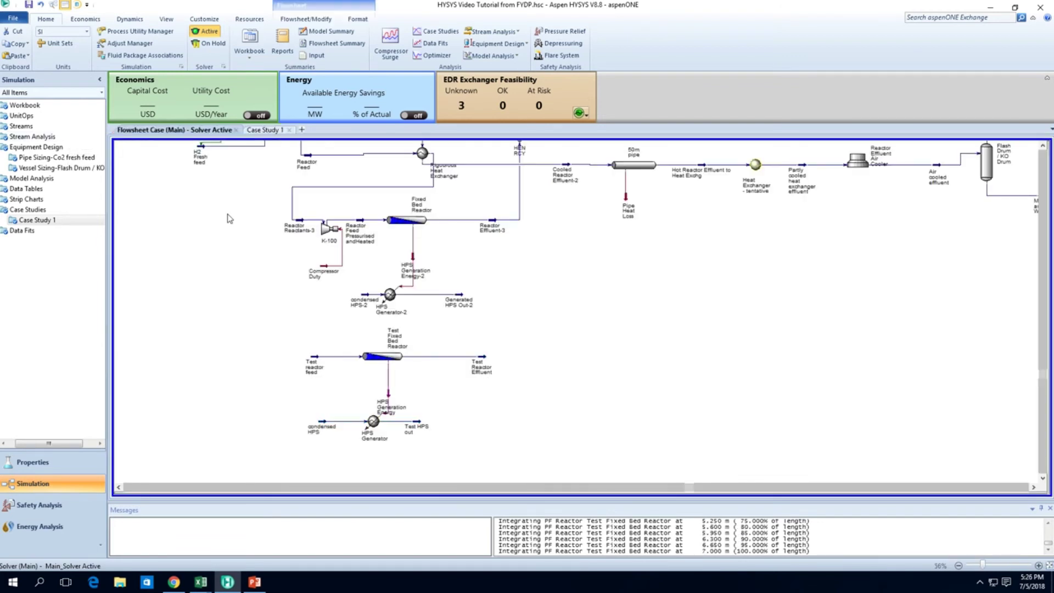
{"action": "left_click", "coordinate": [263, 131]}
{"action": "left_click", "coordinate": [131, 149]}
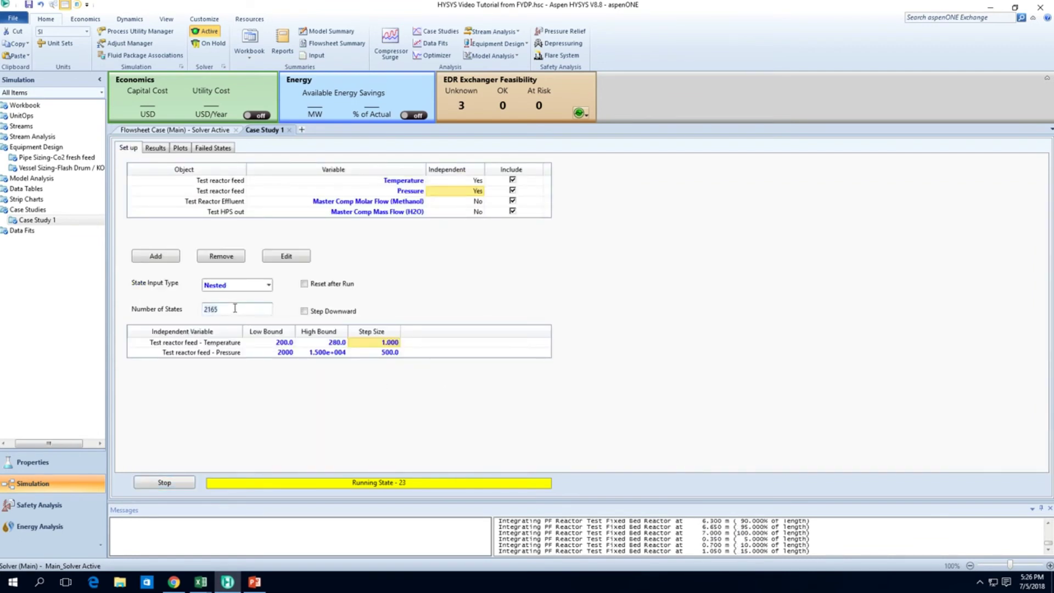
{"action": "left_click", "coordinate": [164, 482]}
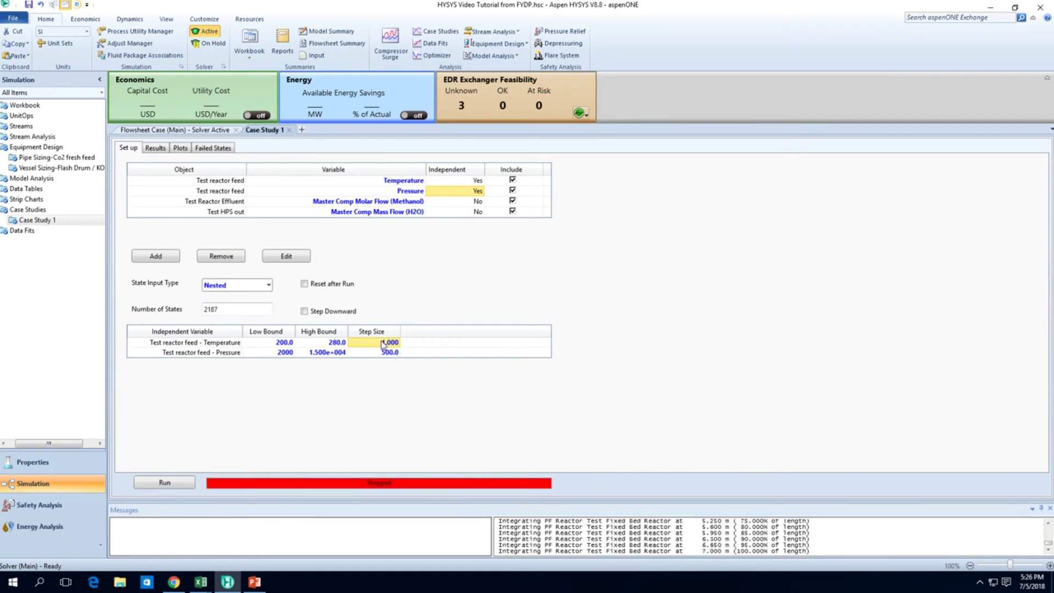
{"action": "mouse_move", "coordinate": [383, 345]}
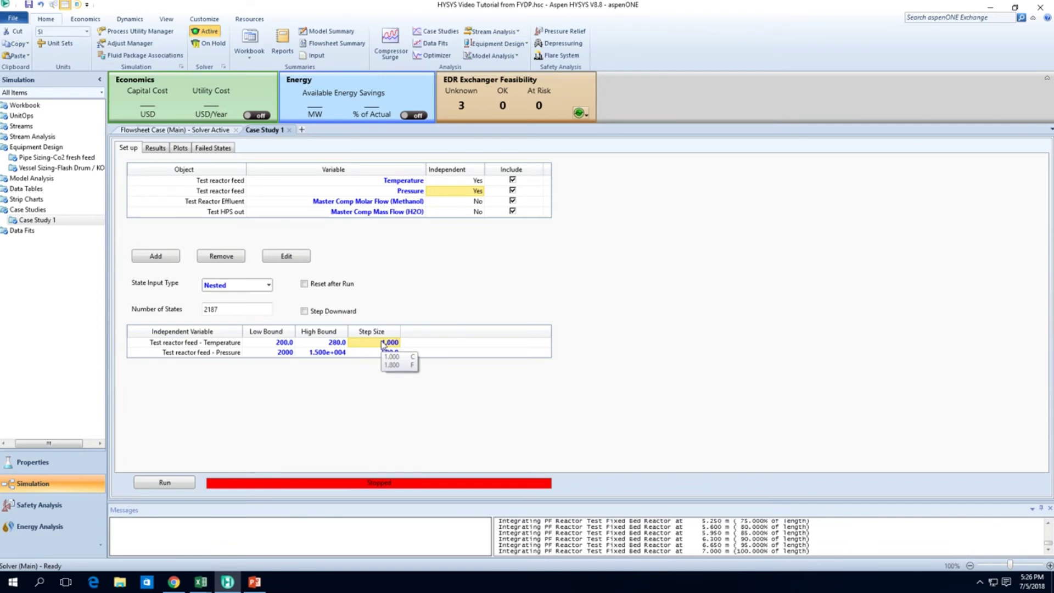
- Set the step size of the Test reactor feed temperature in Case Study 1 to 20 C
{"action": "type", "text": "5"}
{"action": "key", "text": "Return"}
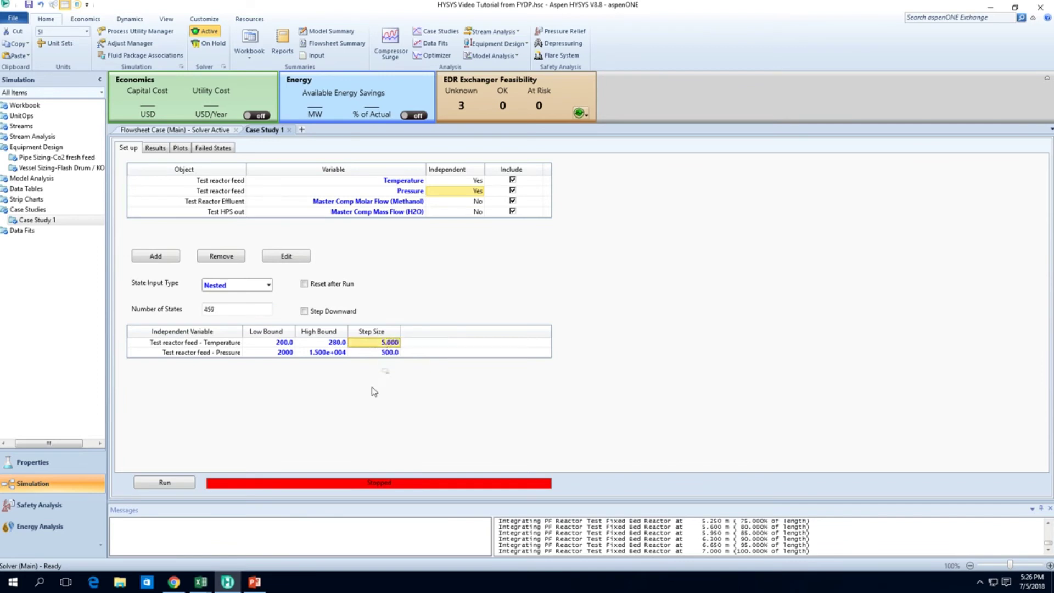
{"action": "double_click", "coordinate": [389, 342]}
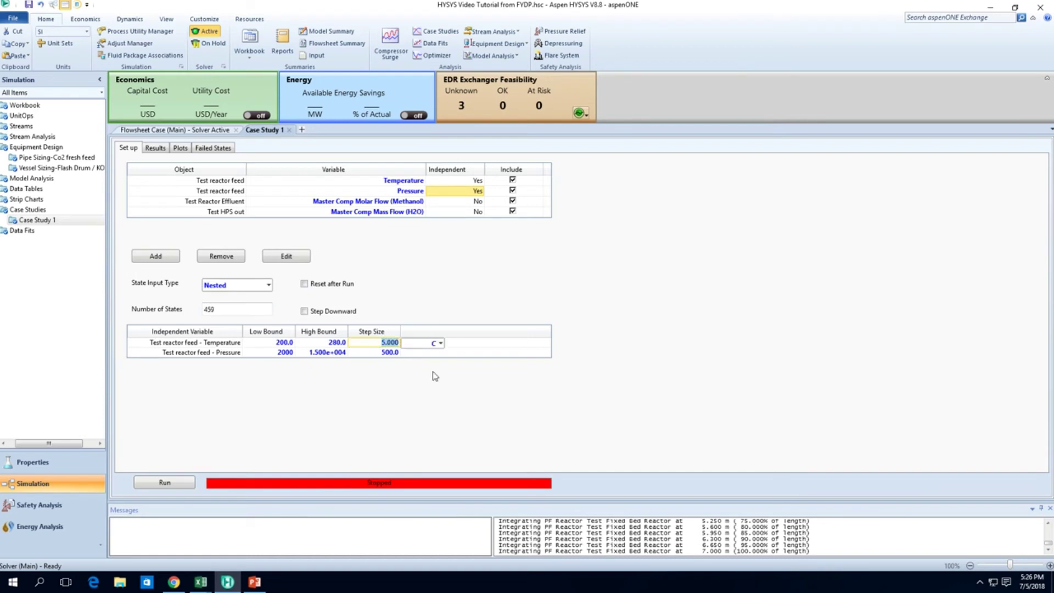
{"action": "type", "text": "20"}
{"action": "key", "text": "Return"}
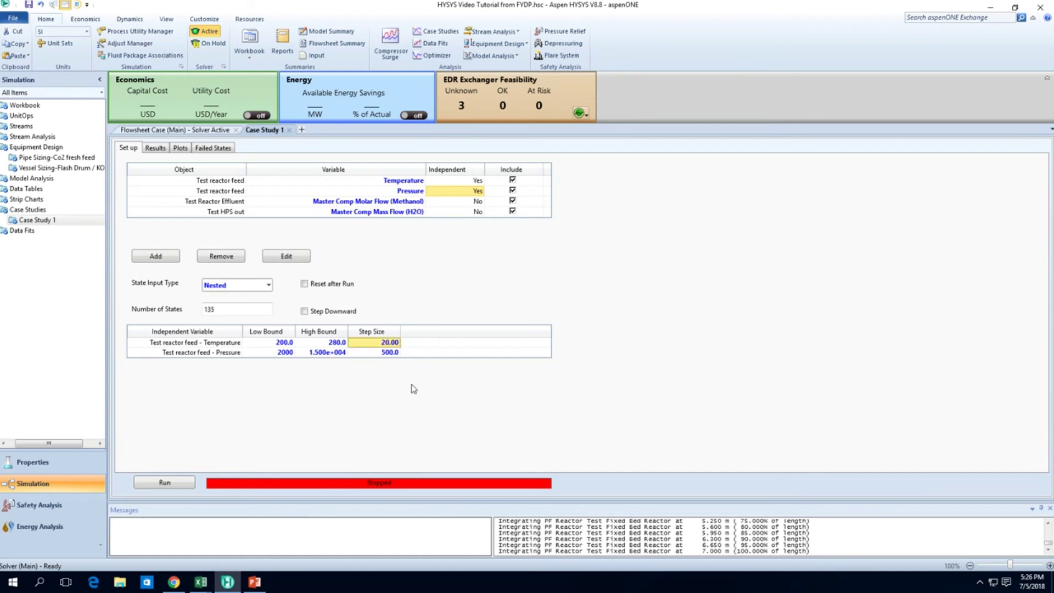
- Run Case Study 1, review the methanol and H2O flows for each state in the results table, and stop the run
{"action": "left_click", "coordinate": [180, 482]}
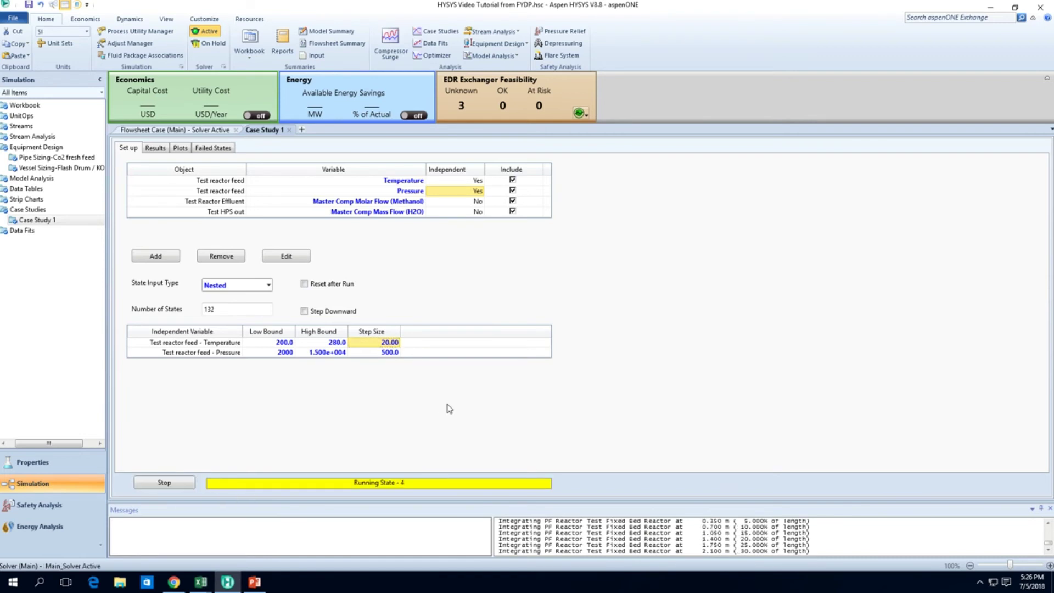
{"action": "left_click", "coordinate": [162, 149]}
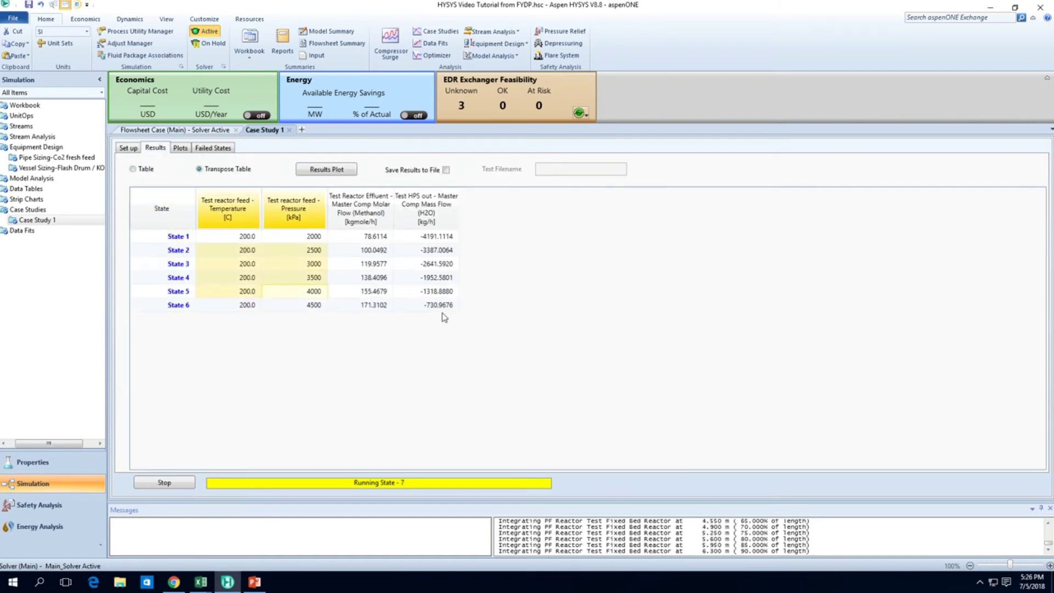
{"action": "left_click", "coordinate": [437, 319]}
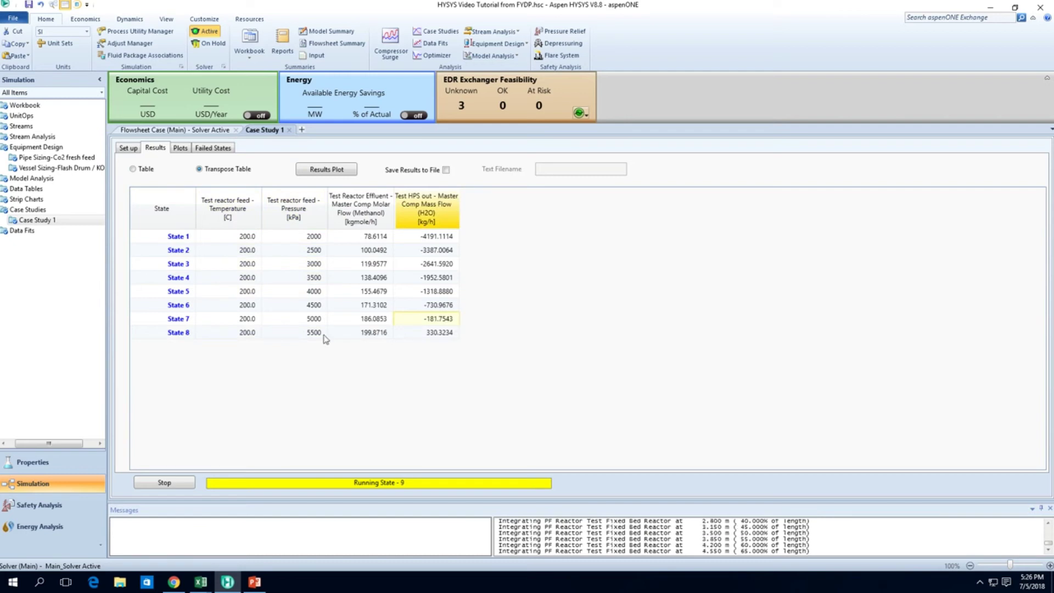
{"action": "left_click_drag", "start_coordinate": [223, 336], "coordinate": [422, 237]}
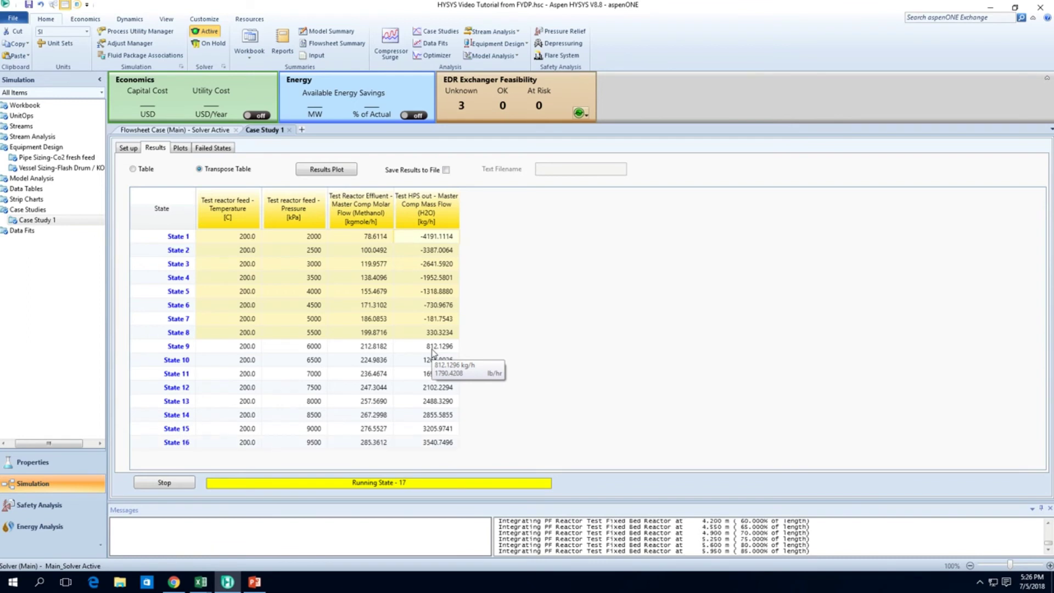
{"action": "left_click", "coordinate": [184, 483]}
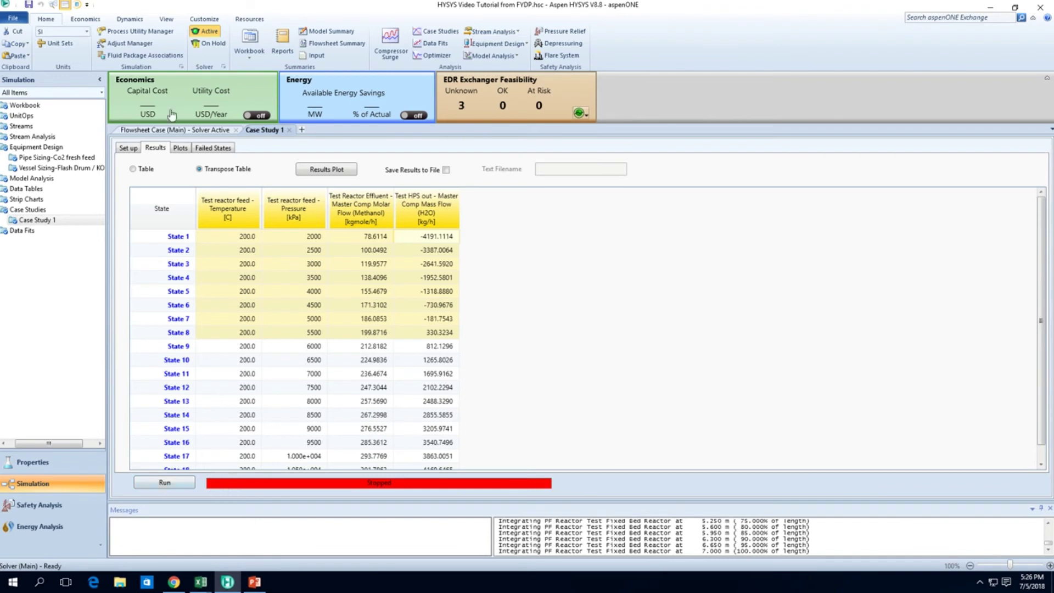
- Set the Test reactor feed stream's temperature to 250 C and its pressure to 8080 kPa
{"action": "left_click", "coordinate": [192, 130]}
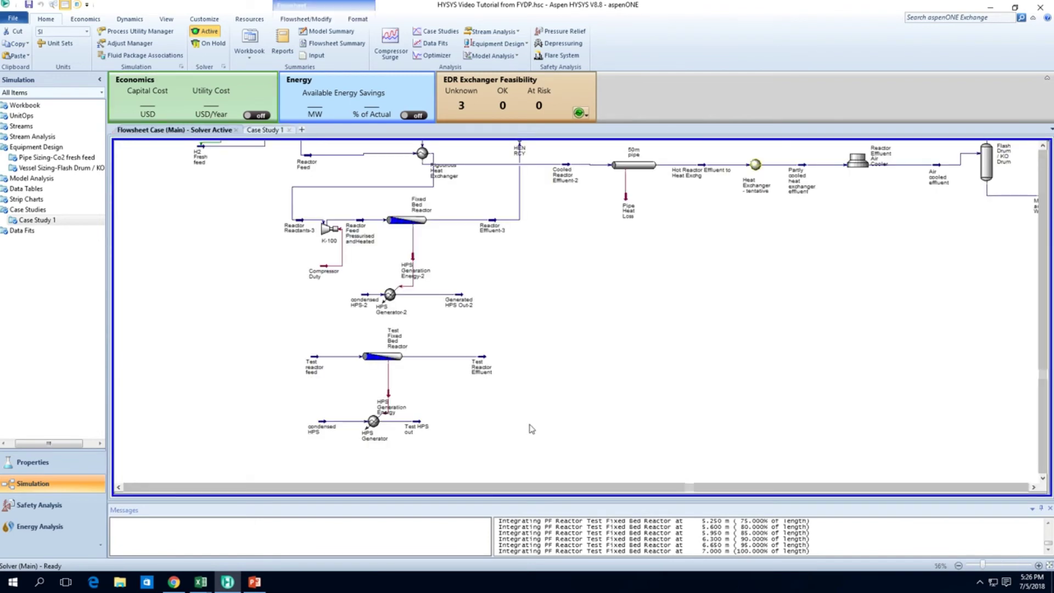
{"action": "mouse_move", "coordinate": [396, 360]}
{"action": "double_click", "coordinate": [318, 362]}
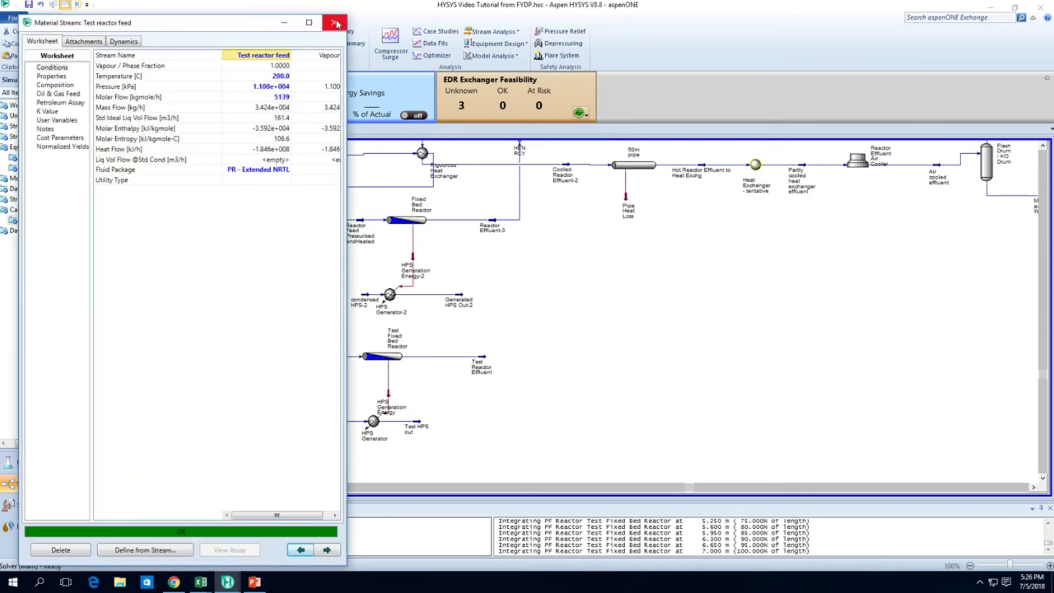
{"action": "left_click", "coordinate": [282, 77]}
{"action": "type", "text": "250"}
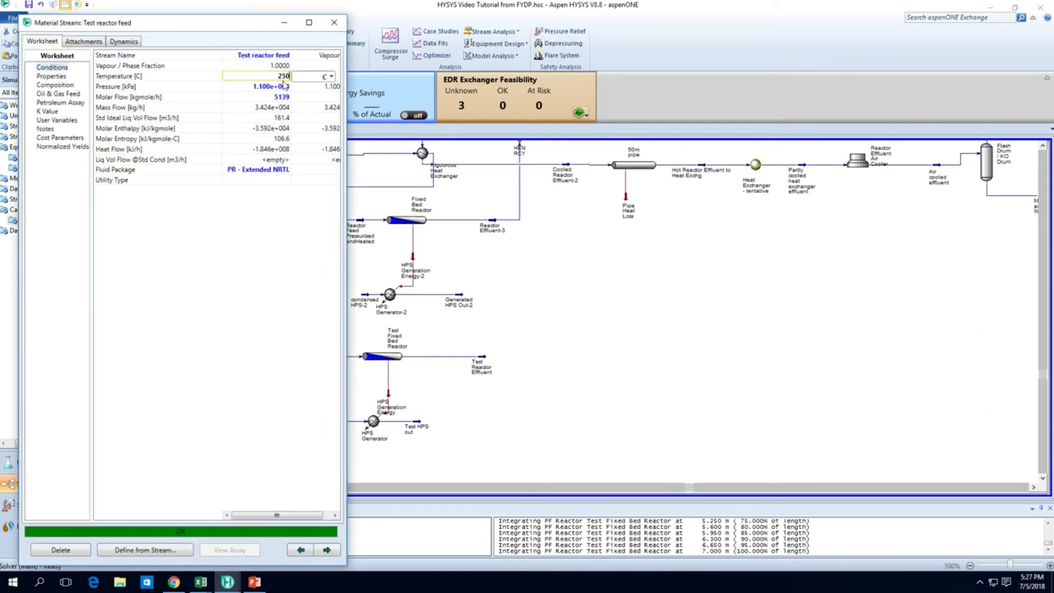
{"action": "key", "text": "Return"}
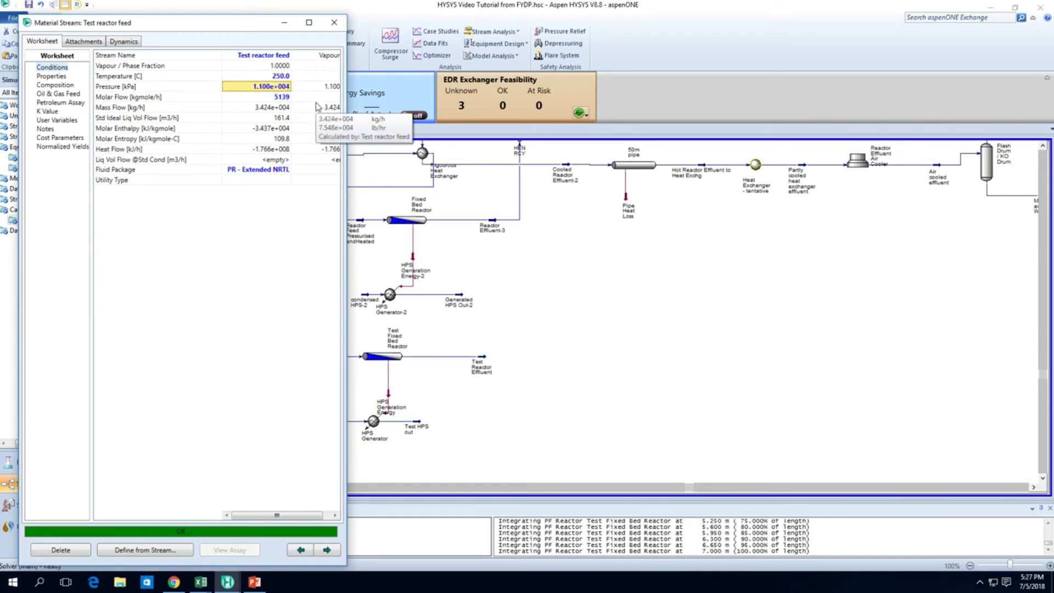
{"action": "type", "text": "8080"}
{"action": "key", "text": "Return"}
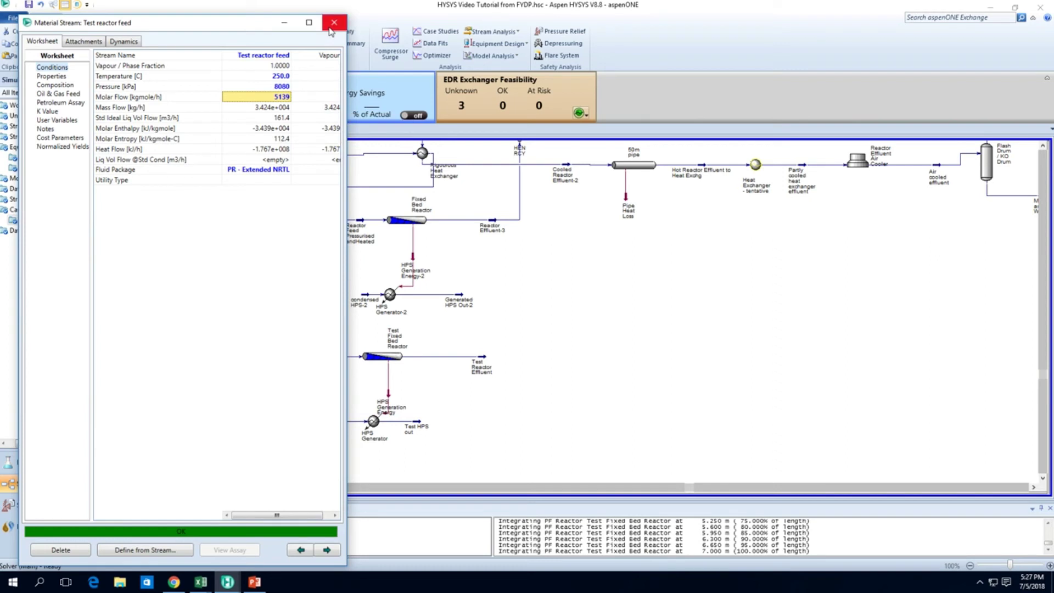
- Enter a CO2 mole fraction of 0.17 for the Test reactor feed, normalize the composition and save the case
{"action": "left_click", "coordinate": [54, 86]}
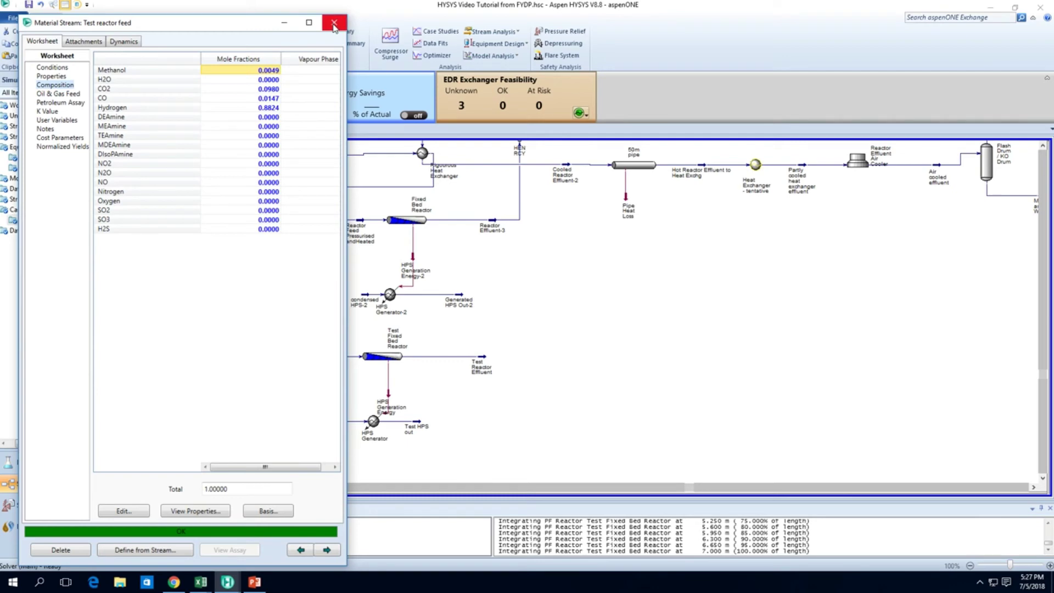
{"action": "left_click", "coordinate": [277, 90]}
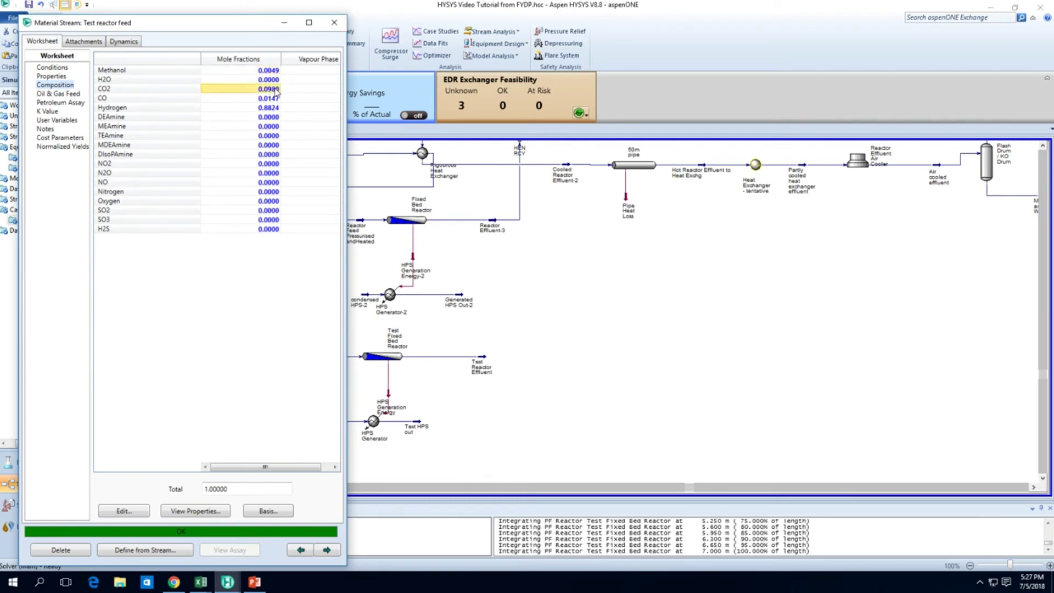
{"action": "type", "text": "0.17"}
{"action": "key", "text": "Return"}
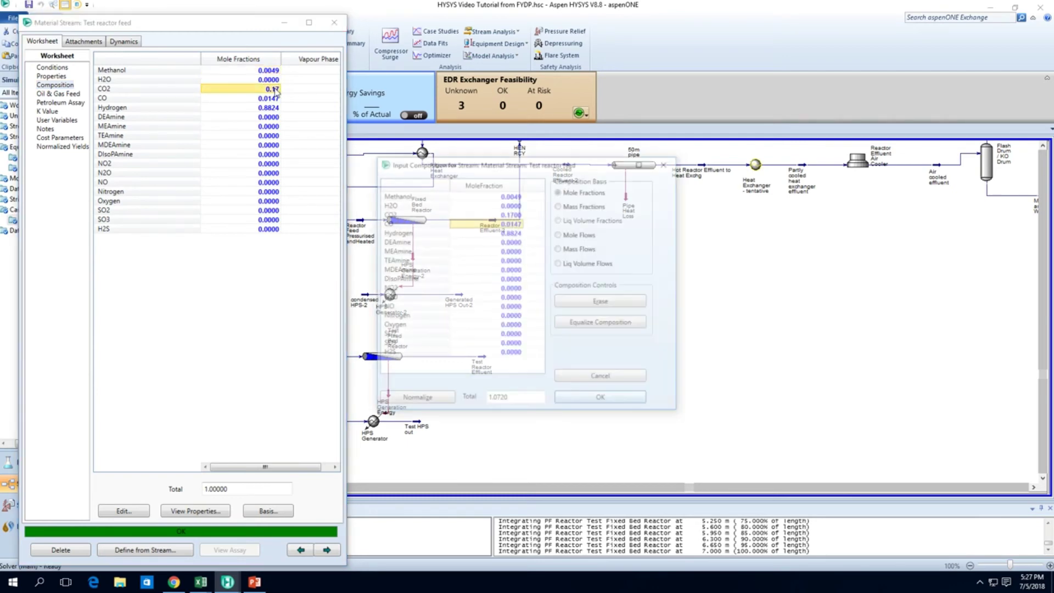
{"action": "left_click", "coordinate": [437, 405]}
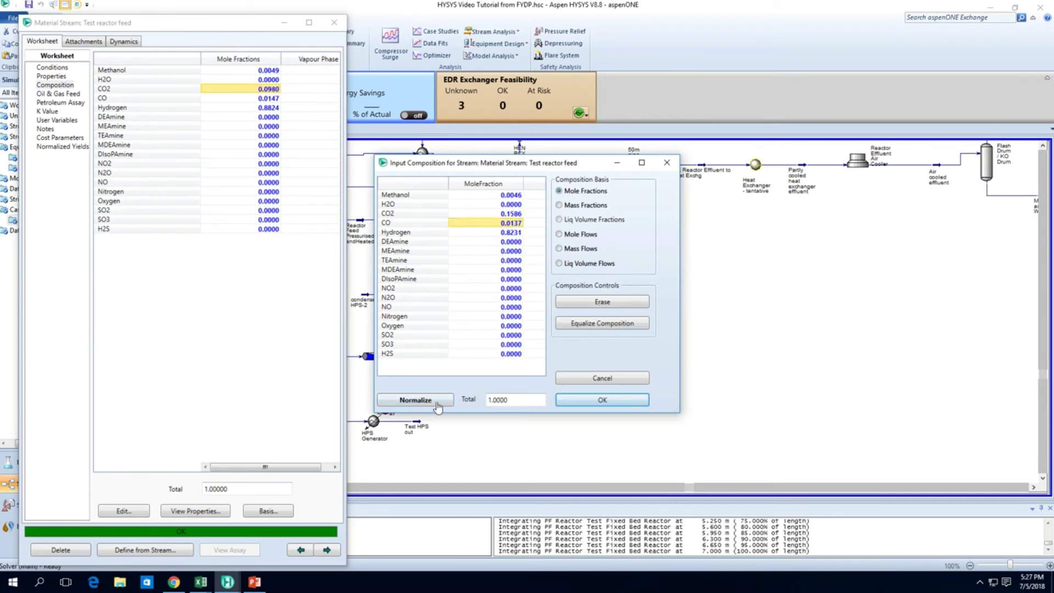
{"action": "left_click", "coordinate": [623, 400]}
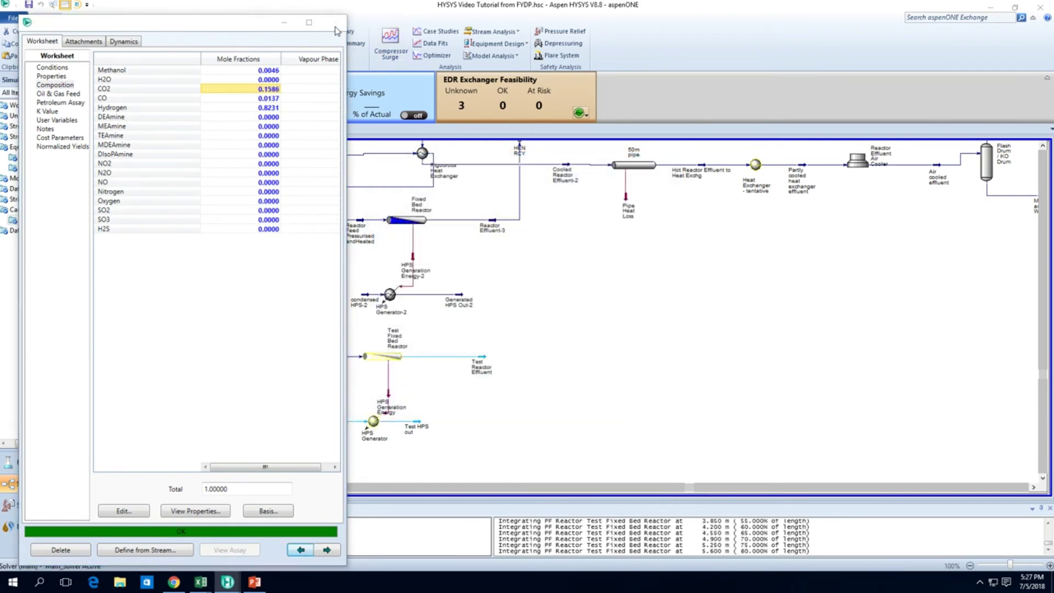
{"action": "left_click", "coordinate": [334, 23]}
{"action": "mouse_move", "coordinate": [483, 365]}
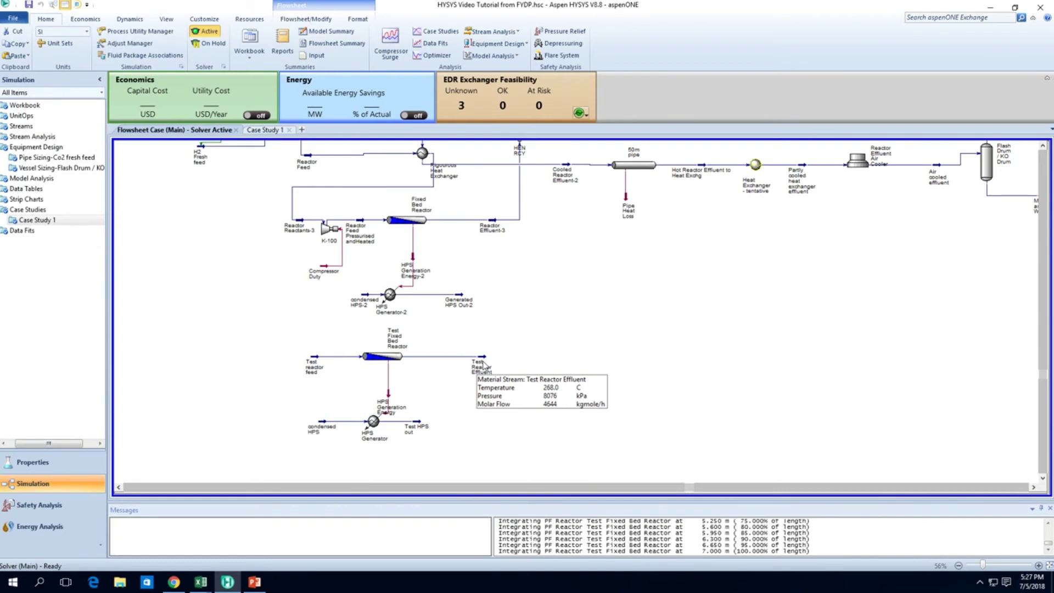
{"action": "key", "text": "ctrl+s"}
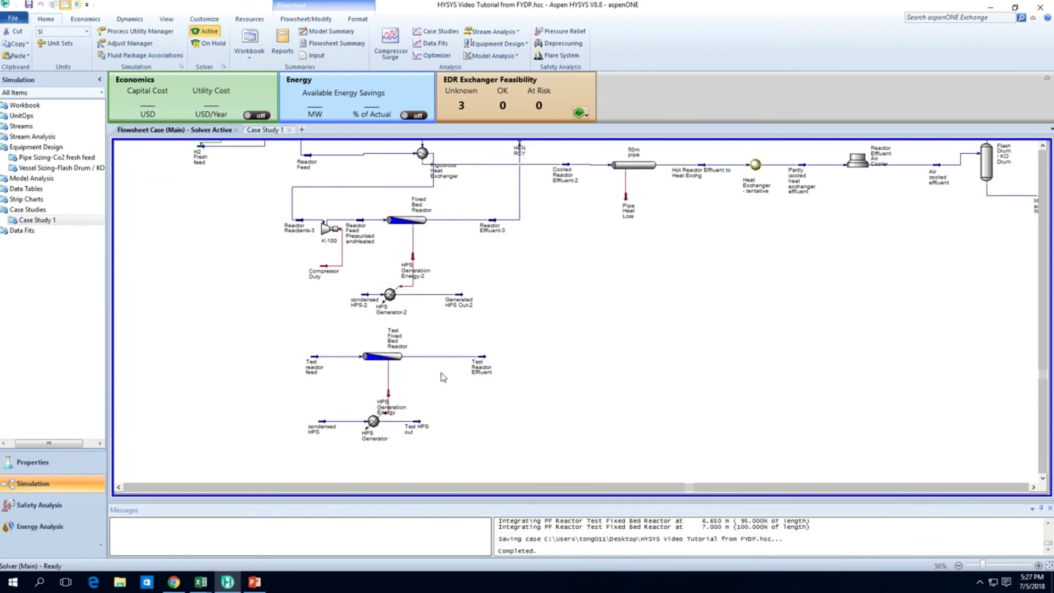
- Check the Test Reactor Effluent's component molar flows and compare the HPS generation energy and condensed HPS flows of both reactors
{"action": "mouse_move", "coordinate": [378, 360]}
{"action": "mouse_move", "coordinate": [322, 362]}
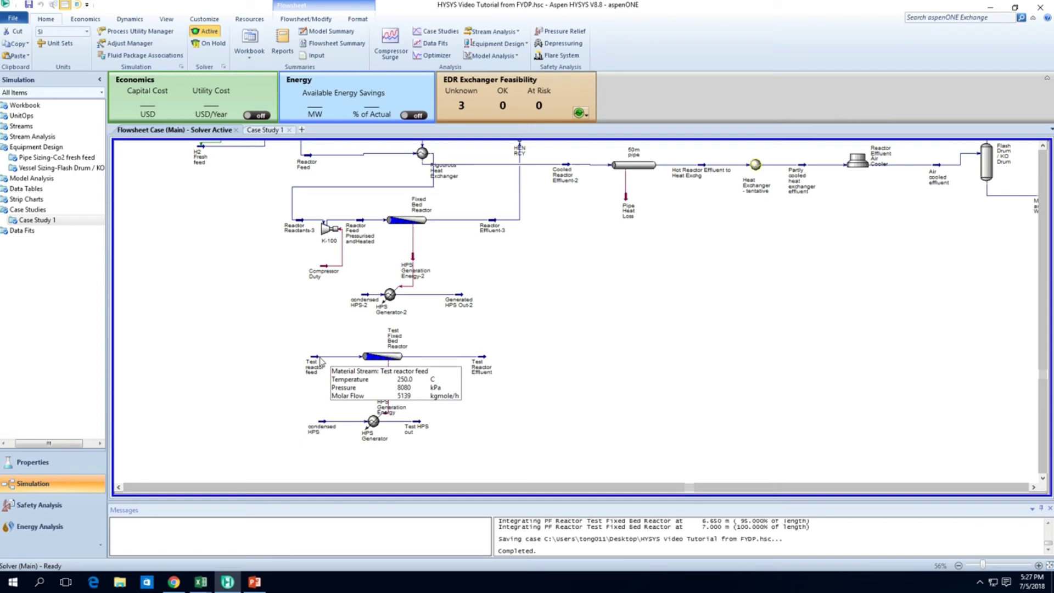
{"action": "double_click", "coordinate": [475, 366]}
{"action": "left_click", "coordinate": [83, 113]}
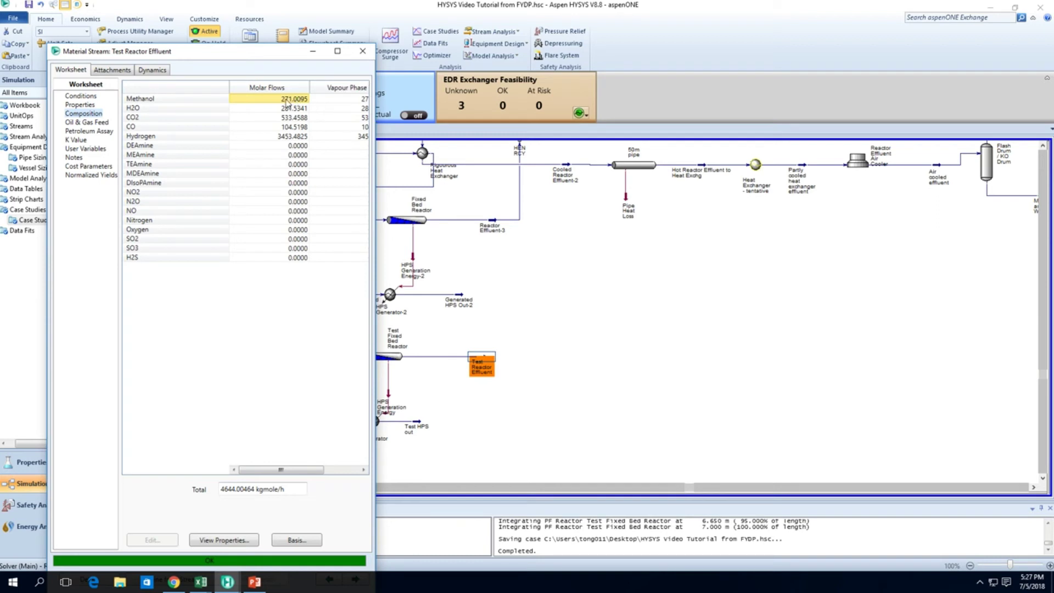
{"action": "left_click", "coordinate": [362, 50]}
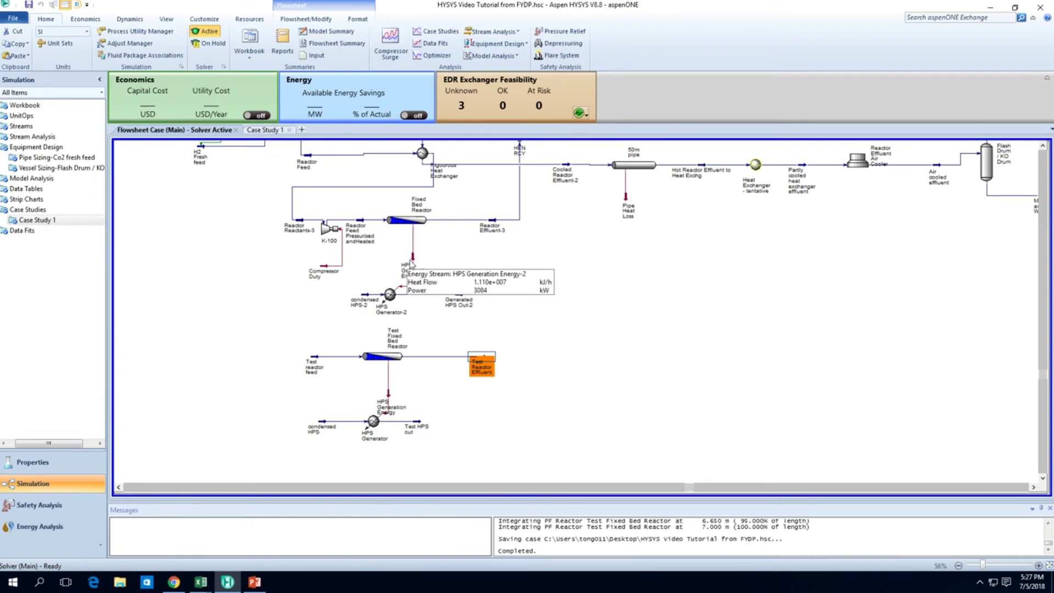
{"action": "mouse_move", "coordinate": [390, 400]}
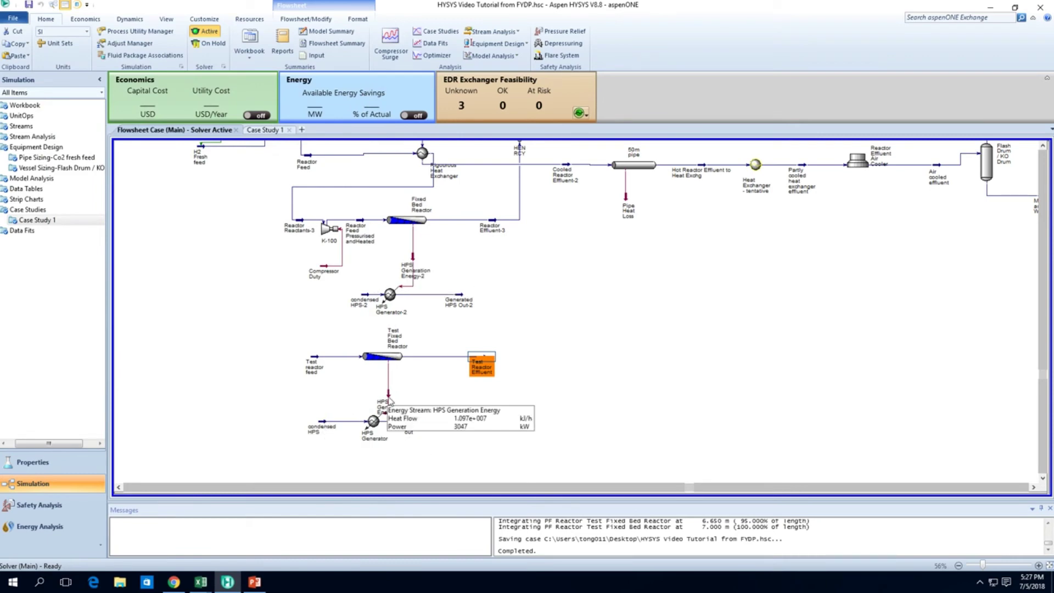
{"action": "mouse_move", "coordinate": [324, 427]}
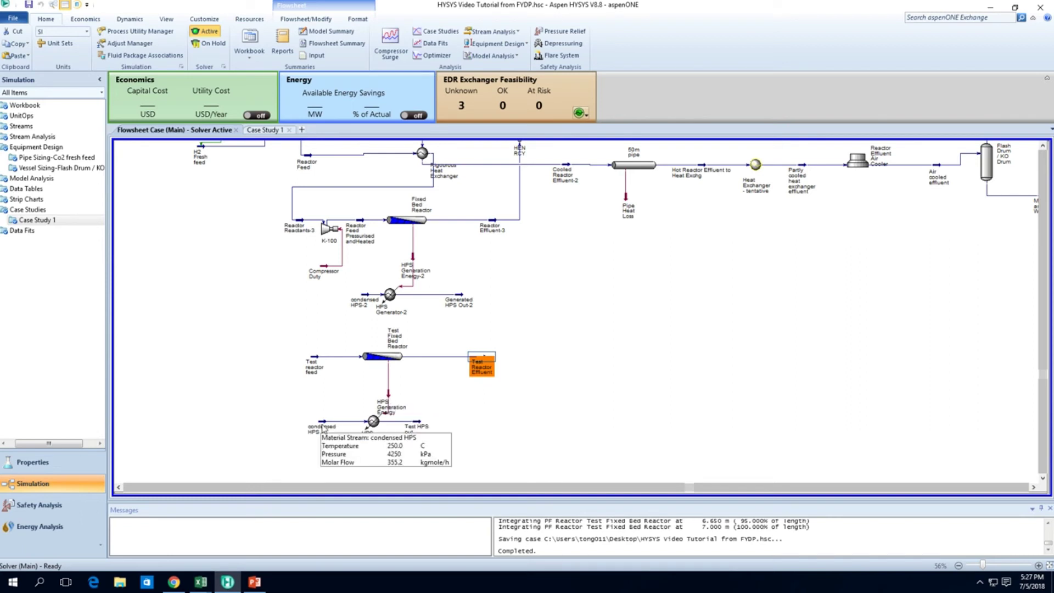
{"action": "mouse_move", "coordinate": [370, 301]}
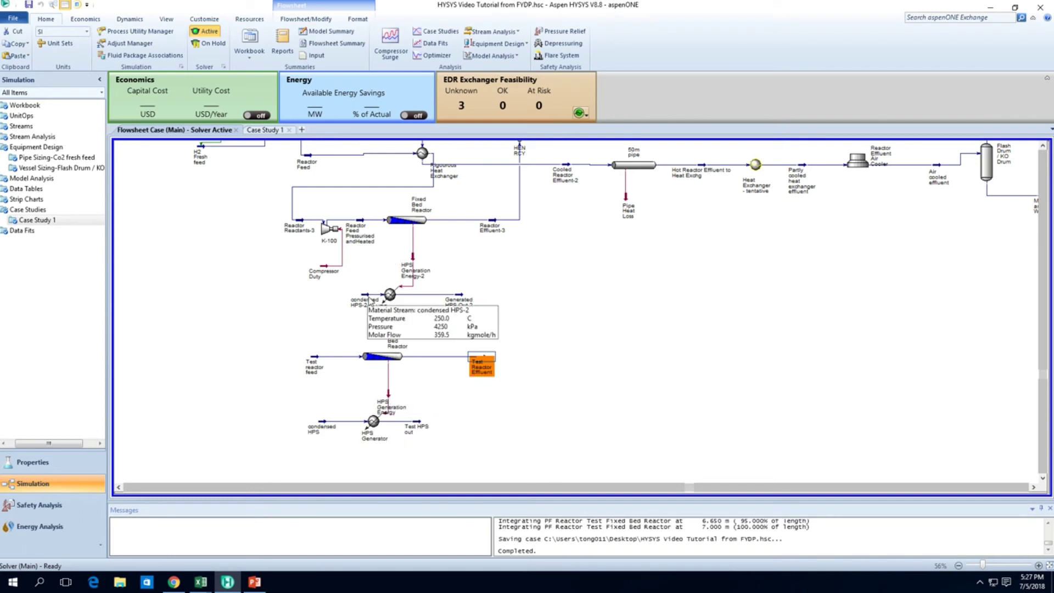
{"action": "left_click", "coordinate": [370, 300]}
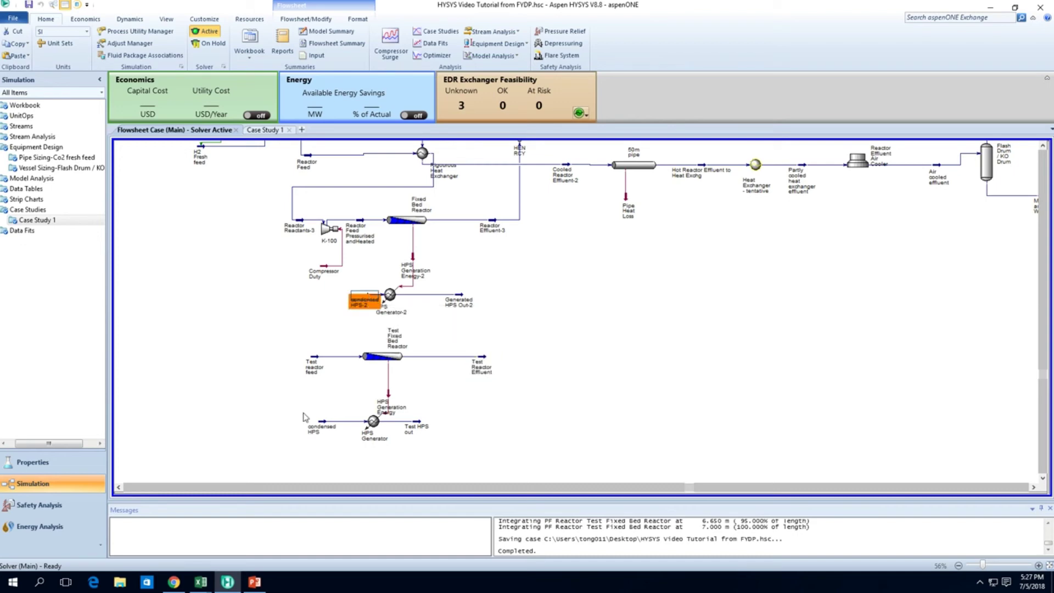
{"action": "left_click", "coordinate": [323, 426]}
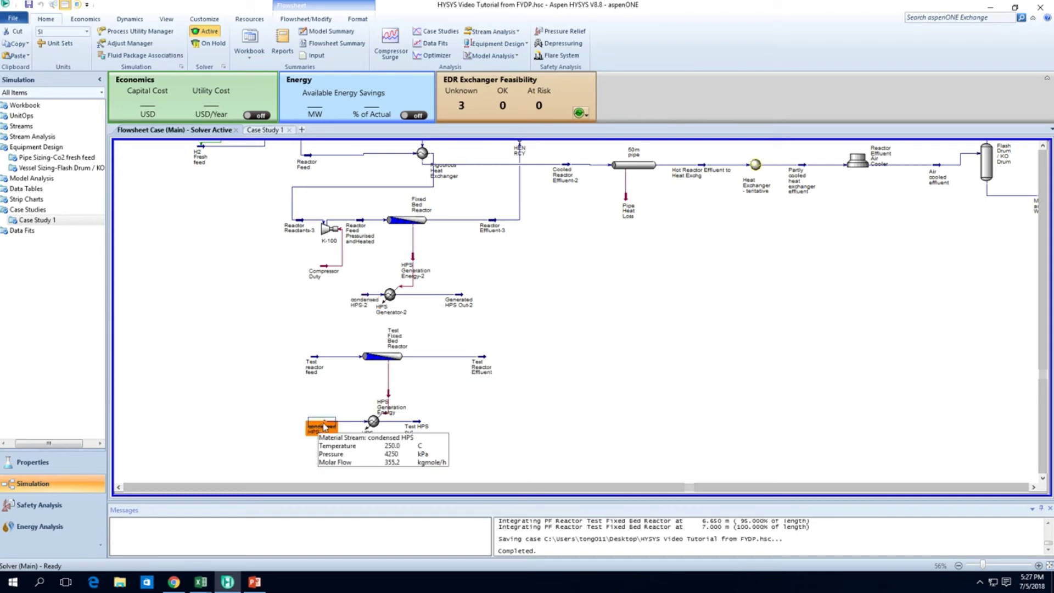
- Set the wall heat transfer coefficient of the Test Fixed Bed Reactor to 50000, check the condensed HPS flow and save the case
{"action": "double_click", "coordinate": [382, 357]}
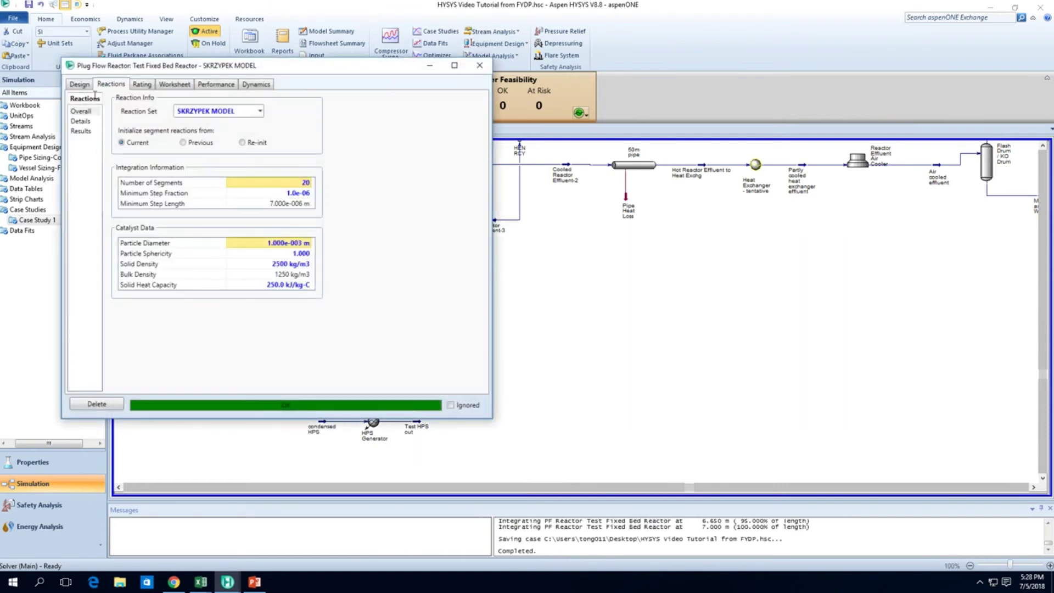
{"action": "left_click", "coordinate": [81, 84]}
{"action": "left_click", "coordinate": [85, 121]}
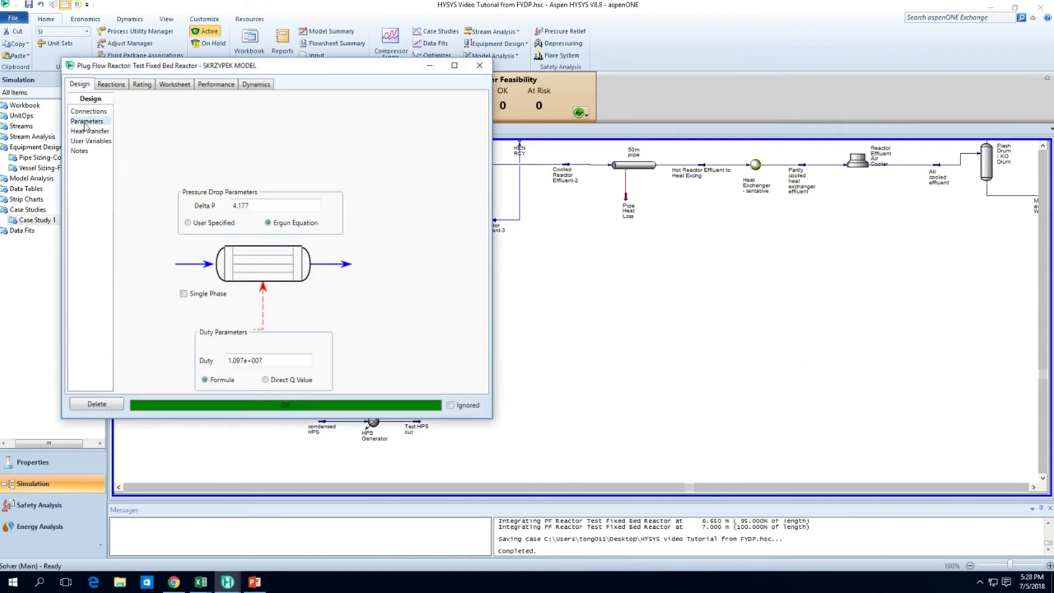
{"action": "left_click", "coordinate": [87, 112]}
{"action": "left_click", "coordinate": [86, 121]}
{"action": "left_click", "coordinate": [90, 131]}
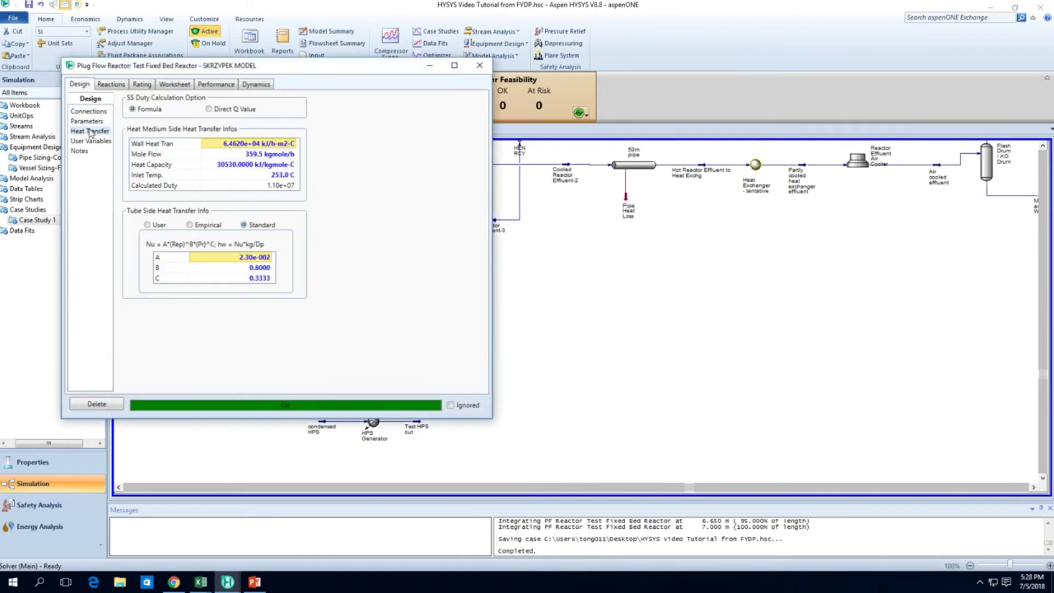
{"action": "left_click", "coordinate": [261, 144]}
{"action": "type", "text": "50000"}
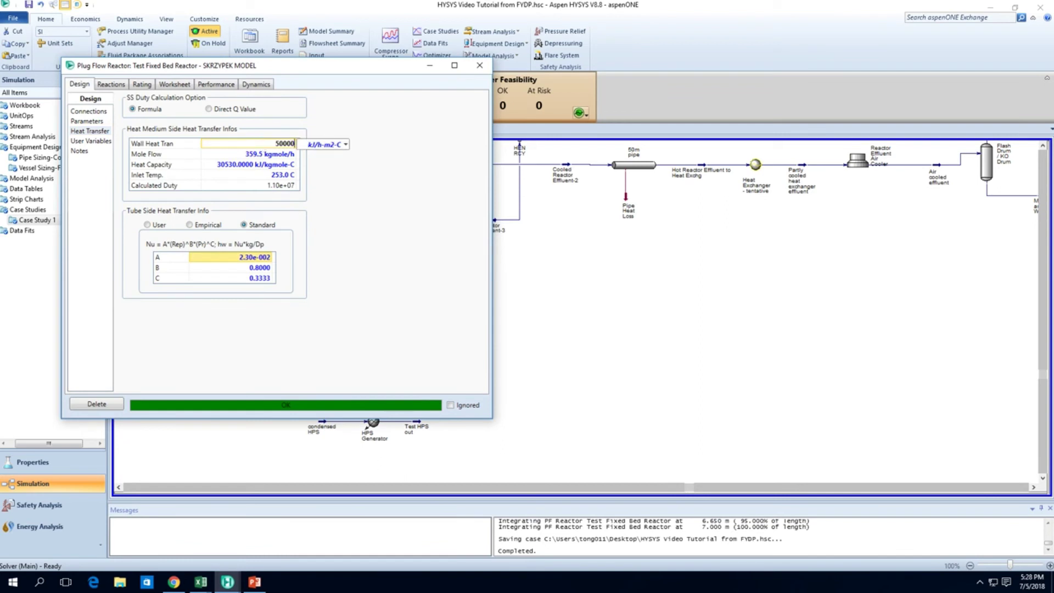
{"action": "left_click", "coordinate": [336, 145]}
{"action": "left_click", "coordinate": [334, 181]}
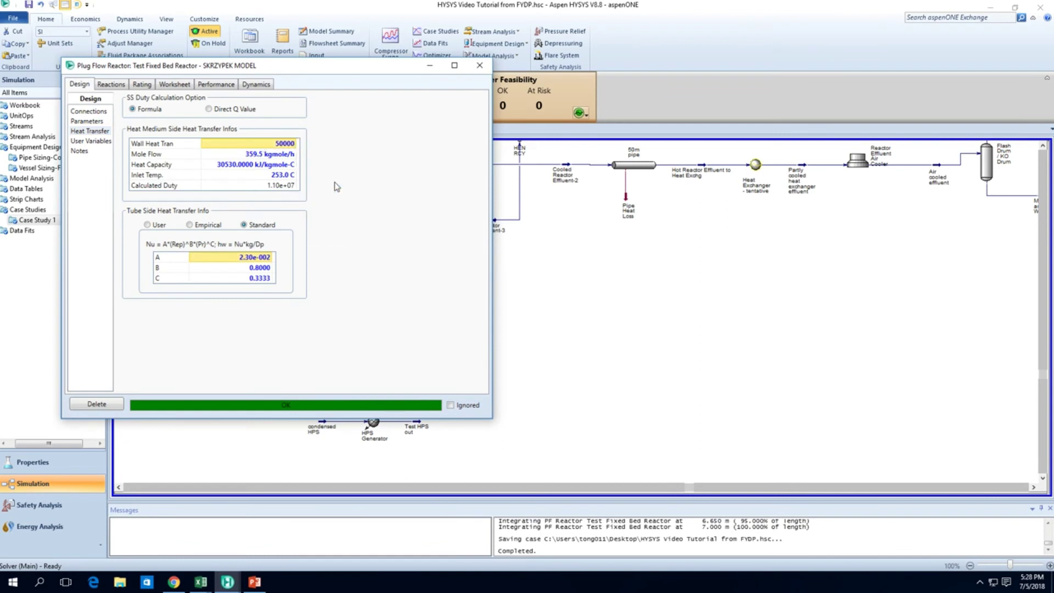
{"action": "left_click", "coordinate": [479, 65]}
{"action": "mouse_move", "coordinate": [322, 424]}
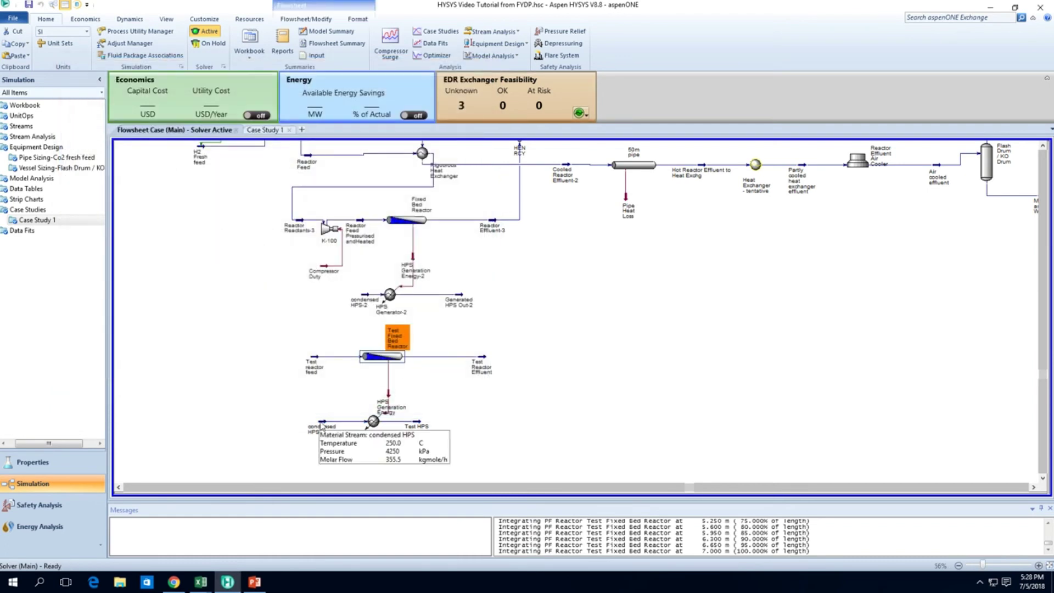
{"action": "key", "text": "ctrl+s"}
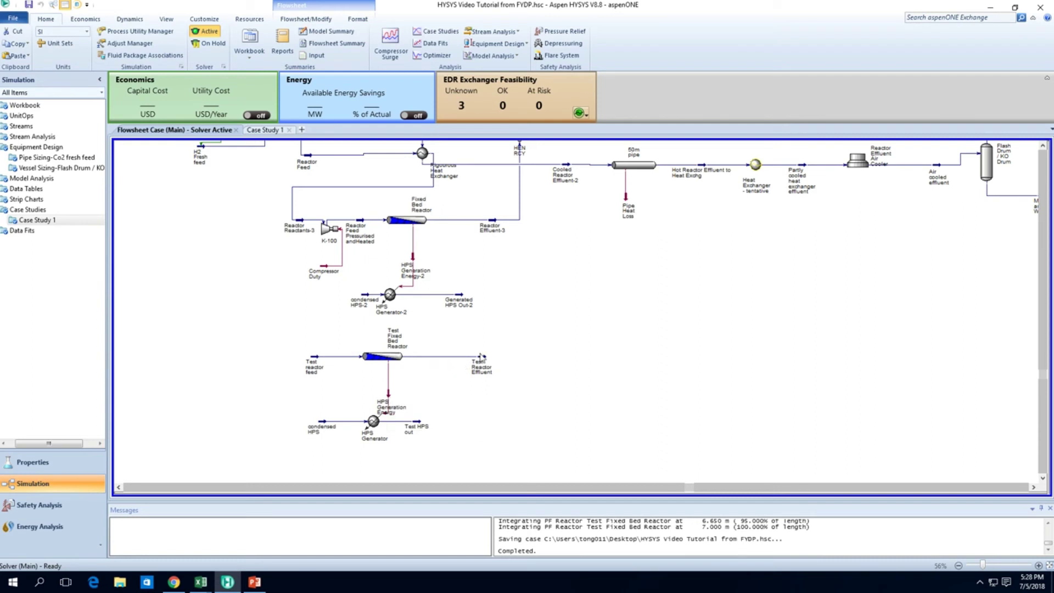
- Exclude the Test reactor feed's temperature and pressure variables from Case Study 1
{"action": "mouse_move", "coordinate": [387, 364]}
{"action": "left_click", "coordinate": [268, 131]}
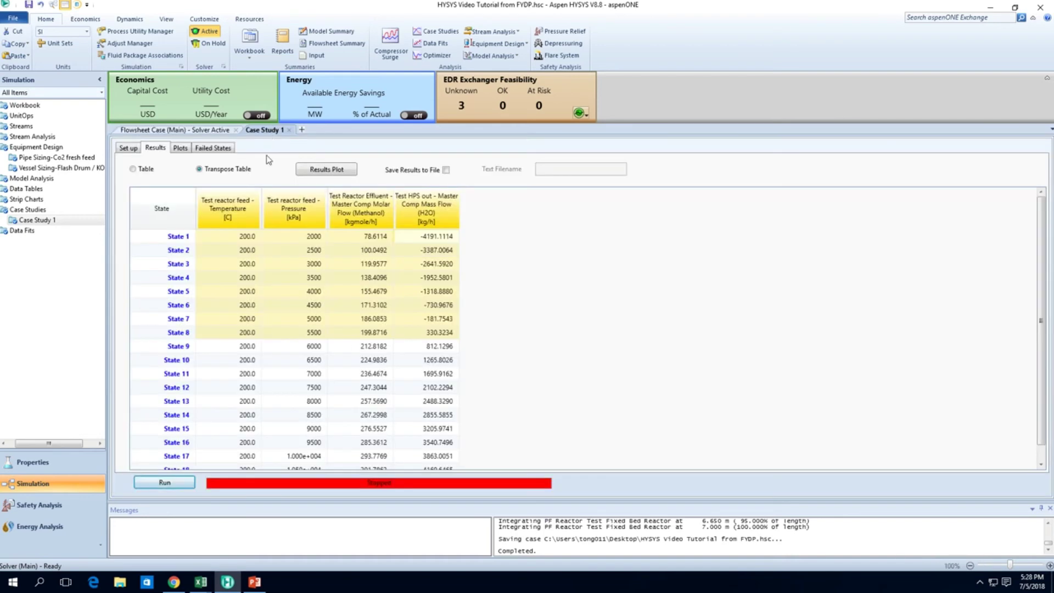
{"action": "left_click", "coordinate": [128, 147]}
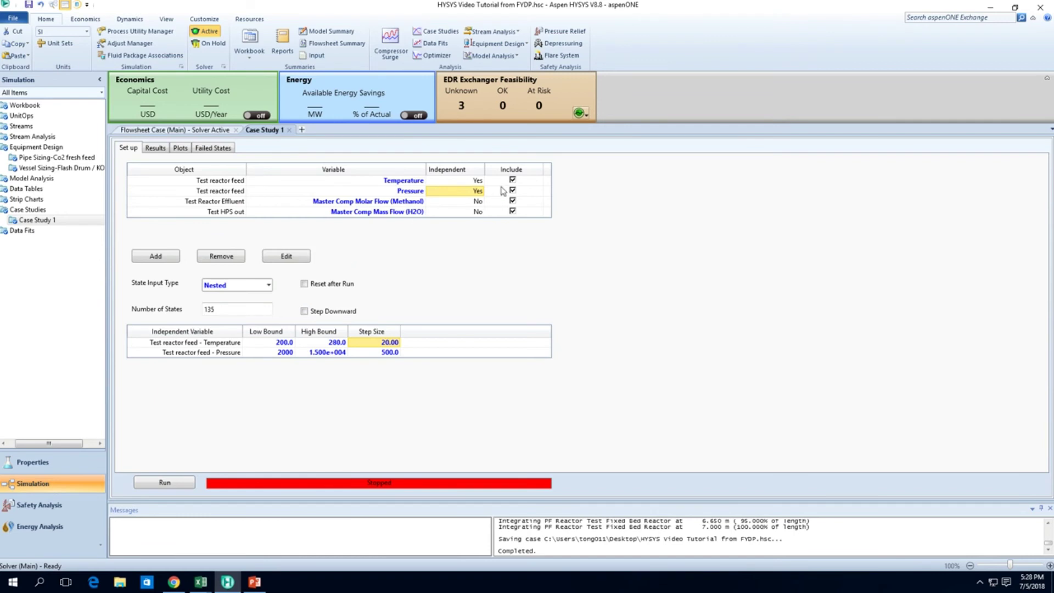
{"action": "left_click", "coordinate": [239, 183]}
{"action": "left_click", "coordinate": [256, 192]}
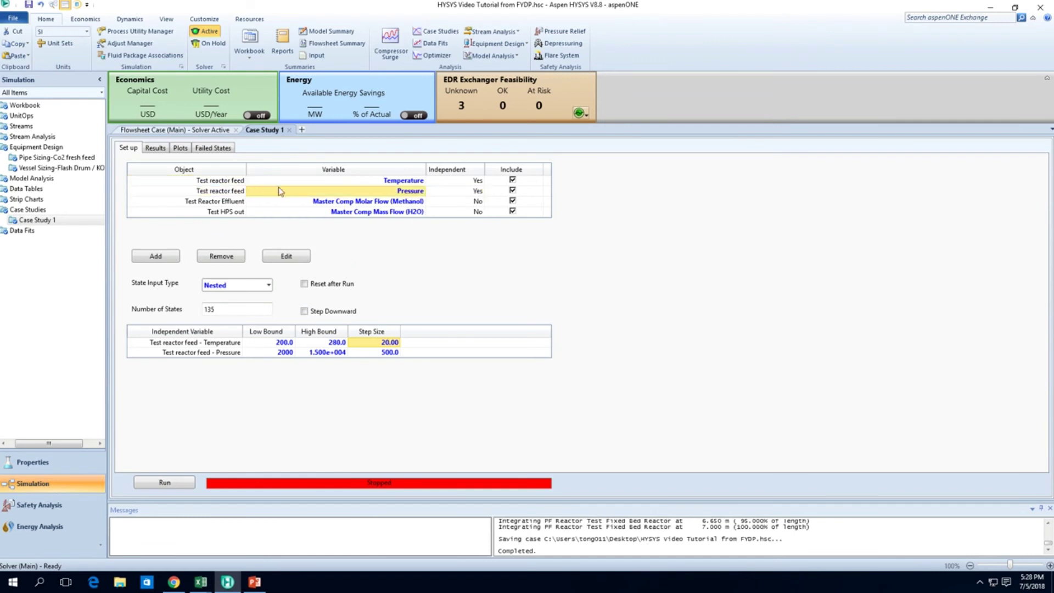
{"action": "left_click", "coordinate": [238, 185]}
{"action": "left_click", "coordinate": [513, 191]}
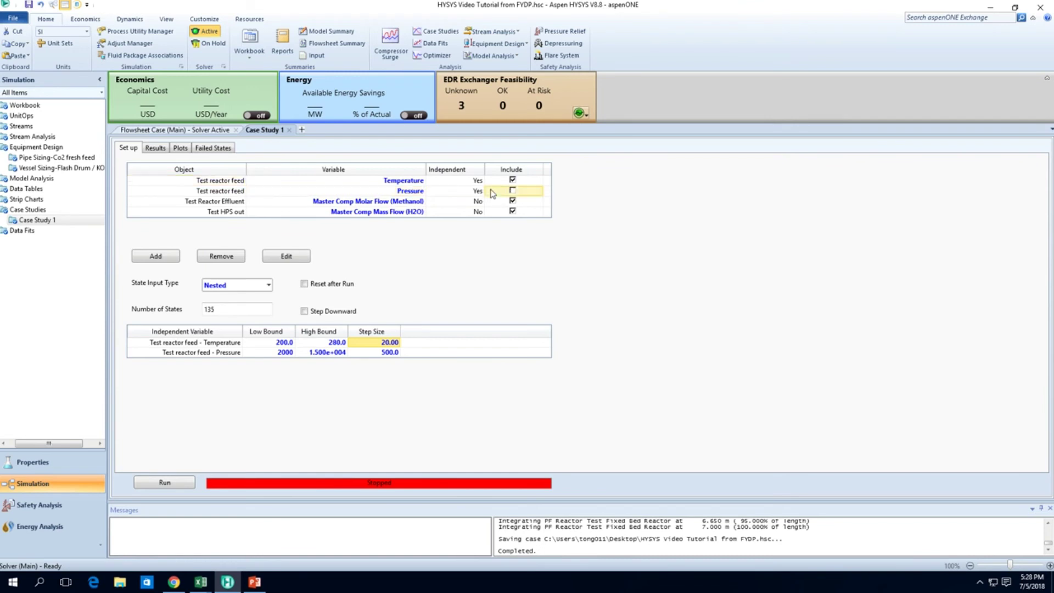
{"action": "left_click", "coordinate": [513, 192]}
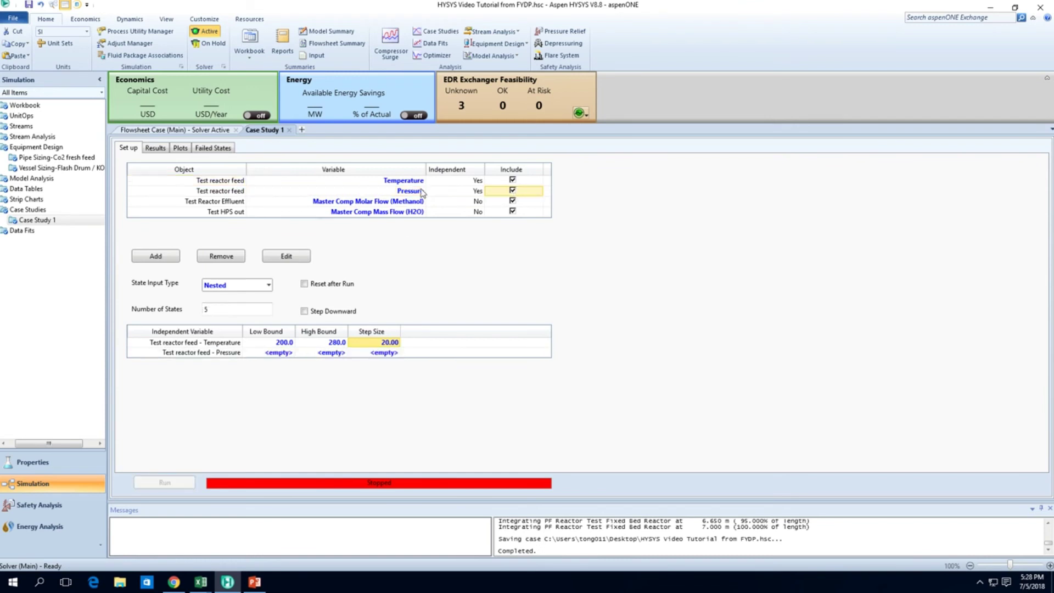
{"action": "left_click", "coordinate": [513, 191]}
{"action": "left_click", "coordinate": [513, 181]}
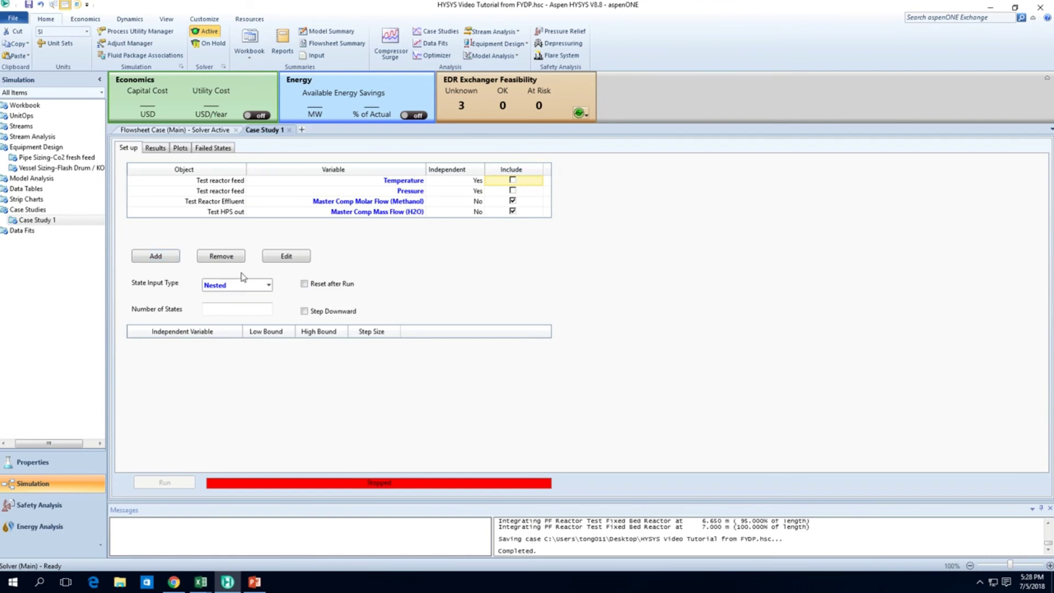
{"action": "left_click", "coordinate": [170, 258]}
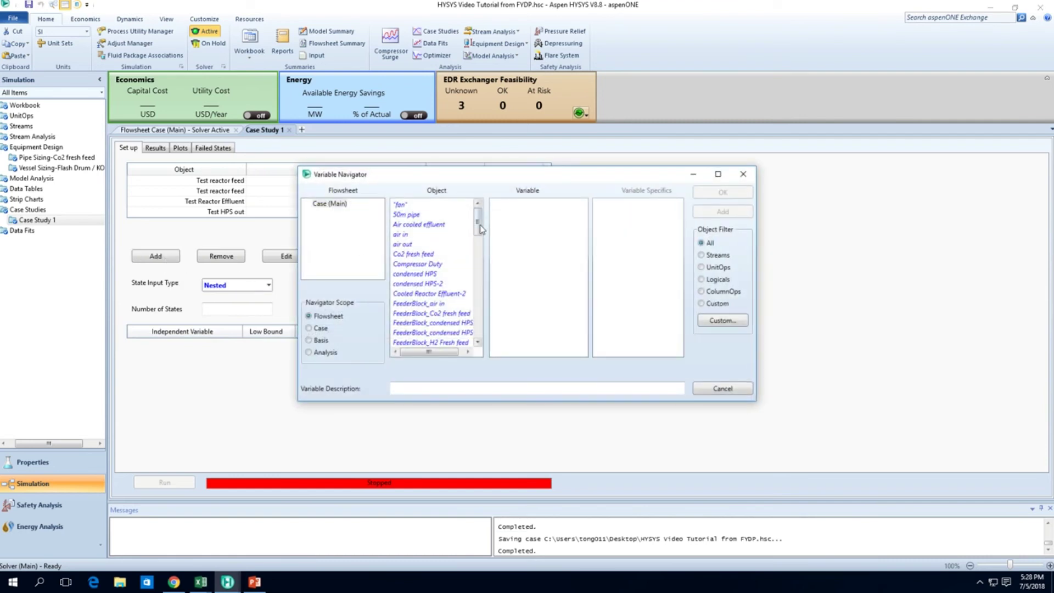
{"action": "left_click_drag", "start_coordinate": [479, 226], "coordinate": [480, 293]}
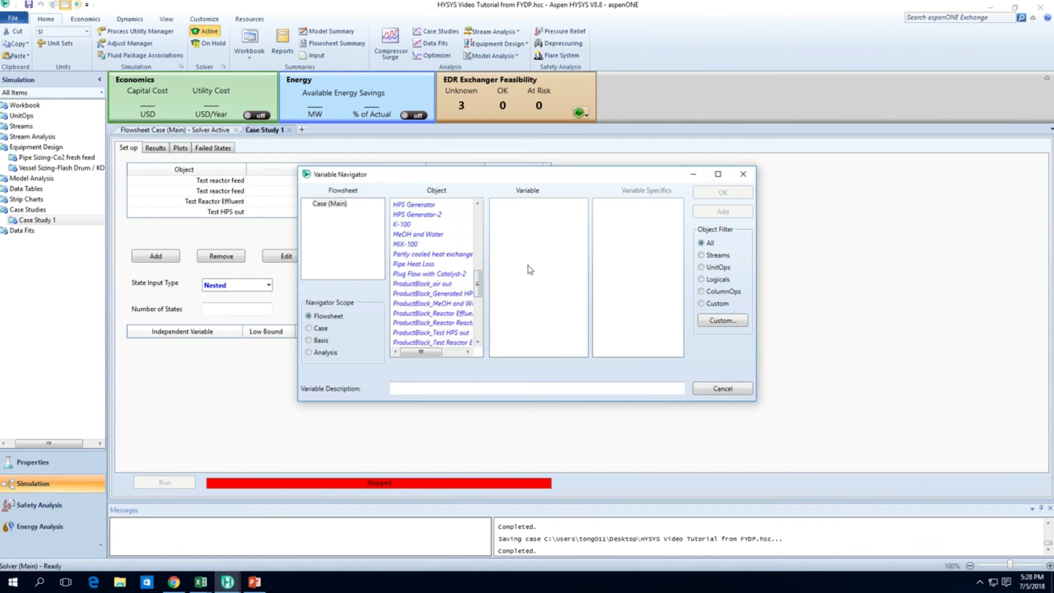
{"action": "left_click_drag", "start_coordinate": [479, 282], "coordinate": [480, 326]}
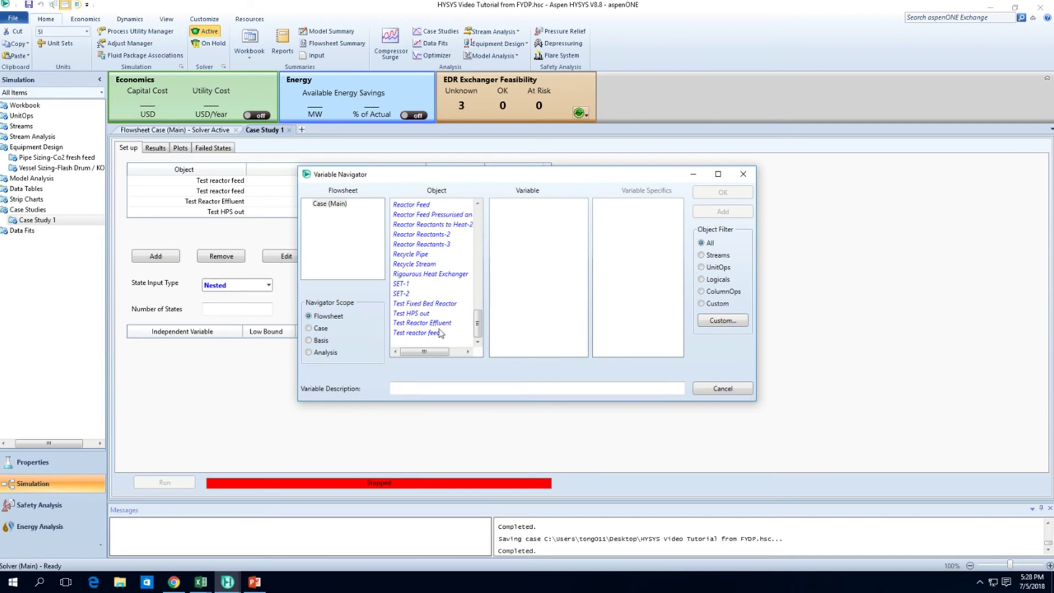
{"action": "left_click", "coordinate": [745, 175]}
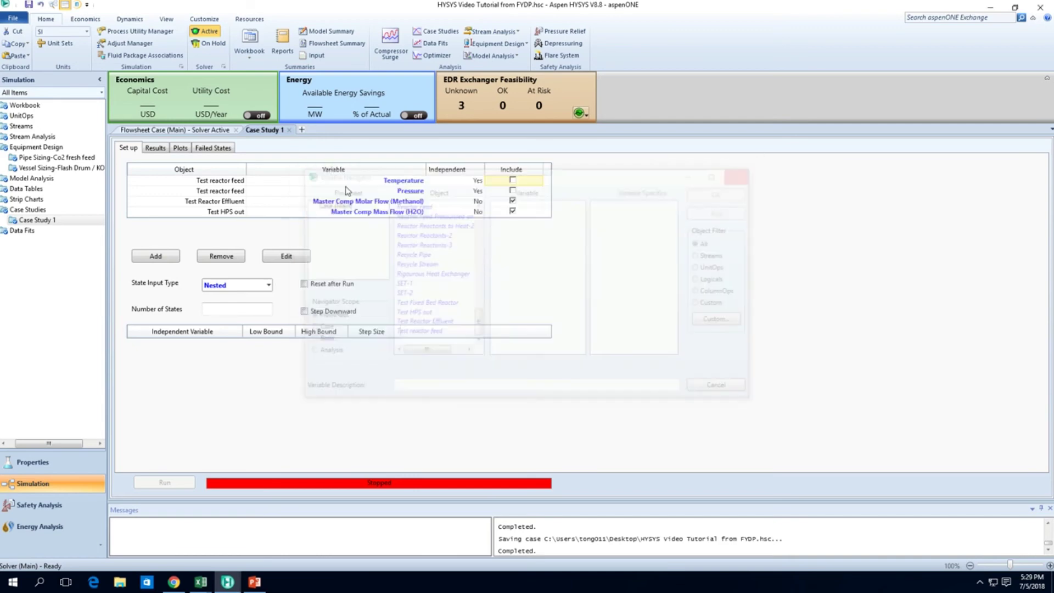
{"action": "left_click", "coordinate": [184, 130]}
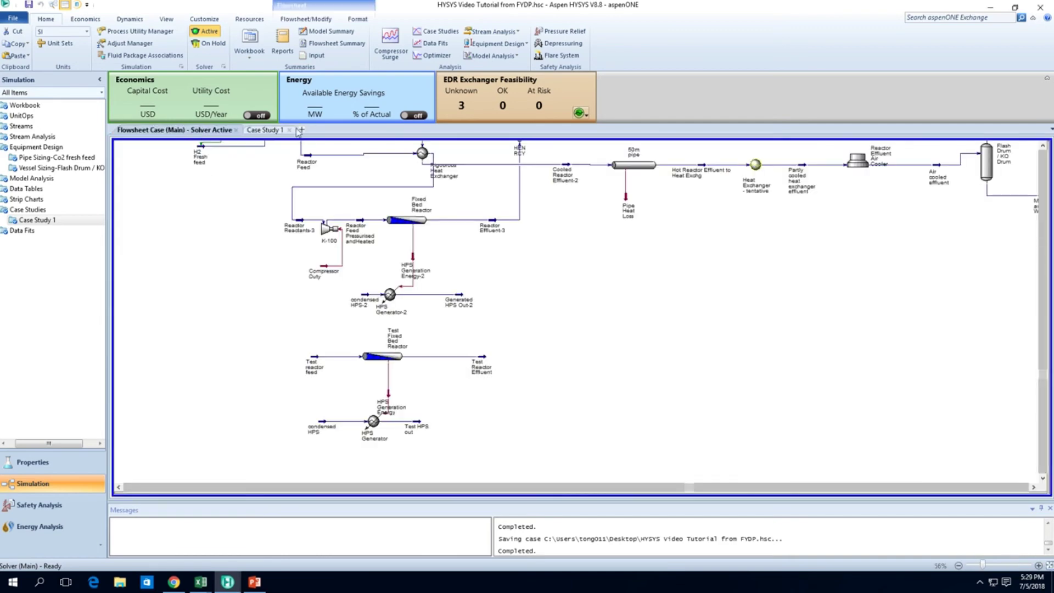
{"action": "left_click", "coordinate": [263, 131]}
- Add the Test Fixed Bed Reactor's Act. % Cnv._1 and Act. % Cnv._2 variables to Case Study 1
{"action": "left_click", "coordinate": [156, 256]}
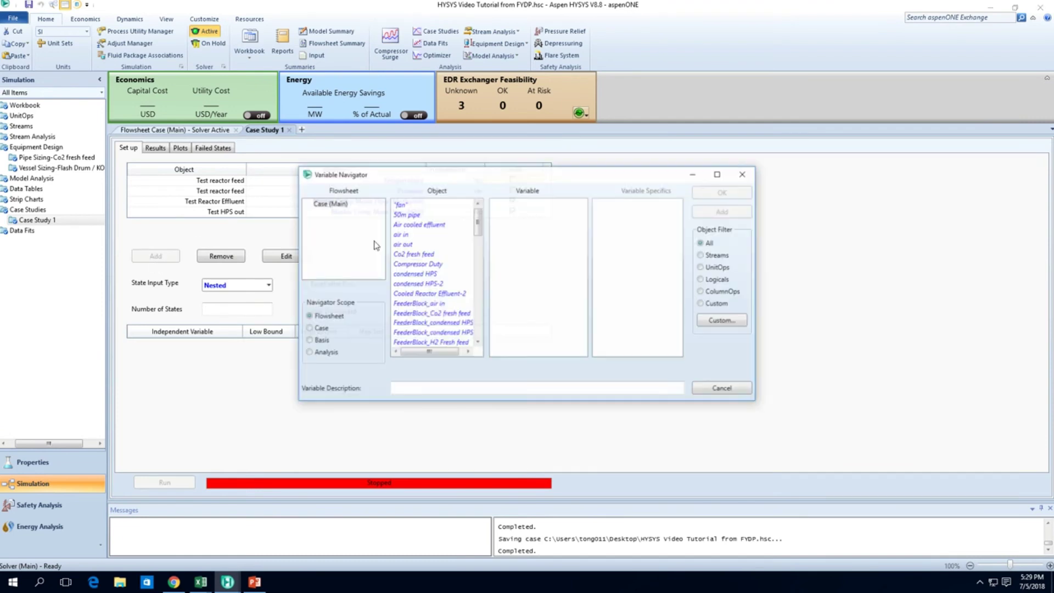
{"action": "left_click_drag", "start_coordinate": [481, 231], "coordinate": [480, 337]}
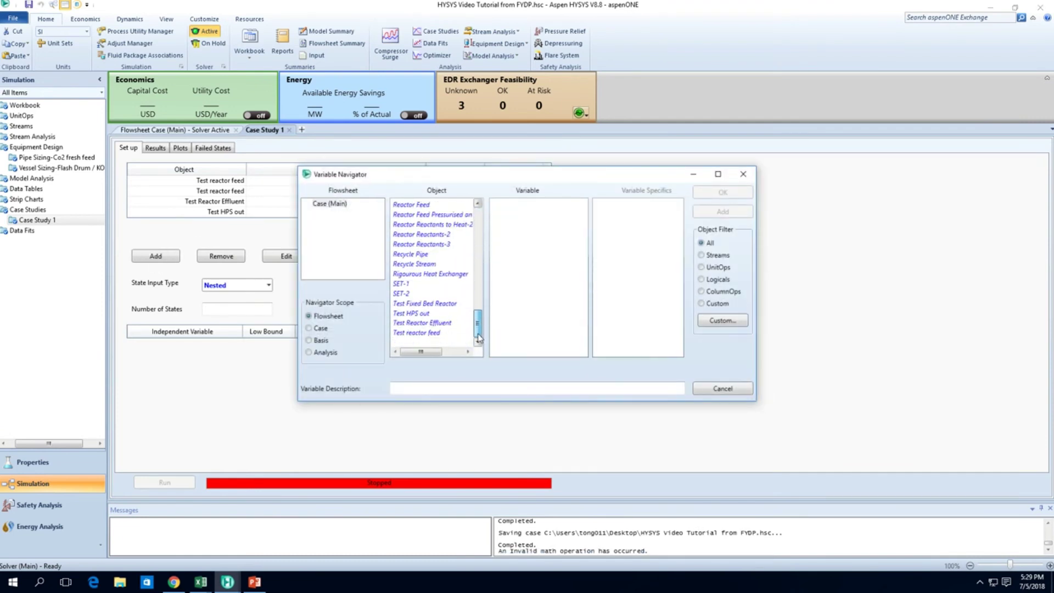
{"action": "left_click", "coordinate": [447, 303]}
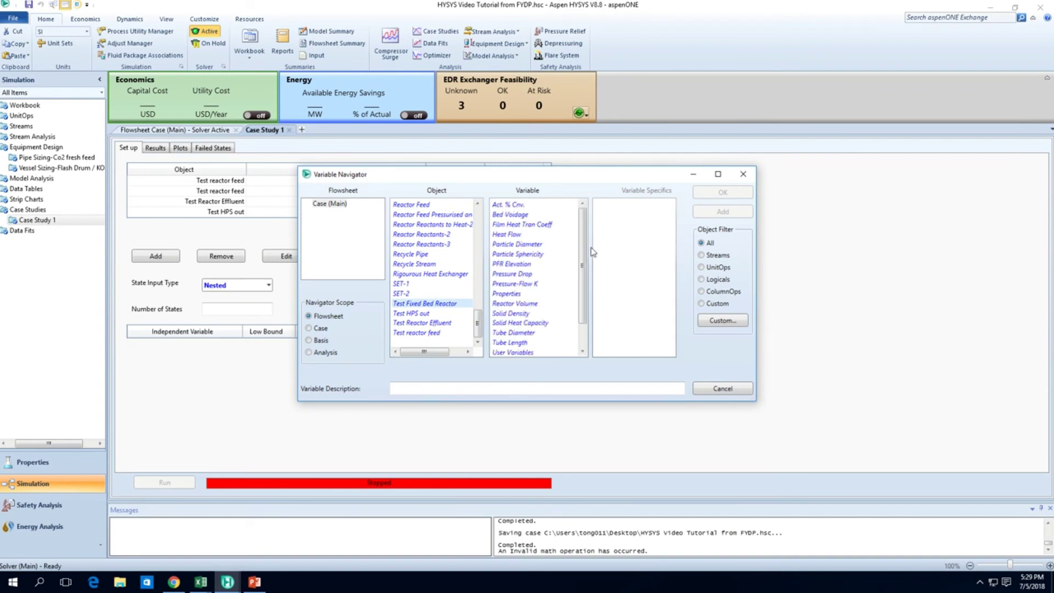
{"action": "left_click", "coordinate": [532, 207]}
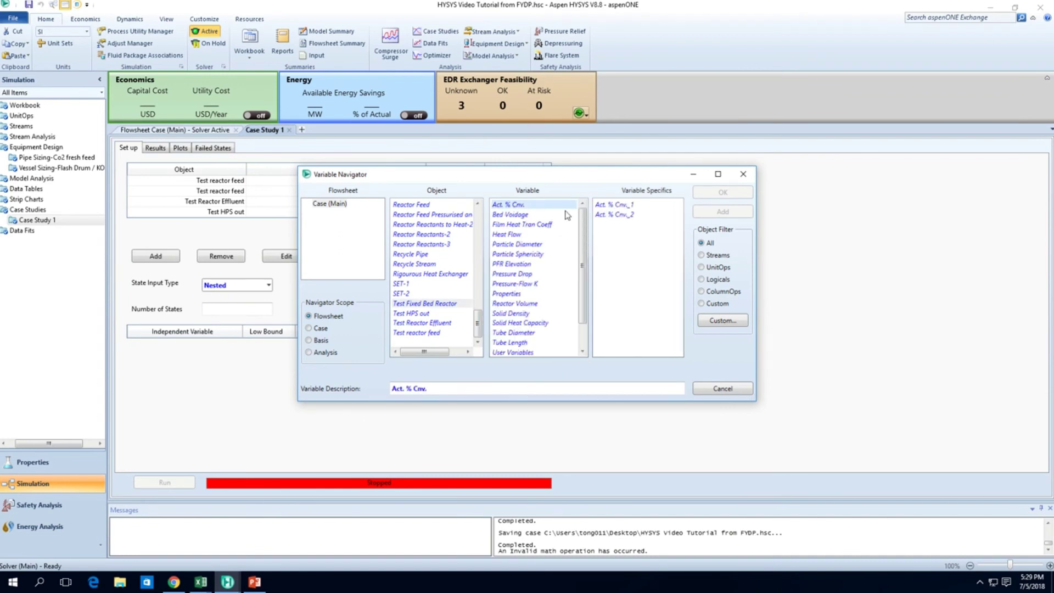
{"action": "left_click", "coordinate": [624, 207]}
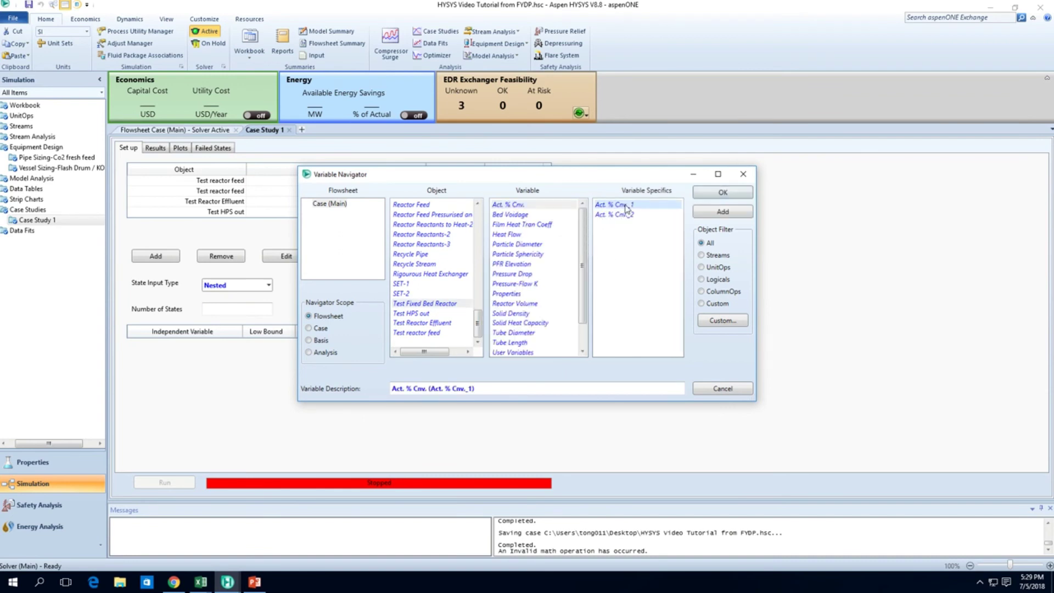
{"action": "left_click", "coordinate": [704, 214]}
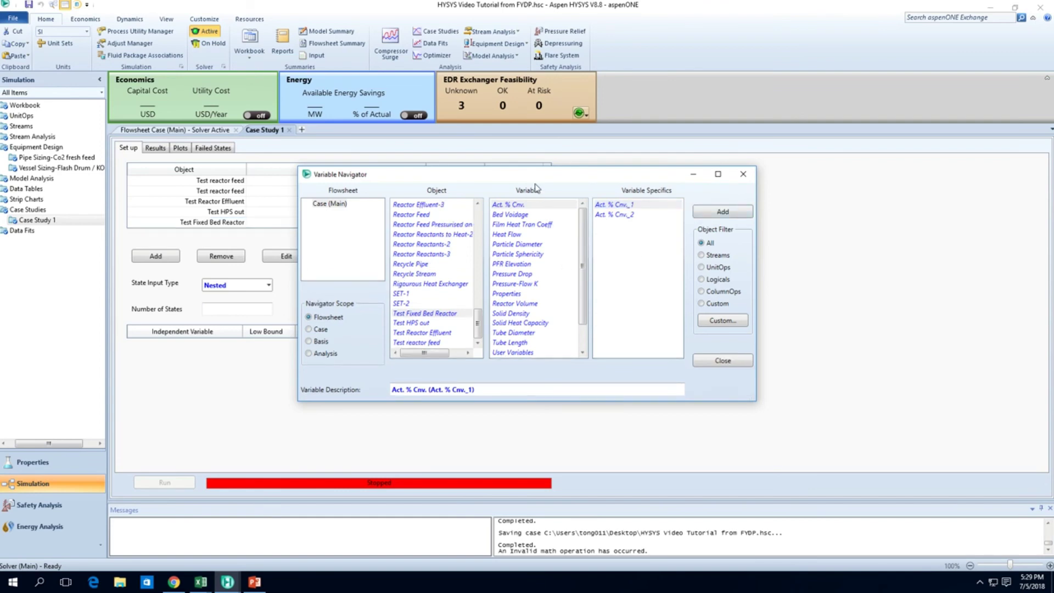
{"action": "left_click_drag", "start_coordinate": [557, 180], "coordinate": [560, 220]}
{"action": "left_click", "coordinate": [617, 254]}
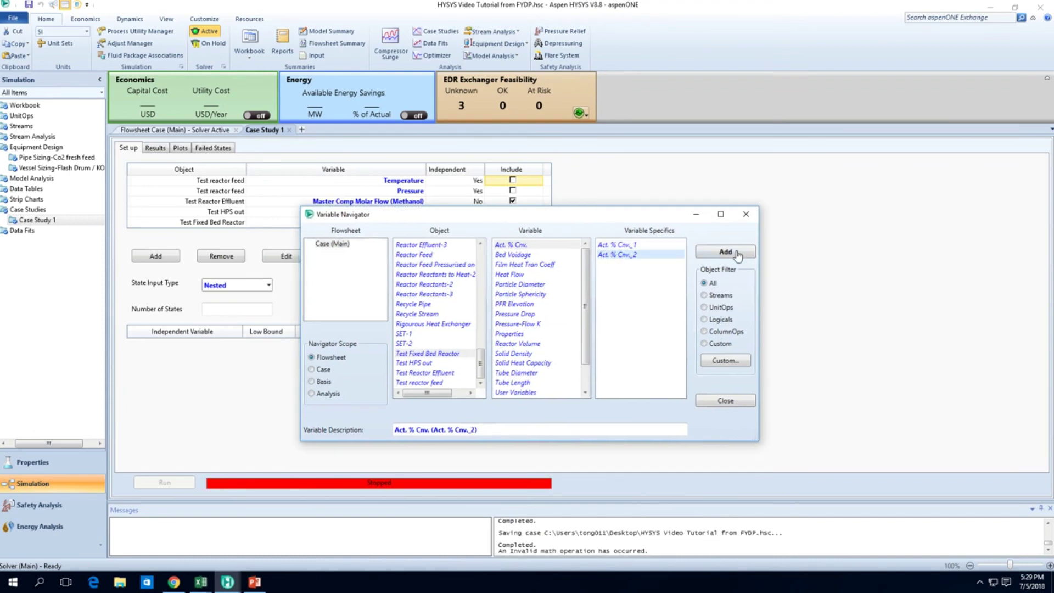
{"action": "left_click", "coordinate": [735, 251]}
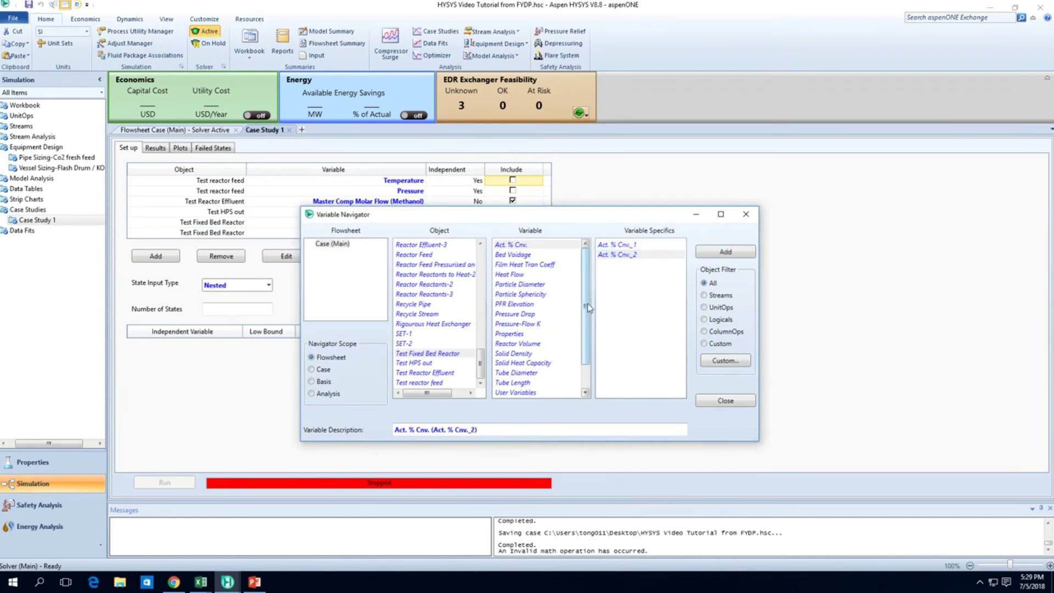
- Add the Test Fixed Bed Reactor's Tube Length and Reactor Volume variables to the case study and close the Variable Navigator
{"action": "left_click_drag", "start_coordinate": [587, 310], "coordinate": [585, 344]}
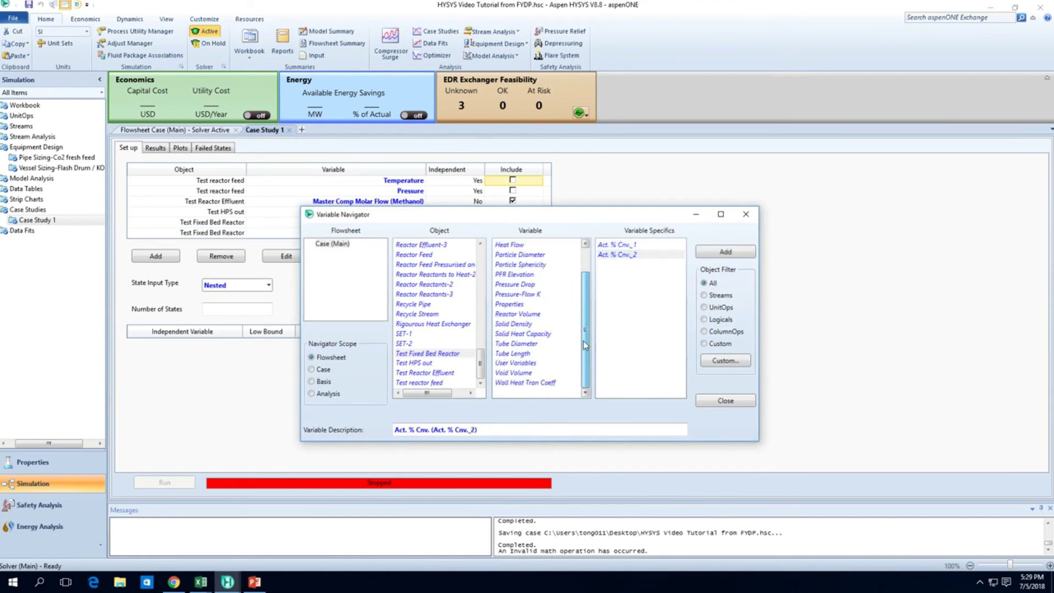
{"action": "left_click", "coordinate": [524, 382]}
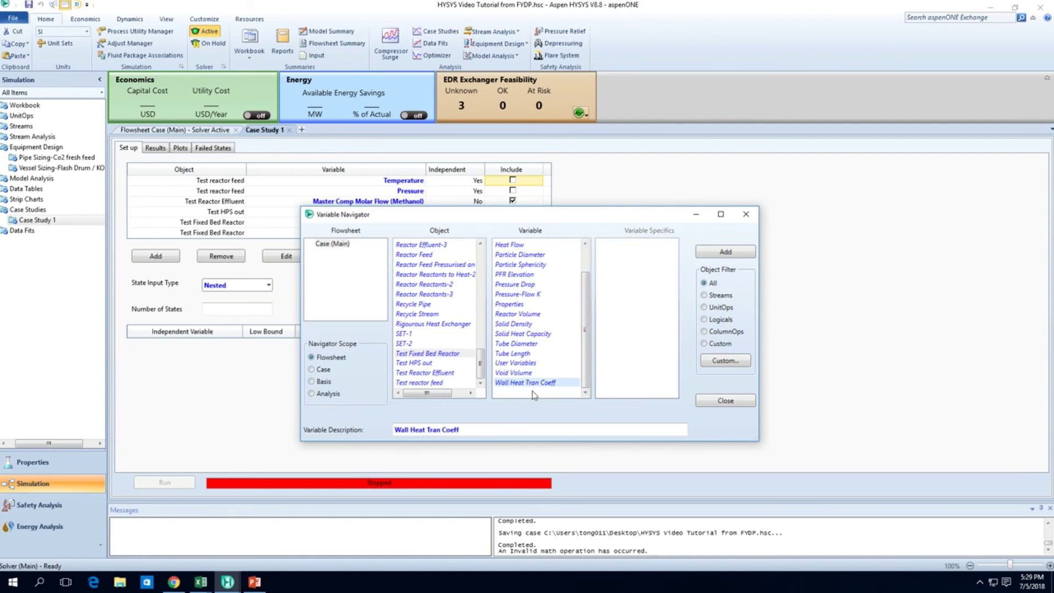
{"action": "left_click", "coordinate": [523, 373]}
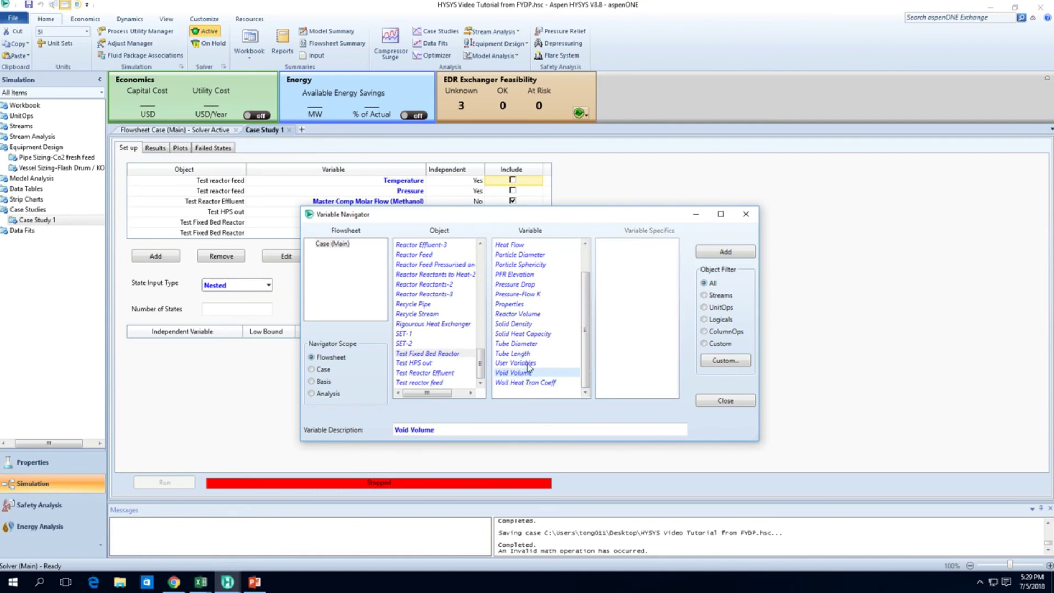
{"action": "left_click", "coordinate": [527, 363]}
{"action": "left_click", "coordinate": [528, 355]}
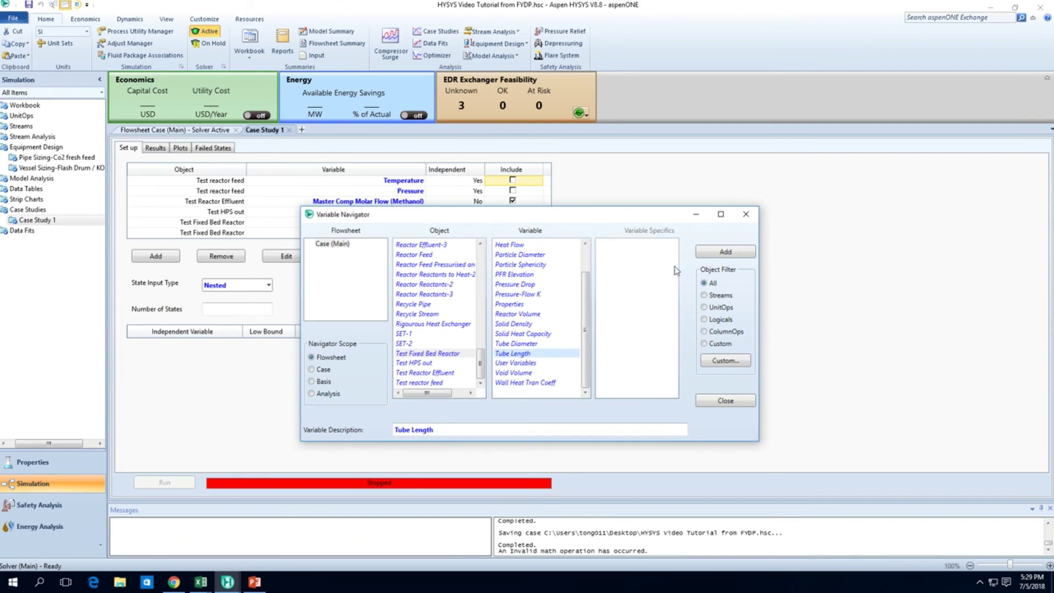
{"action": "left_click", "coordinate": [718, 252]}
{"action": "left_click", "coordinate": [541, 324]}
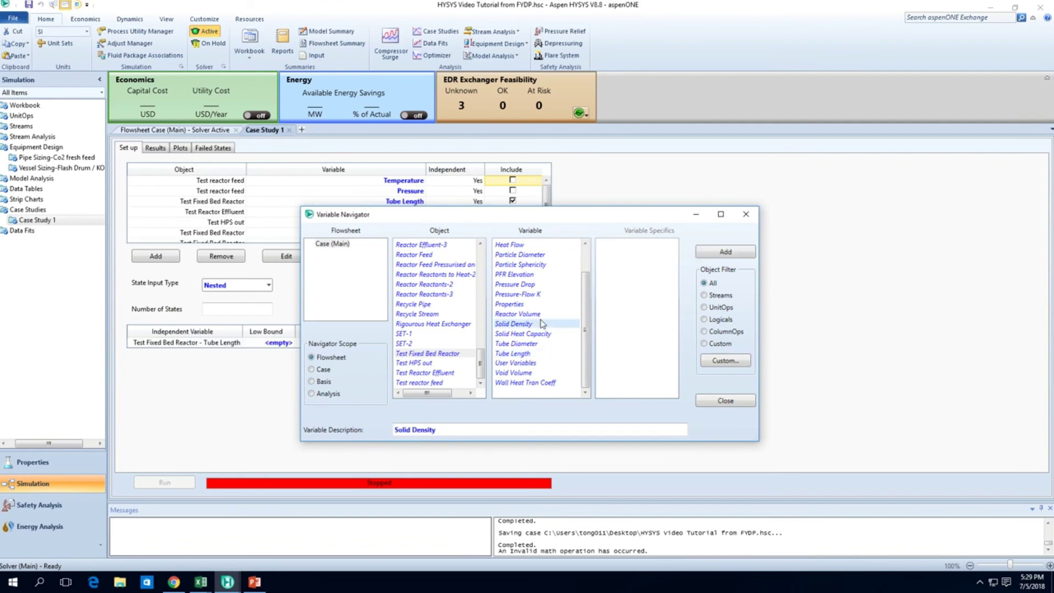
{"action": "left_click", "coordinate": [543, 314]}
{"action": "left_click", "coordinate": [726, 257]}
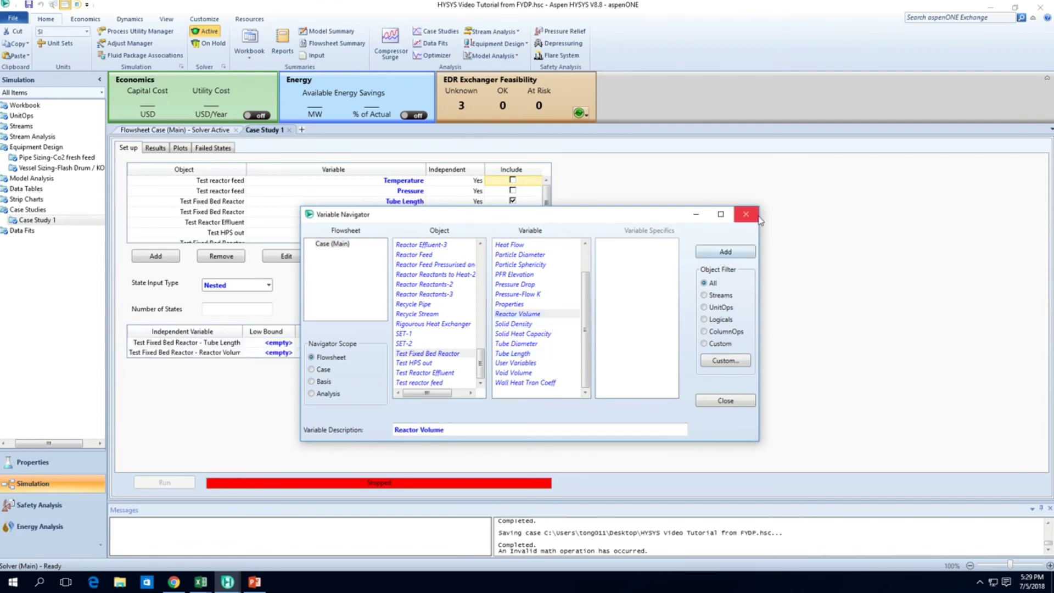
{"action": "left_click", "coordinate": [757, 216]}
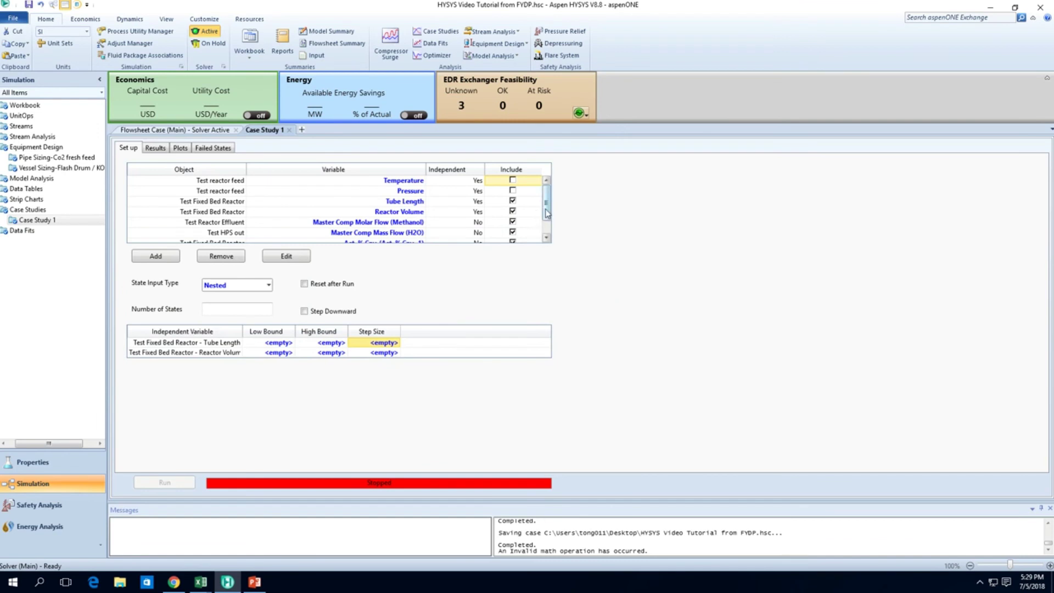
- Exclude Tube Length from the case study and include the Test reactor feed's pressure and temperature again
{"action": "left_click_drag", "start_coordinate": [546, 213], "coordinate": [546, 227]}
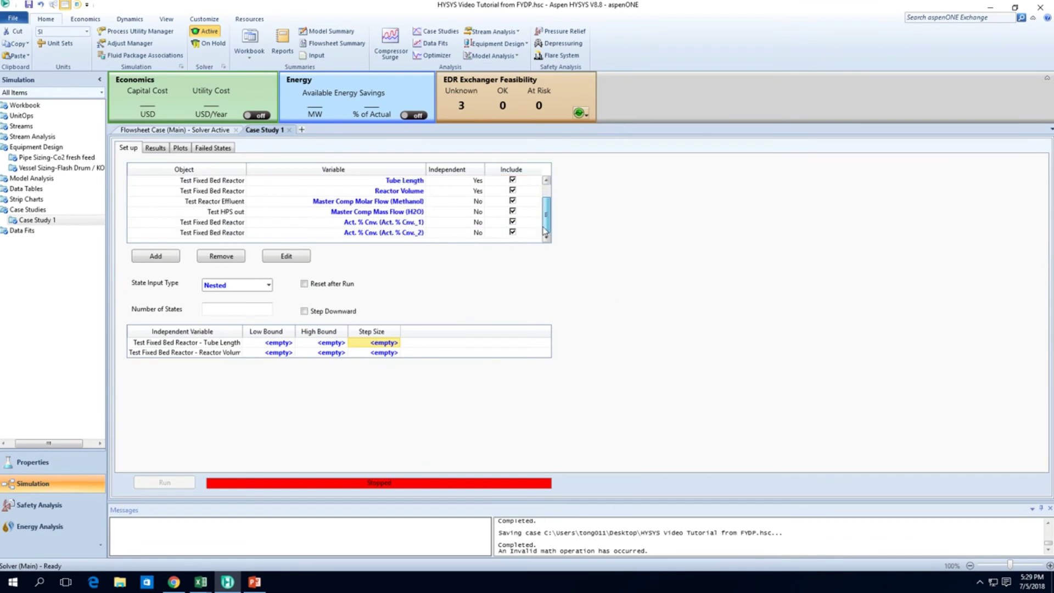
{"action": "left_click", "coordinate": [278, 343]}
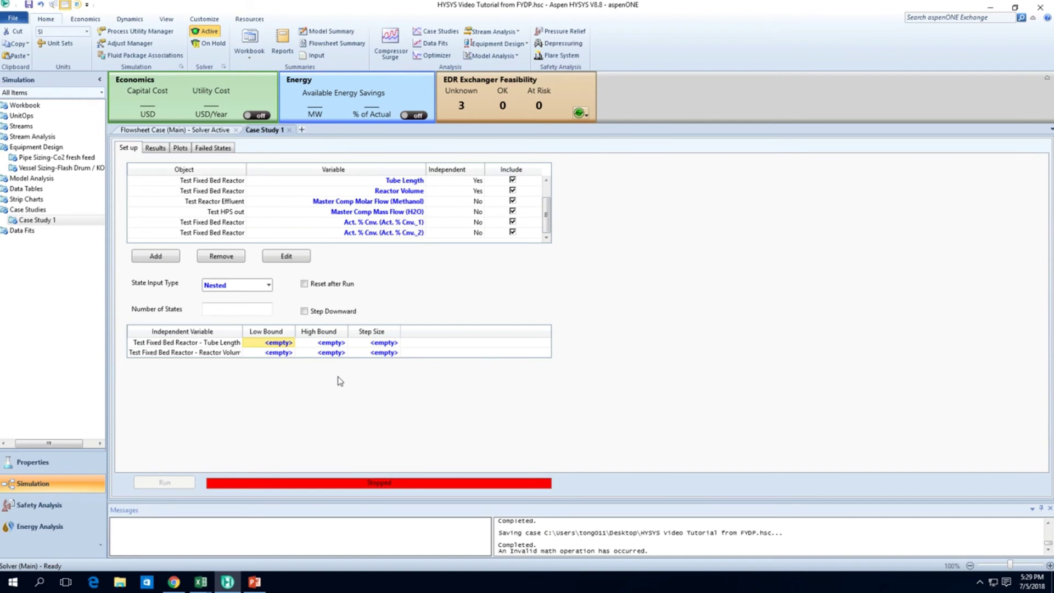
{"action": "left_click_drag", "start_coordinate": [548, 221], "coordinate": [548, 207]}
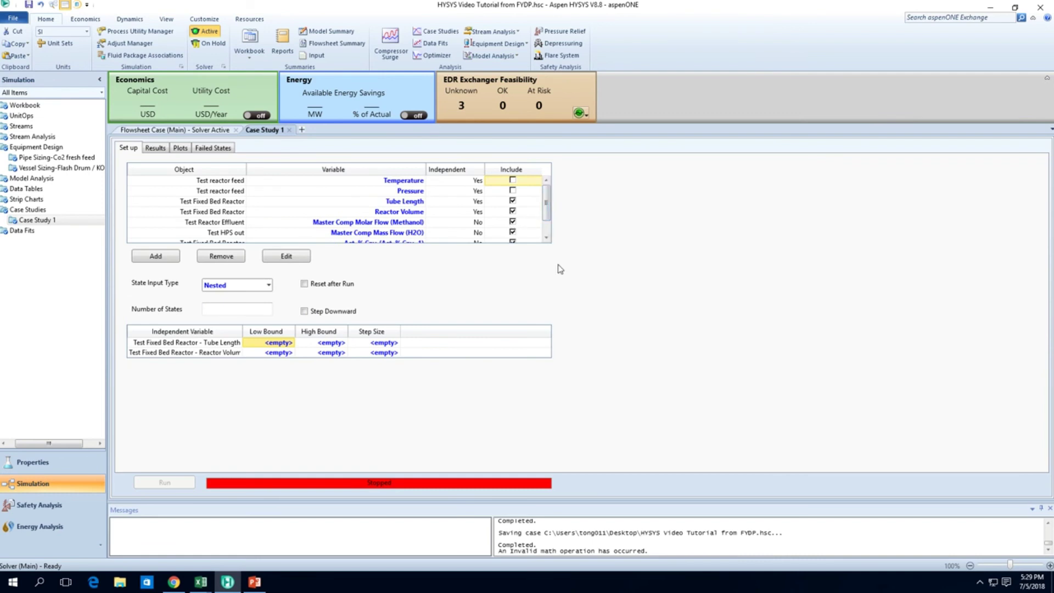
{"action": "left_click", "coordinate": [513, 201]}
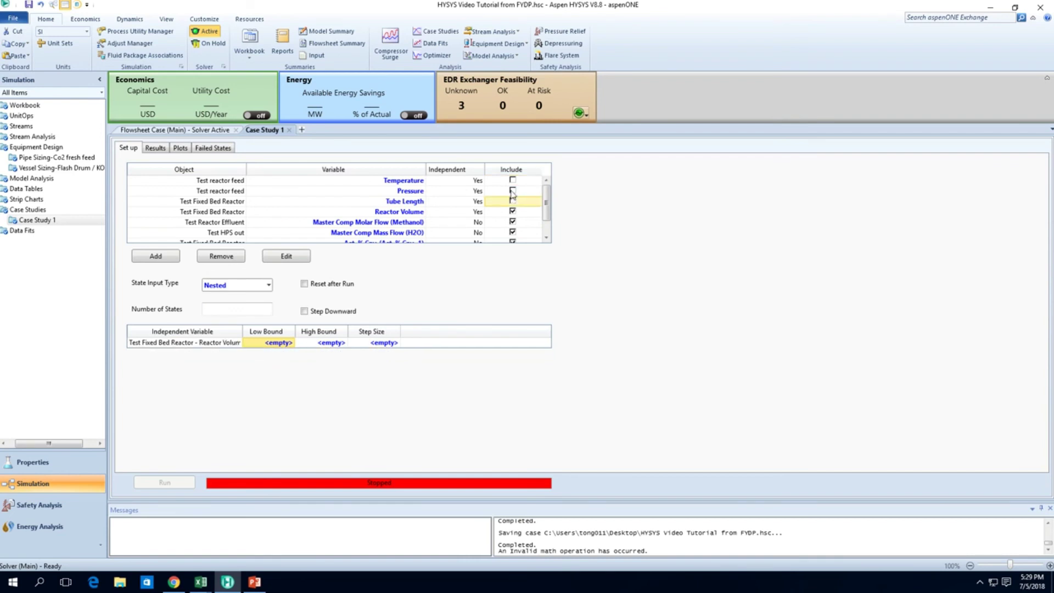
{"action": "left_click", "coordinate": [513, 191]}
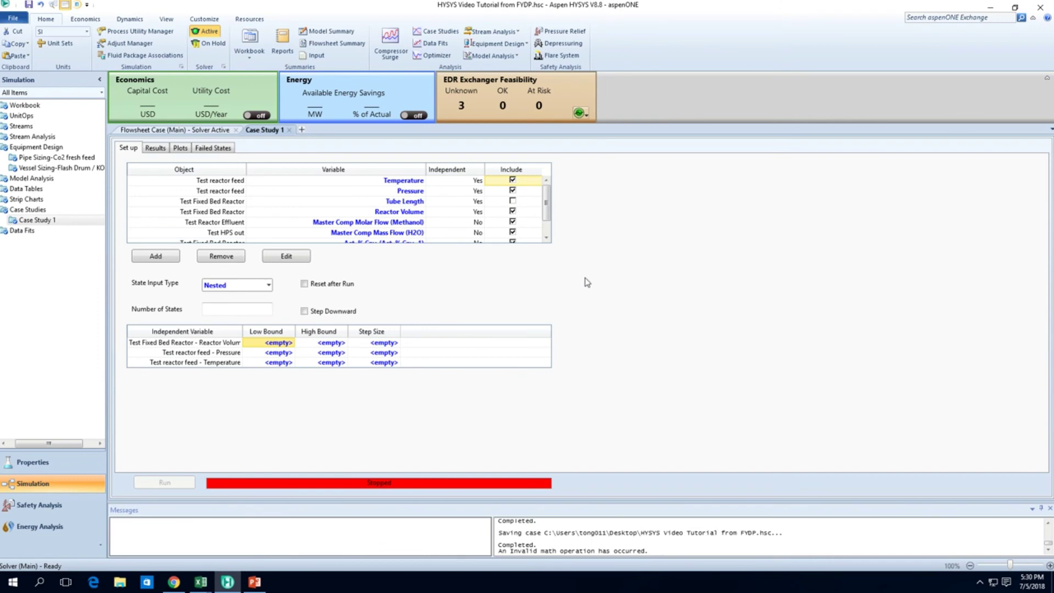
- Check the tube dimensions and total volume in the Test Fixed Bed Reactor's rating data
{"action": "left_click", "coordinate": [206, 129]}
{"action": "mouse_move", "coordinate": [374, 360]}
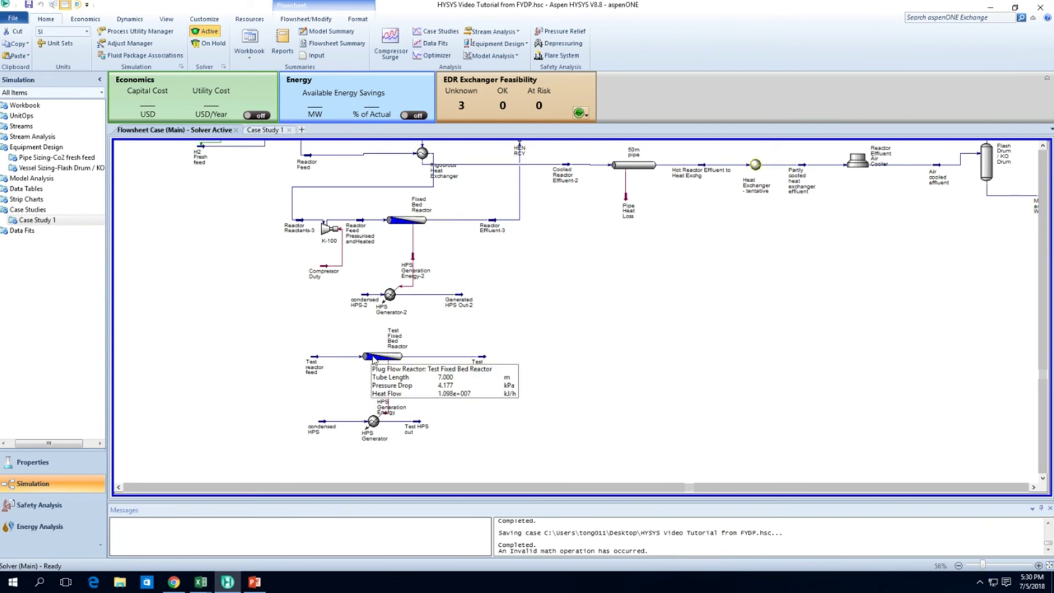
{"action": "double_click", "coordinate": [374, 358]}
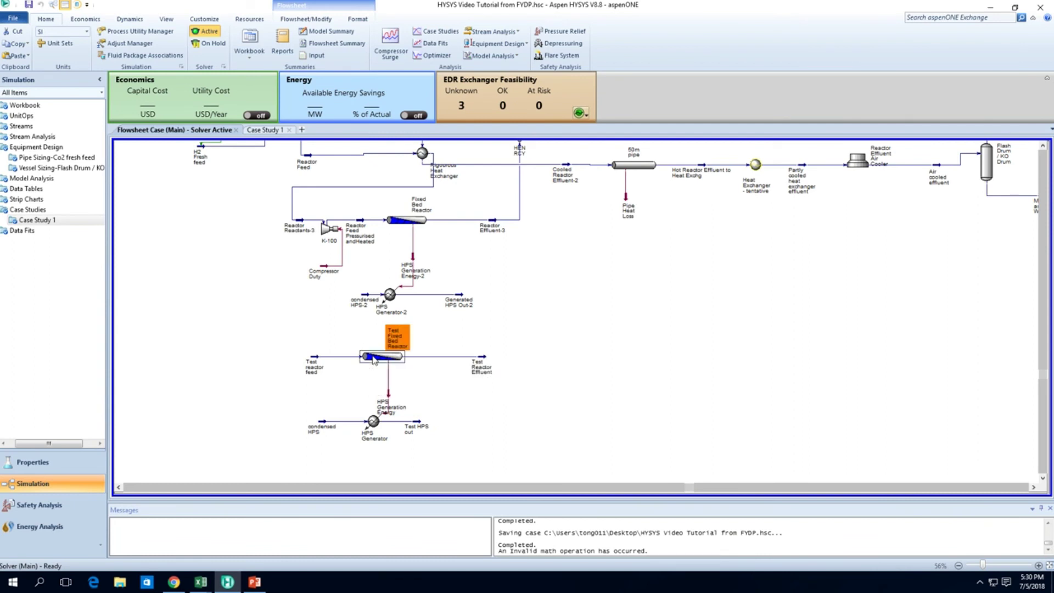
{"action": "left_click", "coordinate": [154, 128]}
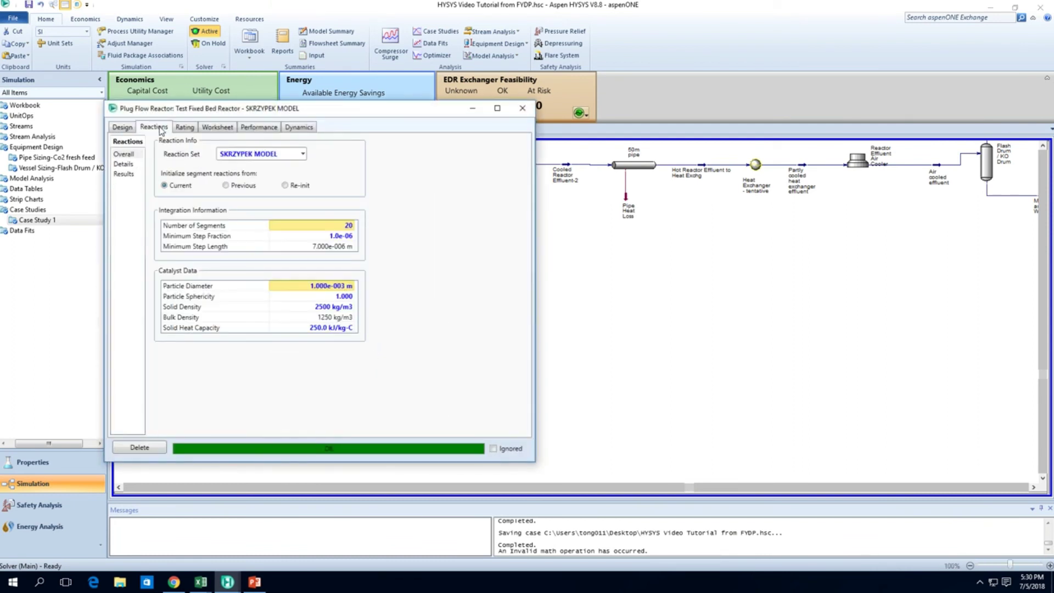
{"action": "left_click", "coordinate": [184, 127]}
{"action": "left_click", "coordinate": [211, 127]}
{"action": "left_click", "coordinate": [184, 131]}
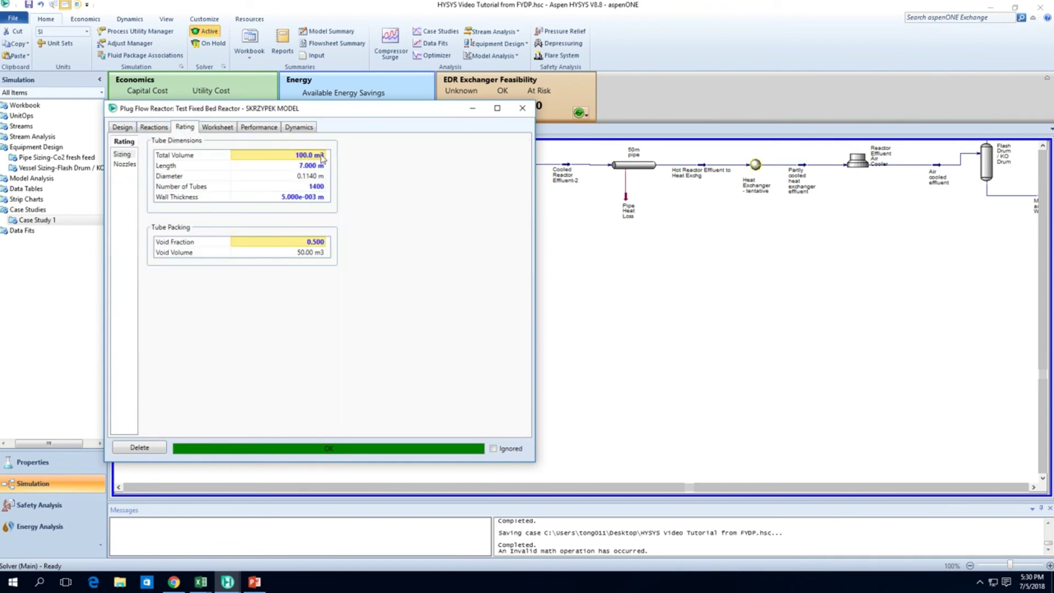
- Review the Test Fixed Bed Reactor's number of tubes, wall thickness and total volume, and close its window
{"action": "left_click", "coordinate": [319, 188]}
{"action": "left_click", "coordinate": [319, 196]}
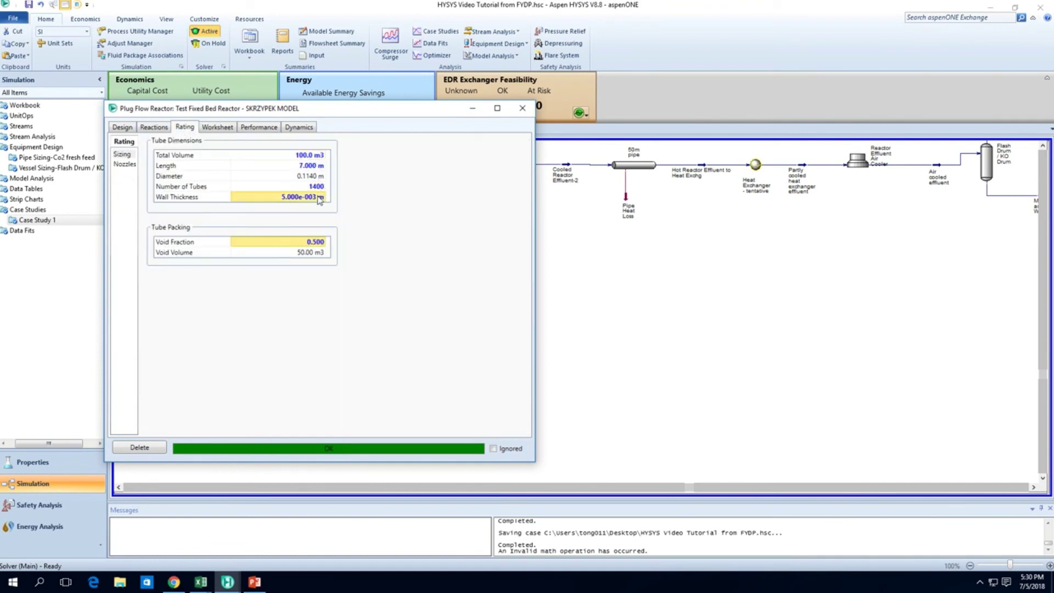
{"action": "left_click", "coordinate": [316, 188]}
{"action": "left_click", "coordinate": [317, 155]}
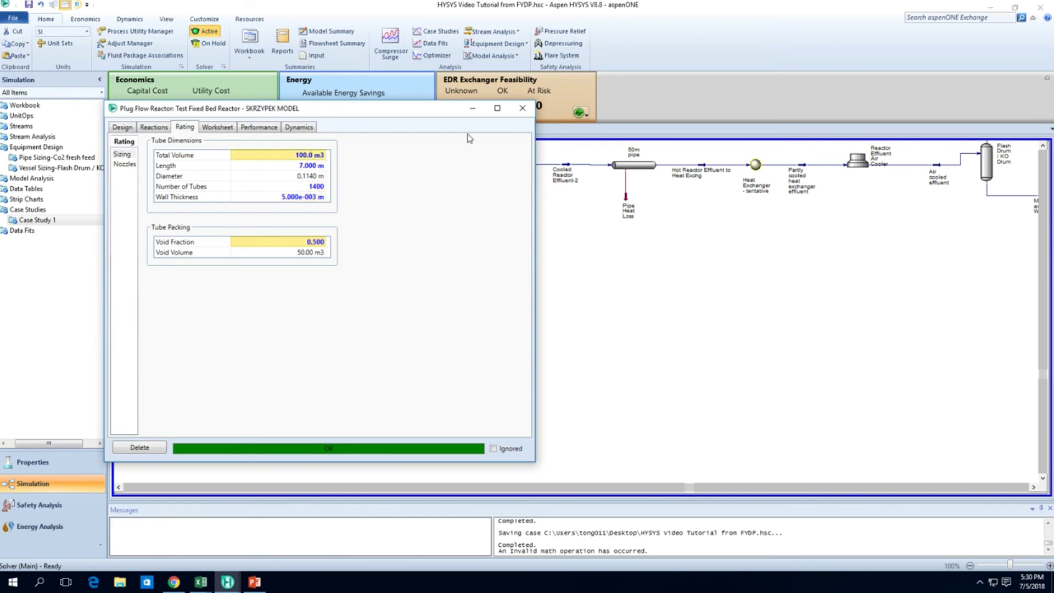
{"action": "left_click", "coordinate": [522, 109]}
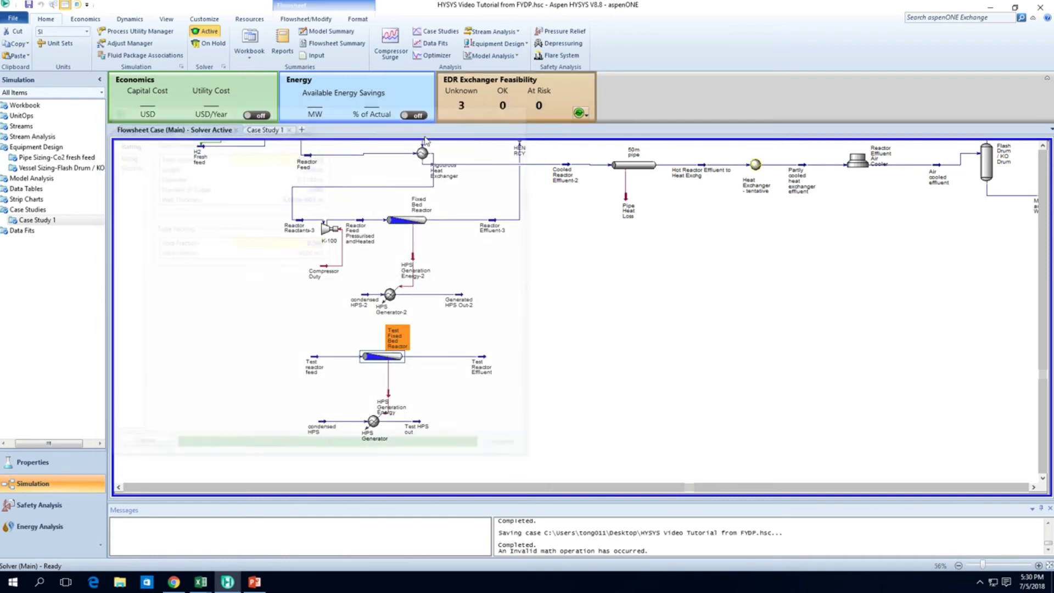
- In Case Study 1, set the Reactor Volume range from 30 to 200 m3 with a step size of 10
{"action": "left_click", "coordinate": [264, 130]}
{"action": "left_click", "coordinate": [278, 362]}
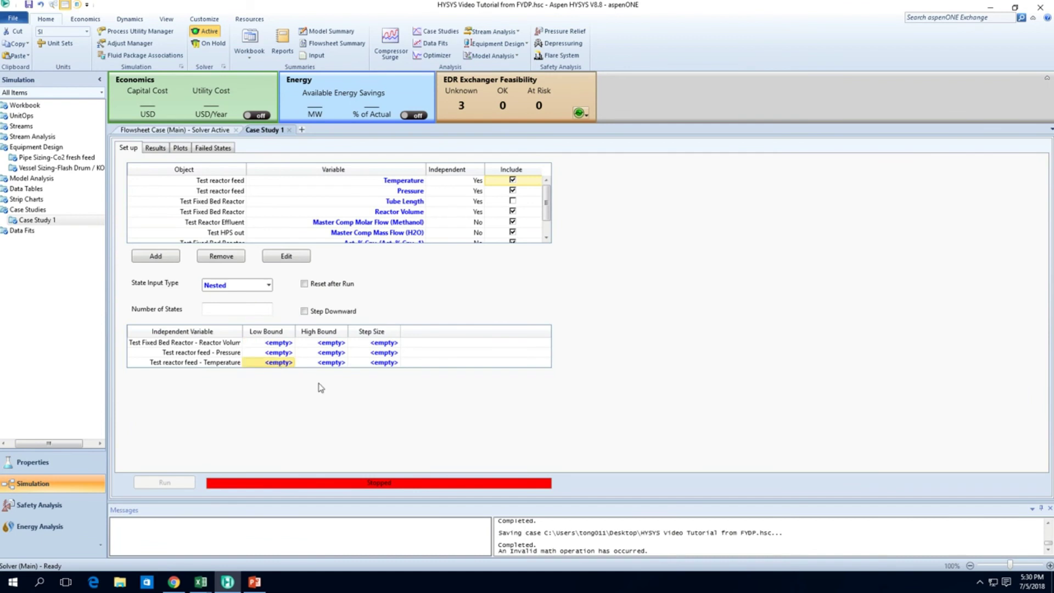
{"action": "left_click", "coordinate": [267, 344]}
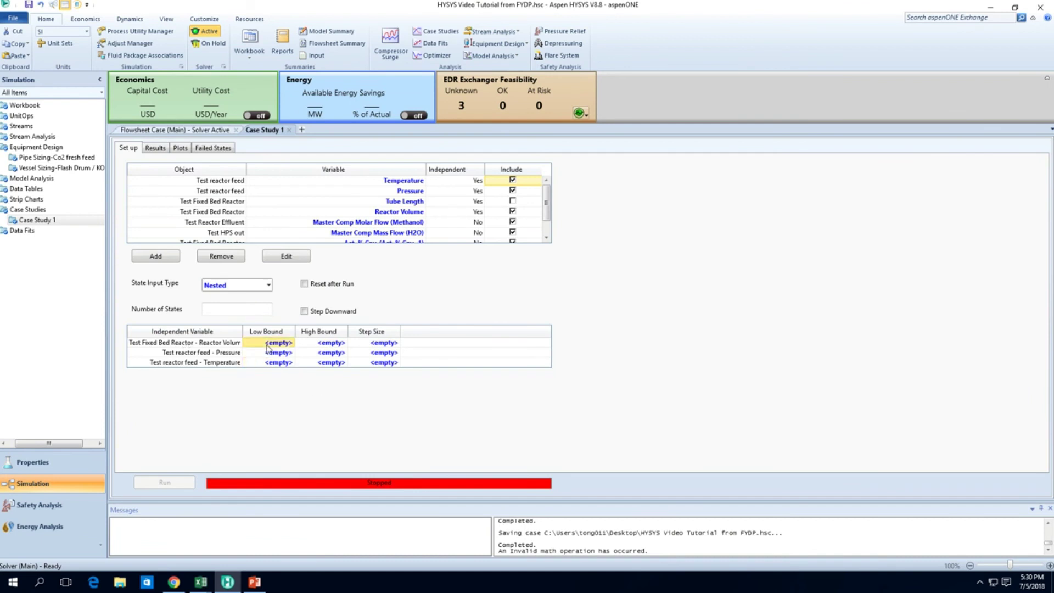
{"action": "type", "text": "30"}
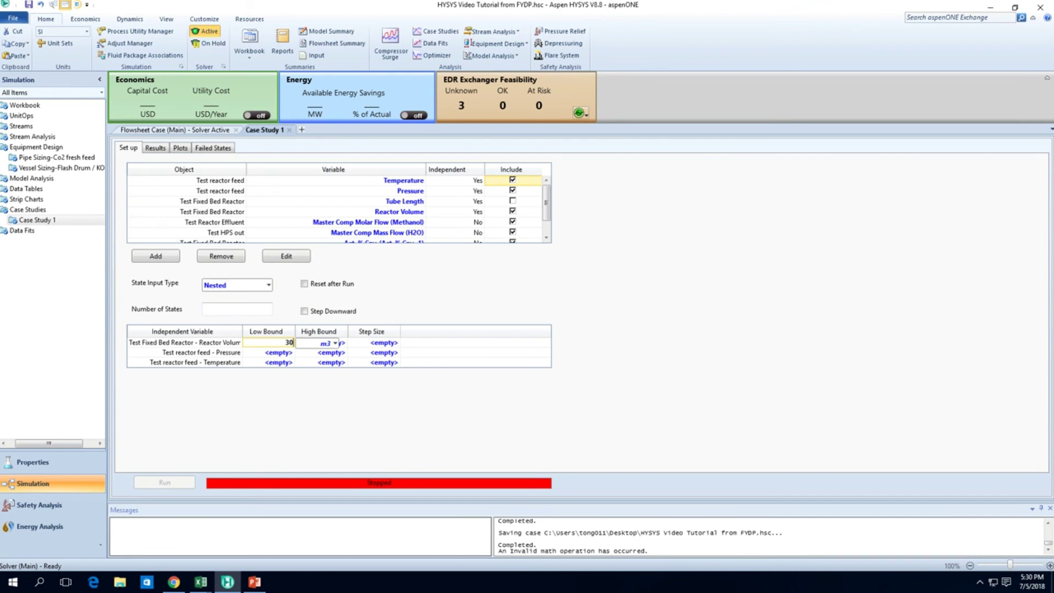
{"action": "key", "text": "Return"}
{"action": "type", "text": "200"}
{"action": "key", "text": "Return"}
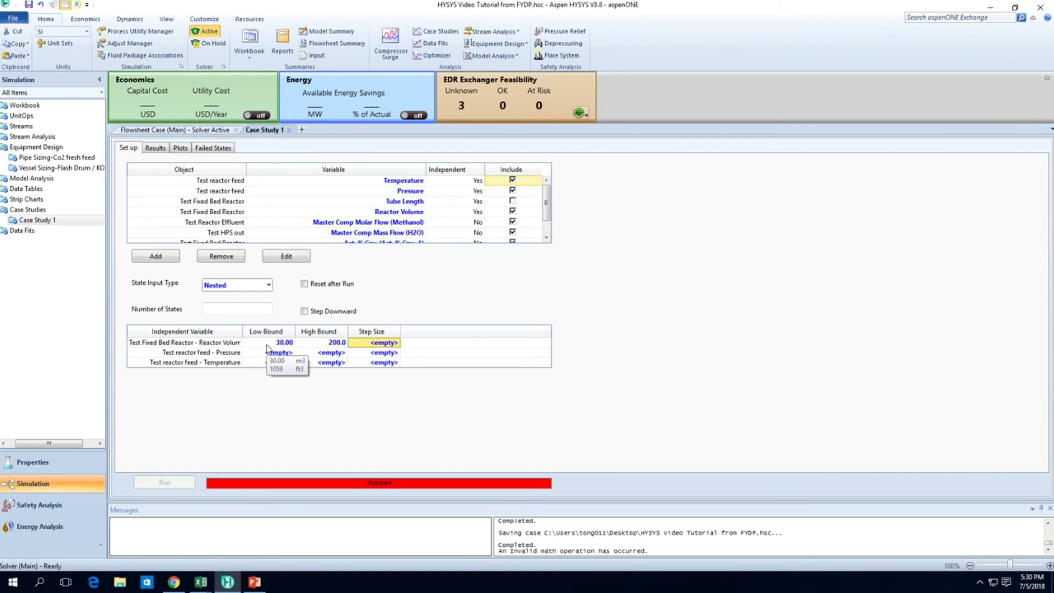
{"action": "type", "text": "10"}
{"action": "key", "text": "Return"}
- Set the Test reactor feed's Pressure range from 2000 to 10000 kPa with a step size of 1000
{"action": "left_click", "coordinate": [269, 352]}
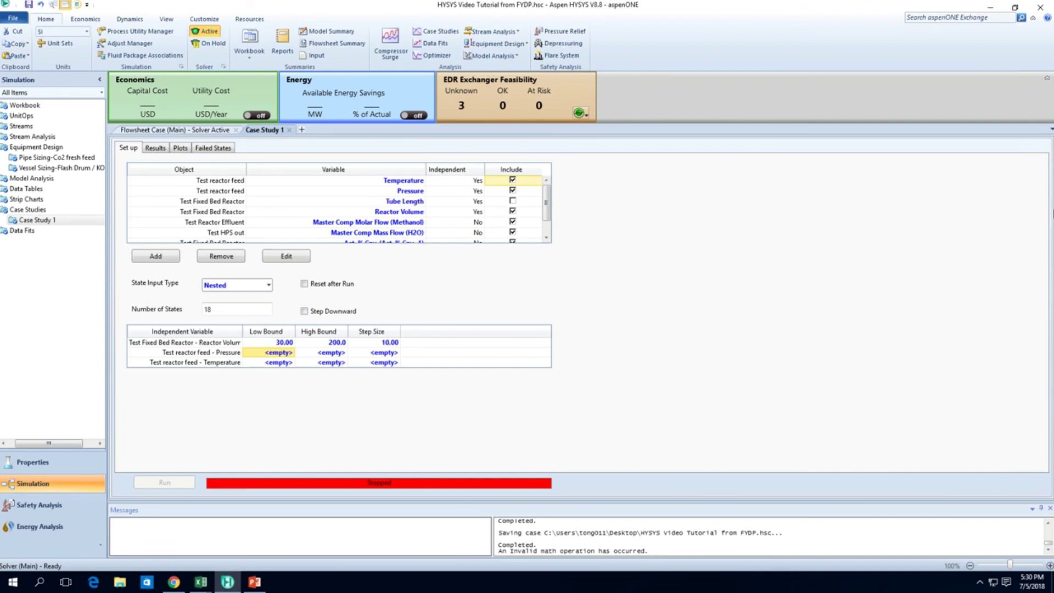
{"action": "type", "text": "20"}
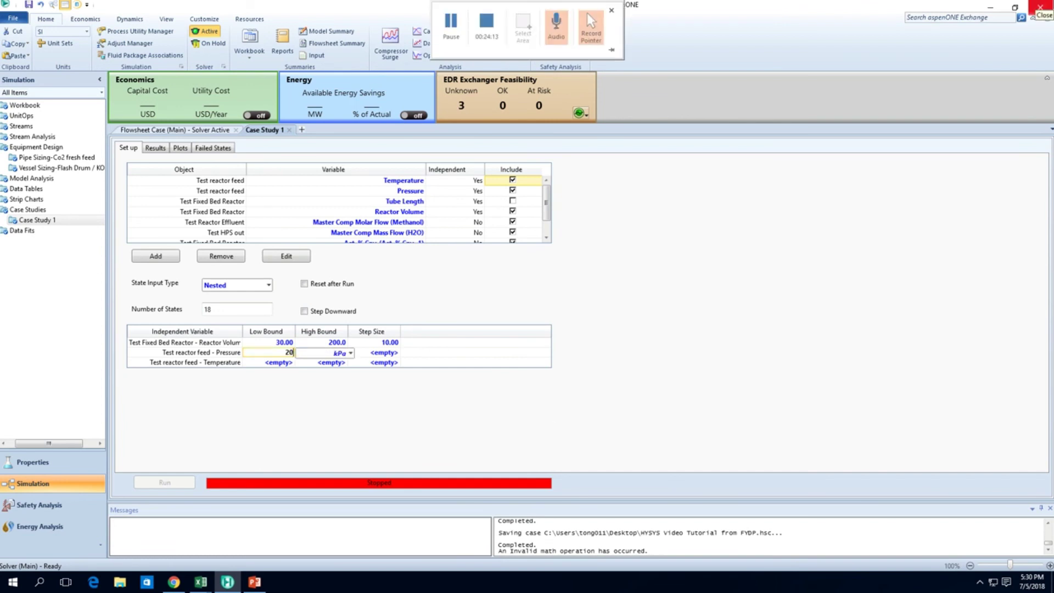
{"action": "type", "text": "00"}
{"action": "key", "text": "Tab"}
{"action": "type", "text": "8"}
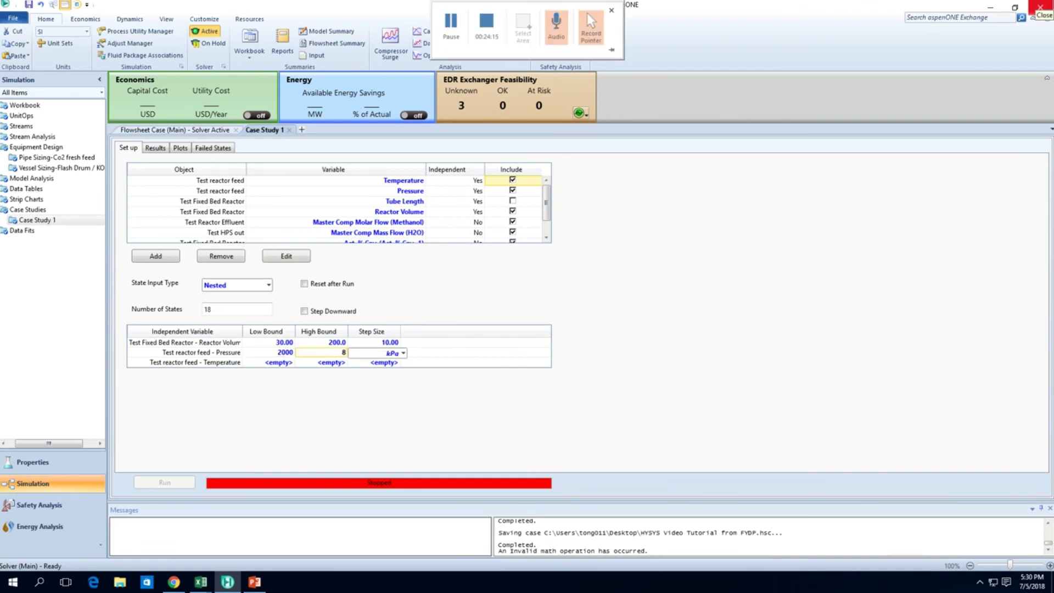
{"action": "type", "text": "0000"}
{"action": "key", "text": "Tab"}
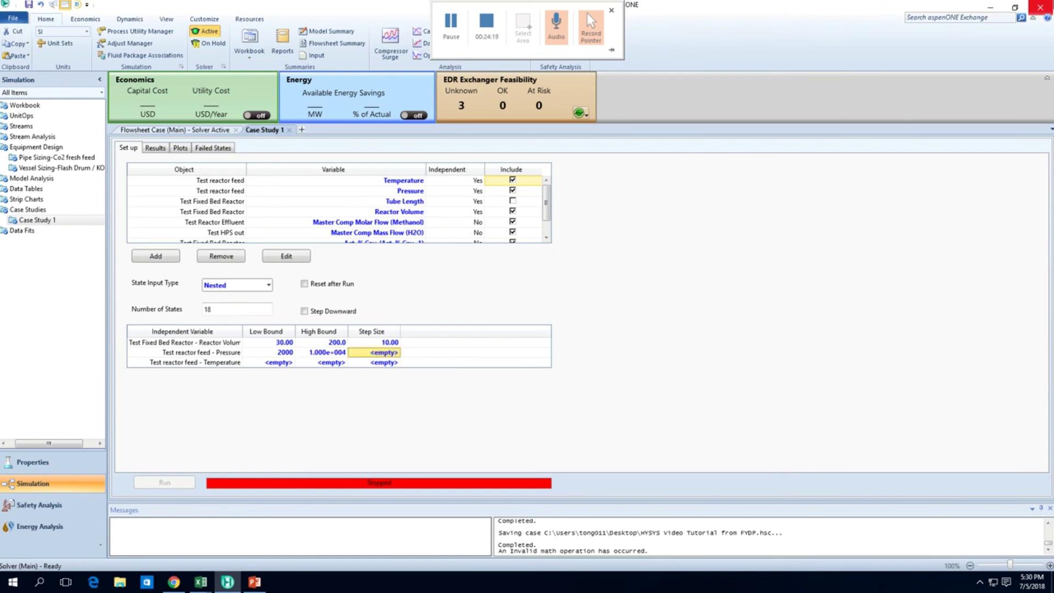
{"action": "type", "text": "1000"}
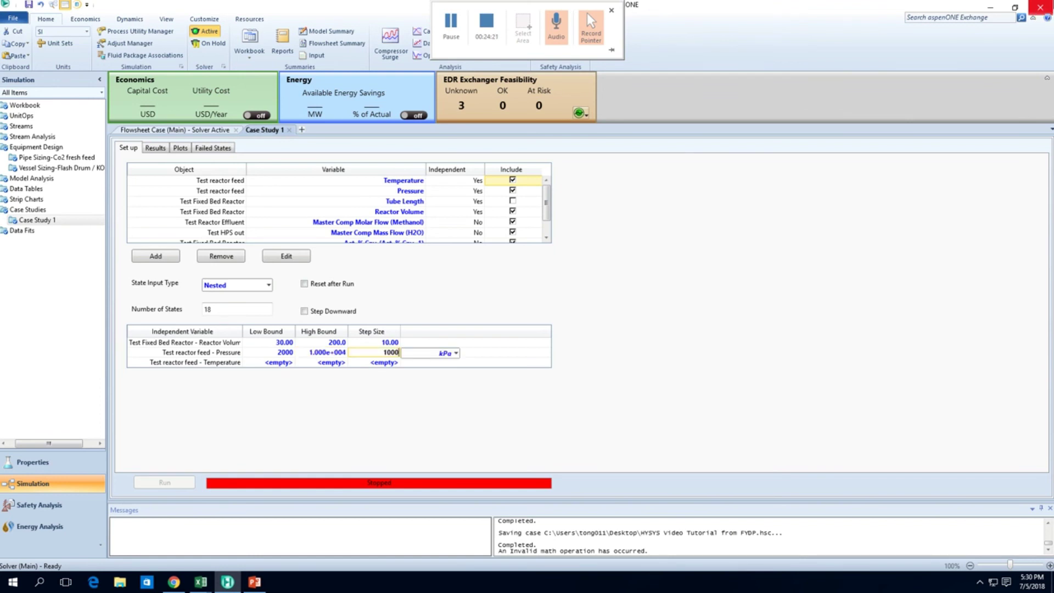
{"action": "key", "text": "Return"}
- Set the Test reactor feed's Temperature range from 200 to 320 C with a step size of 10
{"action": "key", "text": "Down"}
{"action": "key", "text": "Left"}
{"action": "key", "text": "Left"}
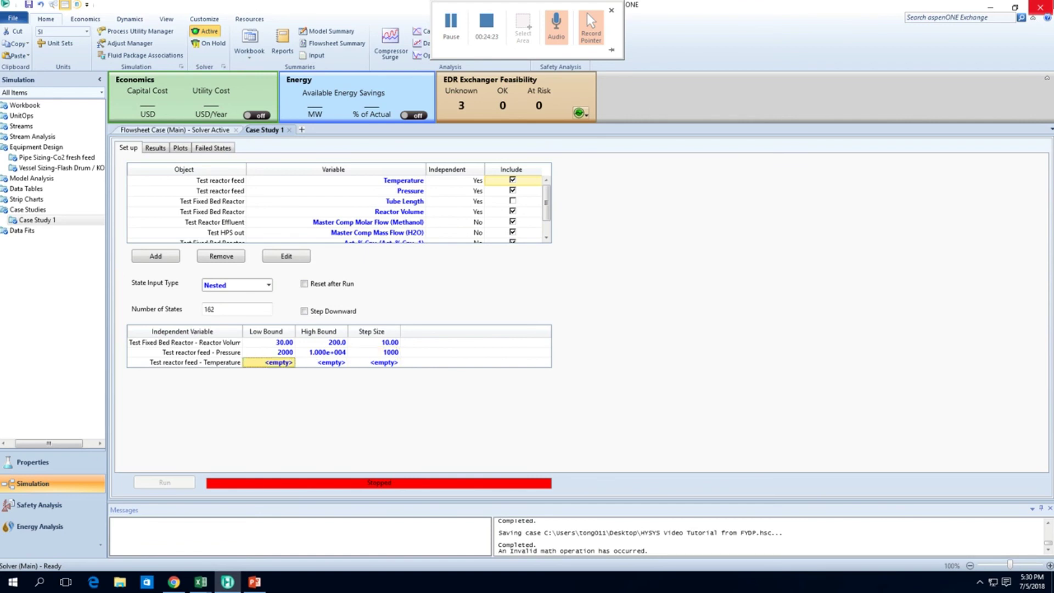
{"action": "type", "text": "200"}
{"action": "key", "text": "Tab"}
{"action": "type", "text": "320"}
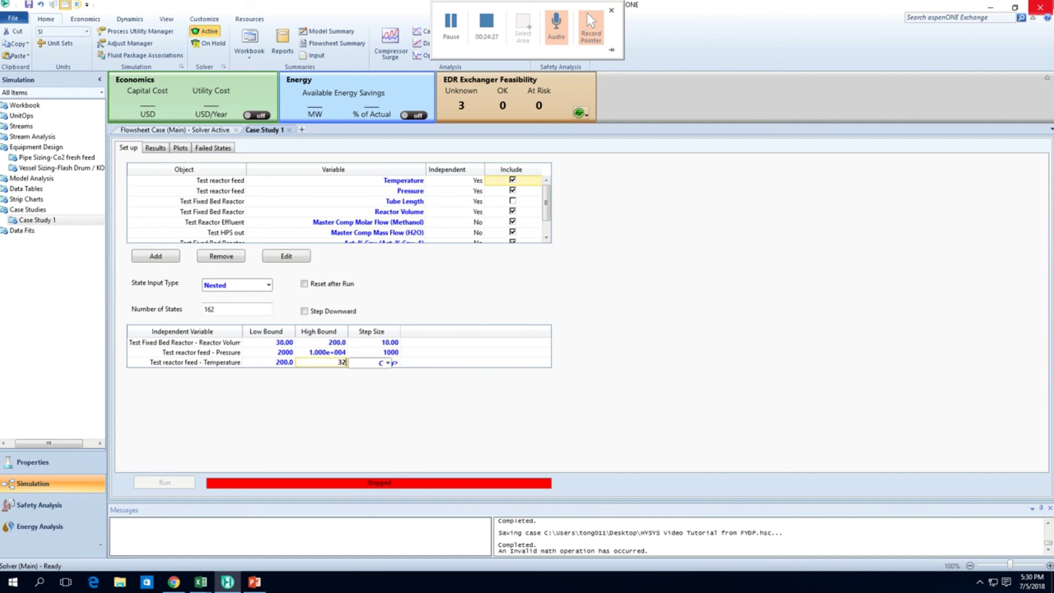
{"action": "key", "text": "Tab"}
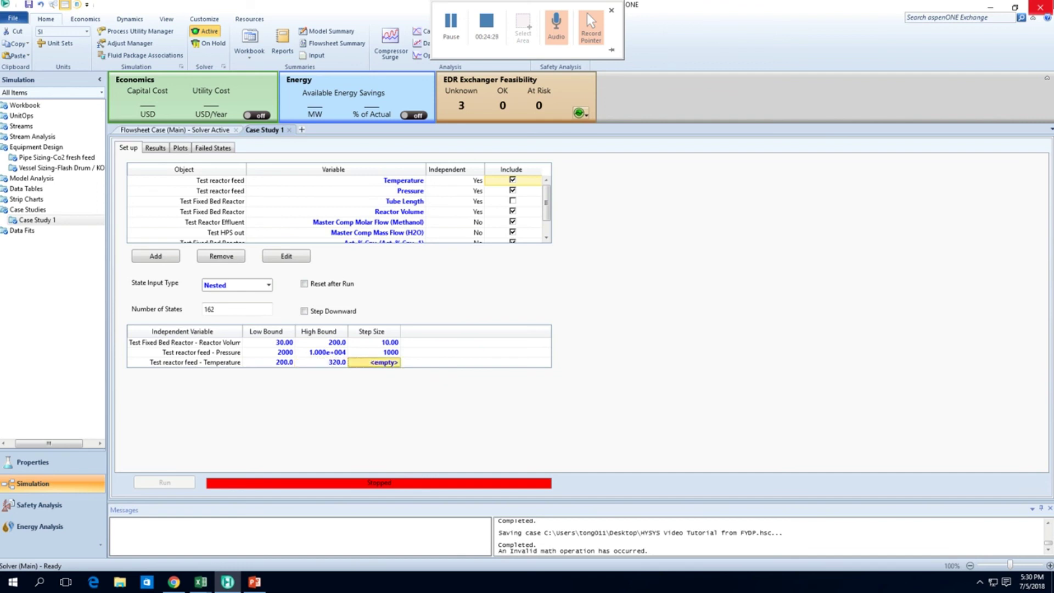
{"action": "type", "text": "10"}
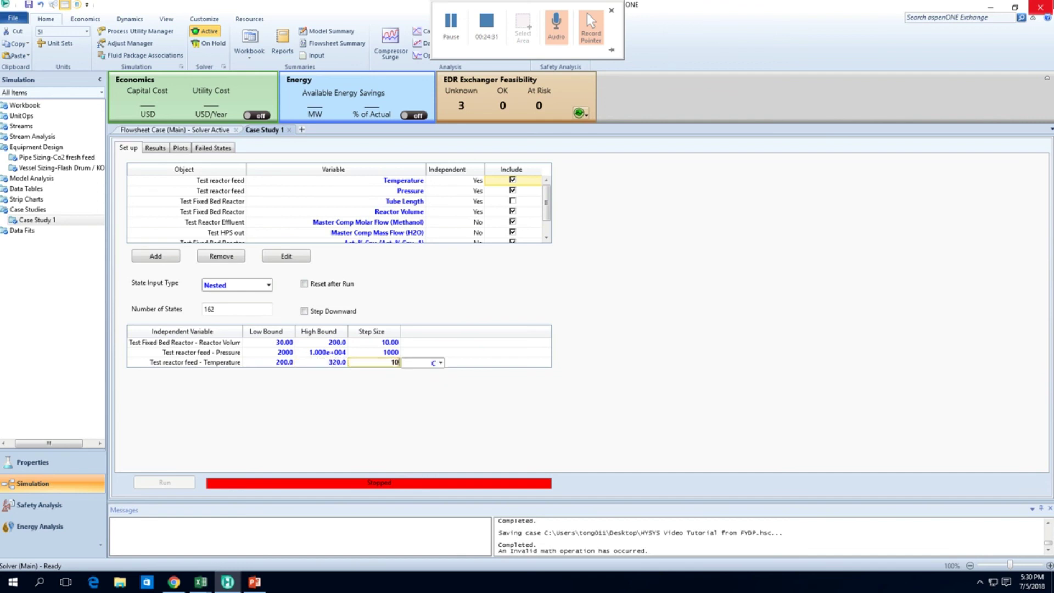
{"action": "key", "text": "Return"}
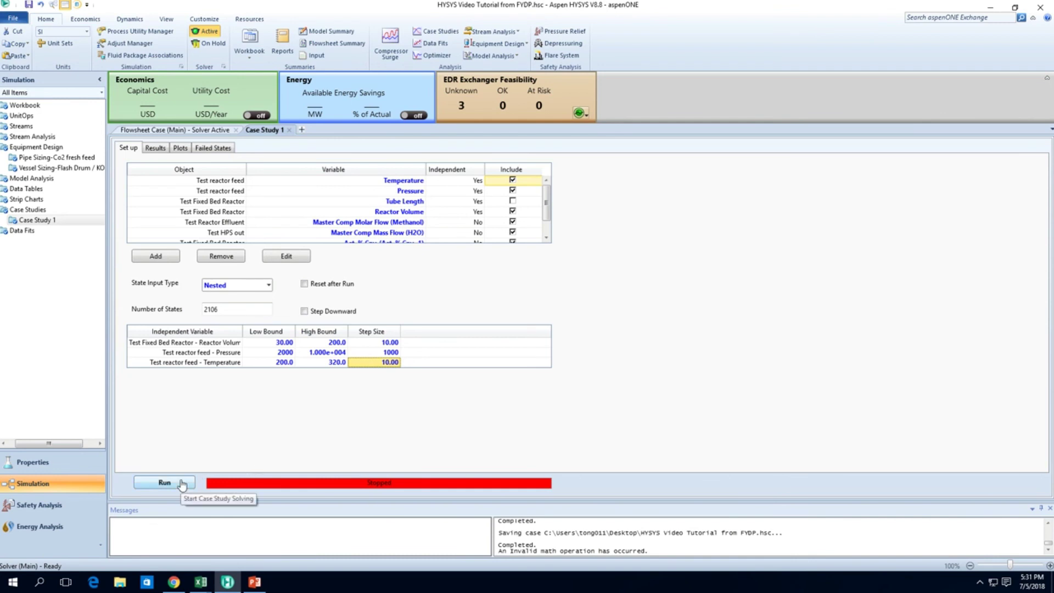
- Run the case study, check the flowsheet while it solves, and show the case study's results table
{"action": "left_click", "coordinate": [164, 482]}
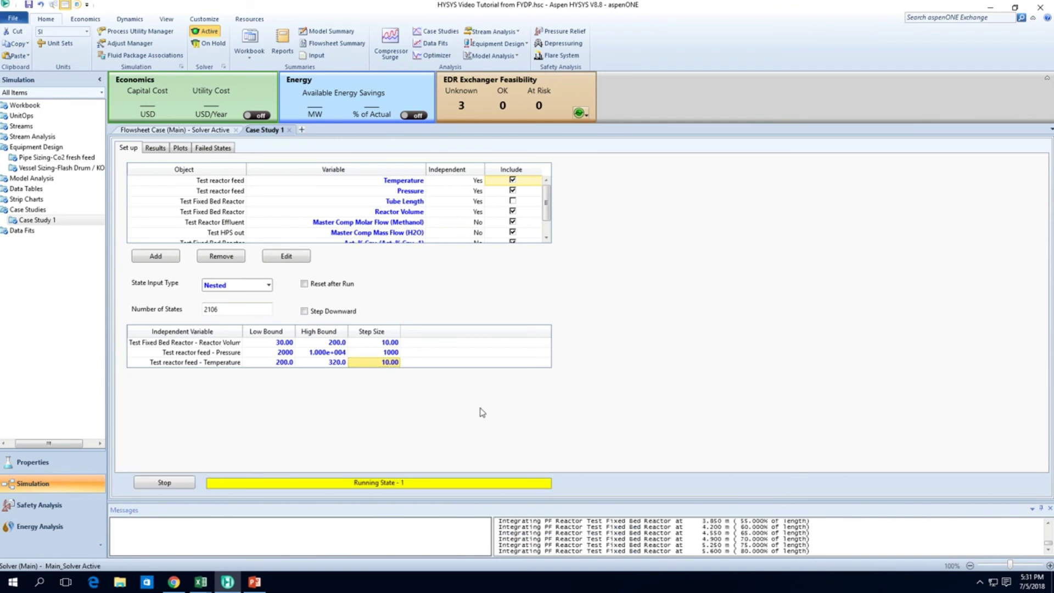
{"action": "left_click", "coordinate": [210, 131]}
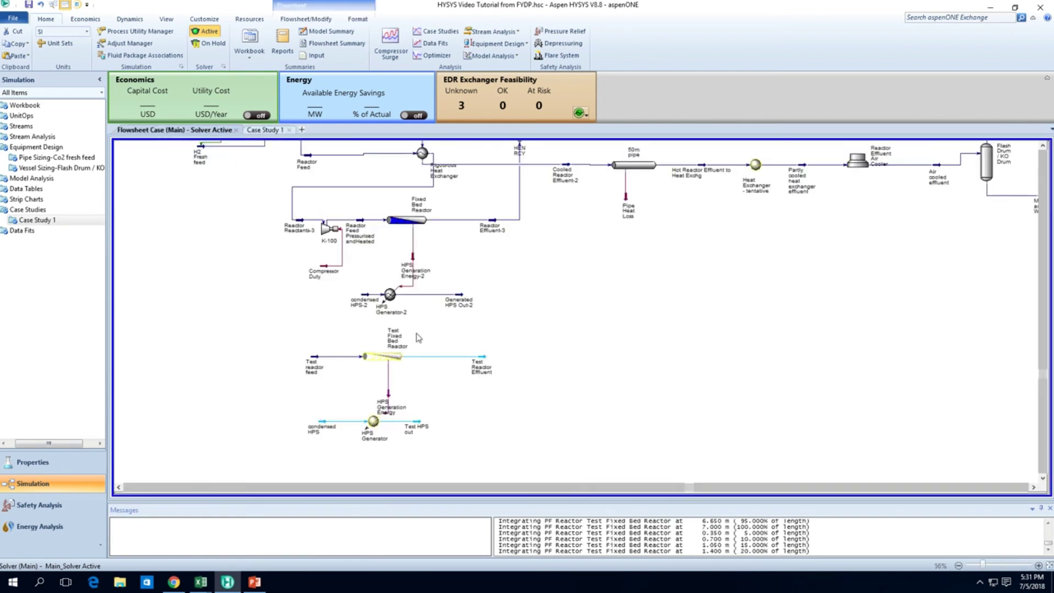
{"action": "left_click", "coordinate": [268, 132]}
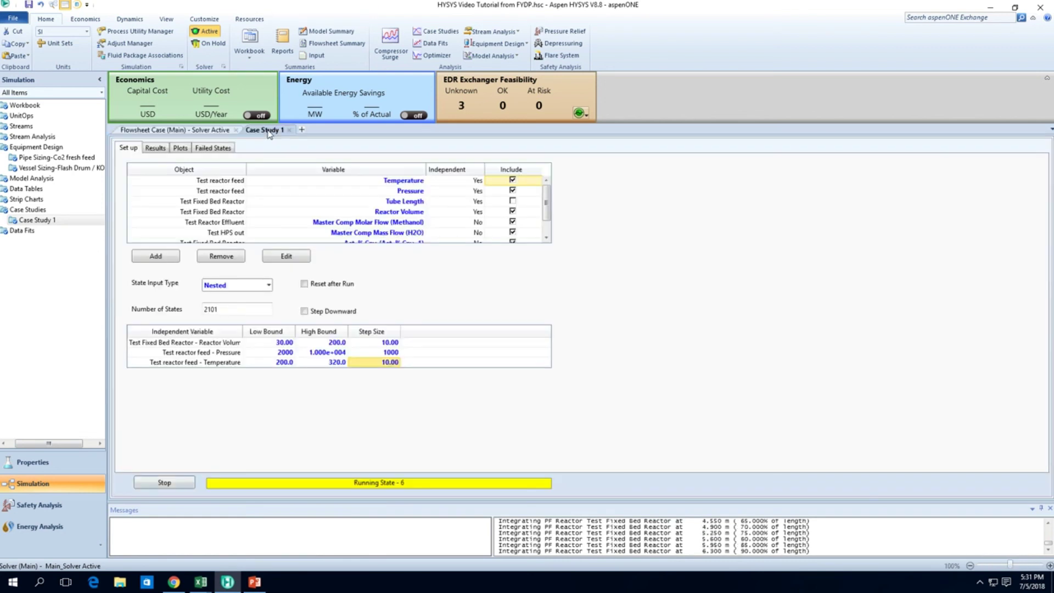
{"action": "left_click", "coordinate": [154, 148]}
- Examine how methanol flow, steam flow and conversion in the results table vary with feed temperature at 2000 and 3000 kPa
{"action": "left_click_drag", "start_coordinate": [233, 250], "coordinate": [624, 398]}
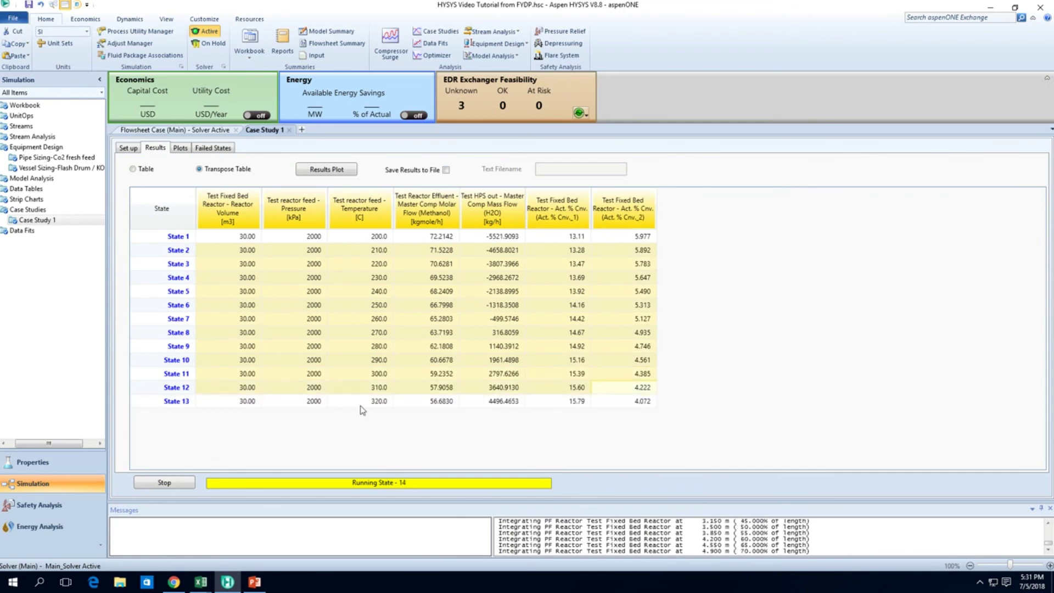
{"action": "left_click", "coordinate": [346, 392]}
{"action": "left_click_drag", "start_coordinate": [226, 390], "coordinate": [453, 429]}
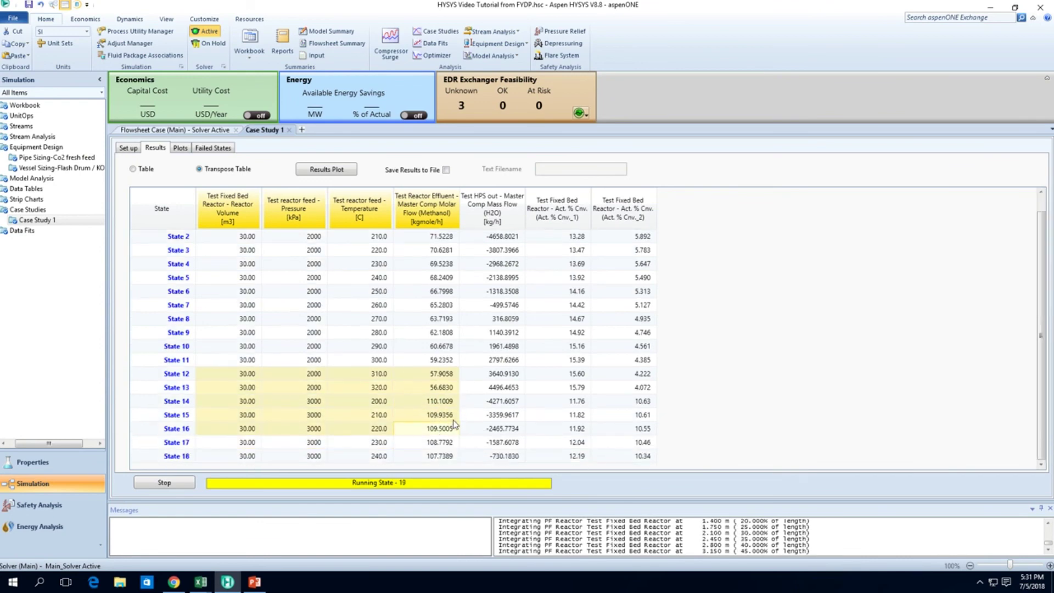
{"action": "left_click", "coordinate": [490, 421]}
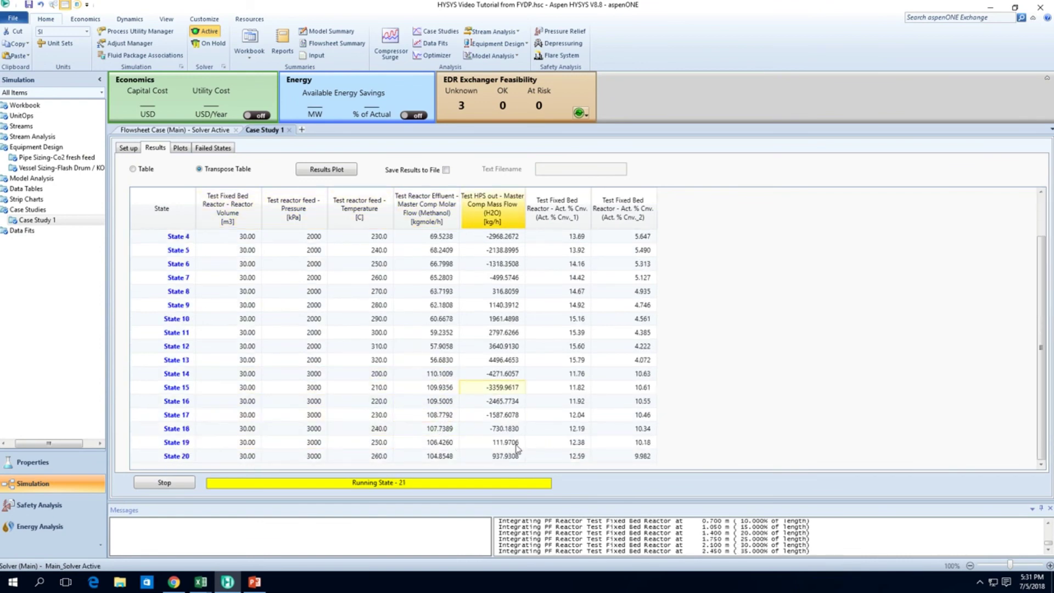
{"action": "left_click", "coordinate": [495, 362]}
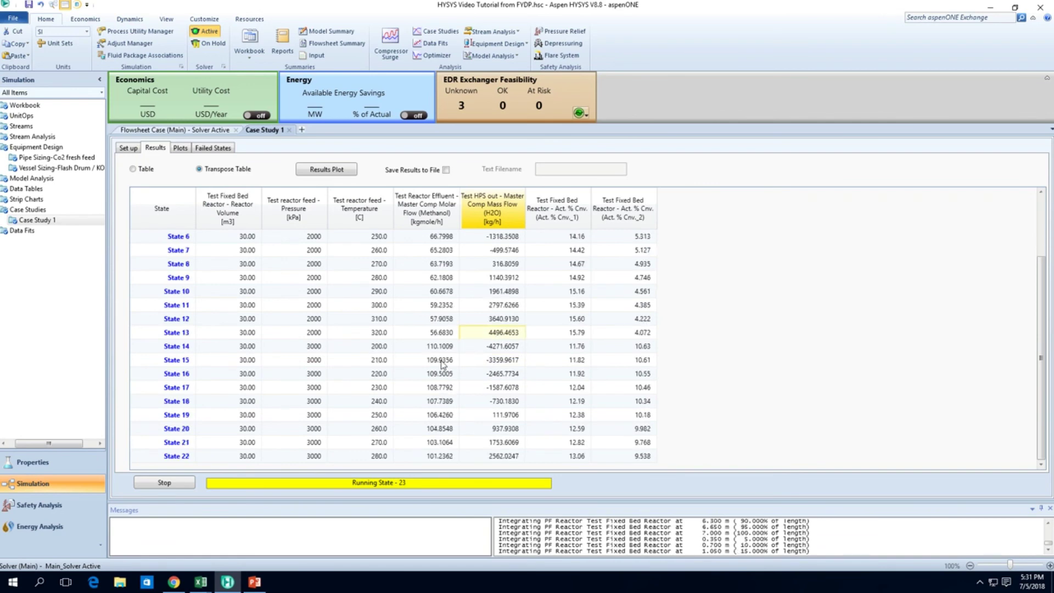
{"action": "left_click", "coordinate": [444, 333]}
{"action": "left_click", "coordinate": [442, 309]}
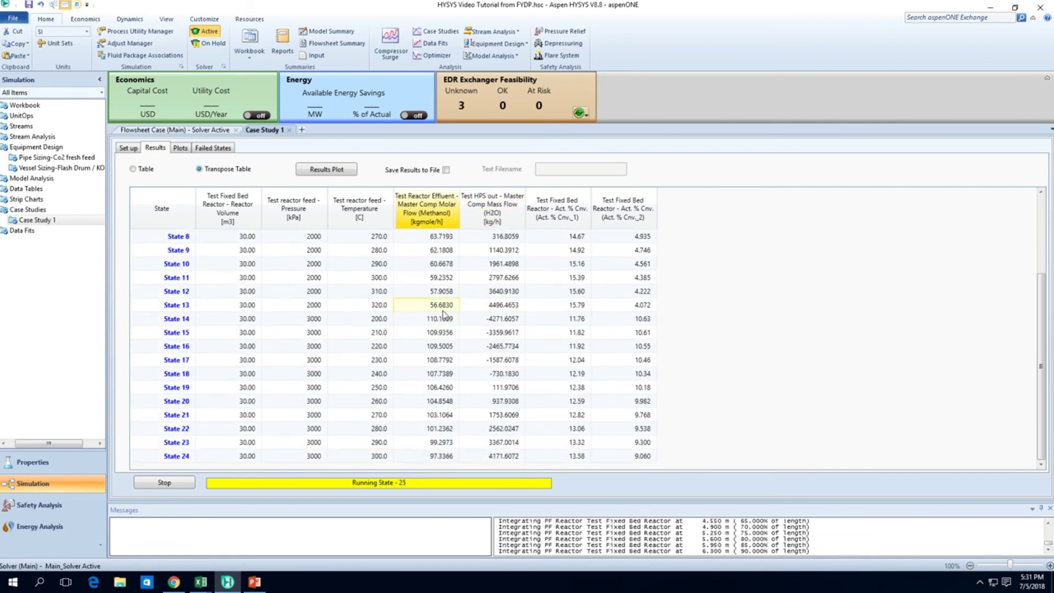
{"action": "left_click", "coordinate": [510, 306]}
{"action": "left_click", "coordinate": [602, 307]}
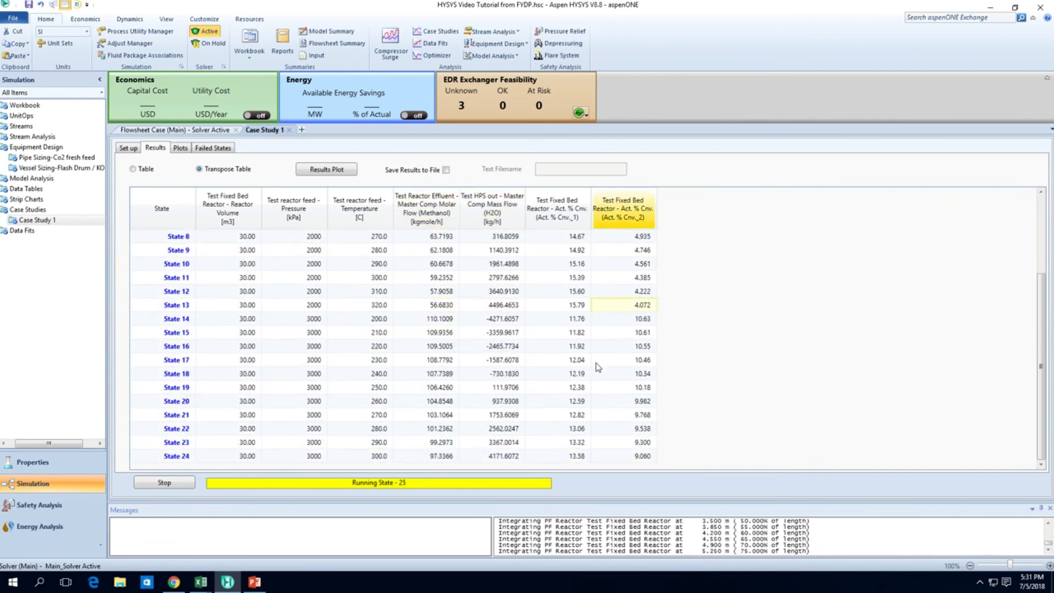
- Compare the Act. % Cnv._1 and Act. % Cnv._2 trends across the case study's first states
{"action": "scroll", "coordinate": [632, 337], "scroll_direction": "up", "scroll_amount": 3}
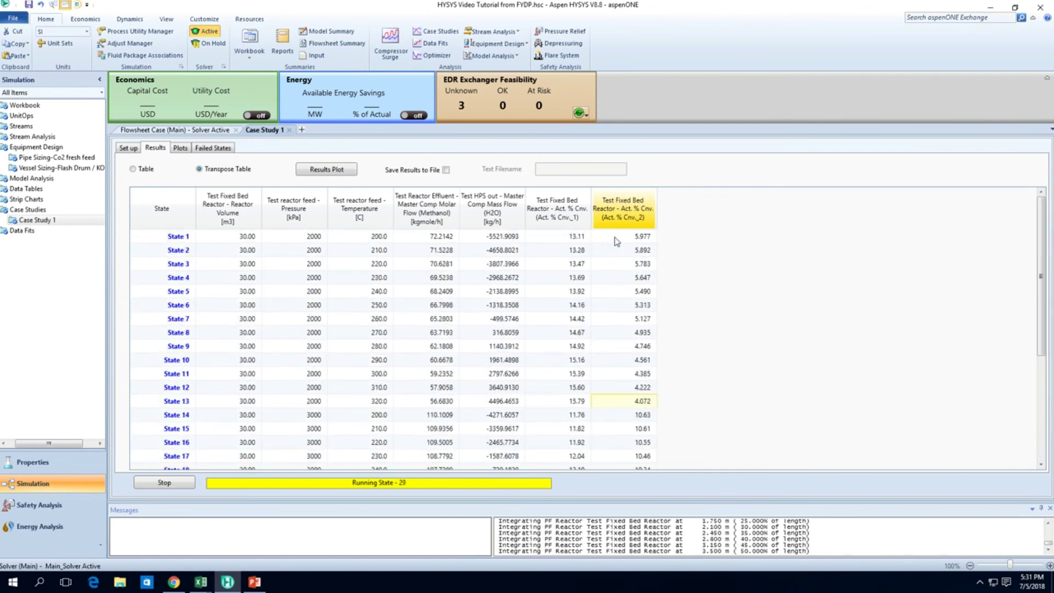
{"action": "left_click_drag", "start_coordinate": [575, 240], "coordinate": [573, 457]}
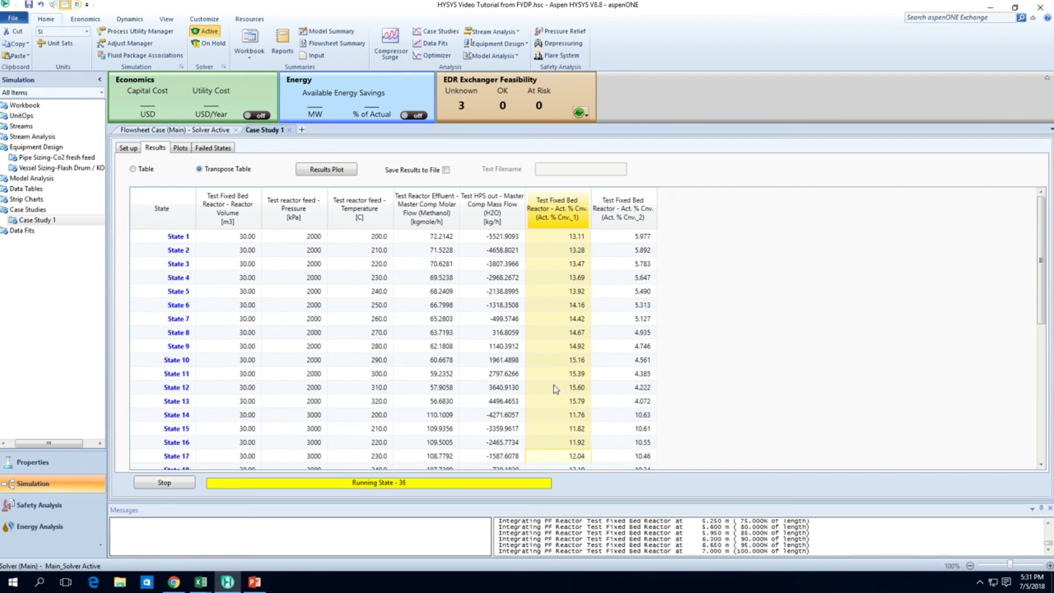
{"action": "left_click_drag", "start_coordinate": [615, 249], "coordinate": [629, 332]}
{"action": "scroll", "coordinate": [568, 425], "scroll_direction": "up", "scroll_amount": 1}
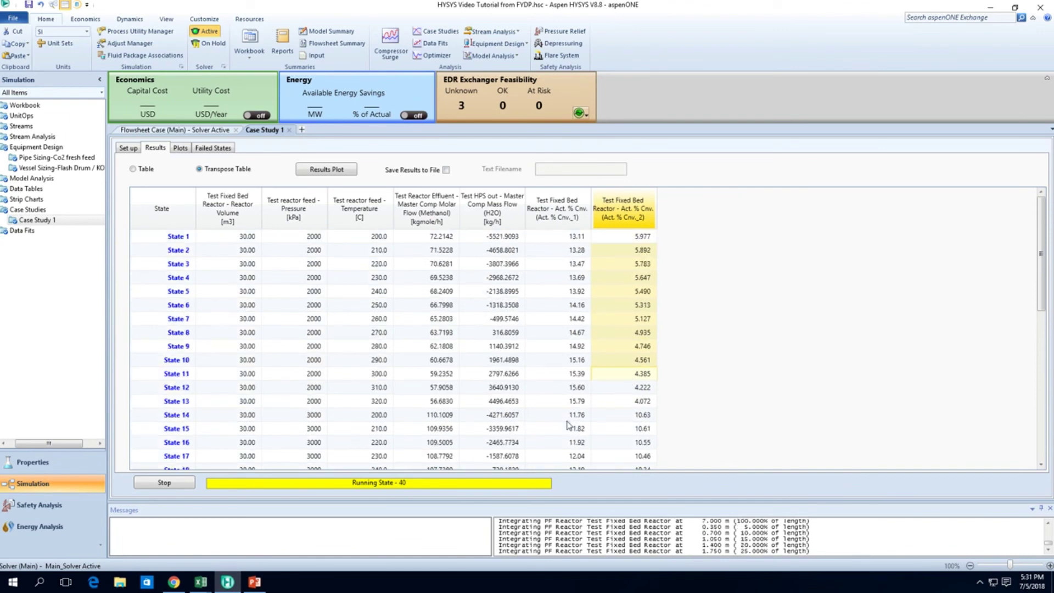
- Check the reaction conversions of the Fixed Bed Reactor and compare them with the Act. % Cnv._2 values in the case study results
{"action": "left_click", "coordinate": [168, 131]}
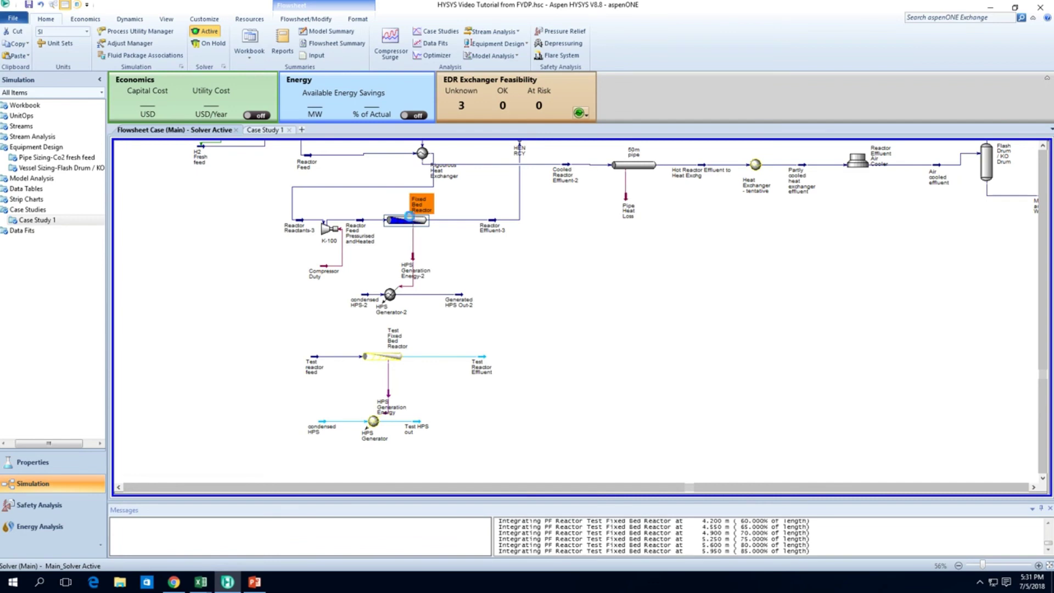
{"action": "double_click", "coordinate": [410, 218]}
{"action": "left_click", "coordinate": [176, 142]}
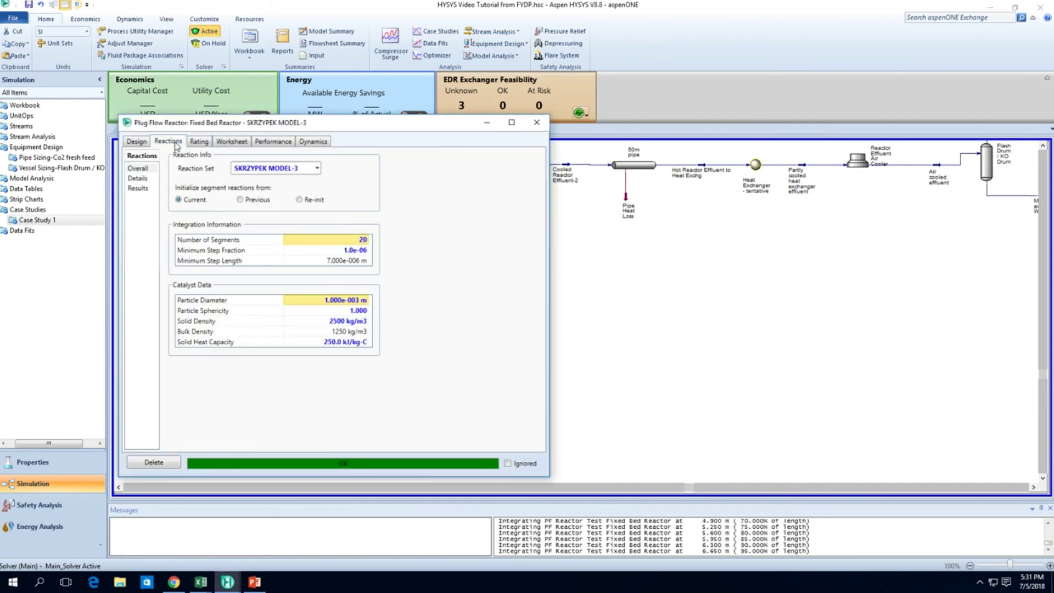
{"action": "left_click", "coordinate": [138, 188]}
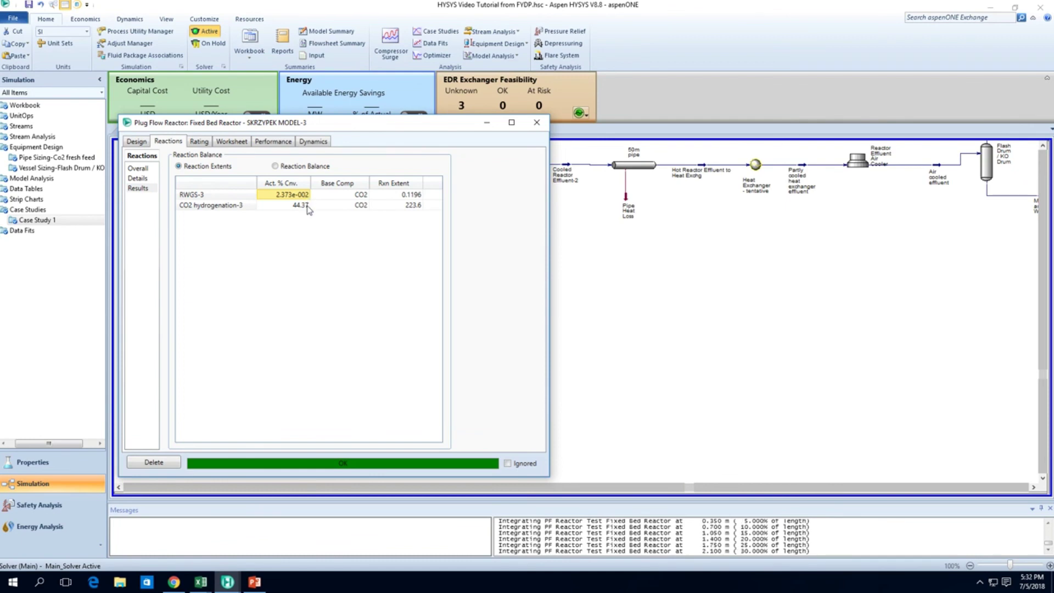
{"action": "left_click", "coordinate": [308, 207]}
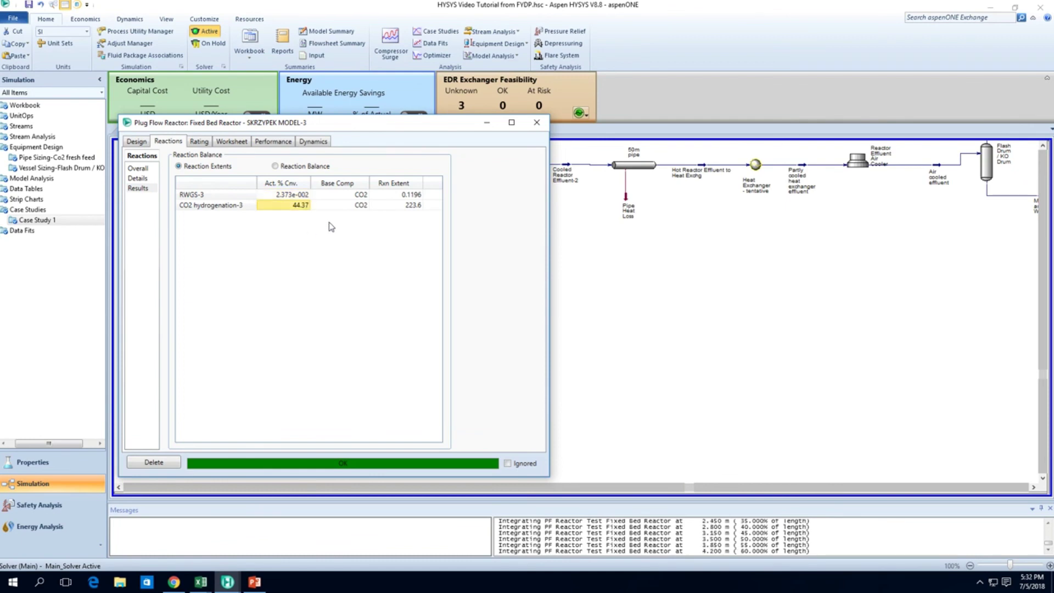
{"action": "left_click", "coordinate": [536, 124]}
{"action": "left_click", "coordinate": [264, 130]}
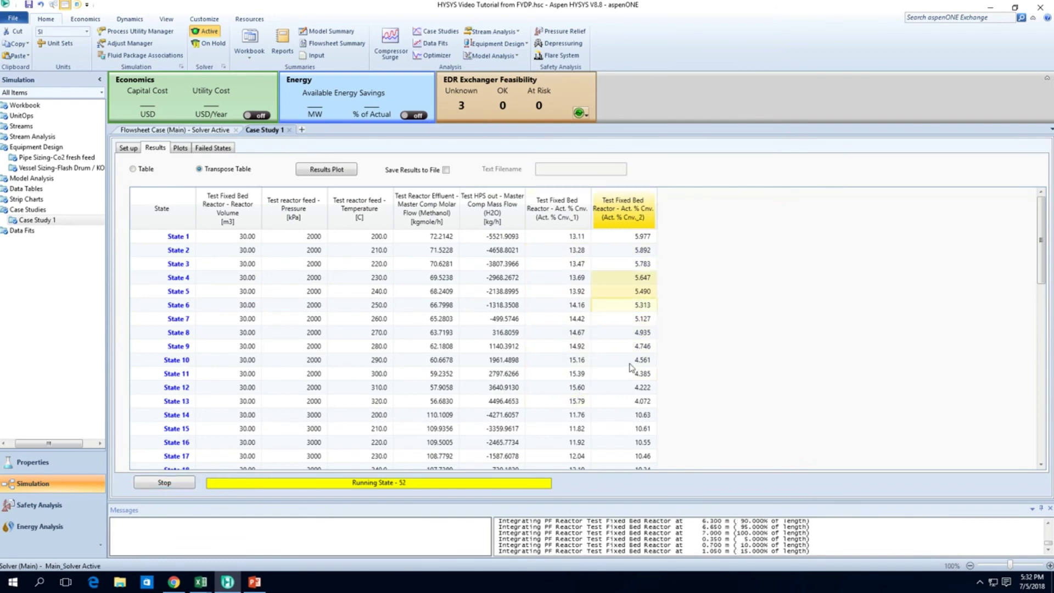
{"action": "scroll", "coordinate": [569, 413], "scroll_direction": "down", "scroll_amount": 2}
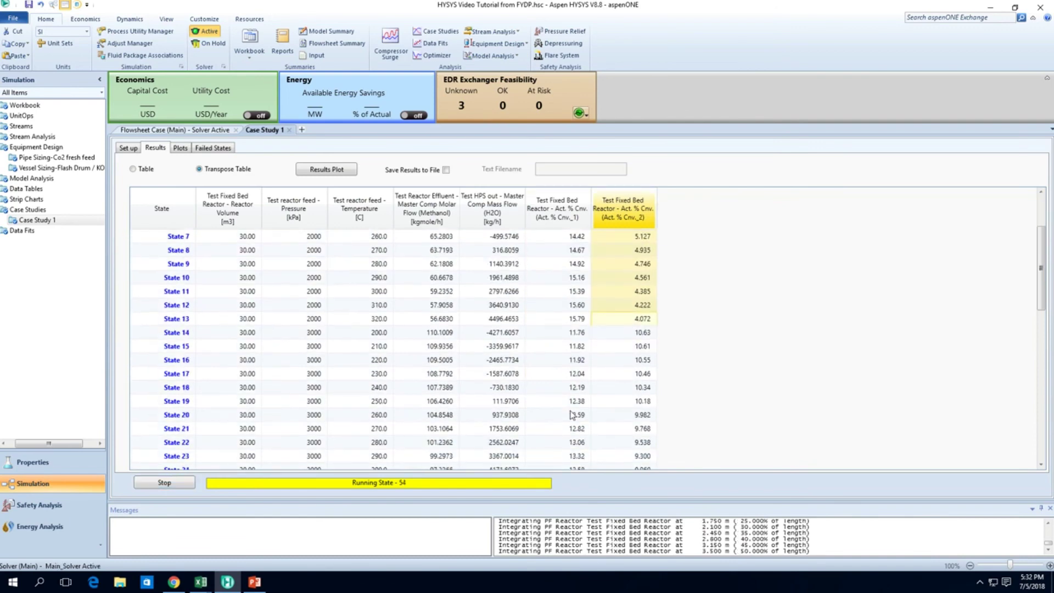
- Compare methanol flow and both reactor conversions across the 3000, 4000 and 5000 kPa states in the results table
{"action": "scroll", "coordinate": [571, 415], "scroll_direction": "down", "scroll_amount": 2}
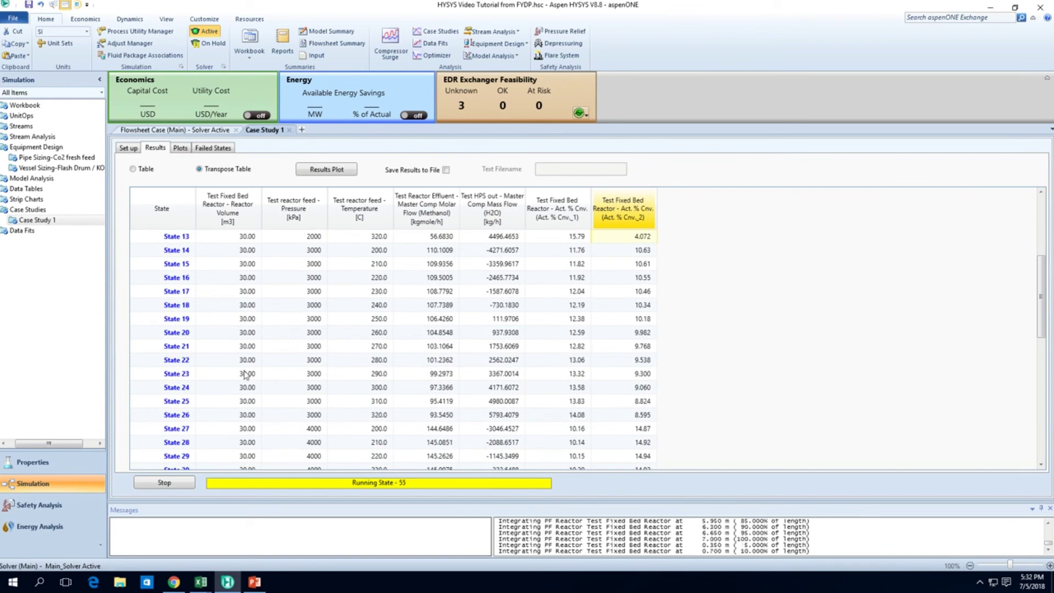
{"action": "left_click_drag", "start_coordinate": [241, 332], "coordinate": [249, 427]}
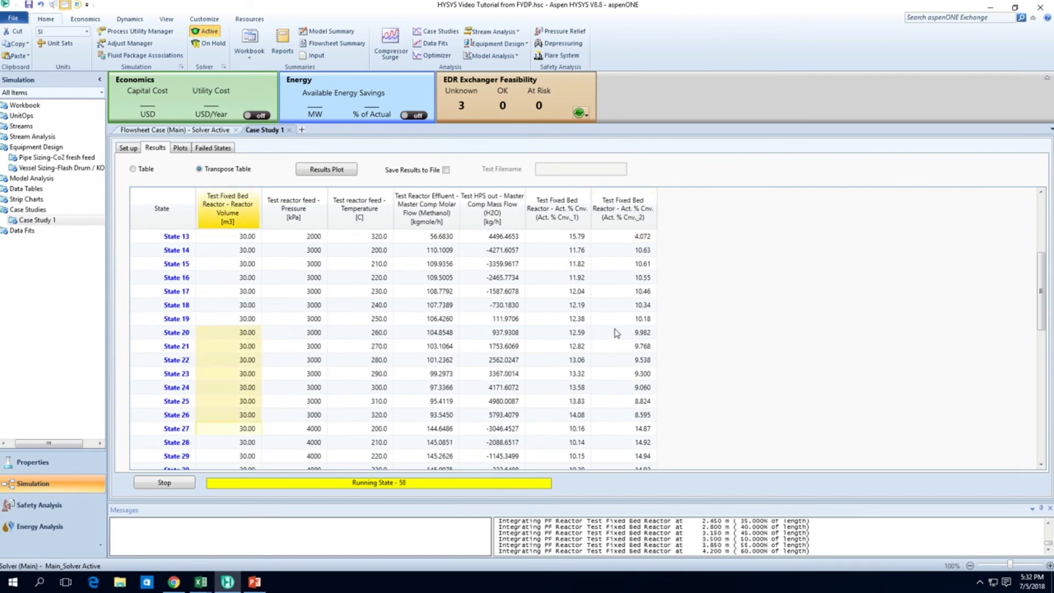
{"action": "scroll", "coordinate": [616, 333], "scroll_direction": "down", "scroll_amount": 3}
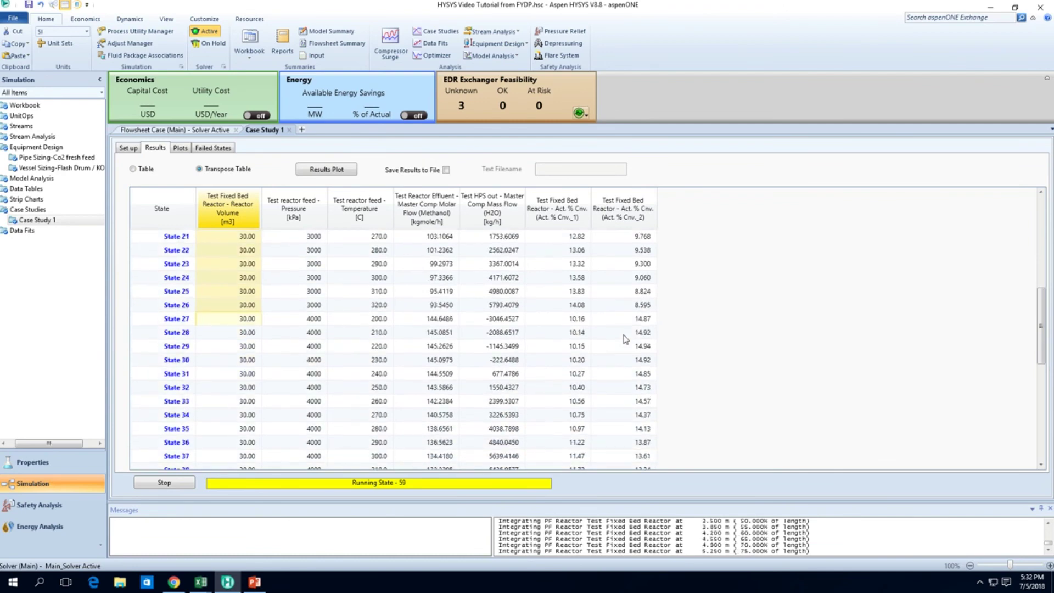
{"action": "scroll", "coordinate": [624, 339], "scroll_direction": "down", "scroll_amount": 3}
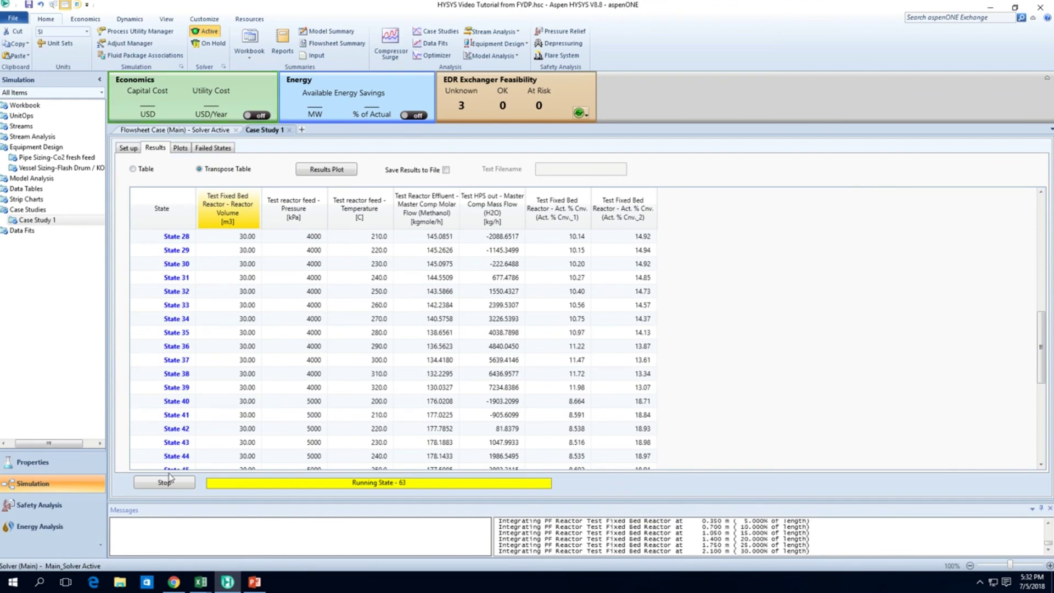
- Stop the running case study and copy its entire results table
{"action": "left_click", "coordinate": [164, 483]}
{"action": "left_click", "coordinate": [316, 307]}
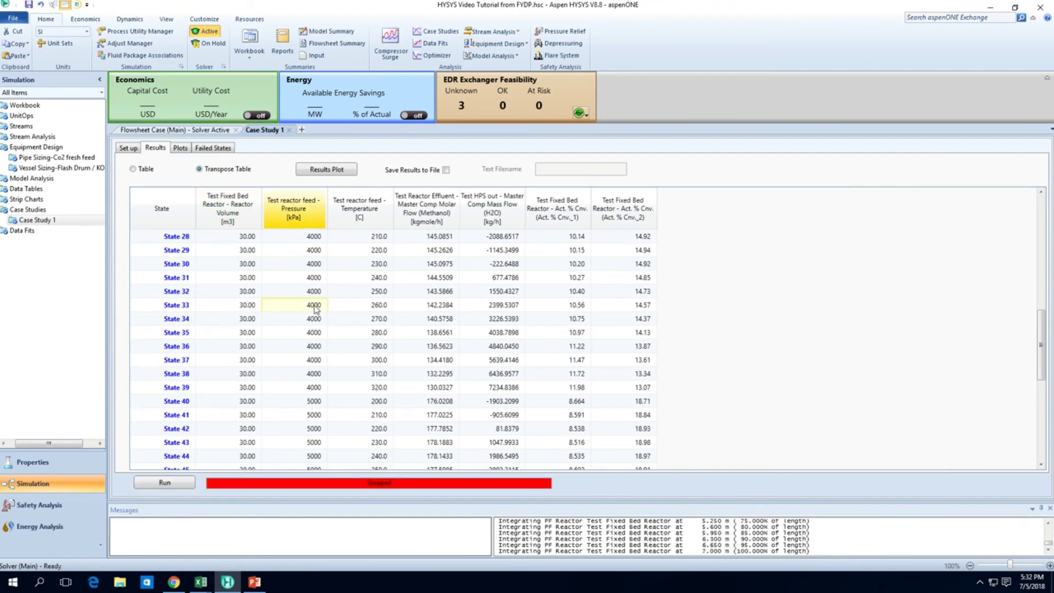
{"action": "key", "text": "ctrl+a"}
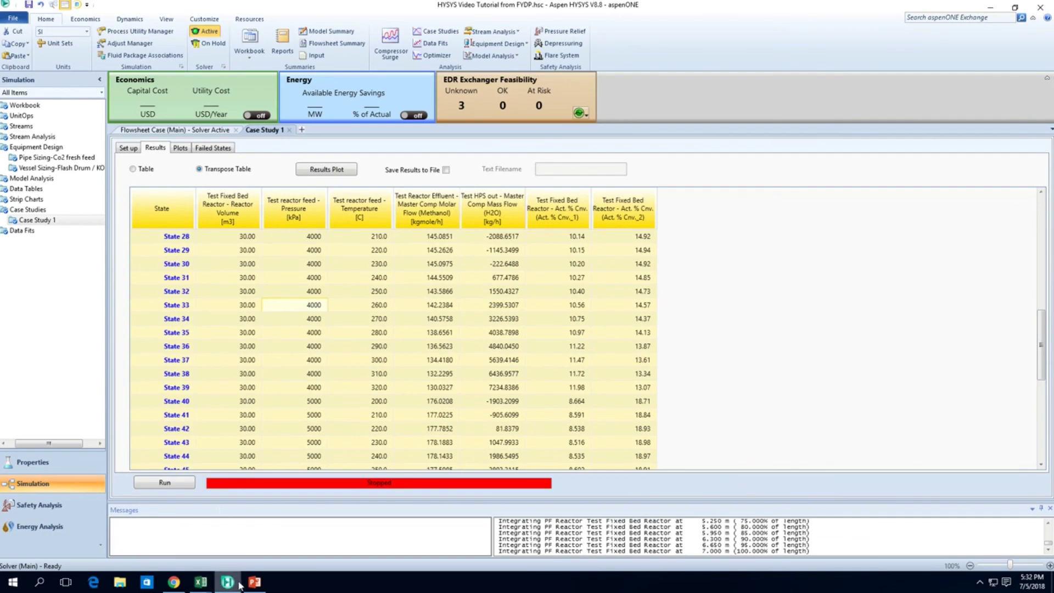
- Switch to Excel, paste the results into the case study sheet starting at cell I4, and check the pasted rows
{"action": "mouse_move", "coordinate": [208, 583]}
{"action": "left_click", "coordinate": [222, 526]}
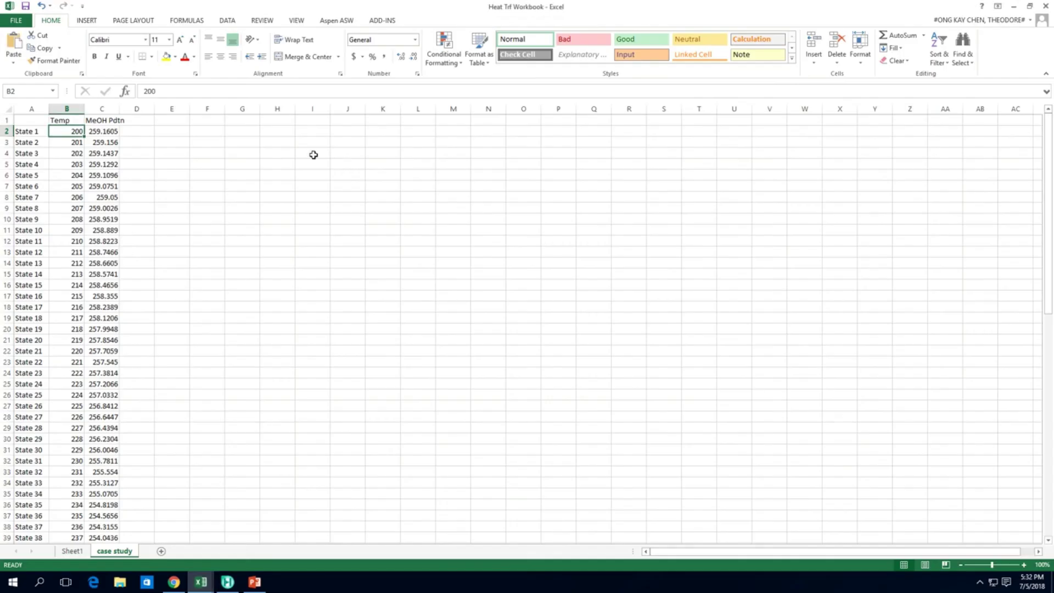
{"action": "left_click", "coordinate": [312, 153]}
{"action": "key", "text": "ctrl+v"}
{"action": "left_click", "coordinate": [650, 285]}
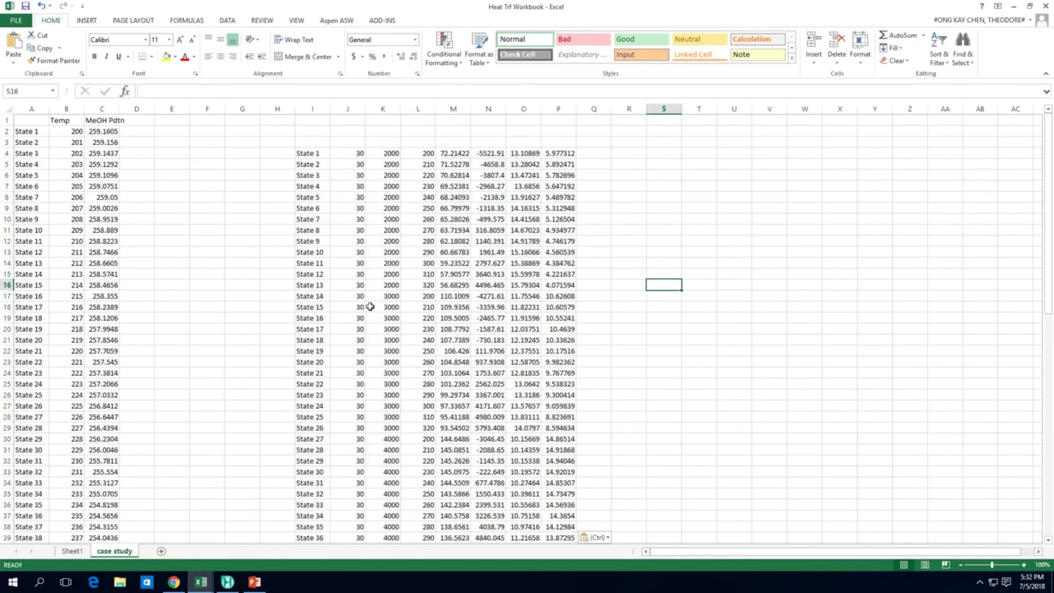
{"action": "left_click_drag", "start_coordinate": [361, 176], "coordinate": [467, 430]}
{"action": "scroll", "coordinate": [467, 430], "scroll_direction": "down", "scroll_amount": 1}
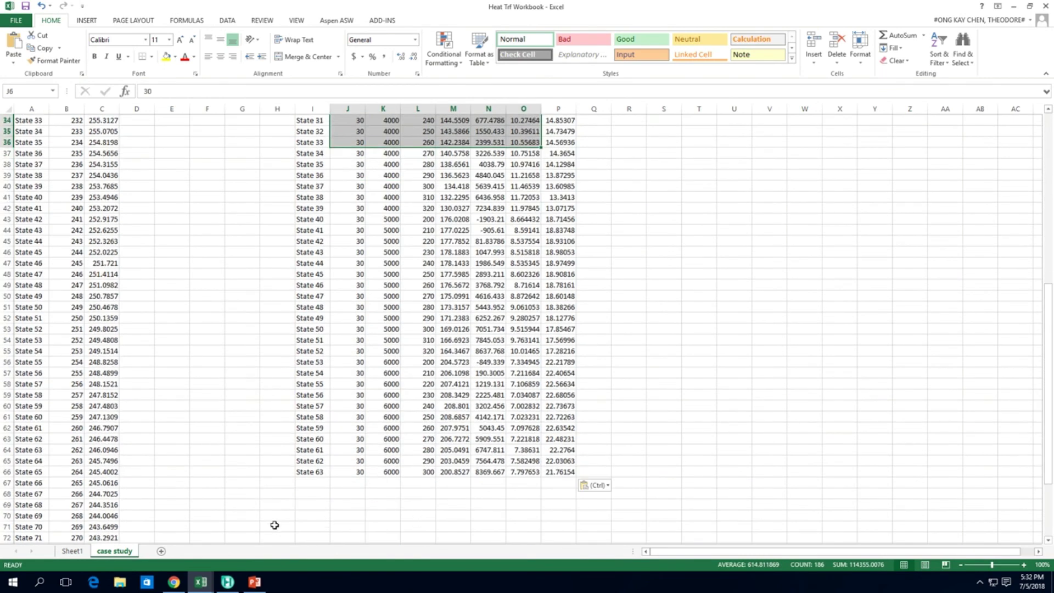
- Switch back to Aspen HYSYS and look over the main process in the flowsheet
{"action": "left_click", "coordinate": [227, 581]}
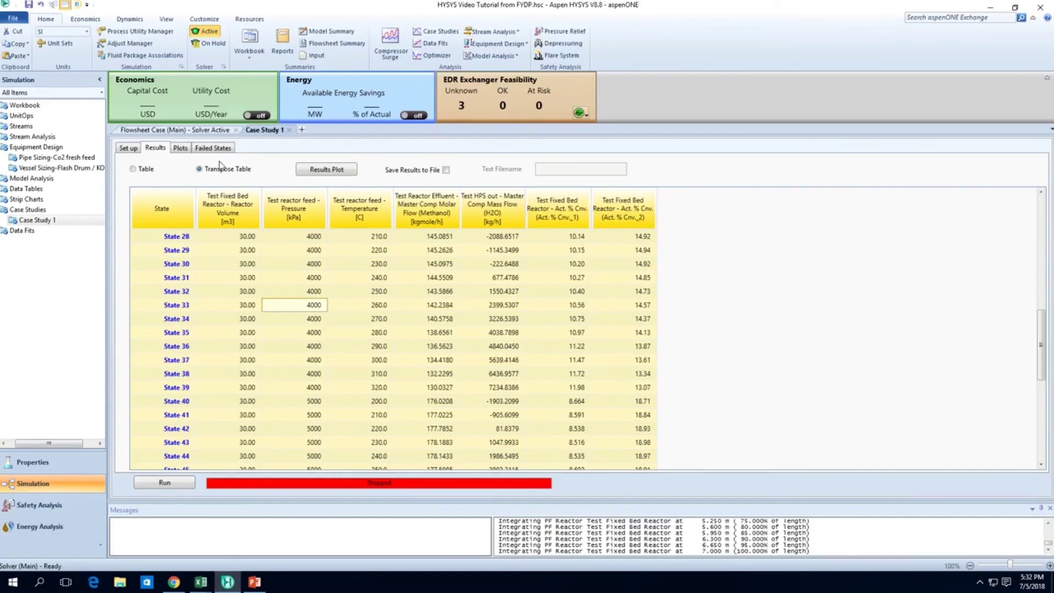
{"action": "left_click", "coordinate": [181, 129]}
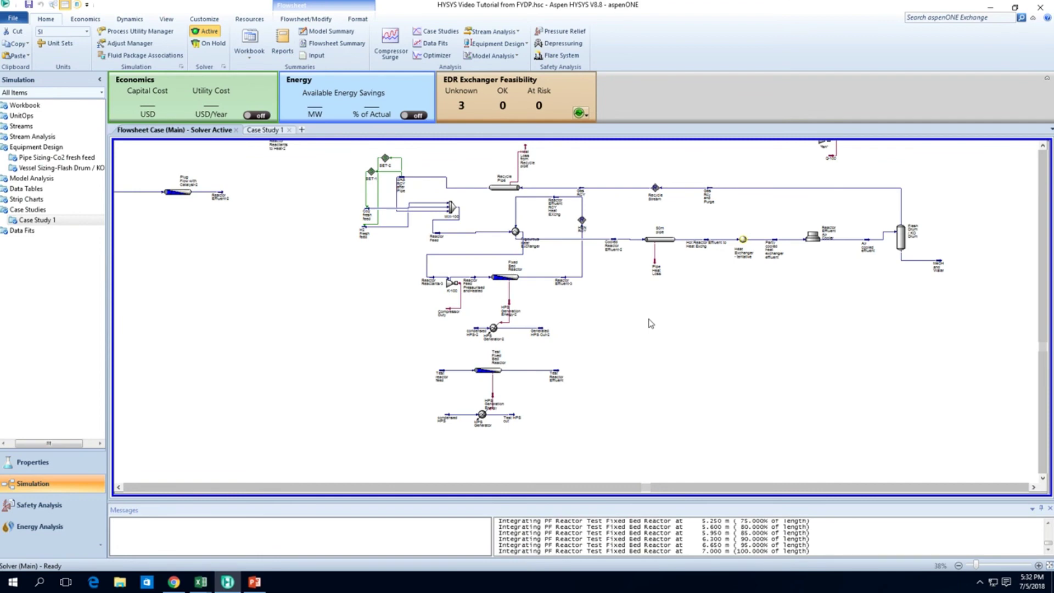
{"action": "scroll", "coordinate": [651, 323], "scroll_direction": "up", "scroll_amount": 1}
{"action": "scroll", "coordinate": [650, 323], "scroll_direction": "right", "scroll_amount": 3}
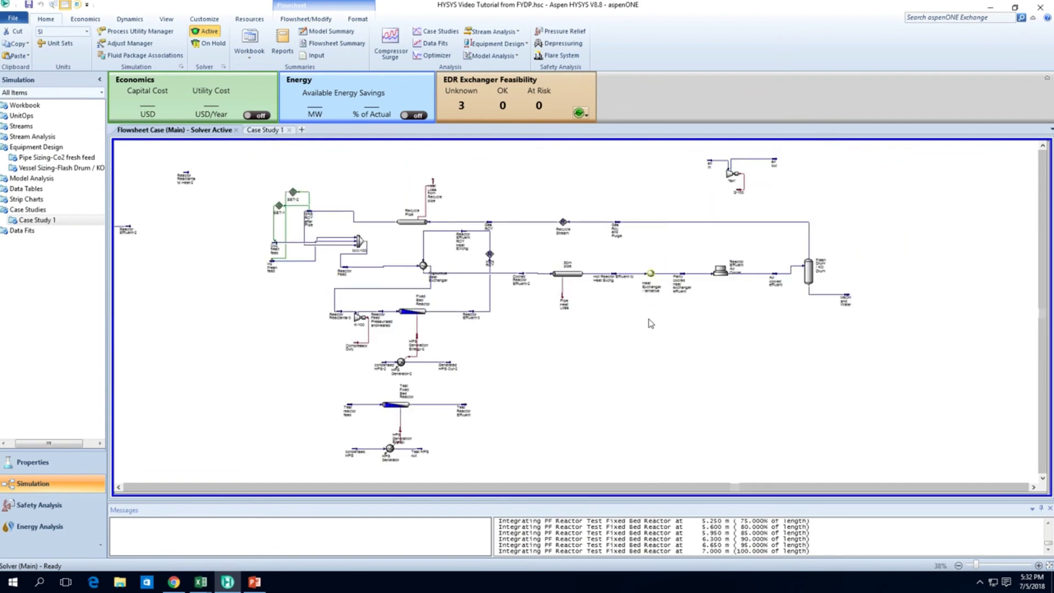
{"action": "scroll", "coordinate": [651, 324], "scroll_direction": "up", "scroll_amount": 1}
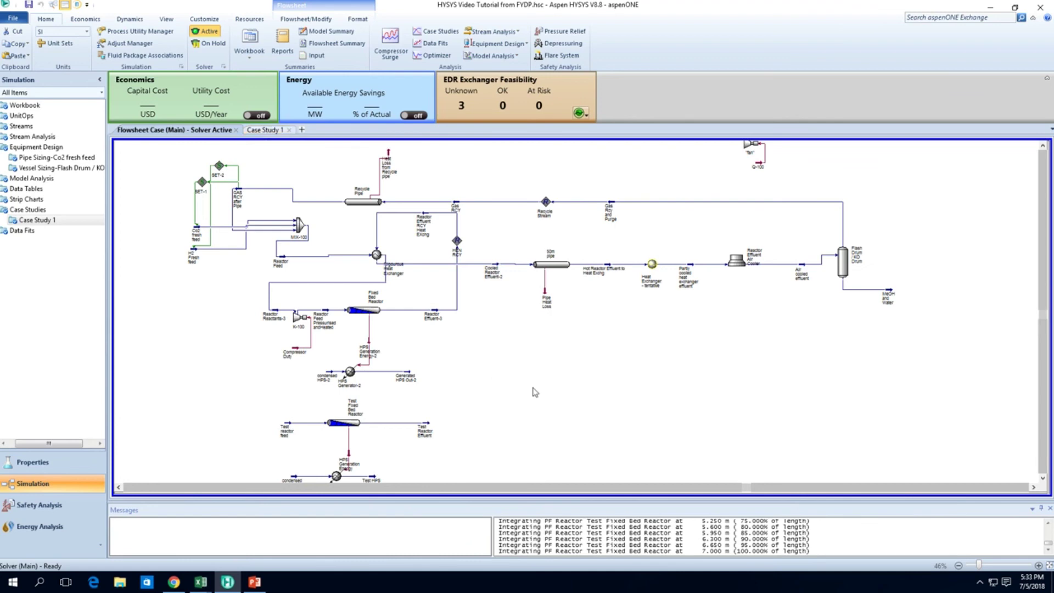
{"action": "left_click_drag", "start_coordinate": [178, 395], "coordinate": [940, 158]}
{"action": "left_click", "coordinate": [875, 187]}
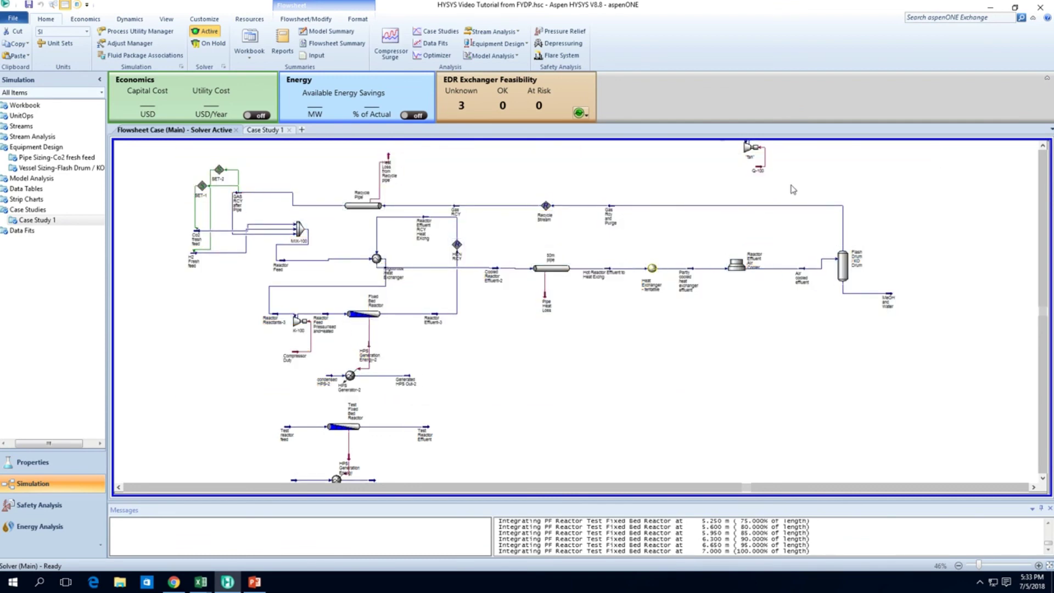
- Move the stand-alone compressor, its air streams and energy stream Q-100 farther above the main process
{"action": "scroll", "coordinate": [791, 188], "scroll_direction": "up", "scroll_amount": 3}
{"action": "left_click_drag", "start_coordinate": [680, 279], "coordinate": [873, 204]}
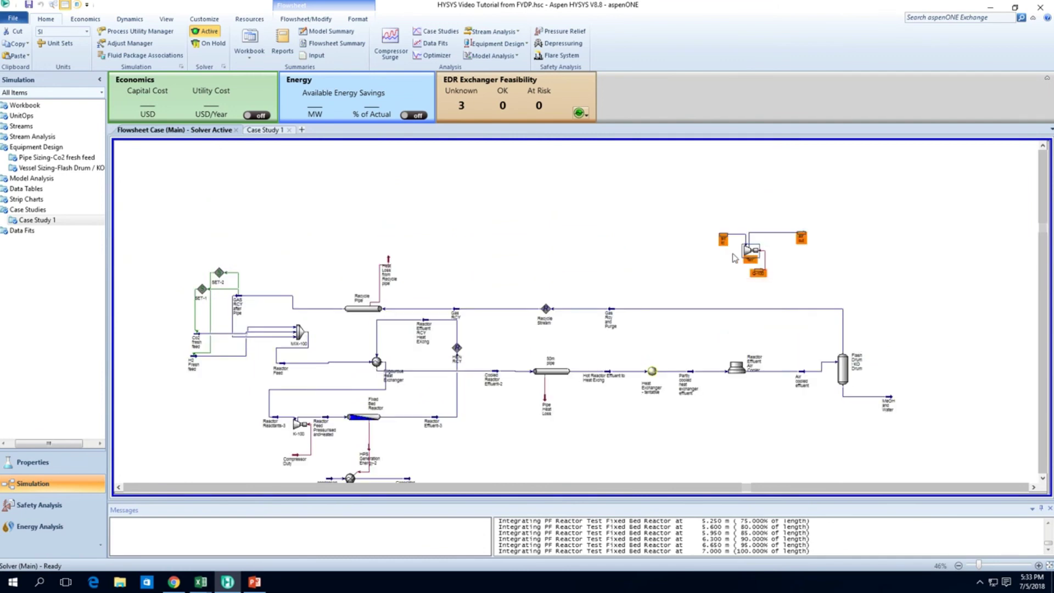
{"action": "key", "text": "Delete"}
{"action": "scroll", "coordinate": [840, 274], "scroll_direction": "down", "scroll_amount": 3}
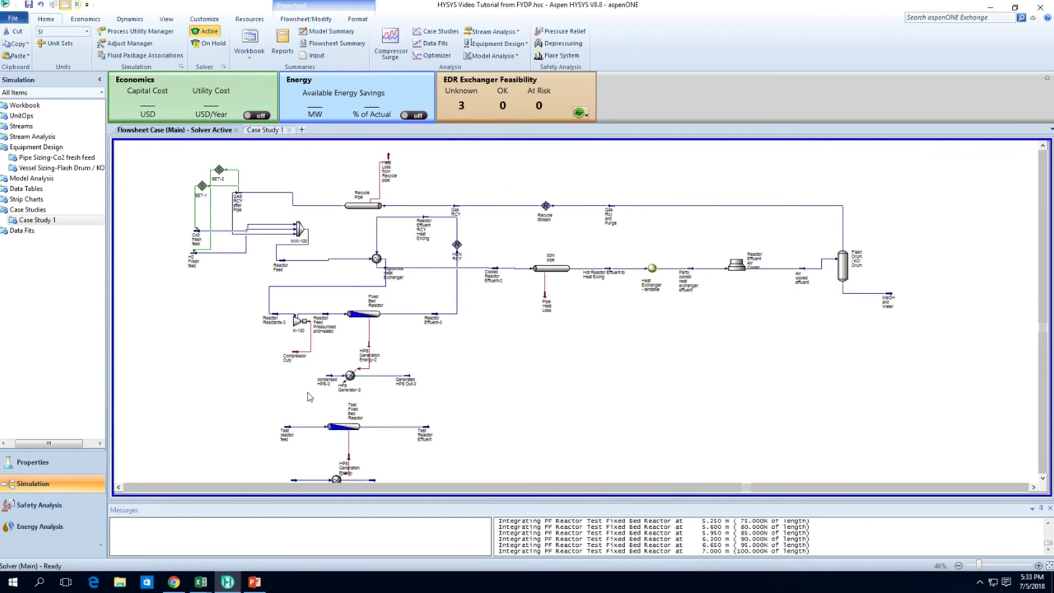
- Shift HPS Generator-2 and its condensed and generated HPS streams slightly to the right beneath the Fixed Bed Reactor
{"action": "left_click_drag", "start_coordinate": [310, 396], "coordinate": [446, 367]}
{"action": "left_click_drag", "start_coordinate": [347, 381], "coordinate": [364, 382]}
{"action": "left_click", "coordinate": [514, 341]}
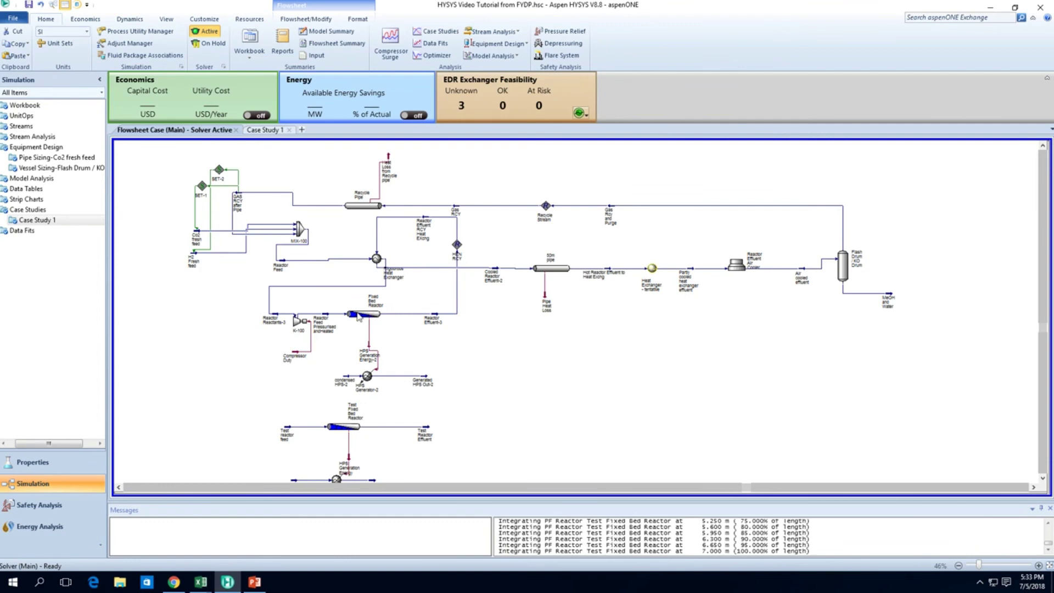
- Review the main process by selecting its equipment and streams, from the fresh feeds to the Flash Drum and the MeOH and Water stream
{"action": "left_click_drag", "start_coordinate": [168, 156], "coordinate": [927, 423]}
{"action": "left_click", "coordinate": [658, 400]}
{"action": "left_click_drag", "start_coordinate": [832, 346], "coordinate": [957, 264]}
{"action": "left_click", "coordinate": [945, 313]}
{"action": "left_click_drag", "start_coordinate": [884, 258], "coordinate": [912, 361]}
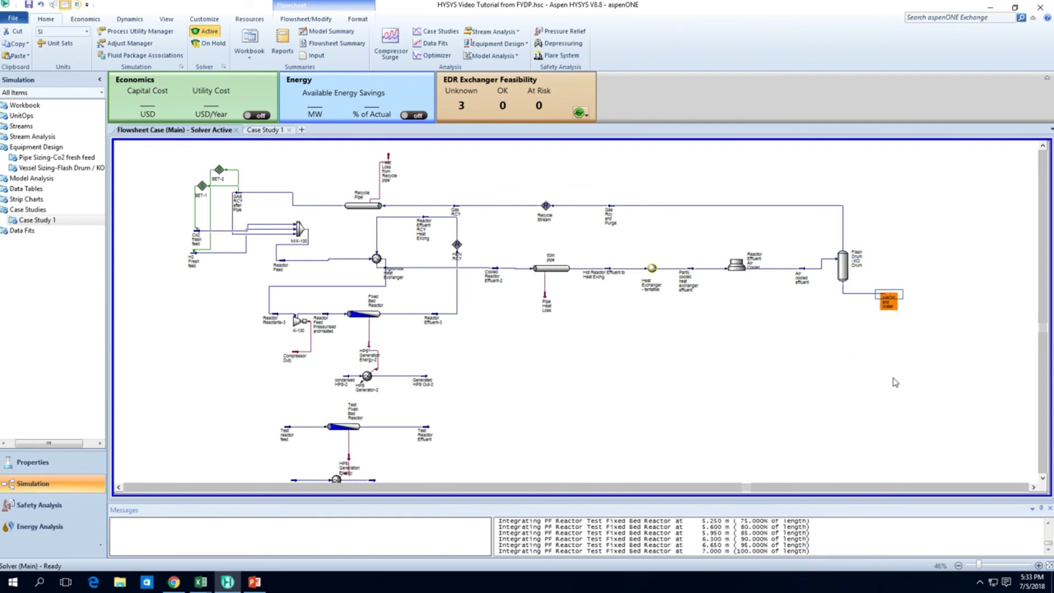
{"action": "left_click", "coordinate": [895, 381]}
{"action": "left_click_drag", "start_coordinate": [166, 394], "coordinate": [592, 261]}
{"action": "left_click_drag", "start_coordinate": [691, 234], "coordinate": [915, 182]}
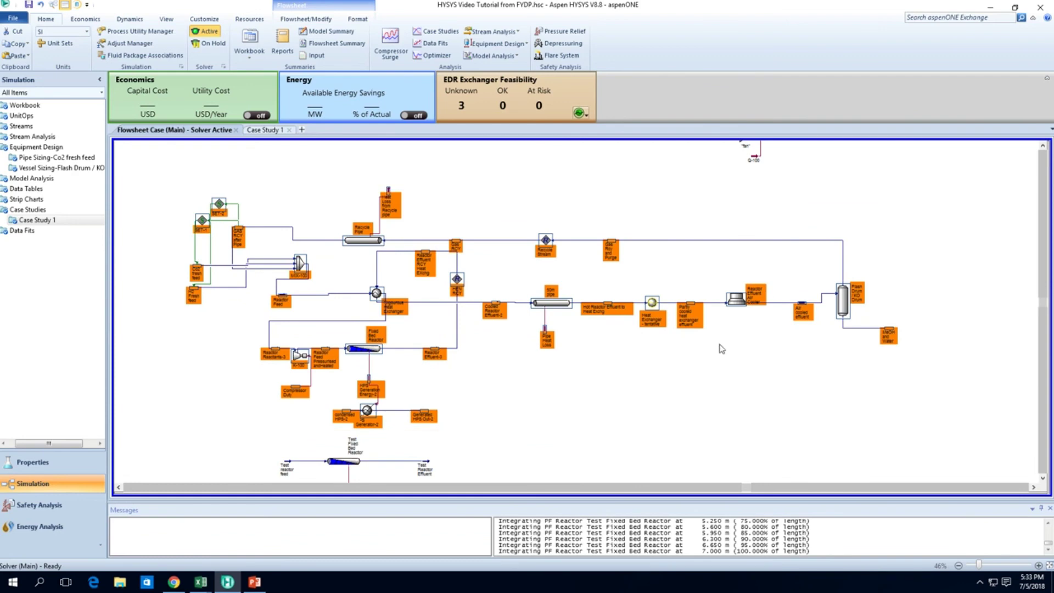